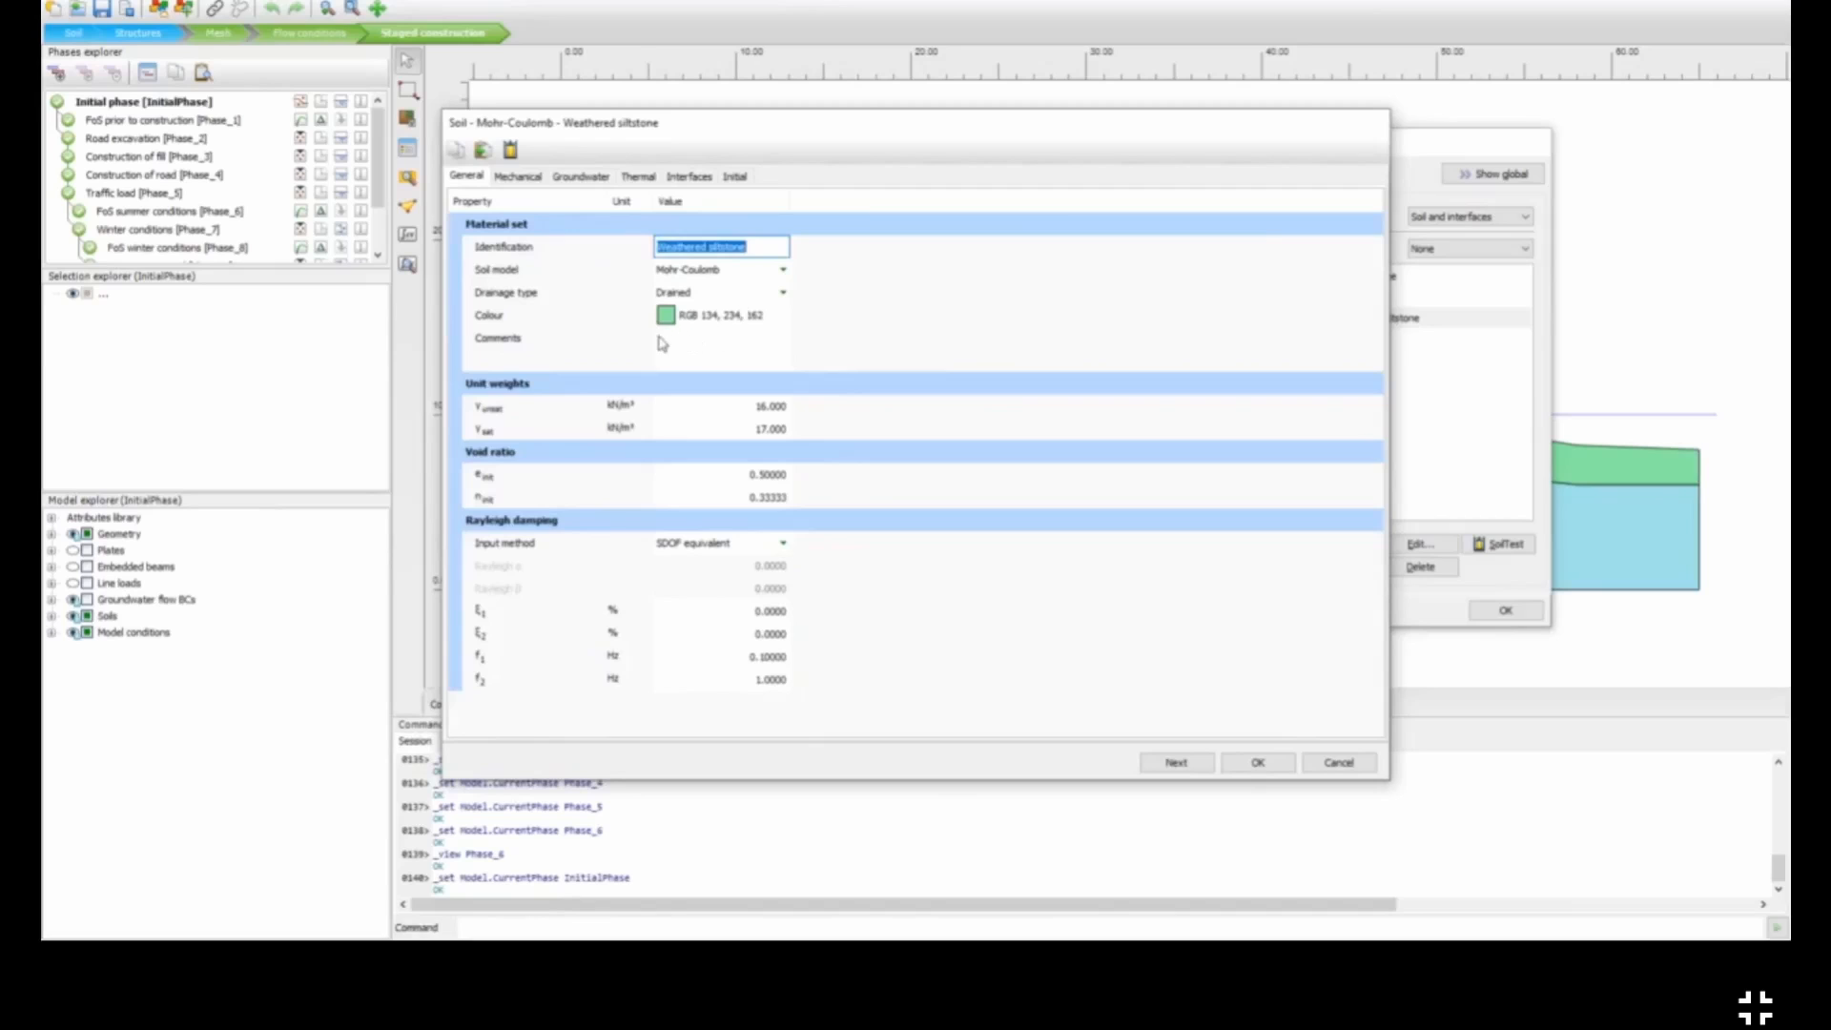
Step: Review the mechanical properties of the Weathered siltstone and Intact siltstone materials, leaving them unchanged, and close the material sets
left_click(518, 178)
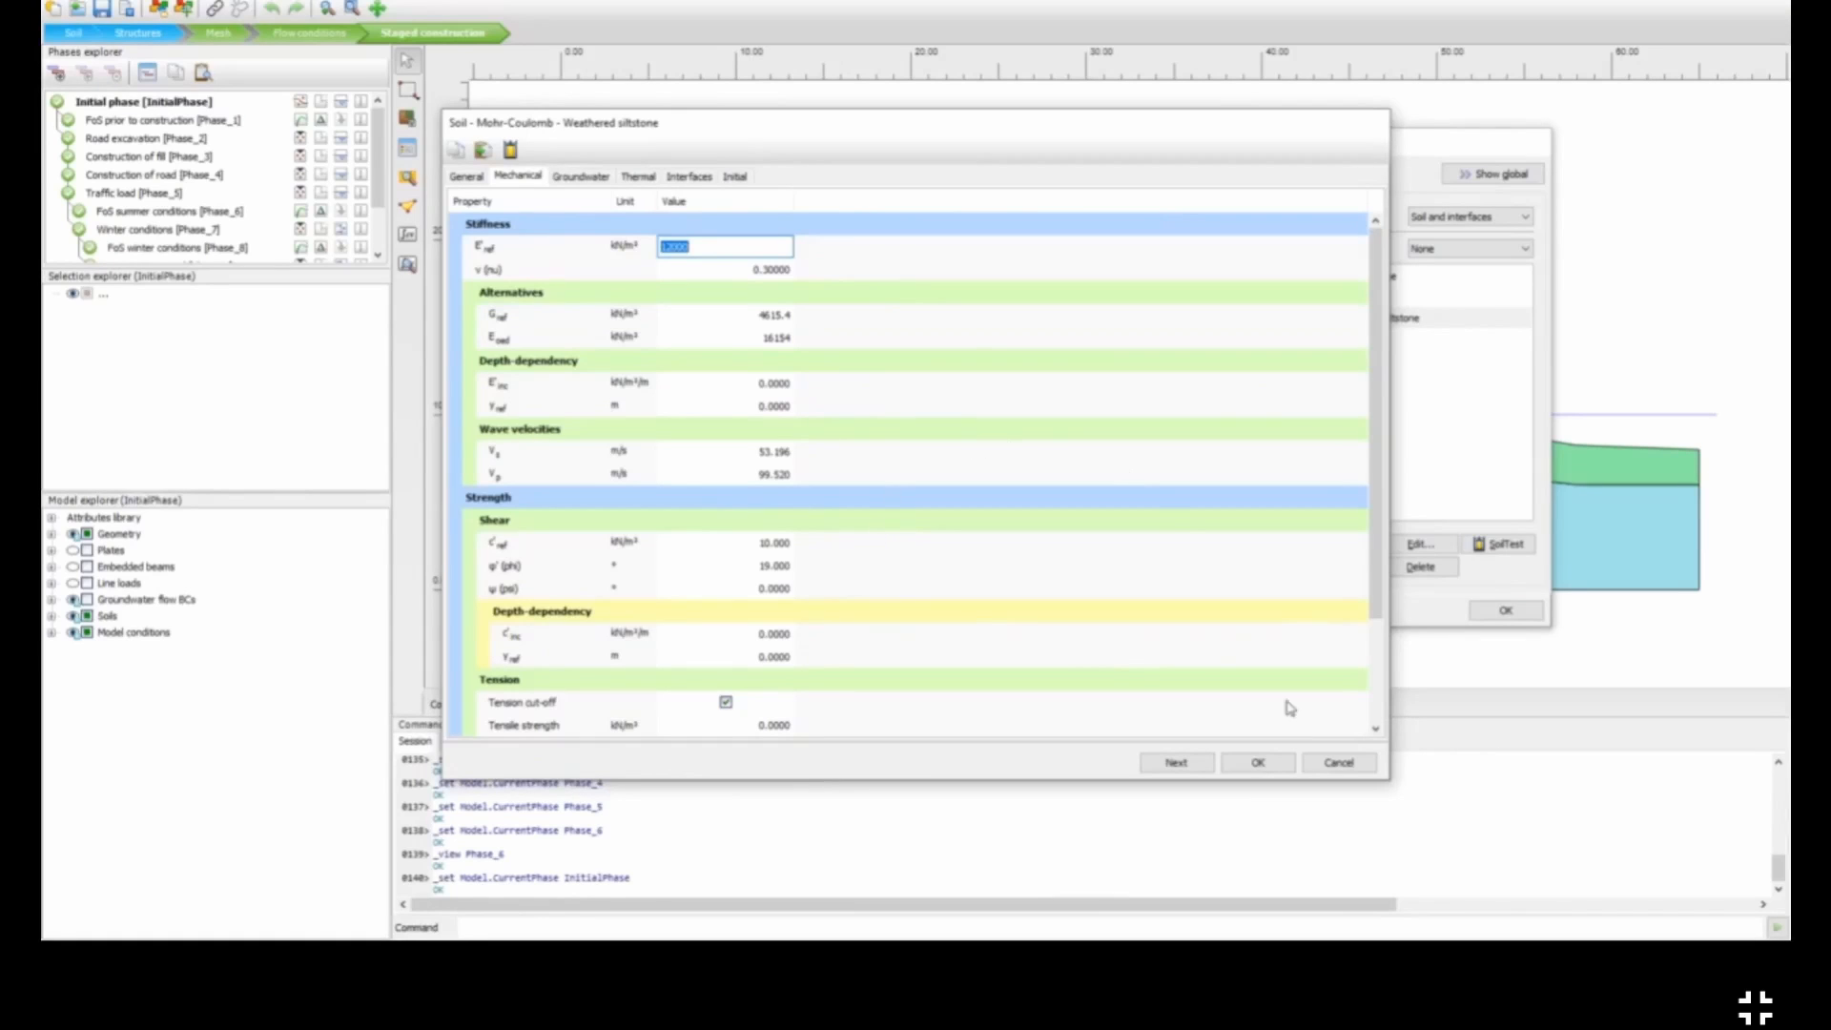
left_click(1338, 761)
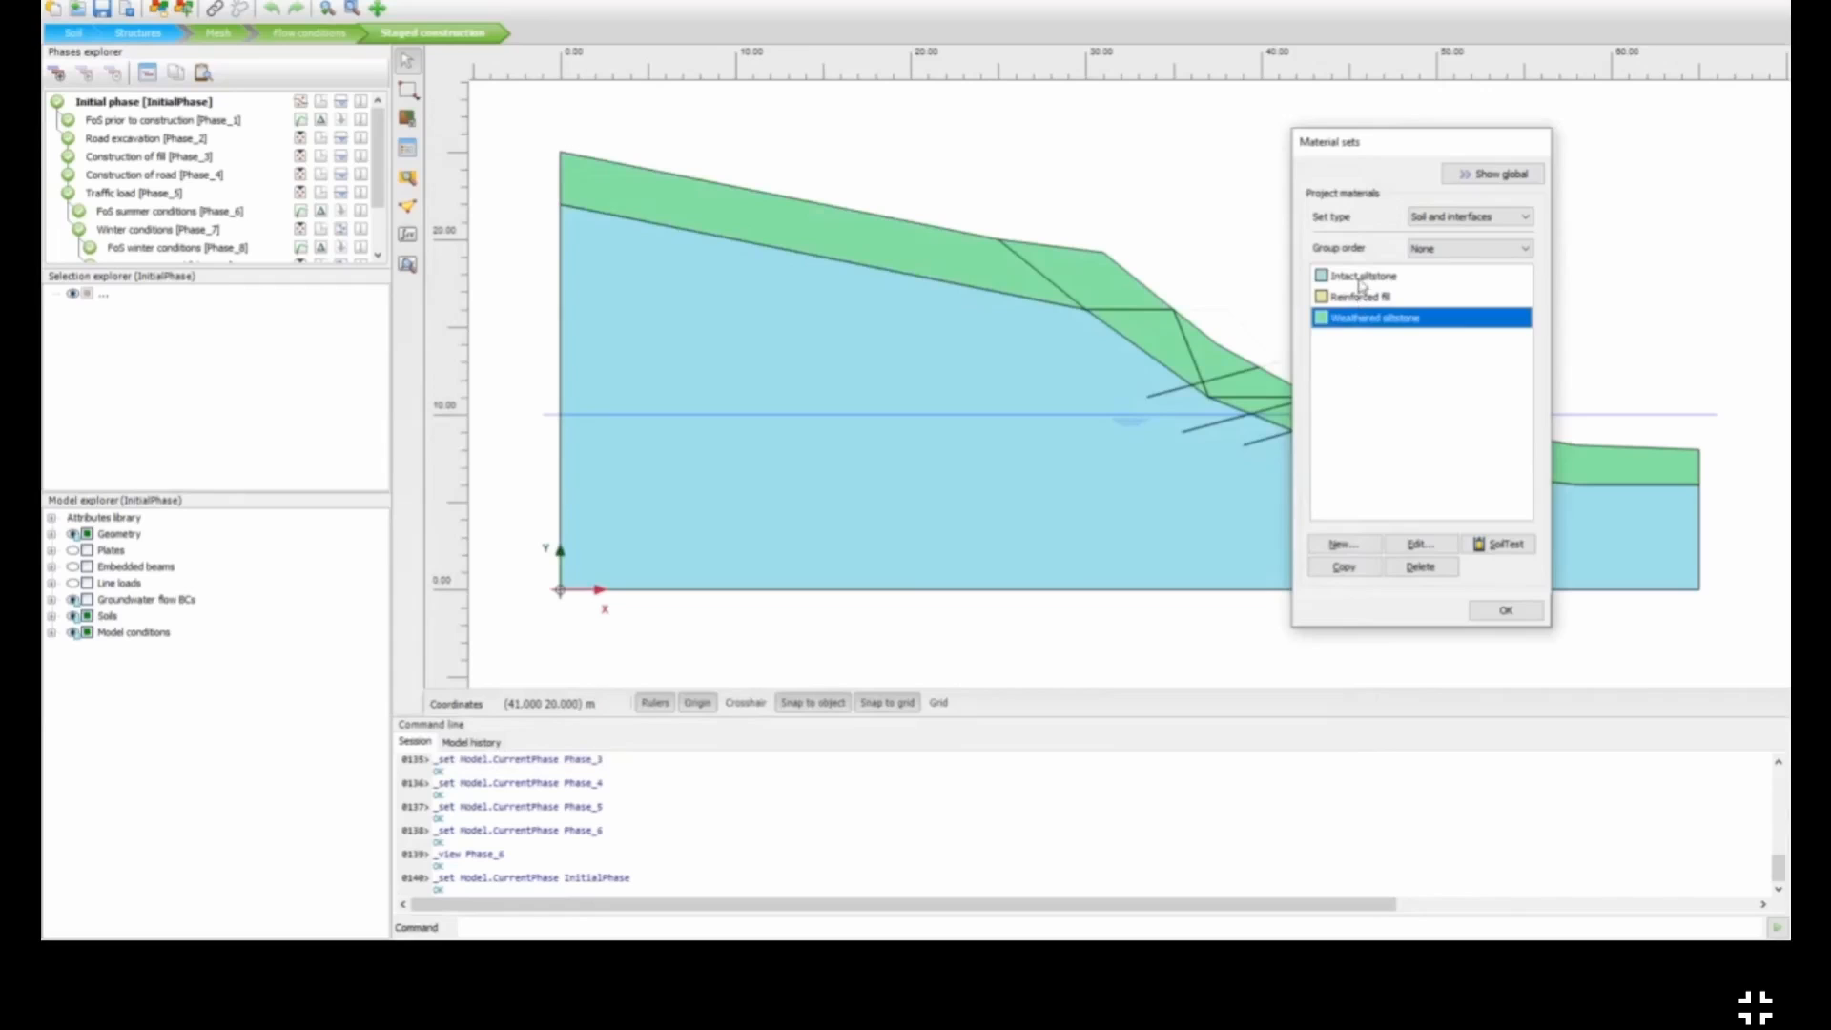
double_click(1358, 280)
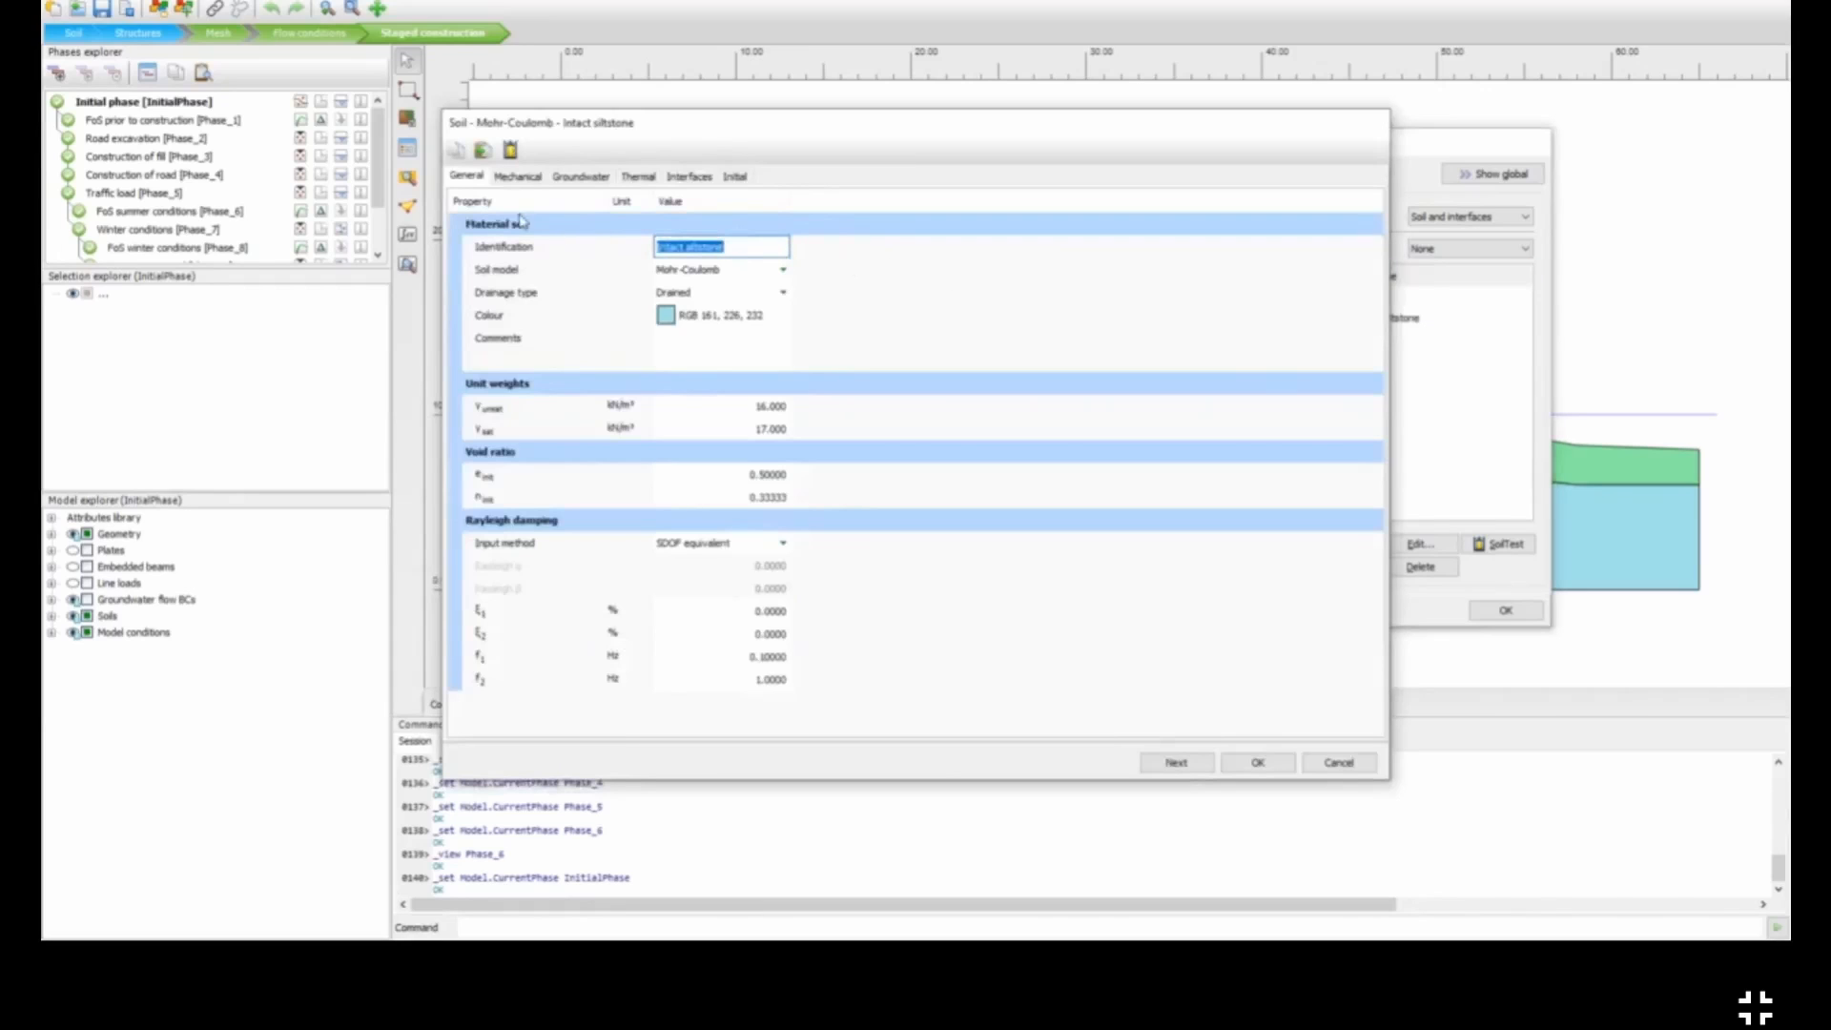
left_click(520, 178)
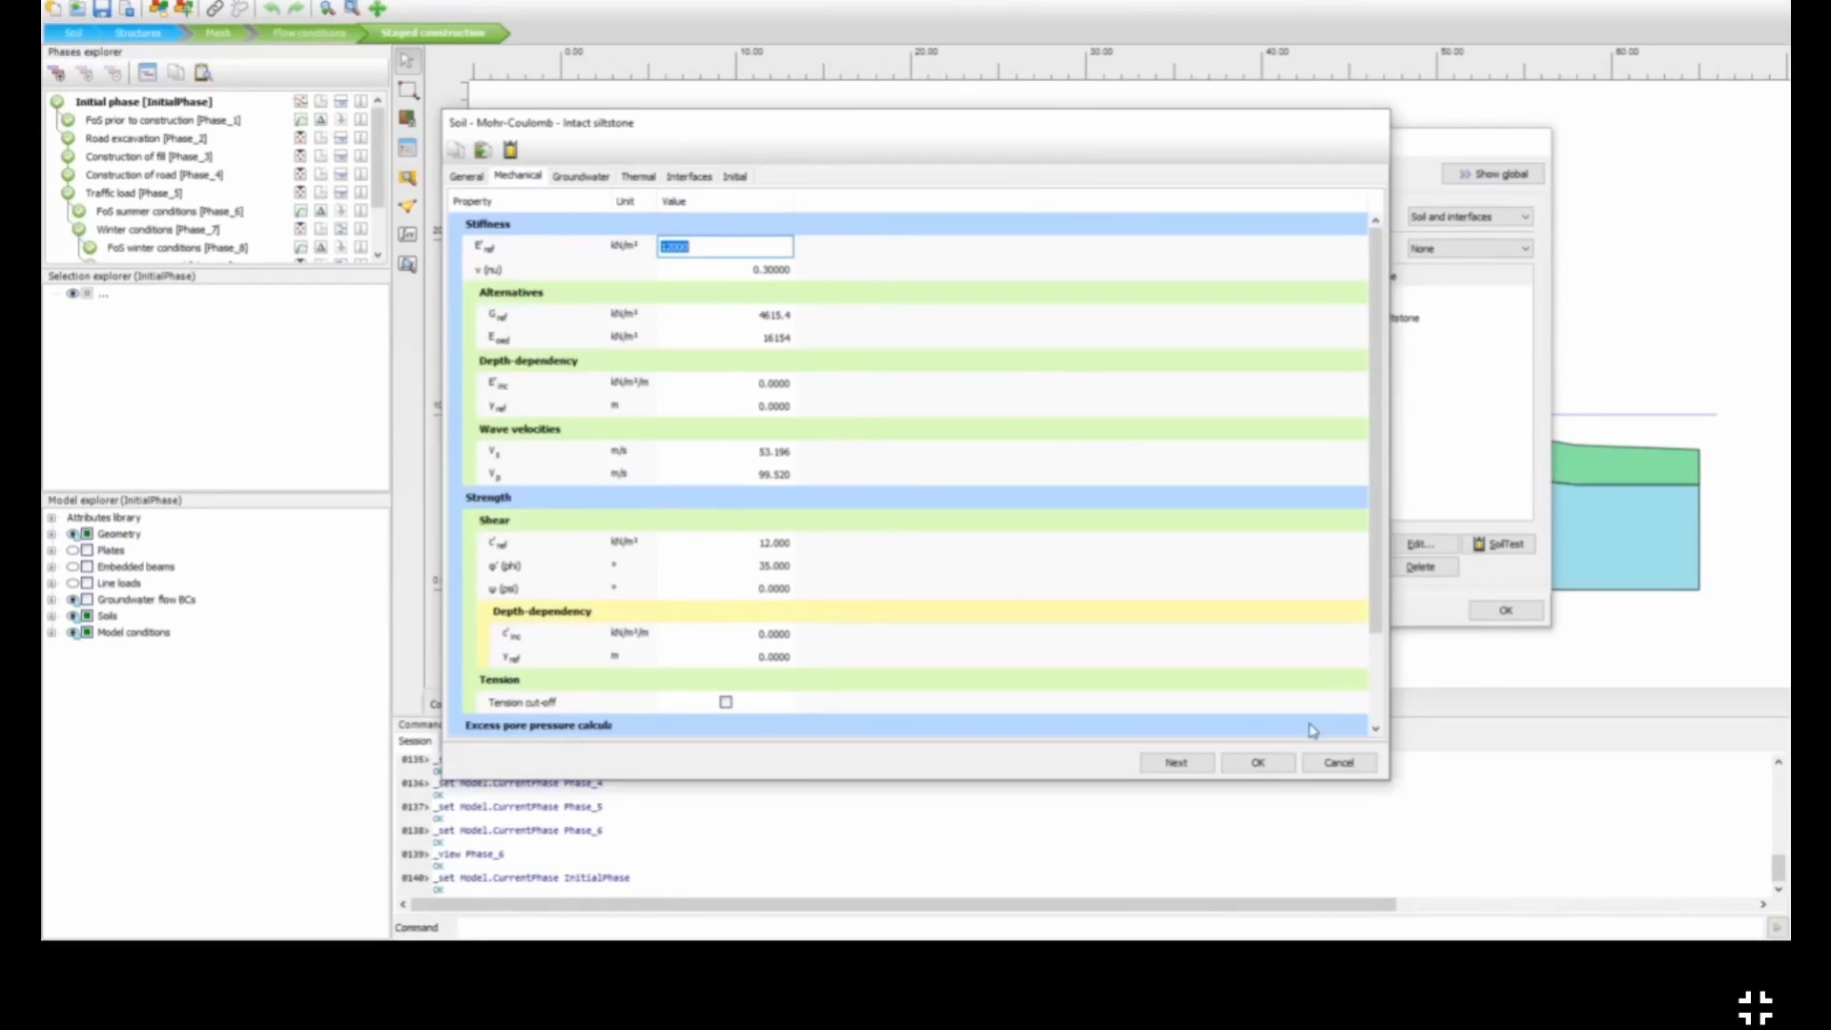
left_click(1335, 765)
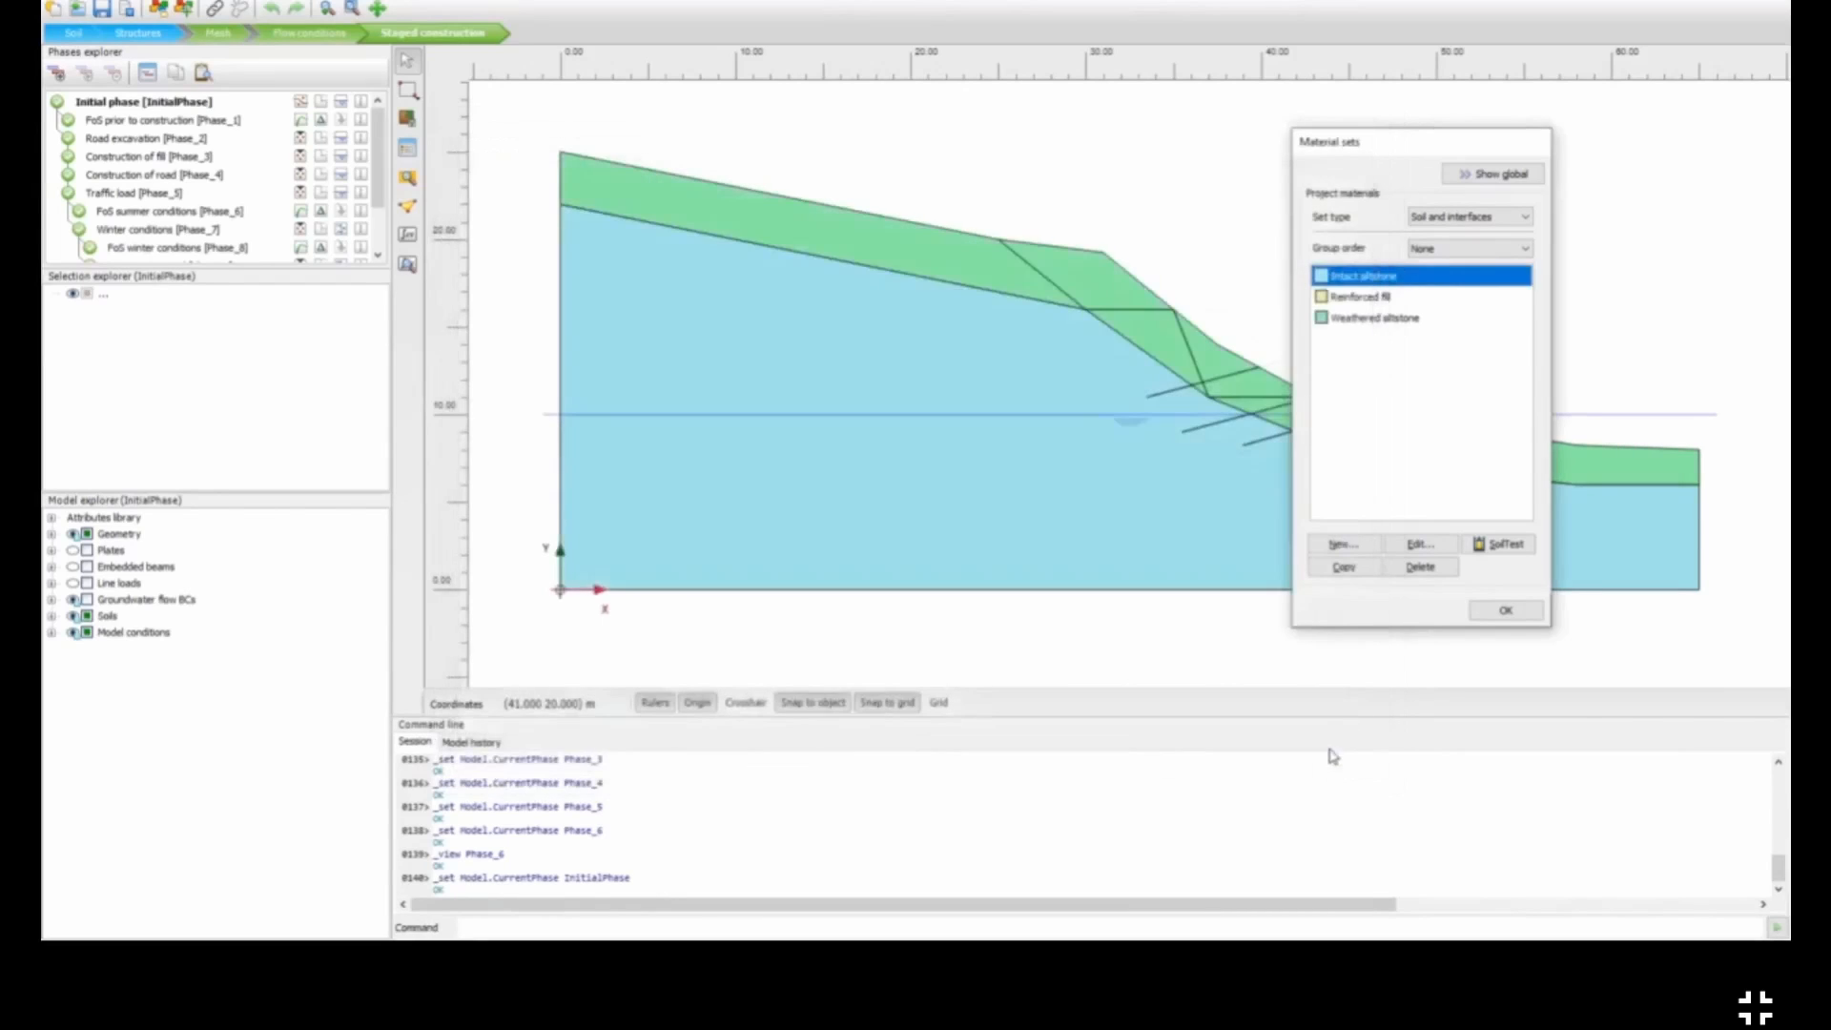
left_click(1493, 612)
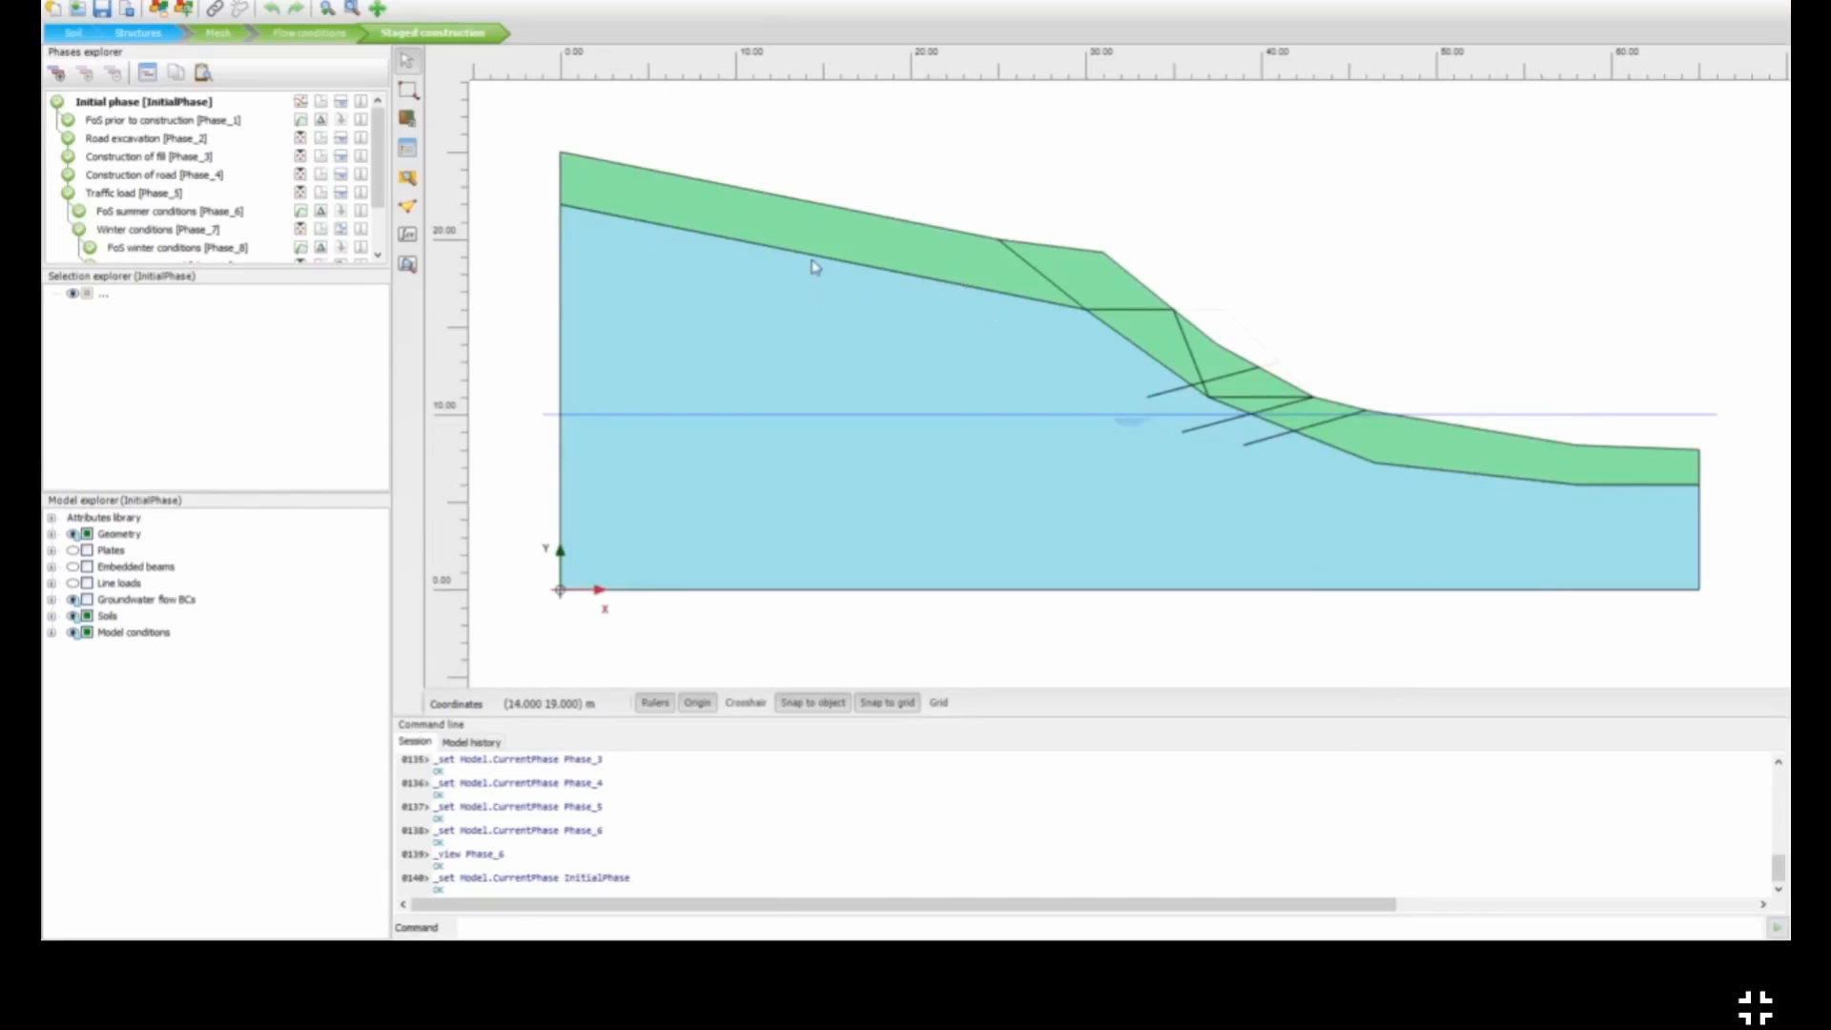
Step: Compare the Winter conditions, Initial and Road excavation phases in the model, and hide the line loads
left_click(140, 232)
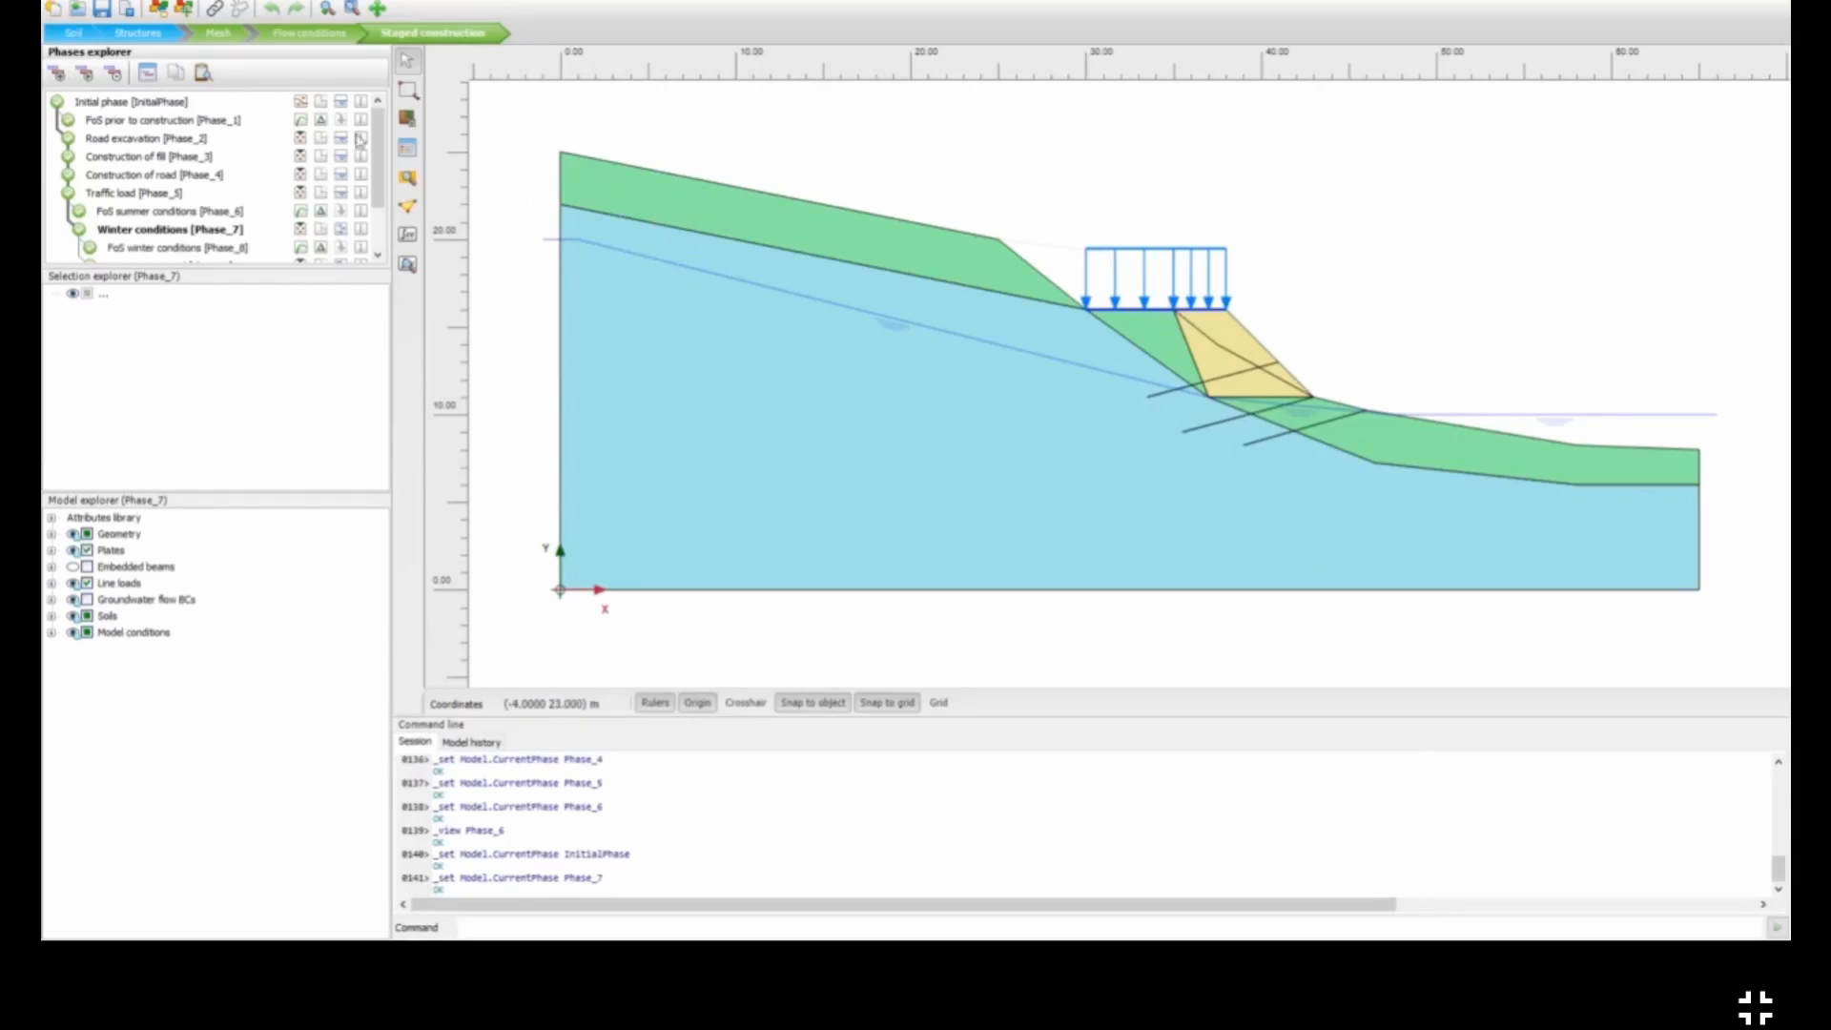
left_click(126, 102)
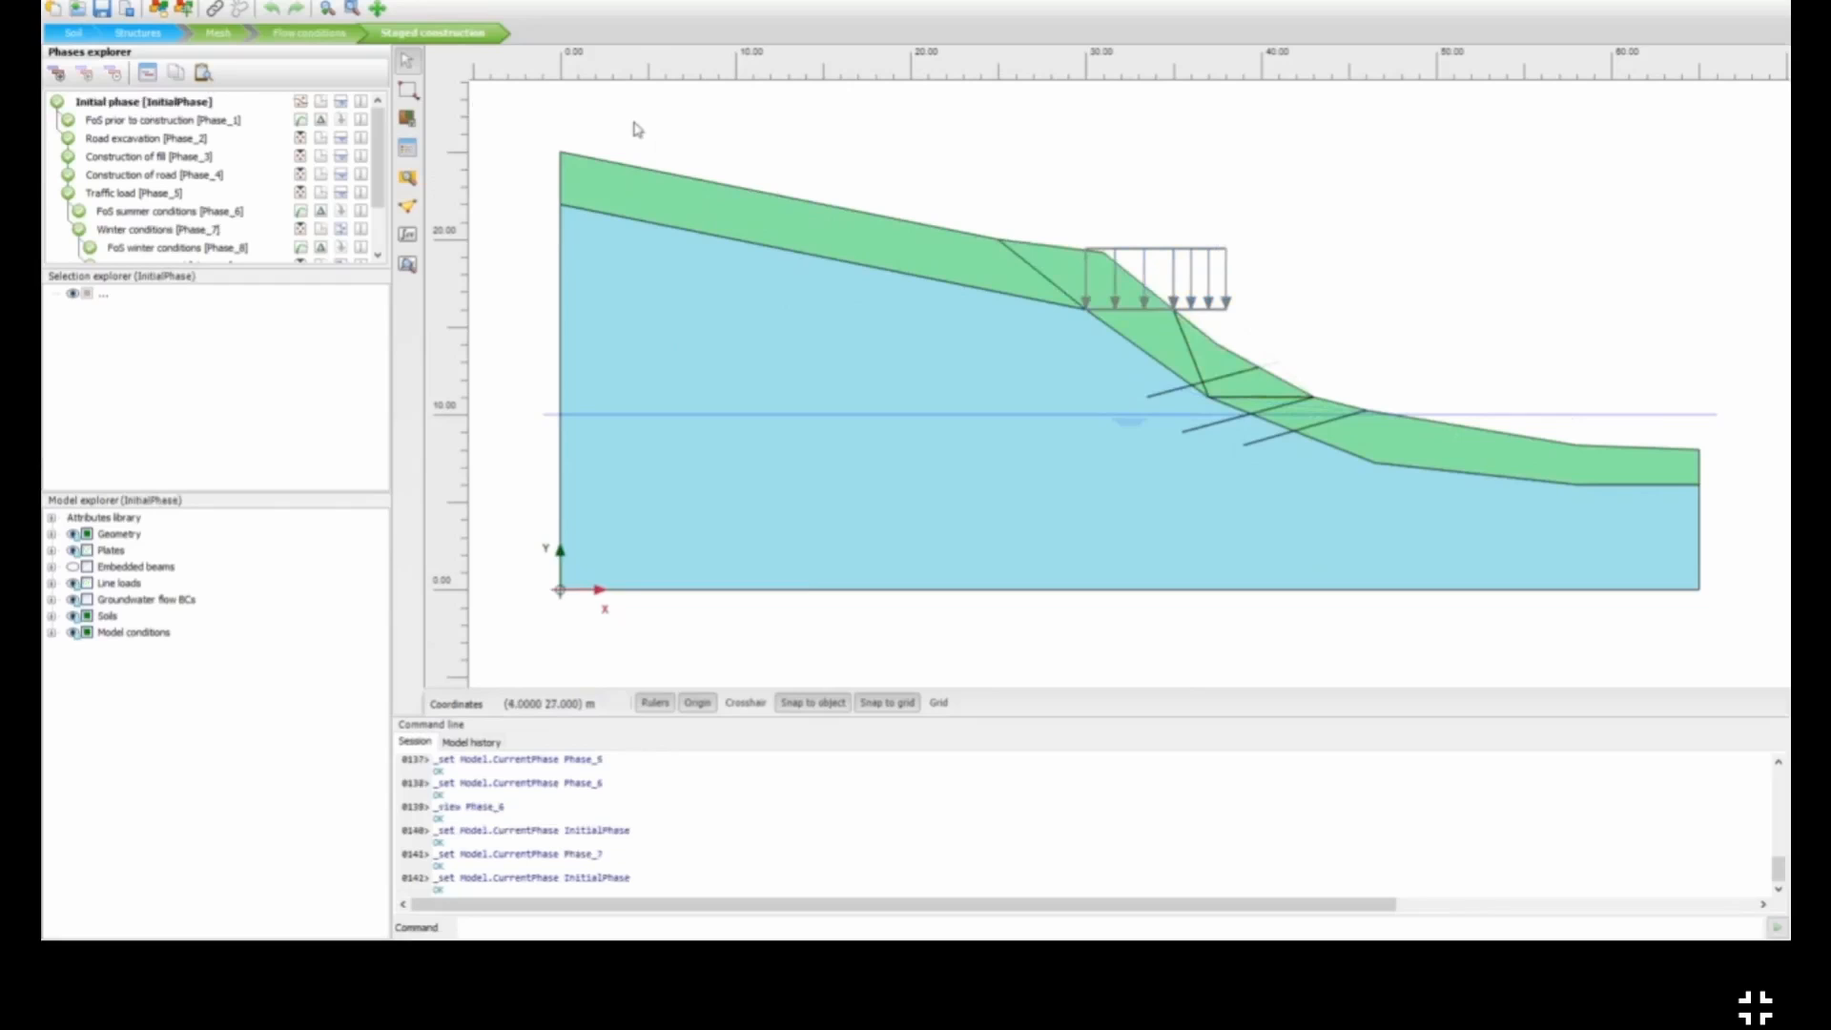
left_click(119, 142)
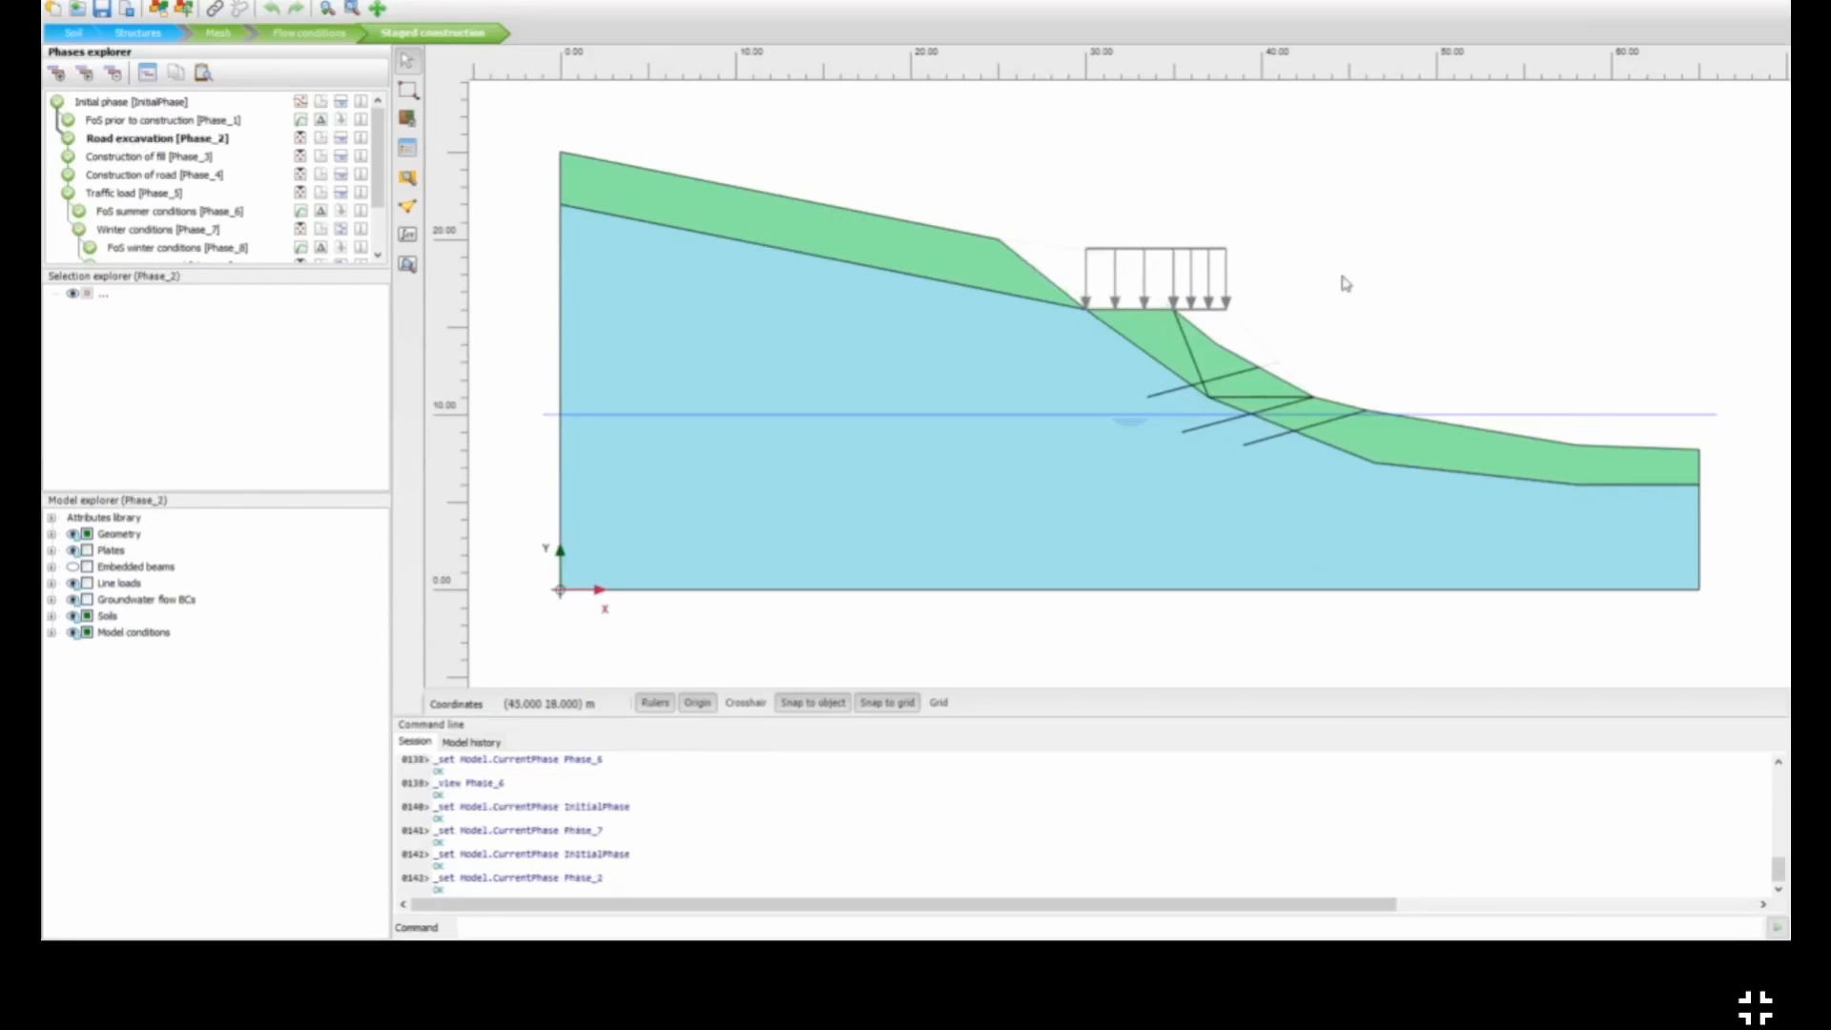
left_click(73, 582)
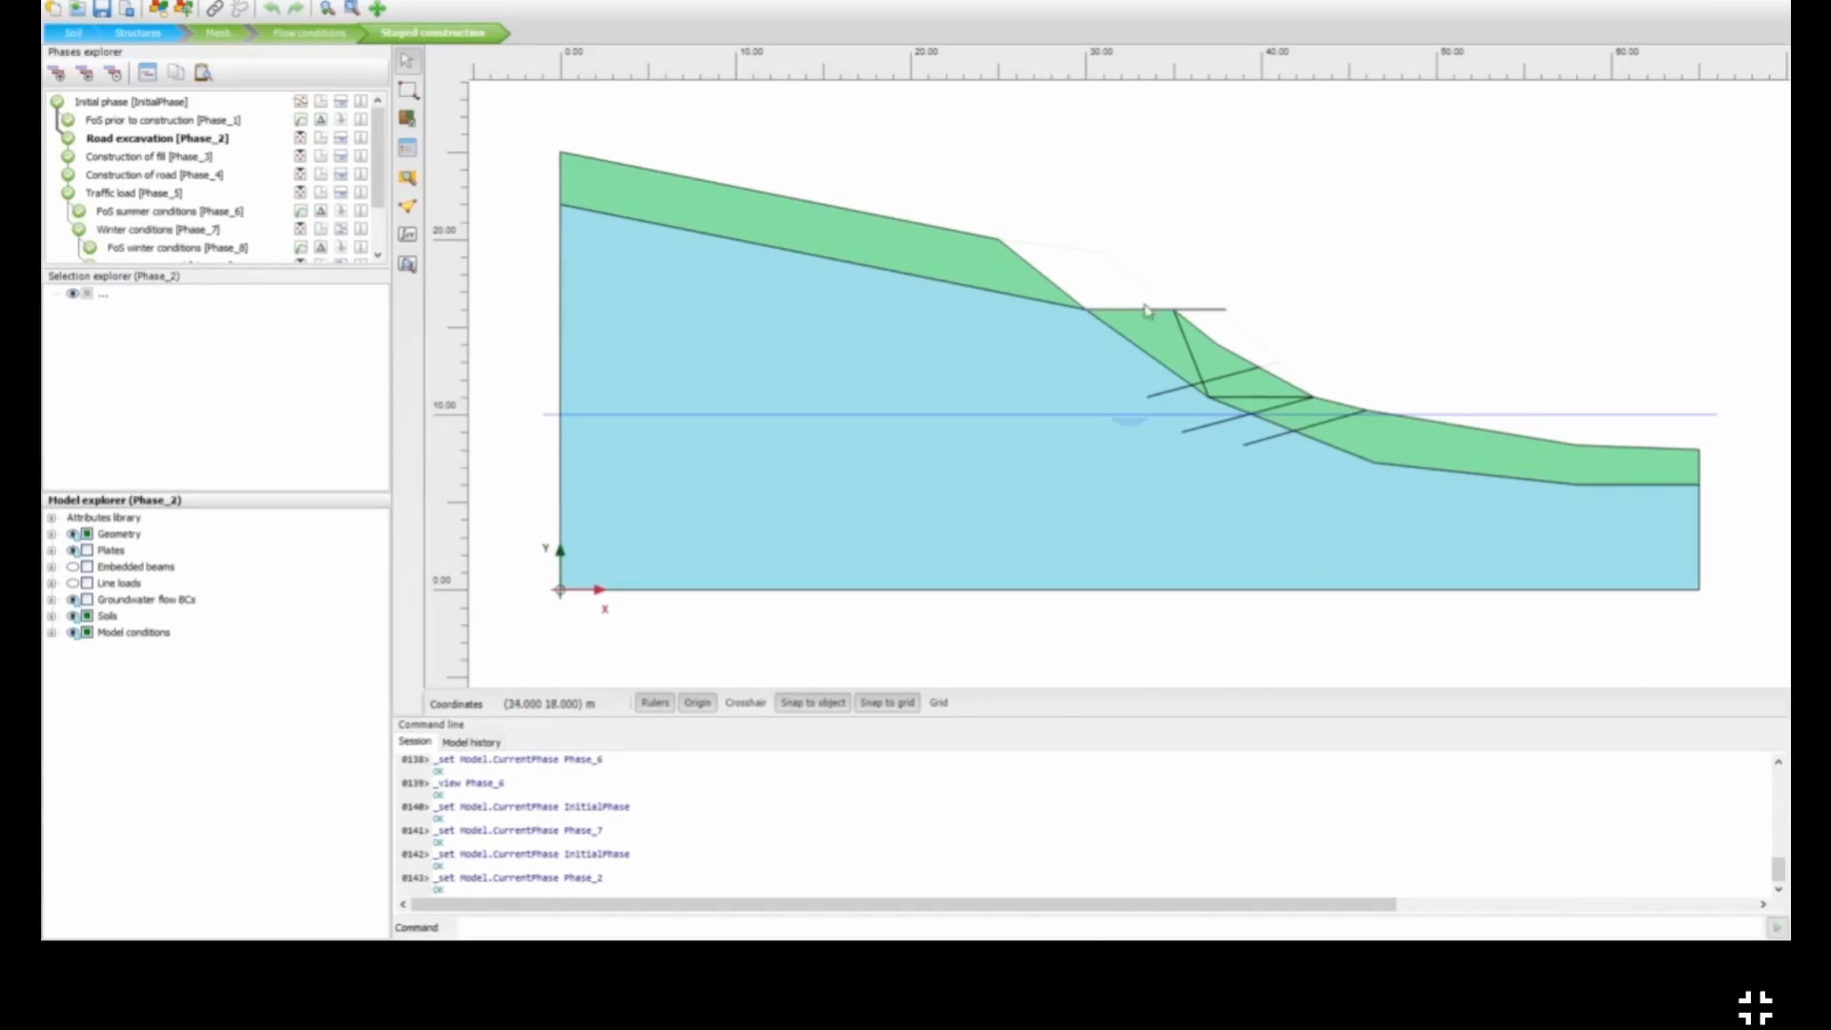
Step: Review the Construction of fill, Construction of road and Traffic load phases, making the line loads visible again
left_click(157, 157)
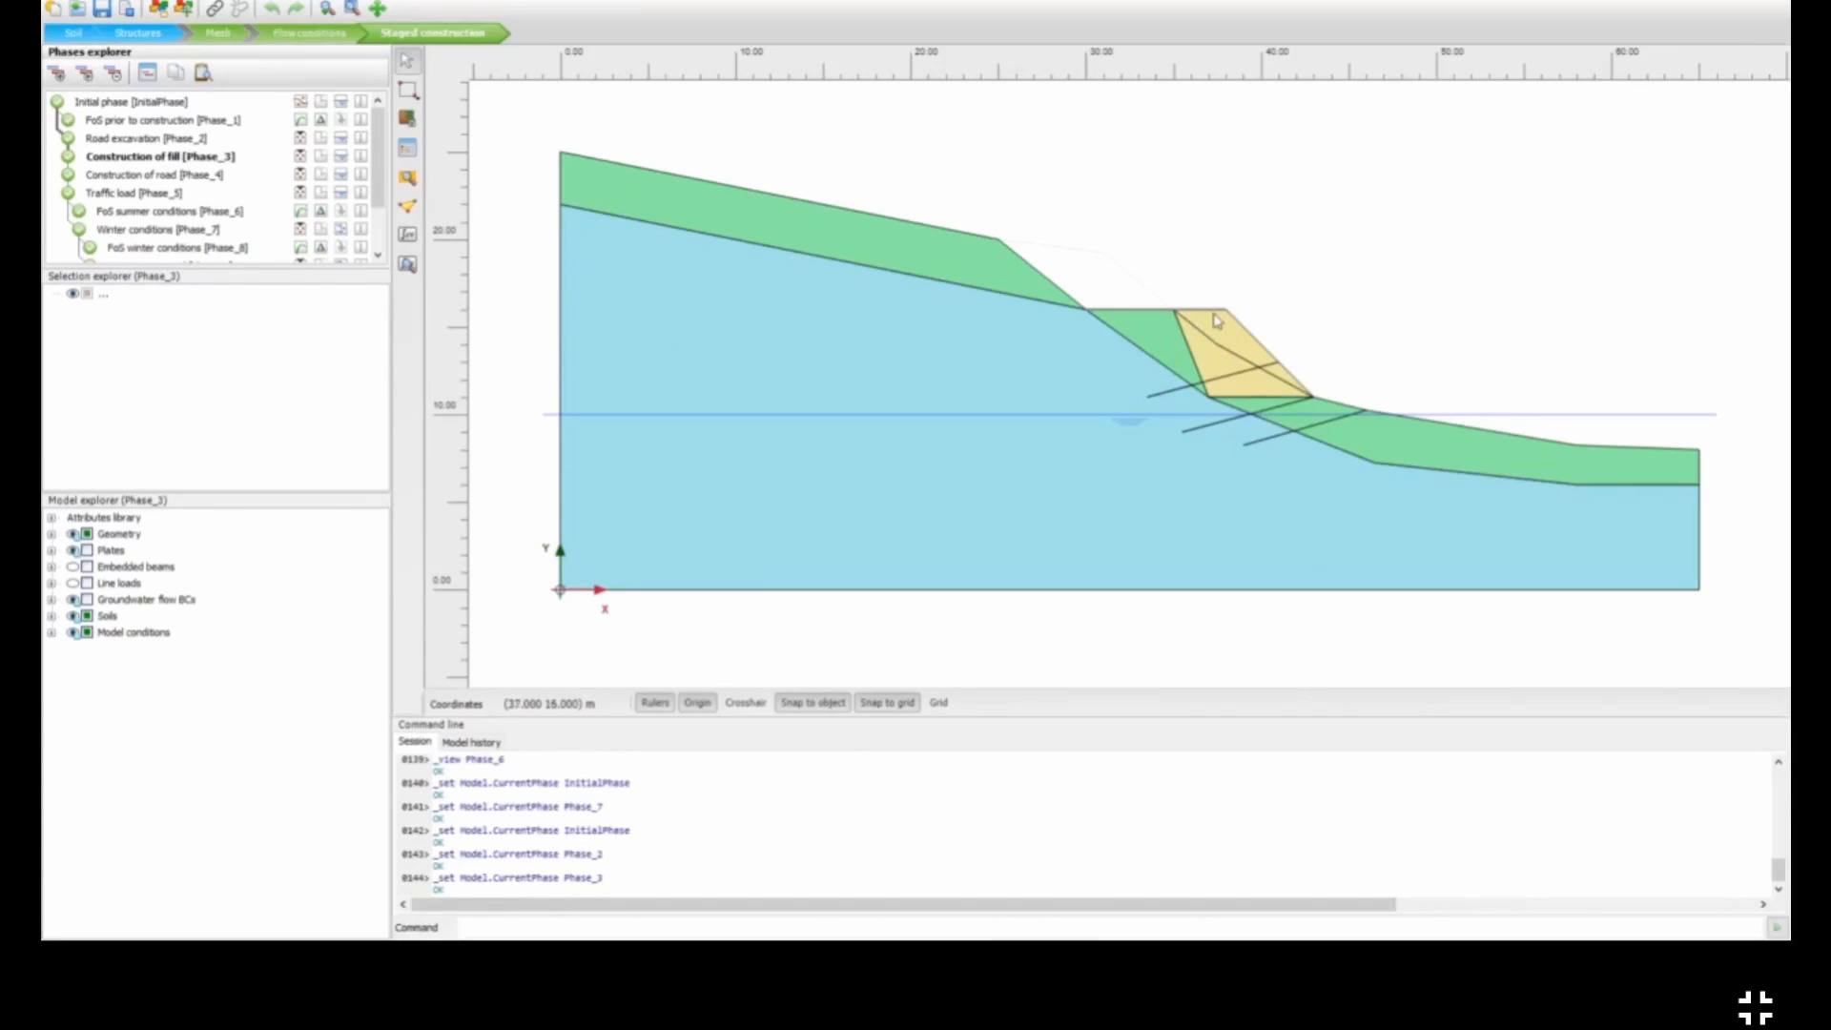
left_click(158, 177)
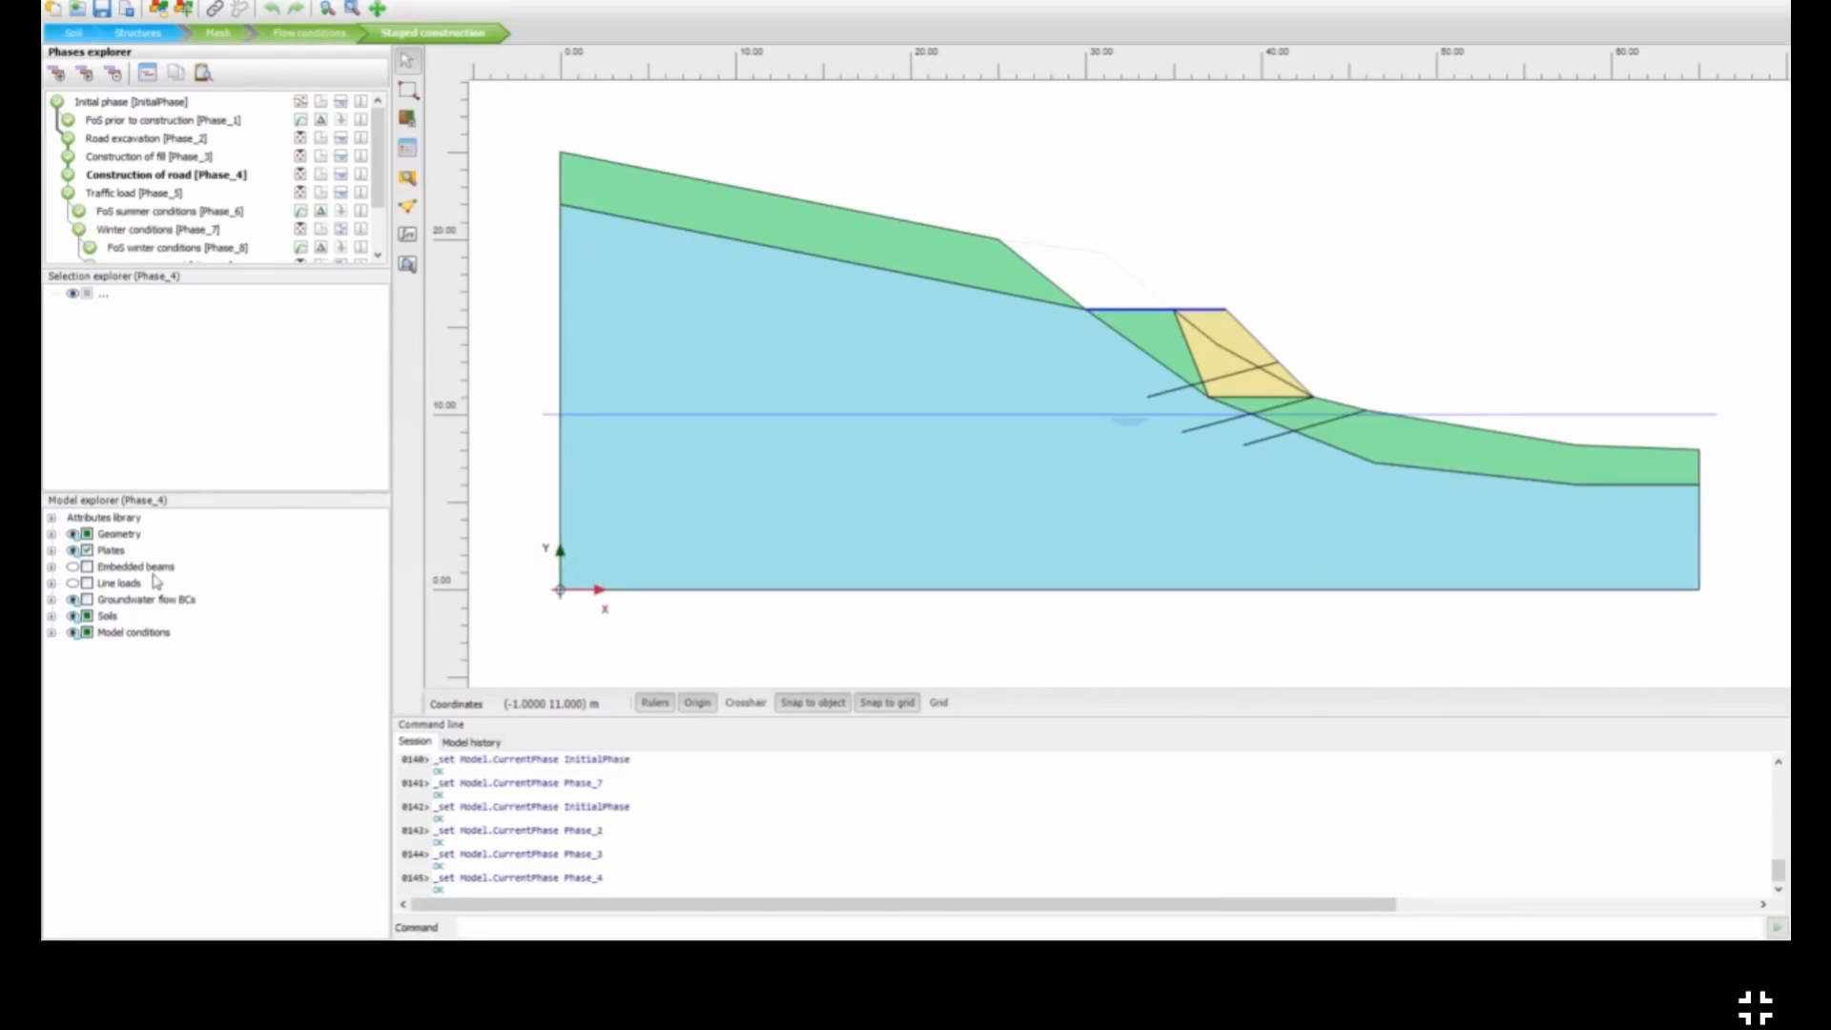
left_click(73, 583)
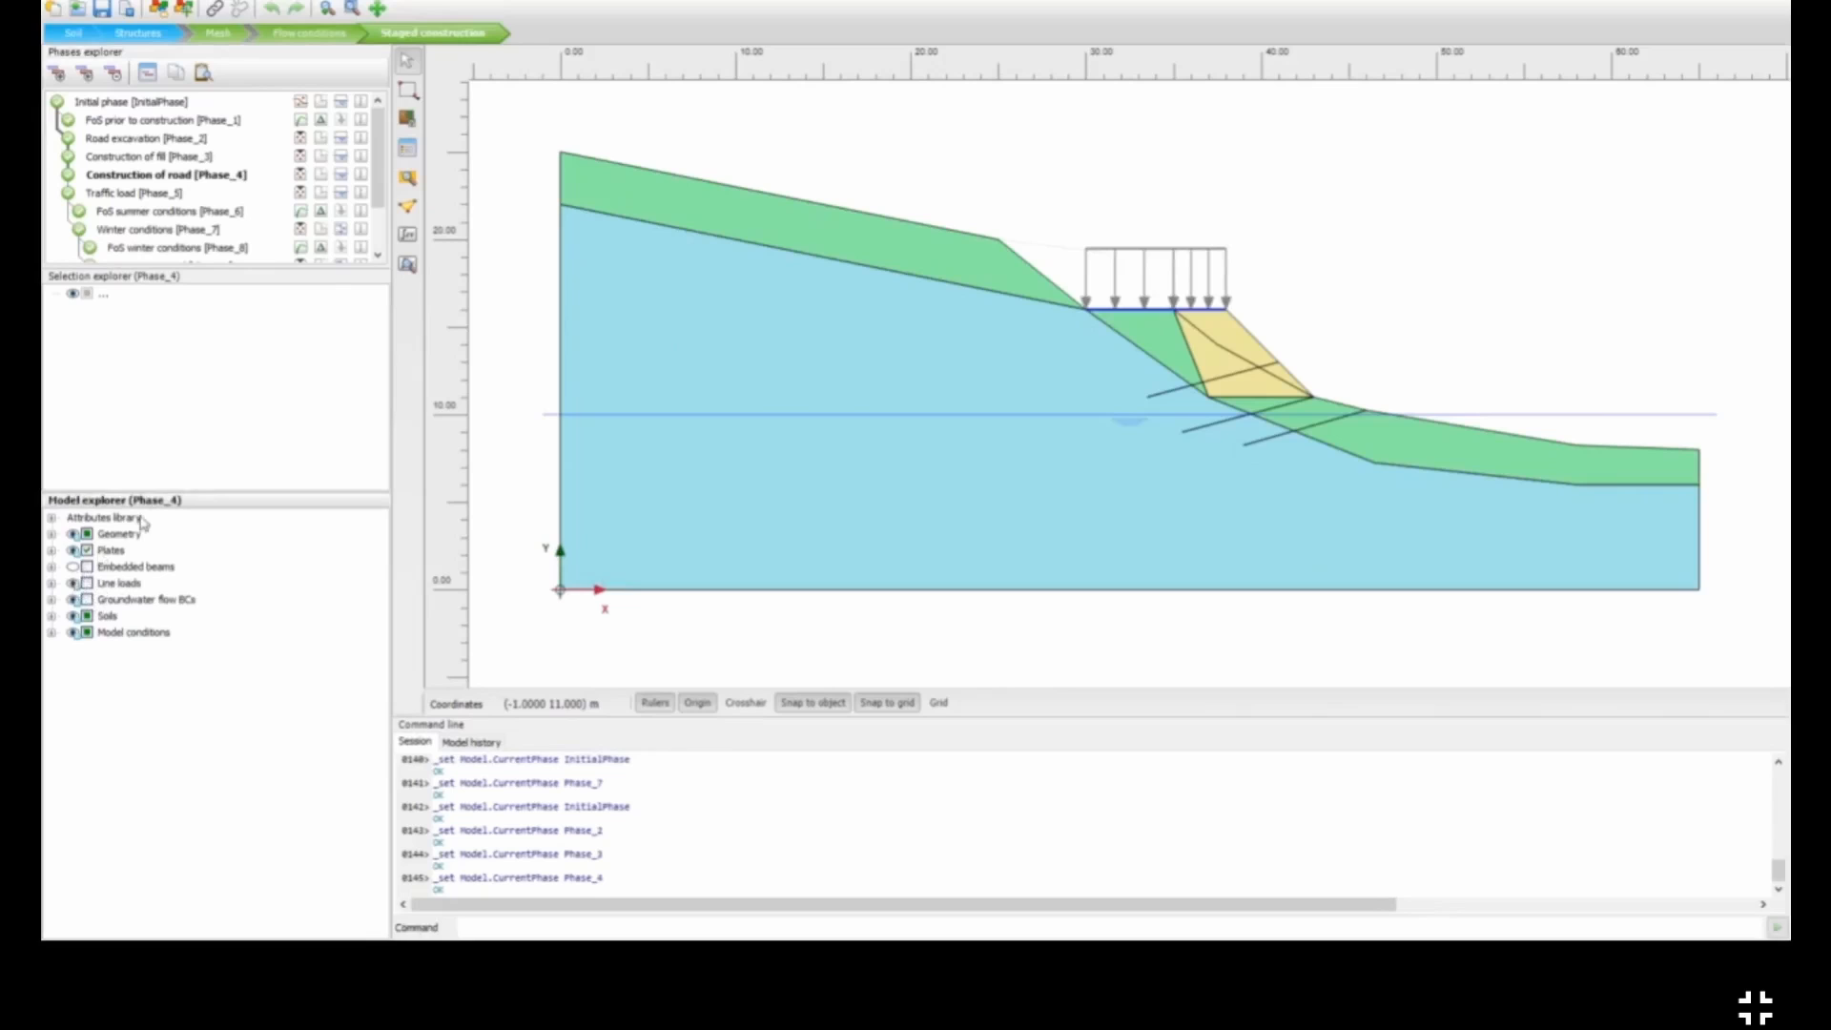
left_click(132, 195)
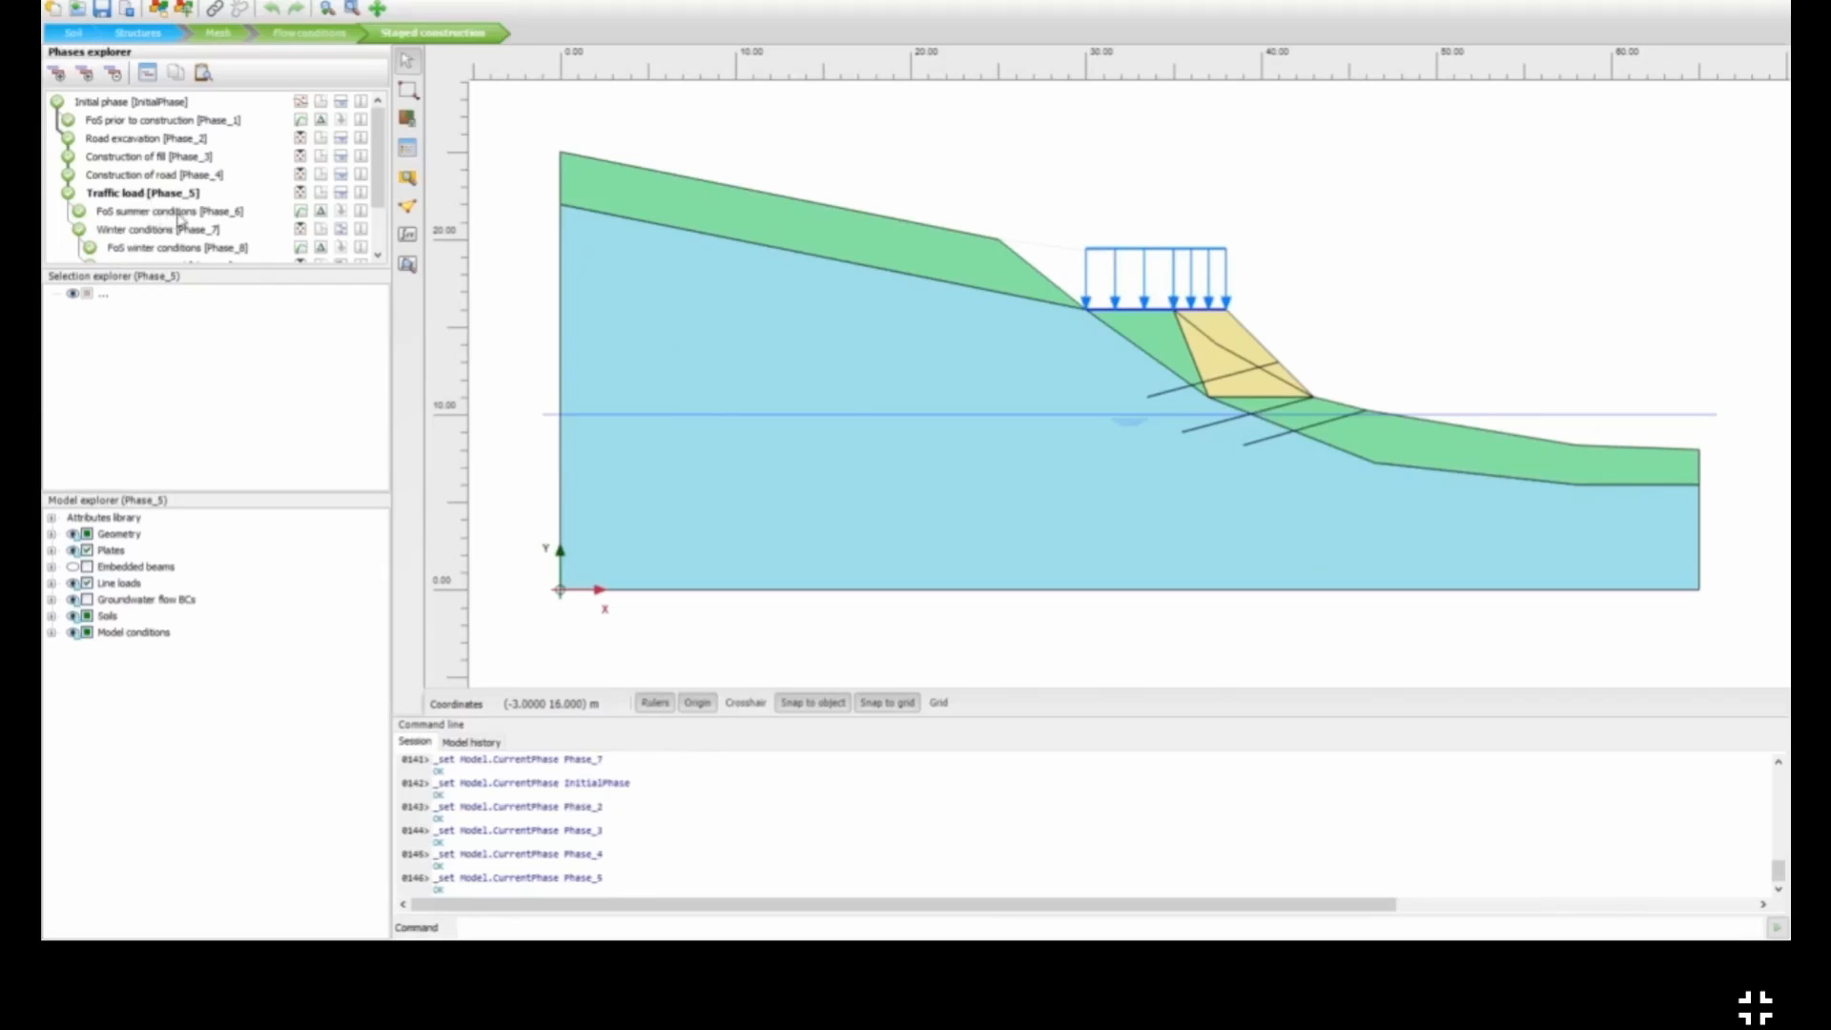
Step: View the calculation results of the FoS summer conditions phase and plot its incremental displacements |Δu|
left_click(179, 214)
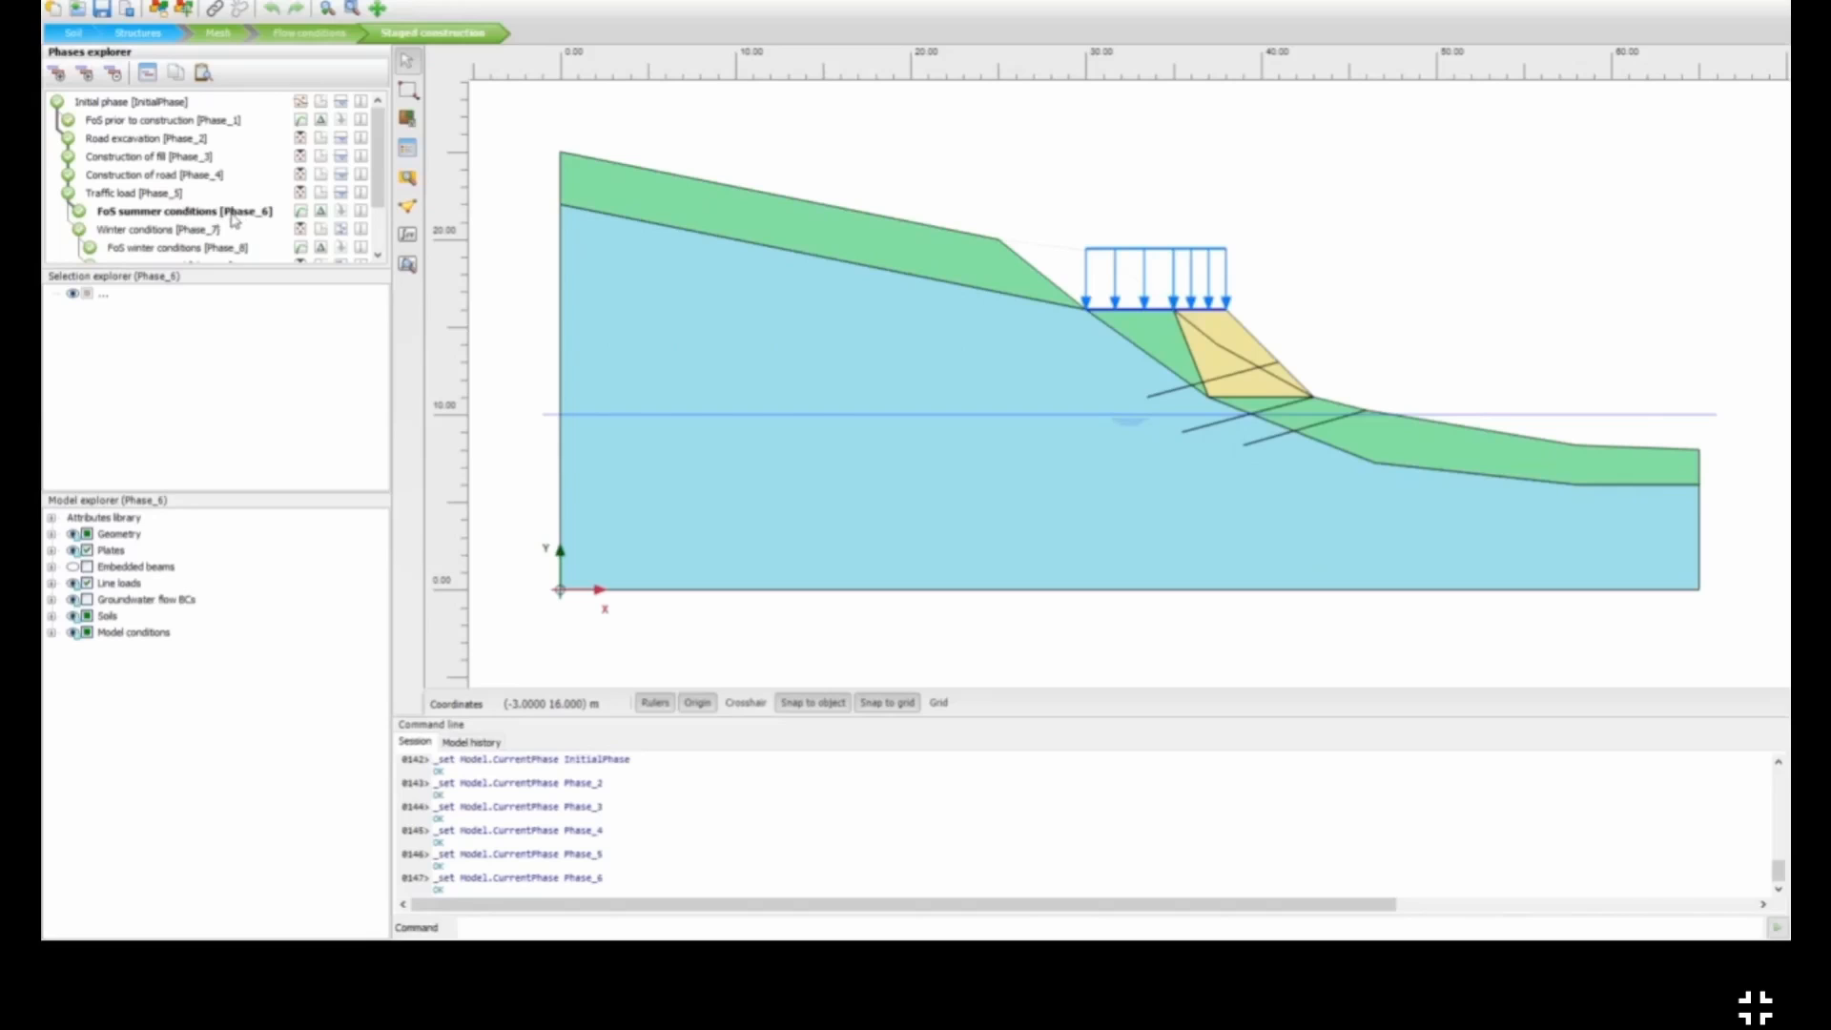
left_click(409, 271)
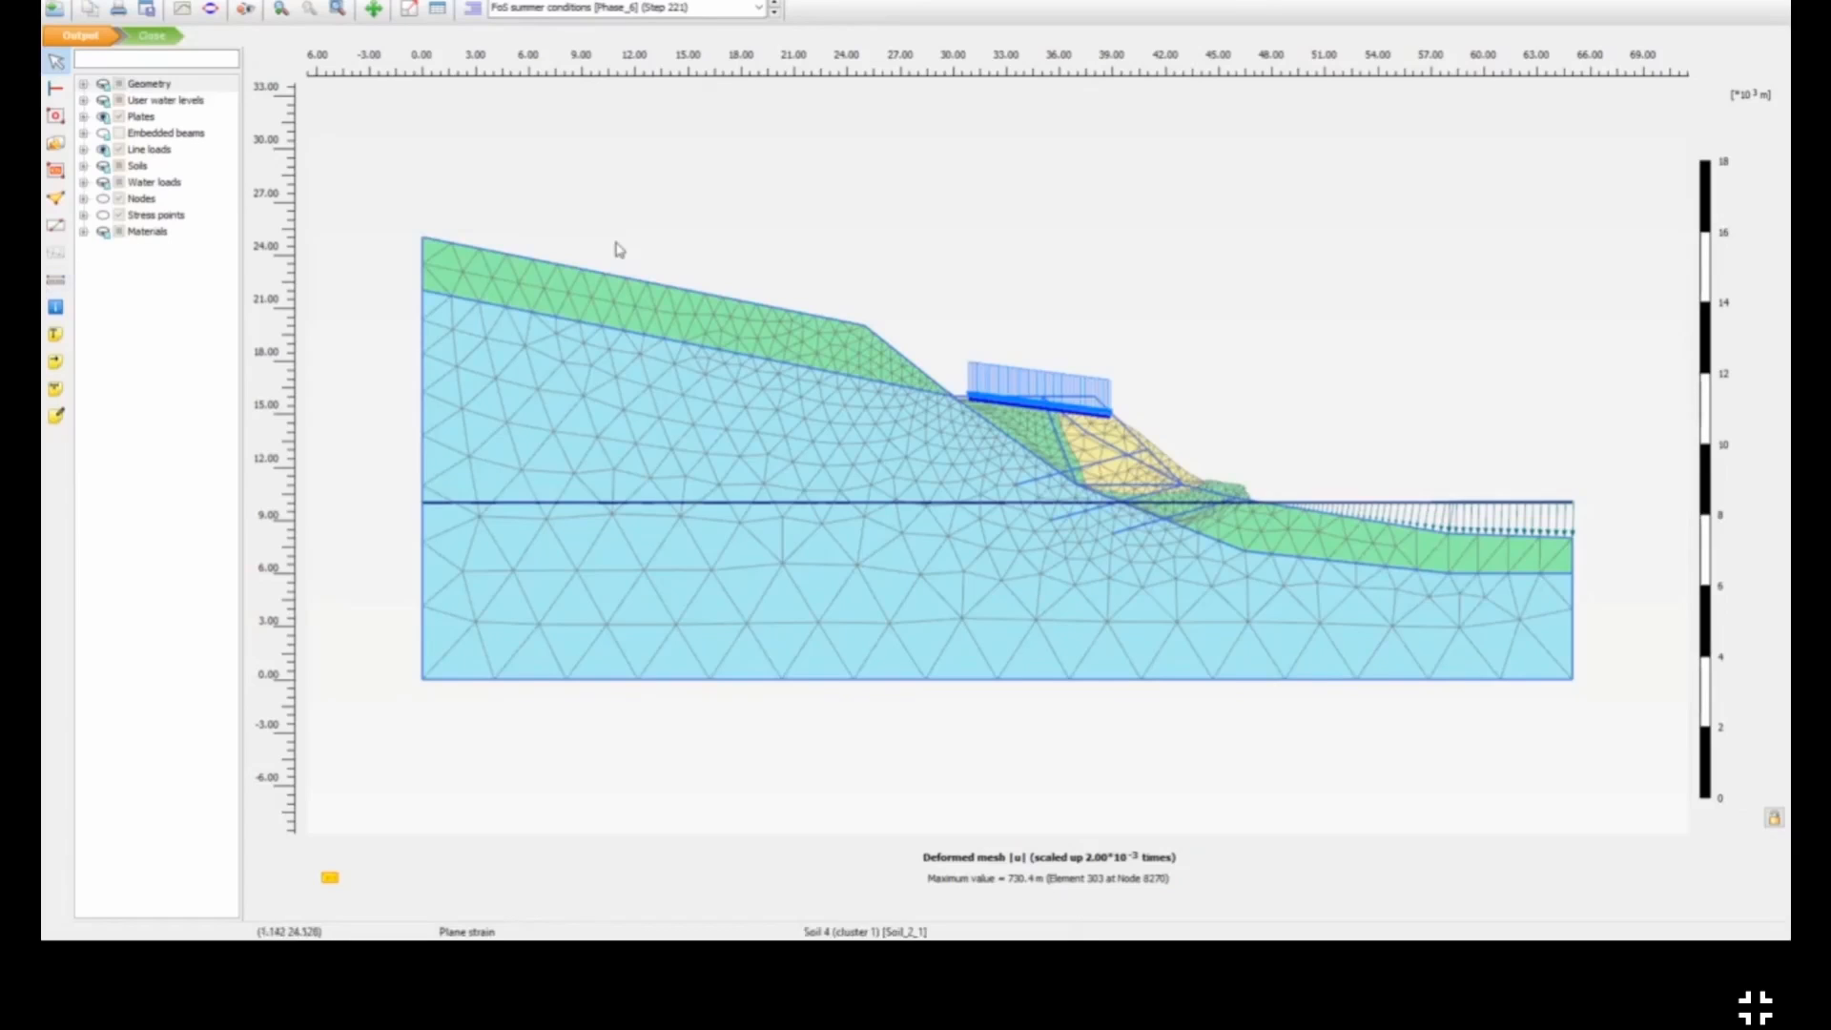
left_click(308, 3)
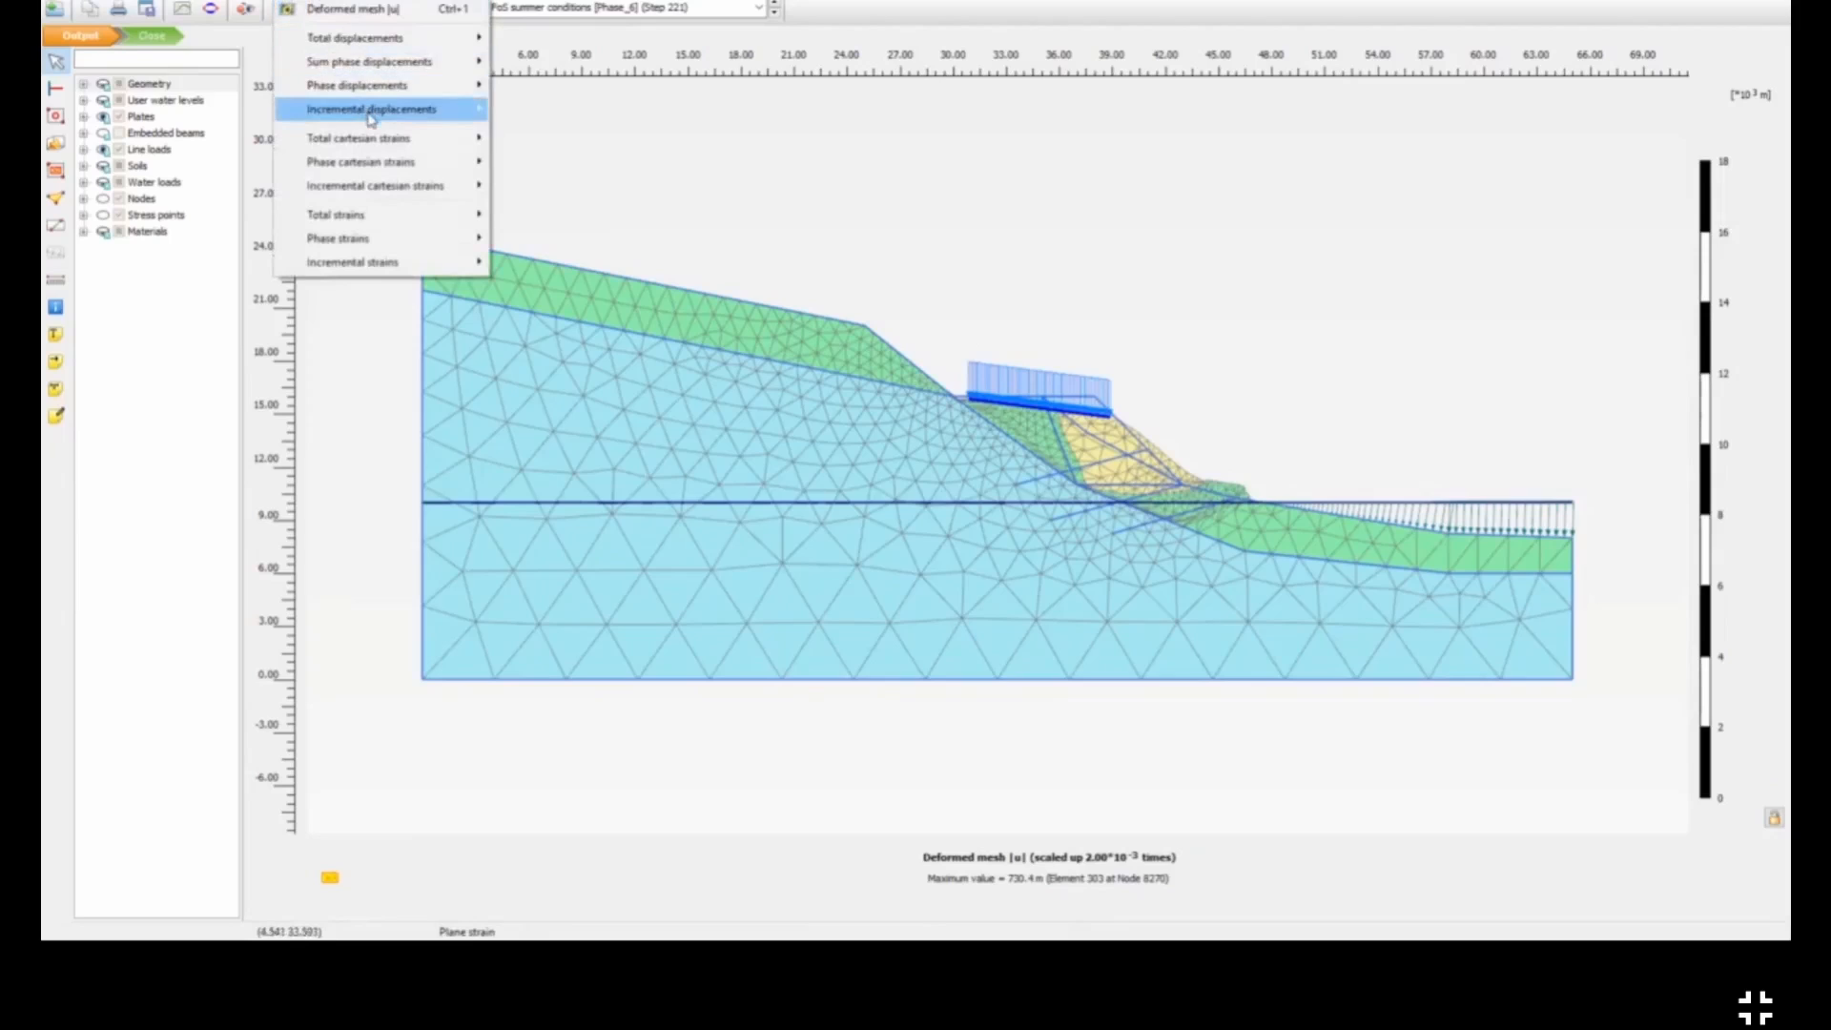
mouse_move(400, 109)
left_click(529, 110)
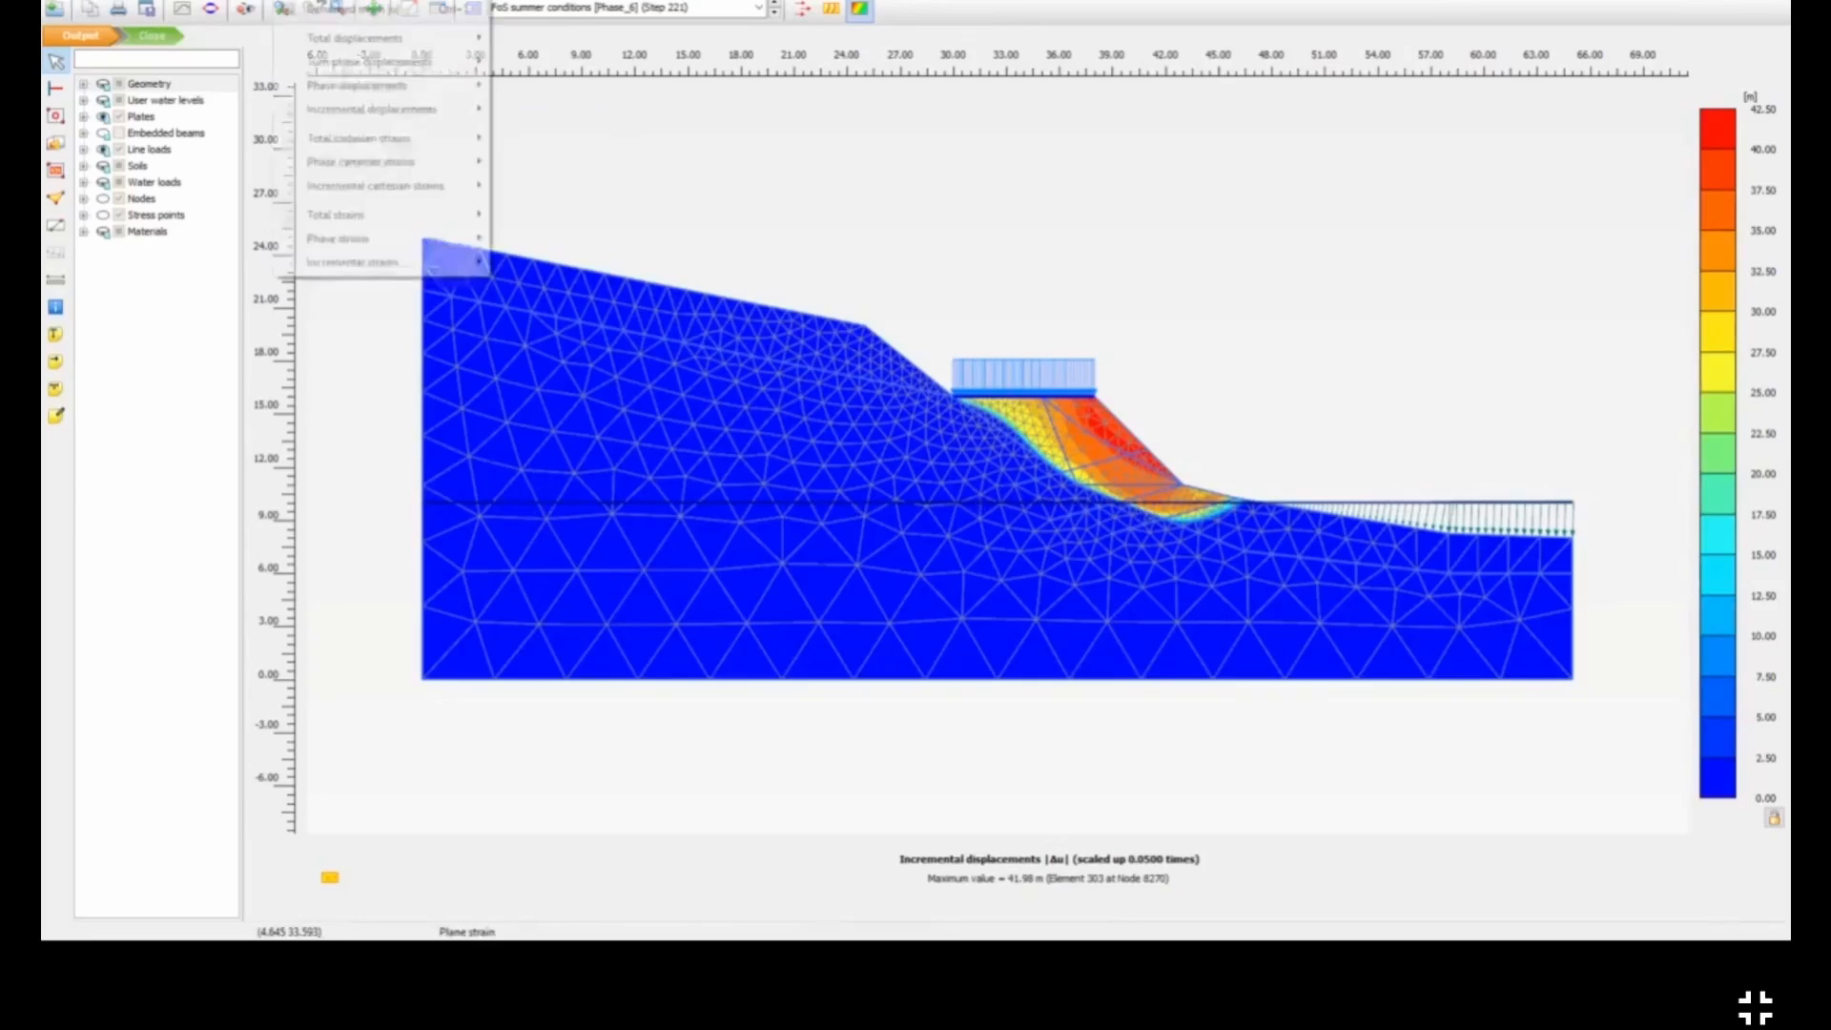
Step: Plot the incremental deviatoric strain Δγs for the summer conditions and examine the slip surface beneath the road
mouse_move(368, 261)
left_click(569, 286)
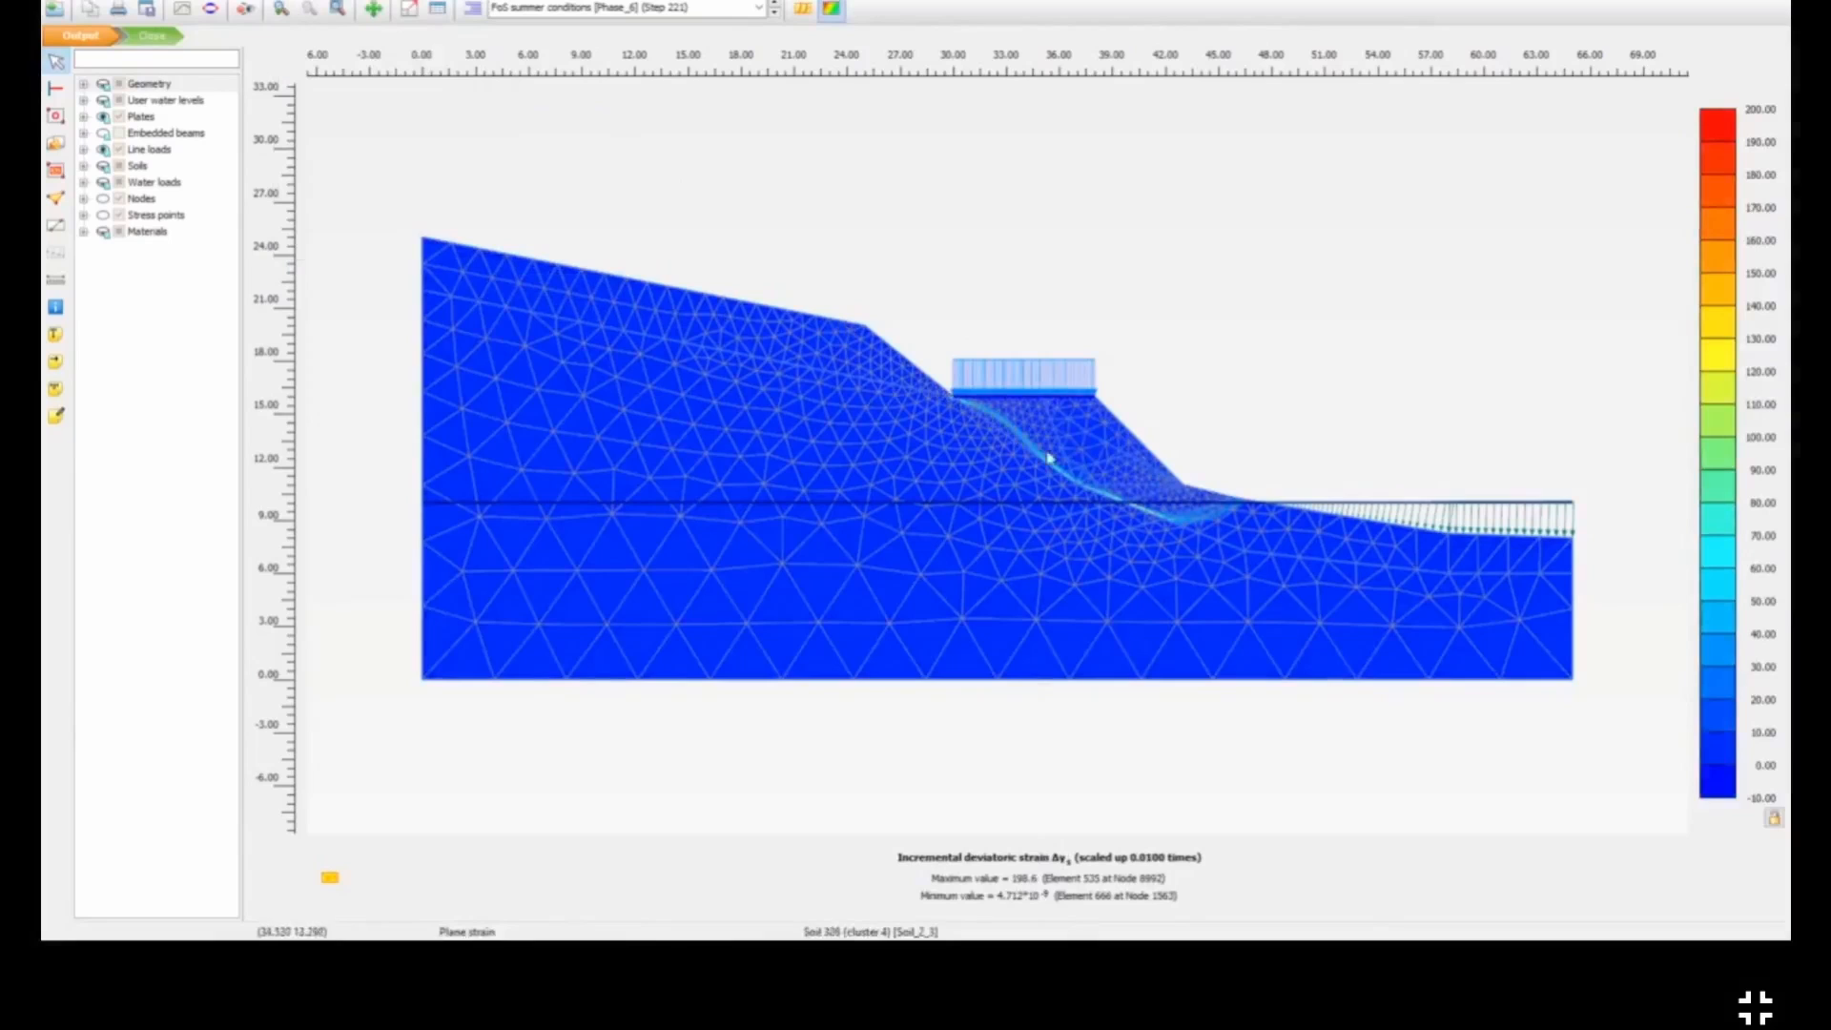
scroll(1014, 474, "up", 3)
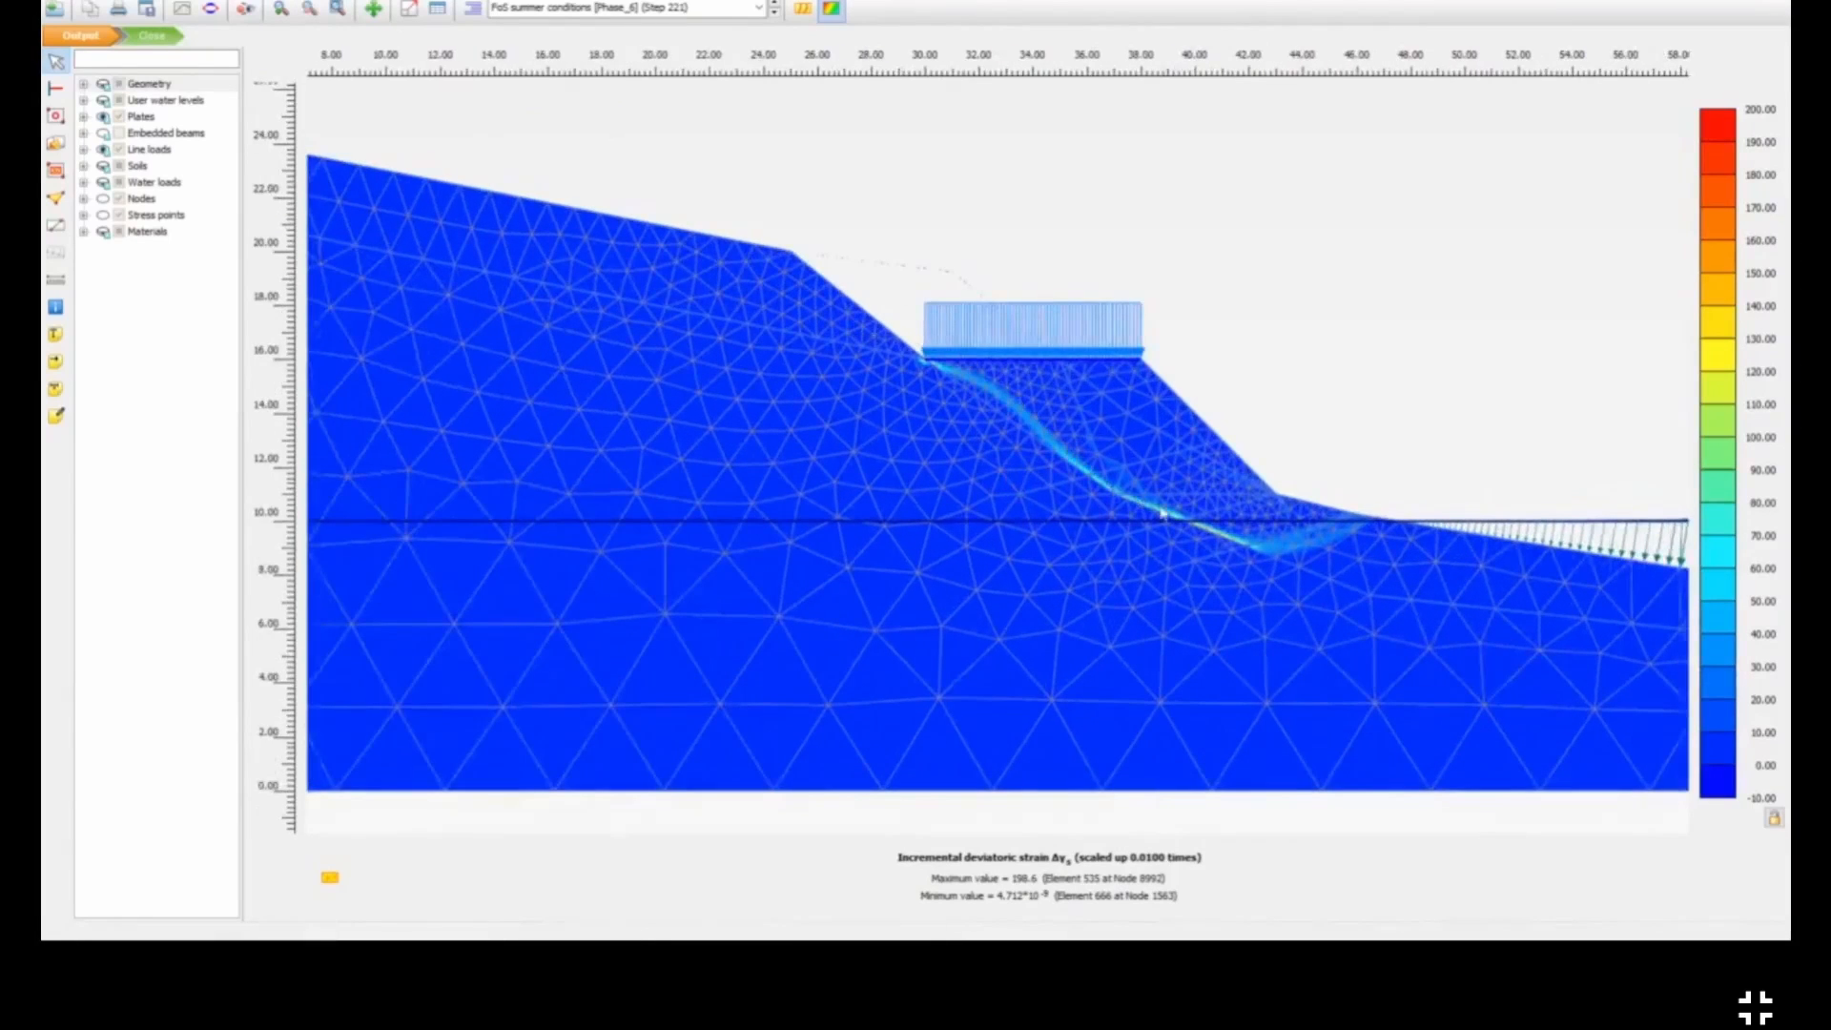
scroll(934, 455, "down", 2)
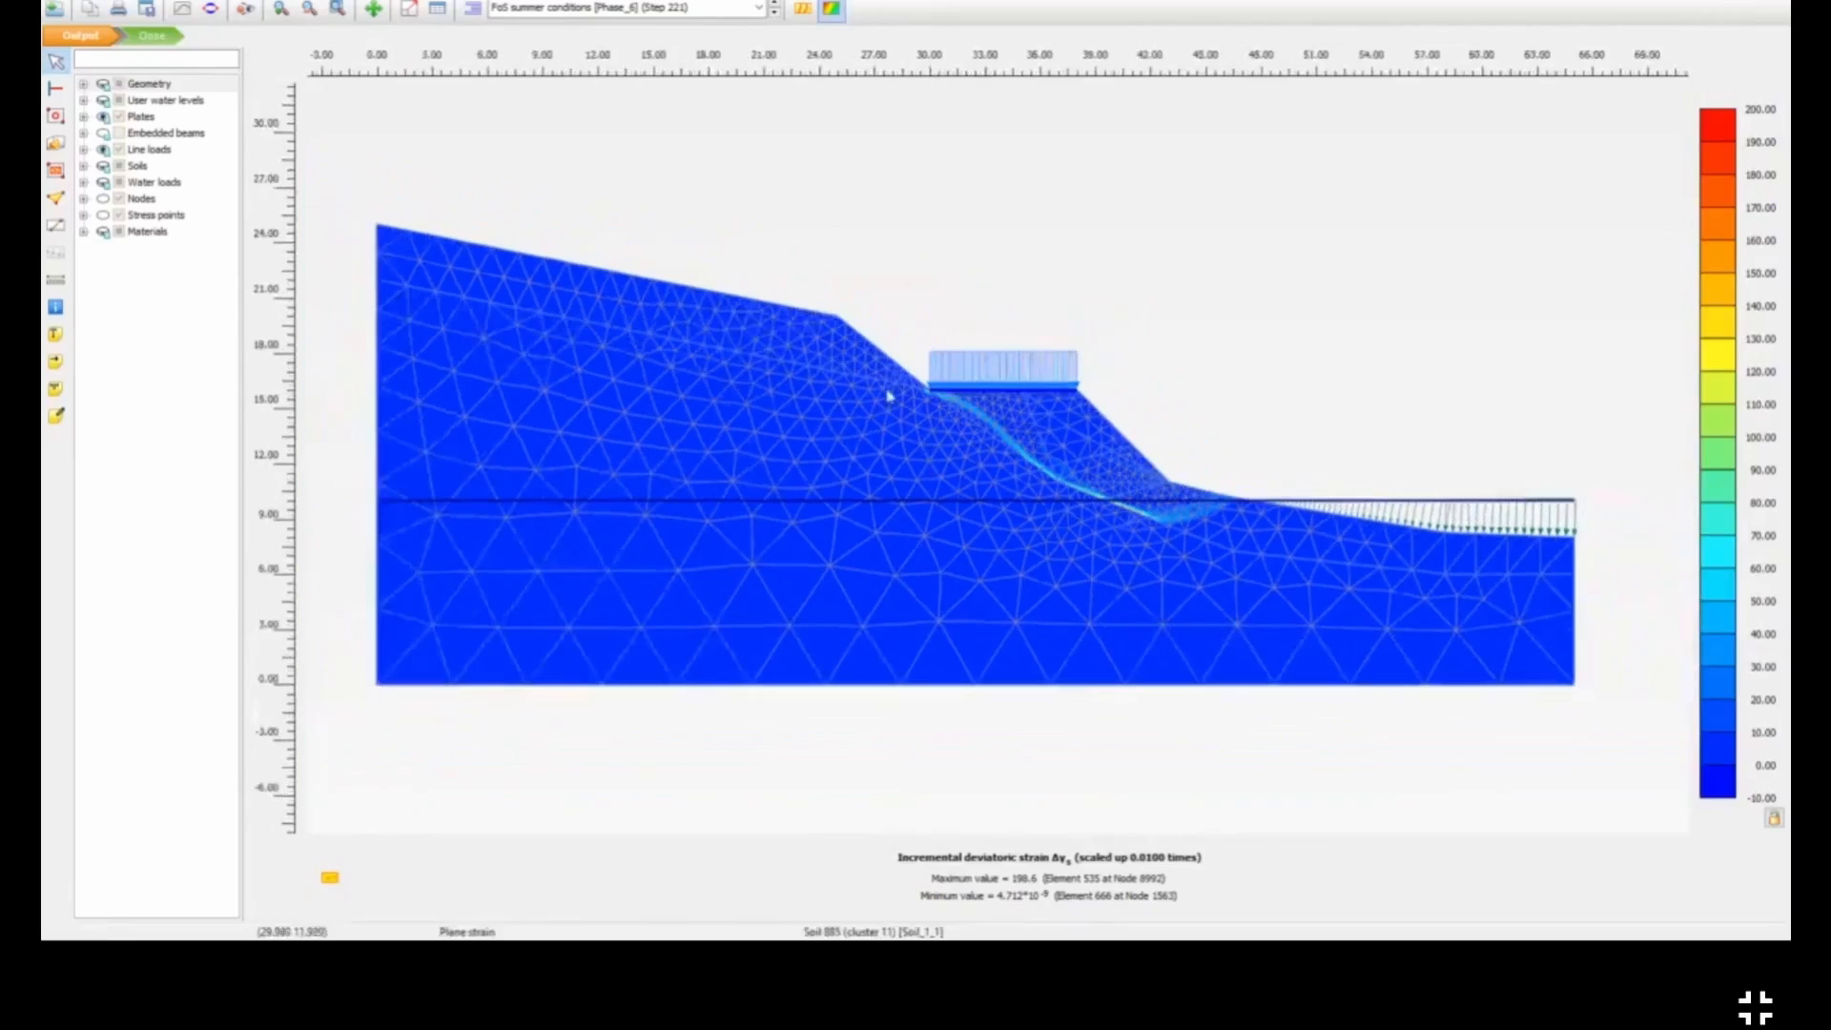
Step: Bring up Chart 1 with the ΣMsf versus displacement curve for summer conditions and examine its plateau
left_click(351, 4)
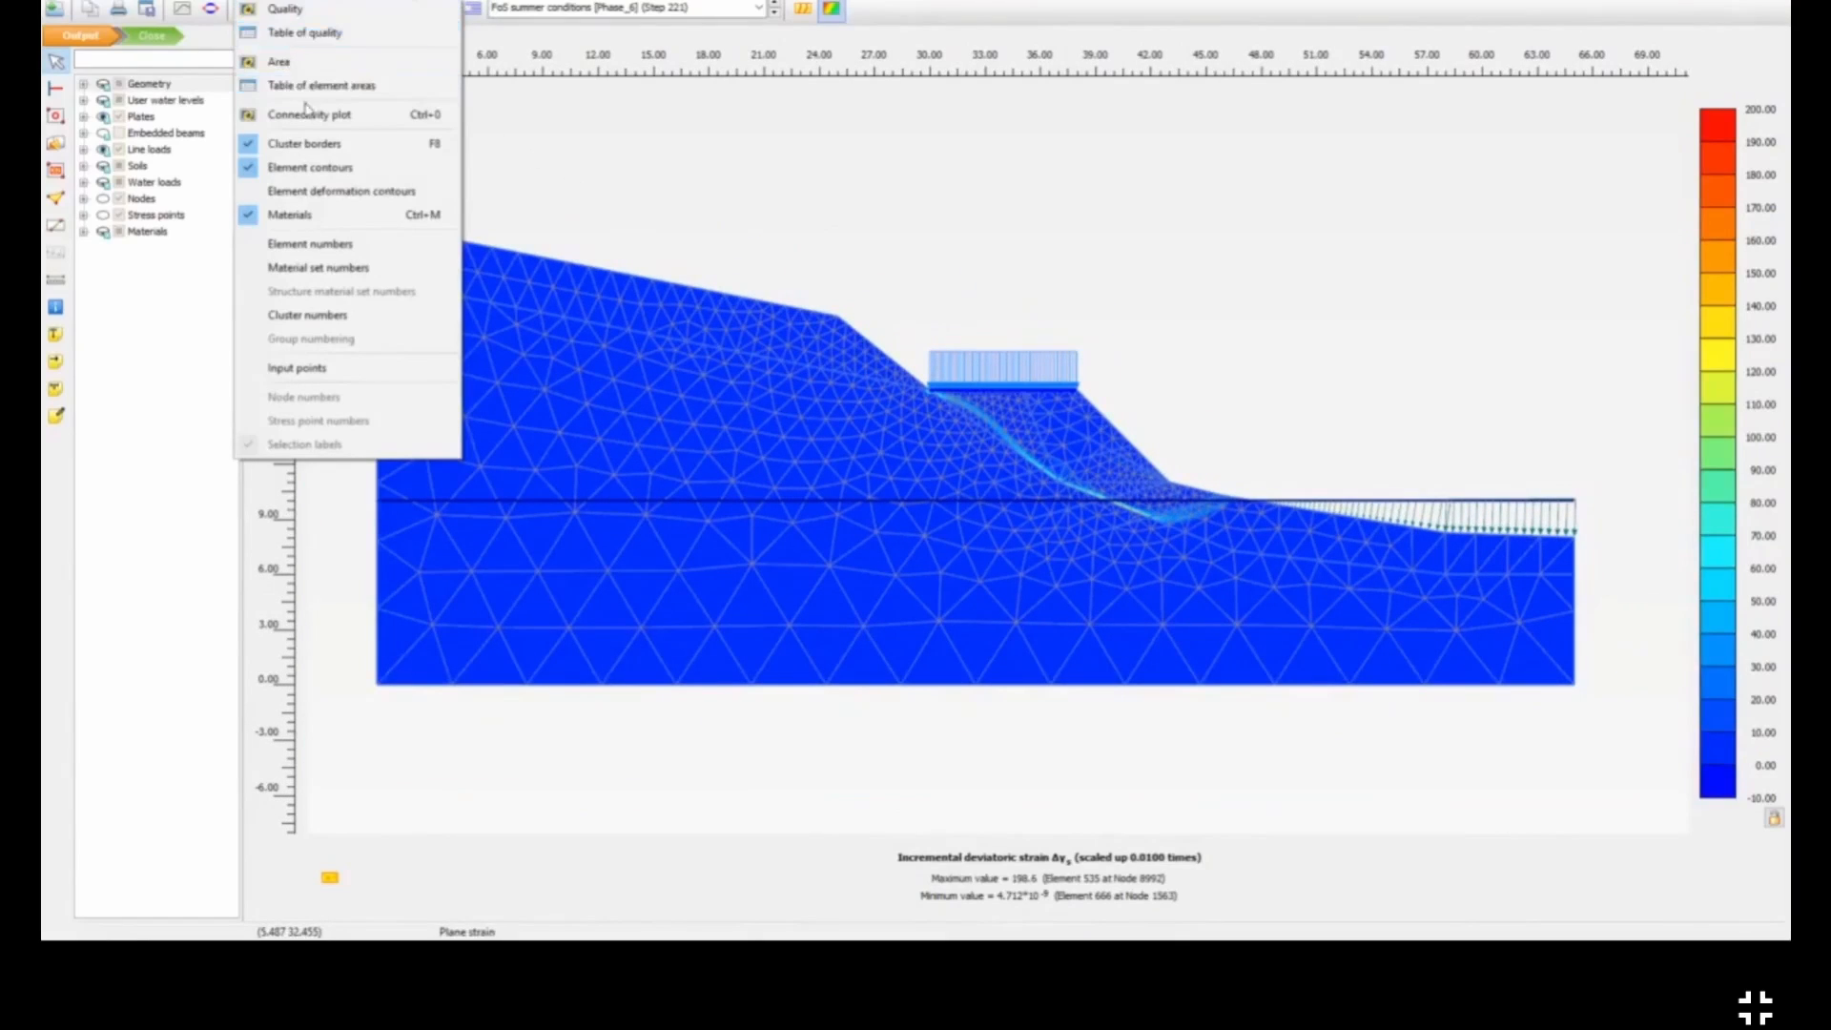
left_click(310, 114)
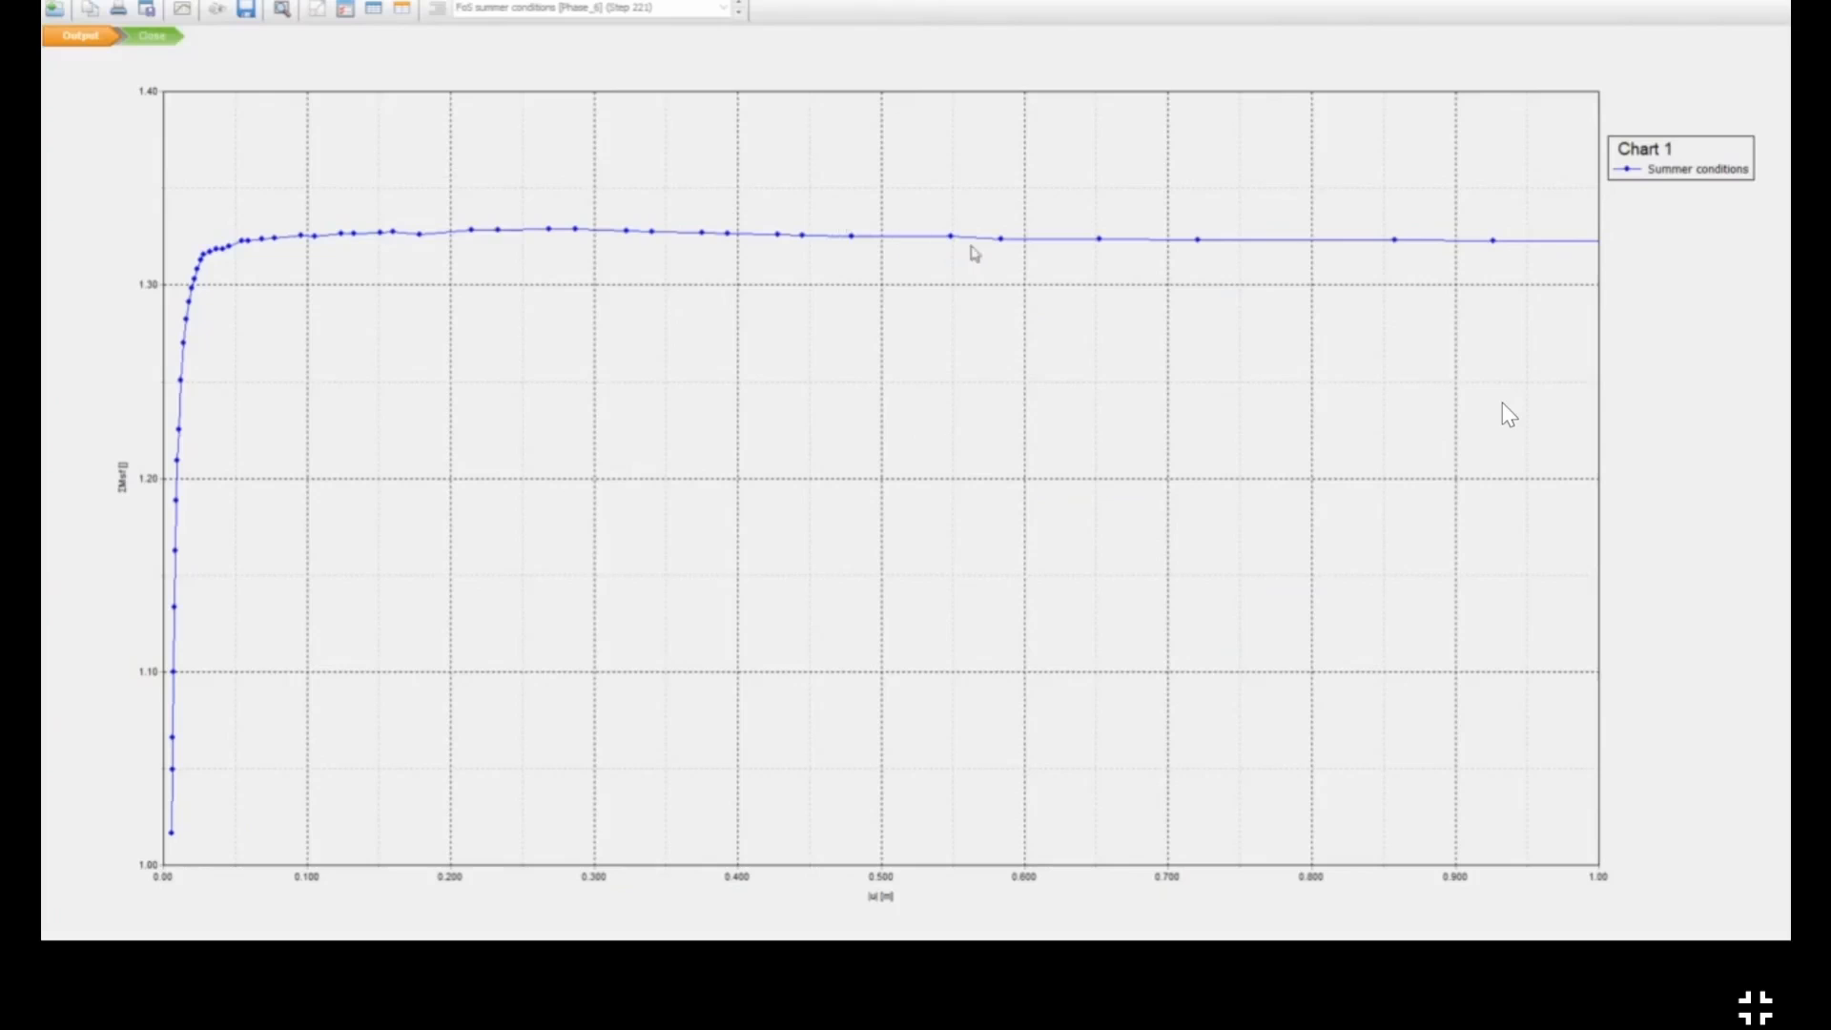
mouse_move(1198, 242)
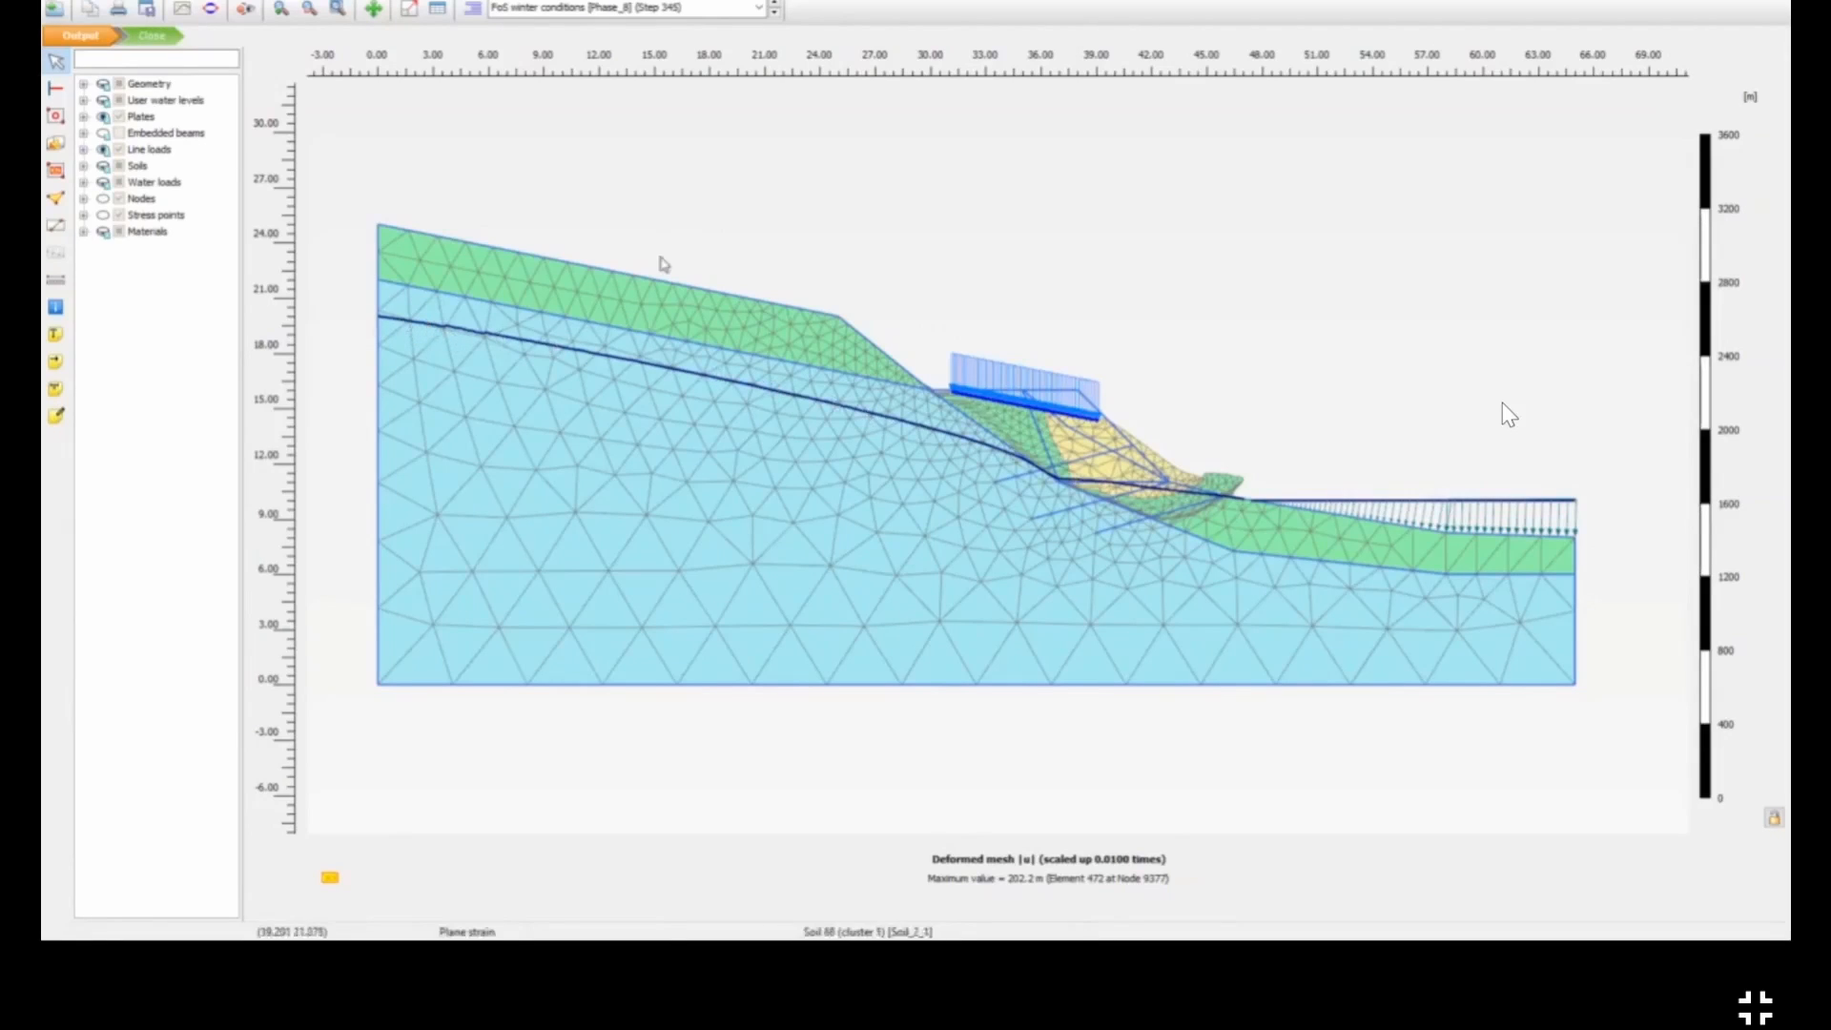
Step: Plot the incremental deviatoric strain Δγs for the FoS winter conditions phase
left_click(381, 2)
left_click(564, 287)
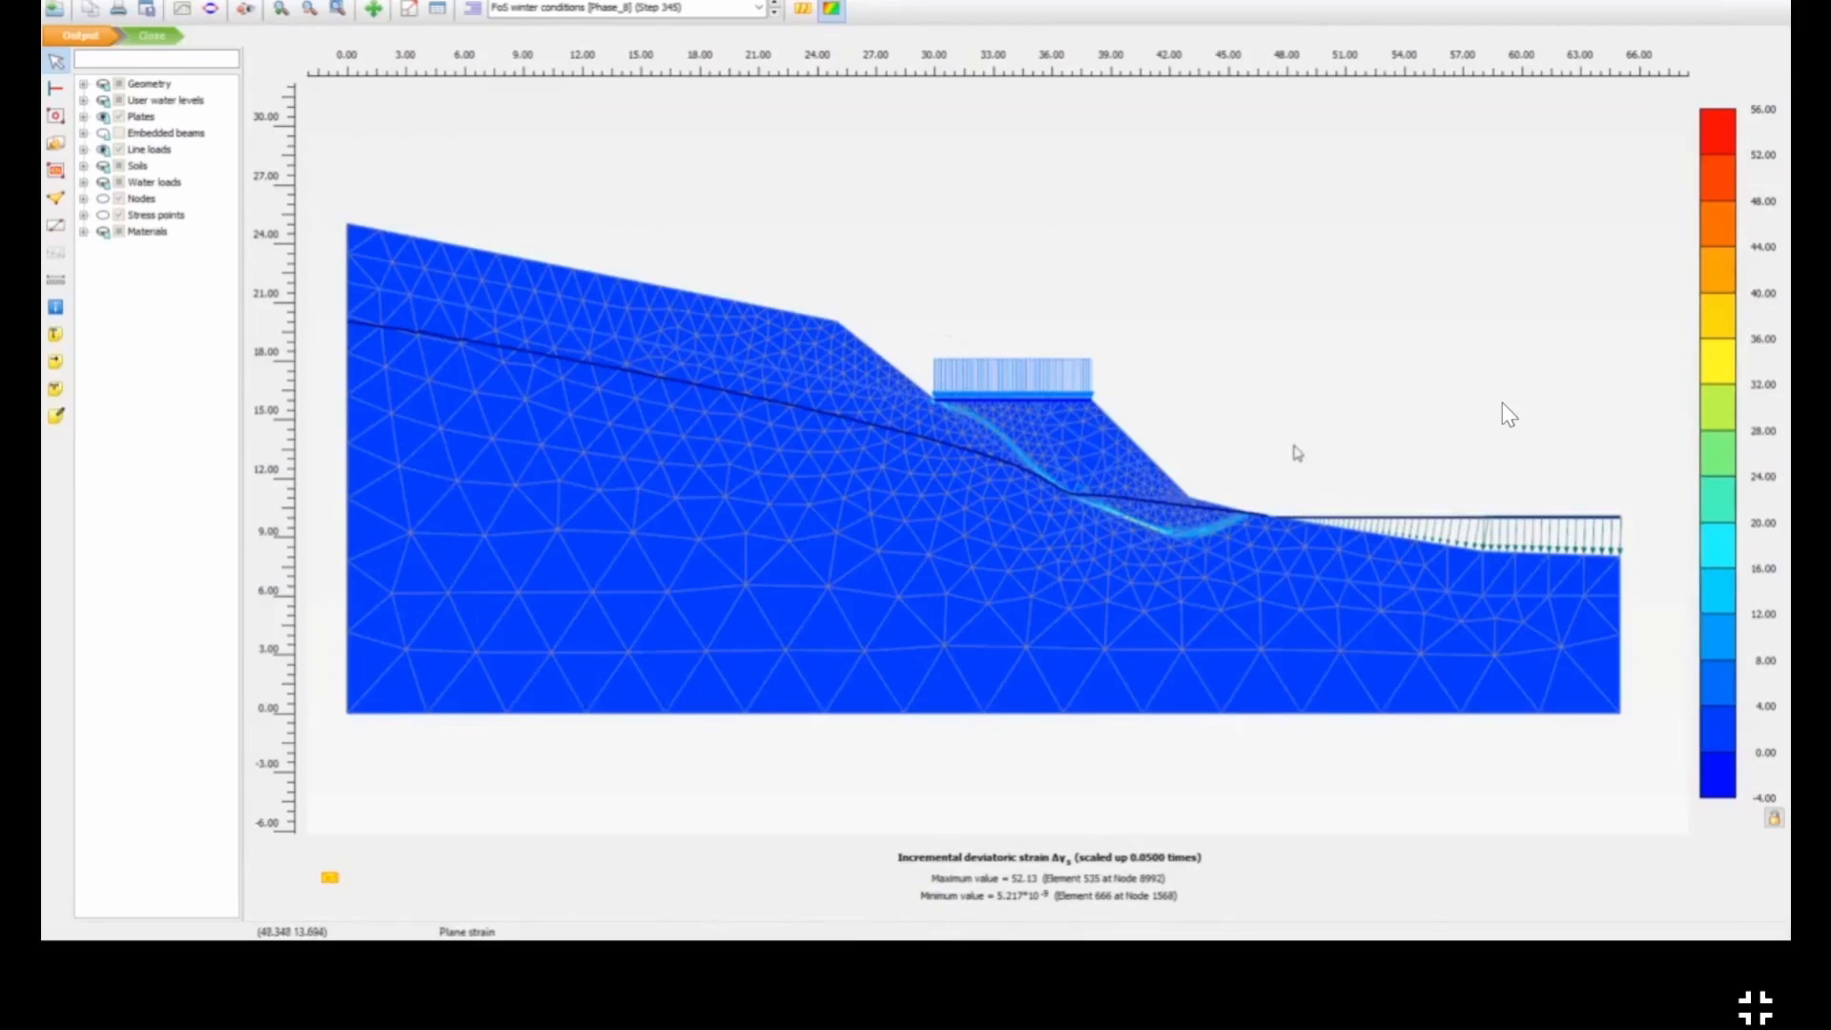
left_click(186, 10)
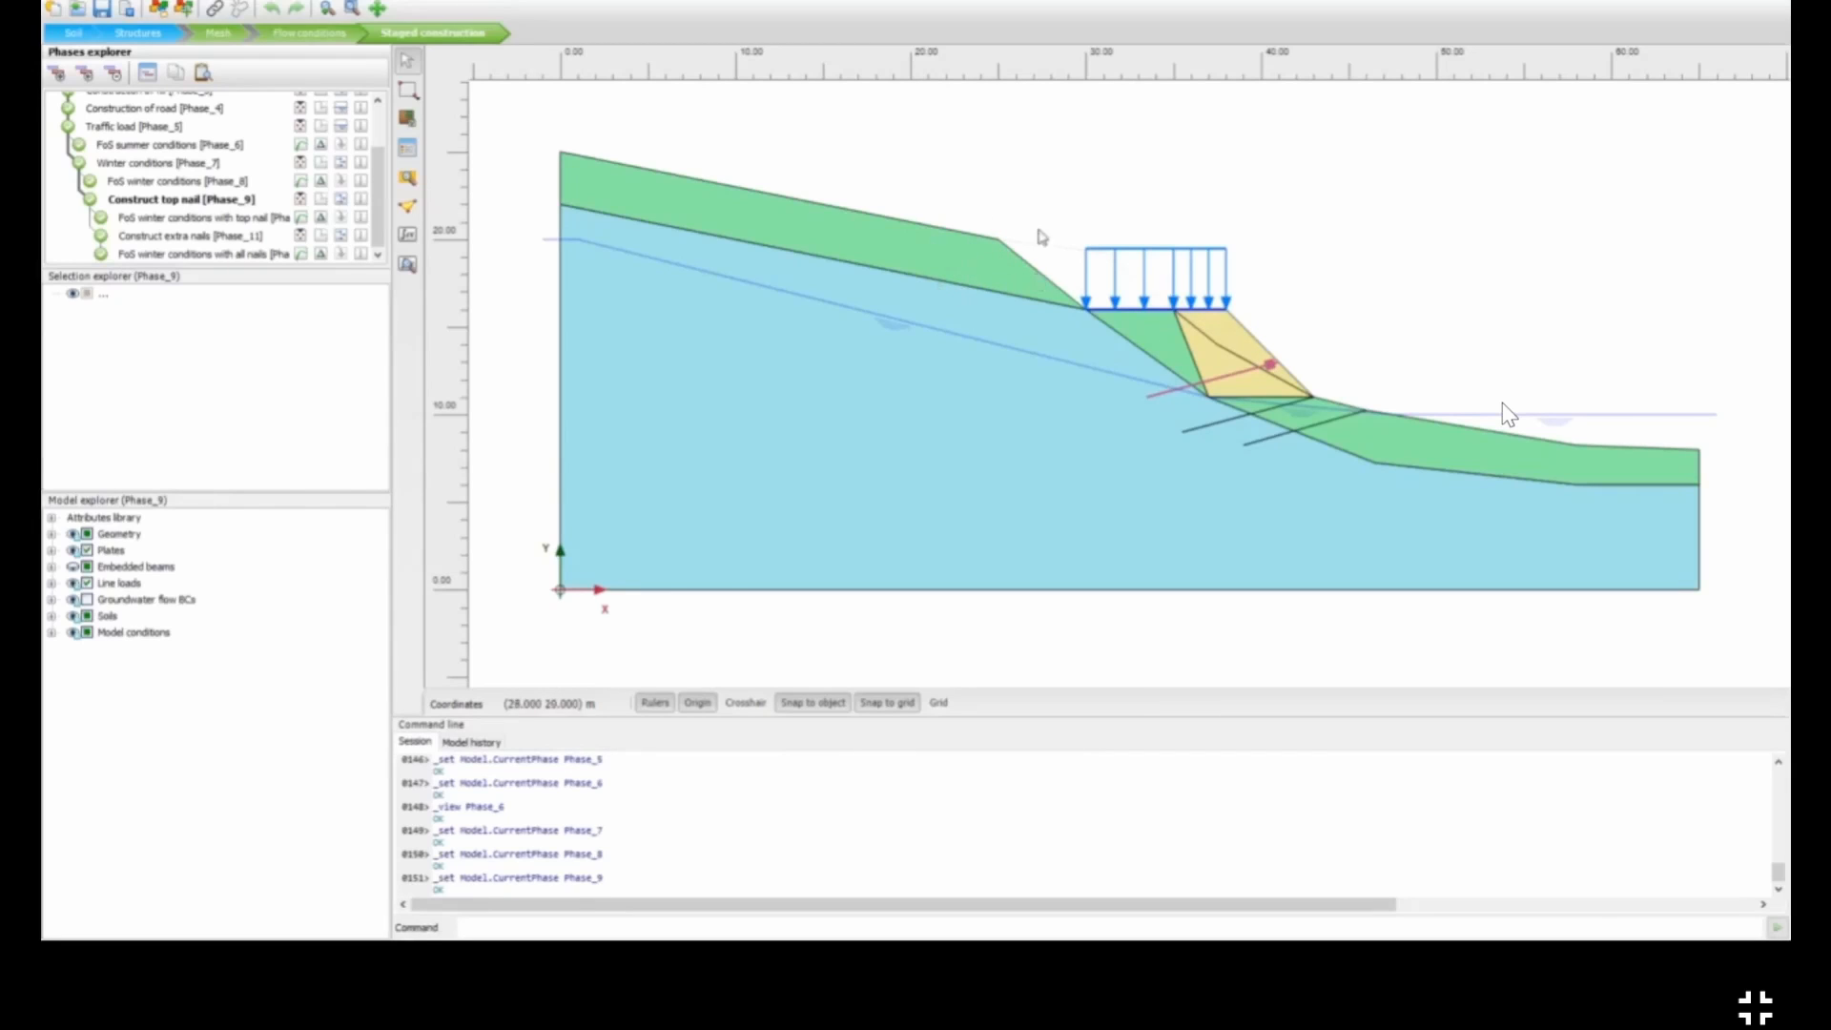
Step: View the calculation results of the FoS winter conditions with top nail phase and plot its incremental displacements |Δu|
left_click(231, 219)
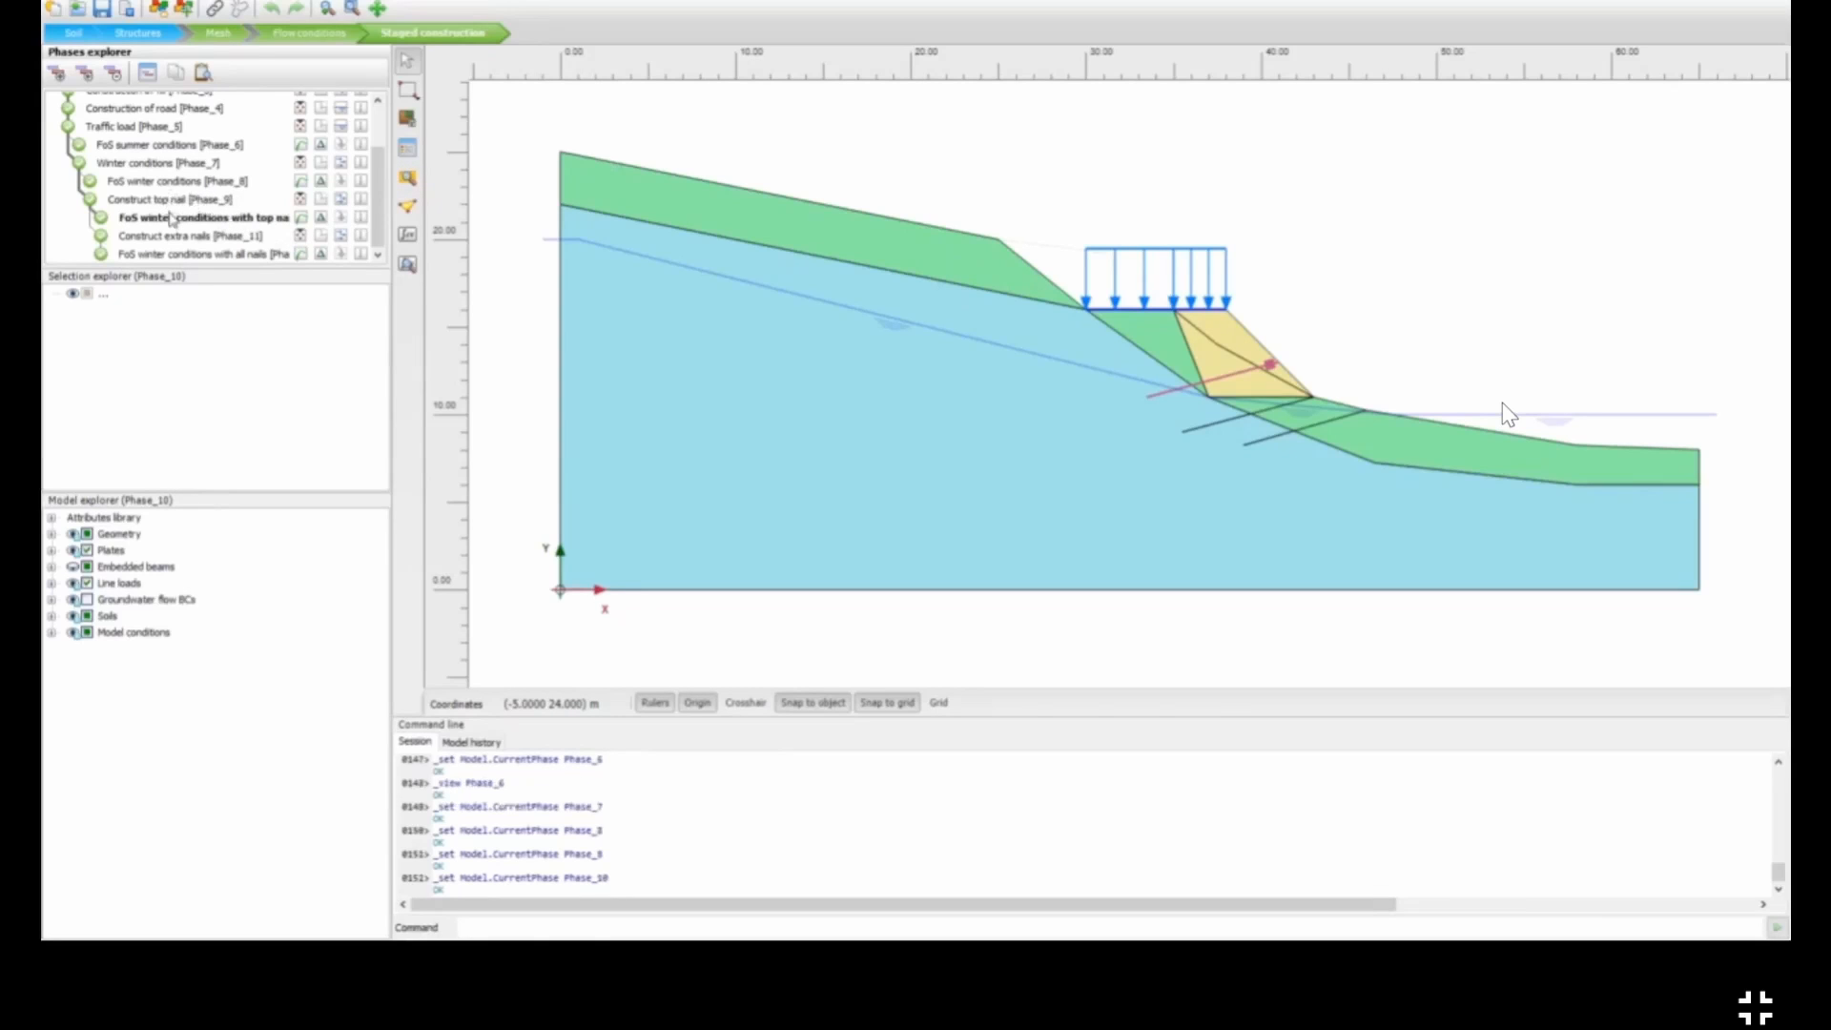
left_click(407, 181)
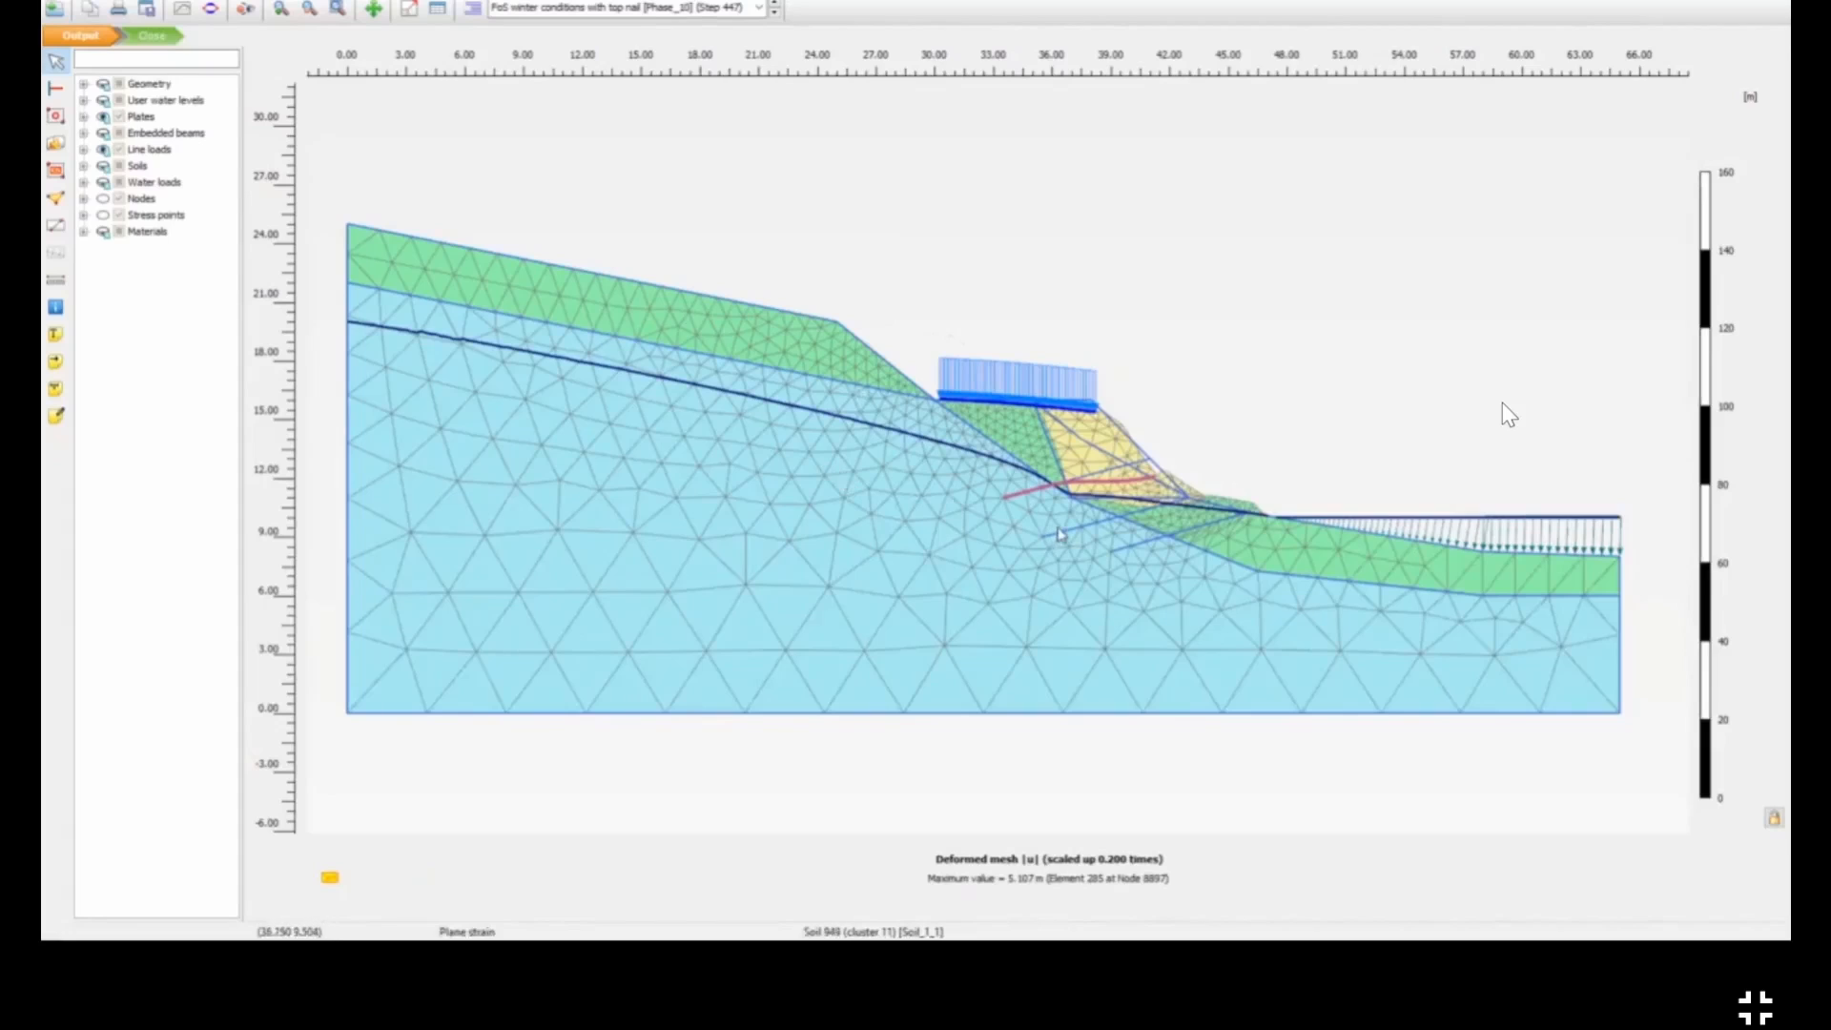
left_click(318, 4)
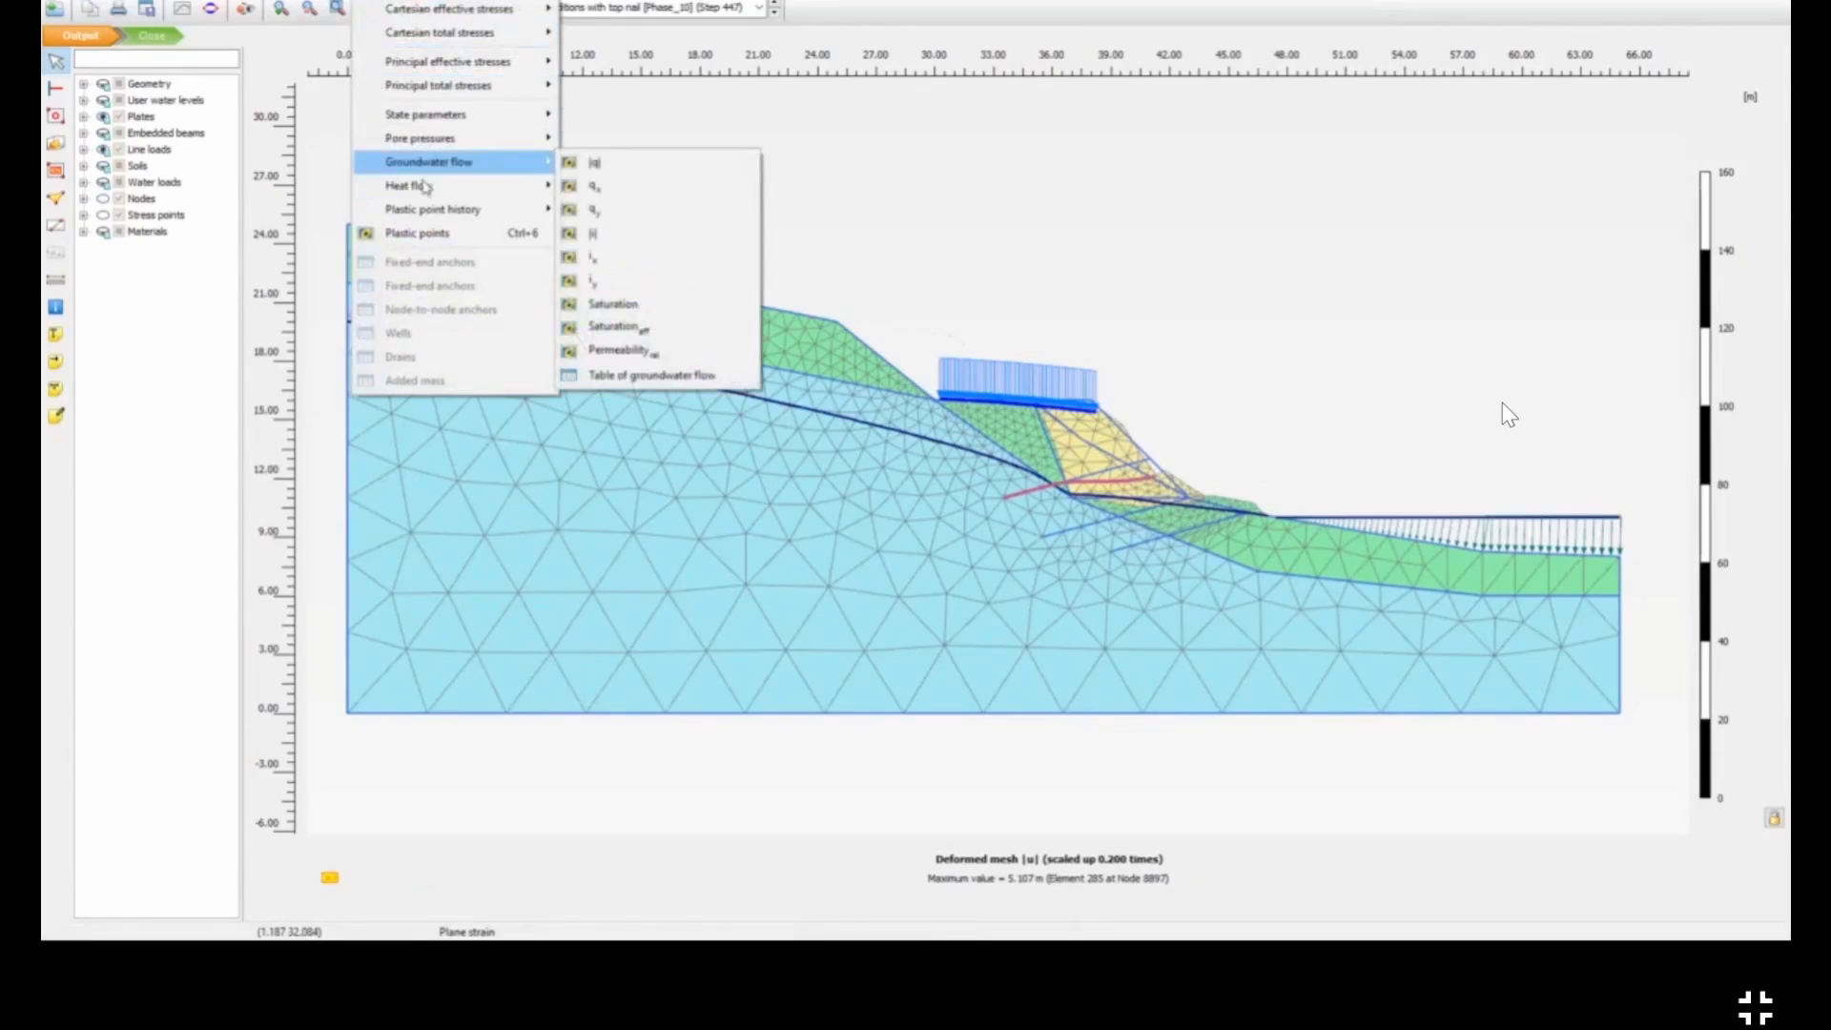
mouse_move(318, 2)
mouse_move(372, 108)
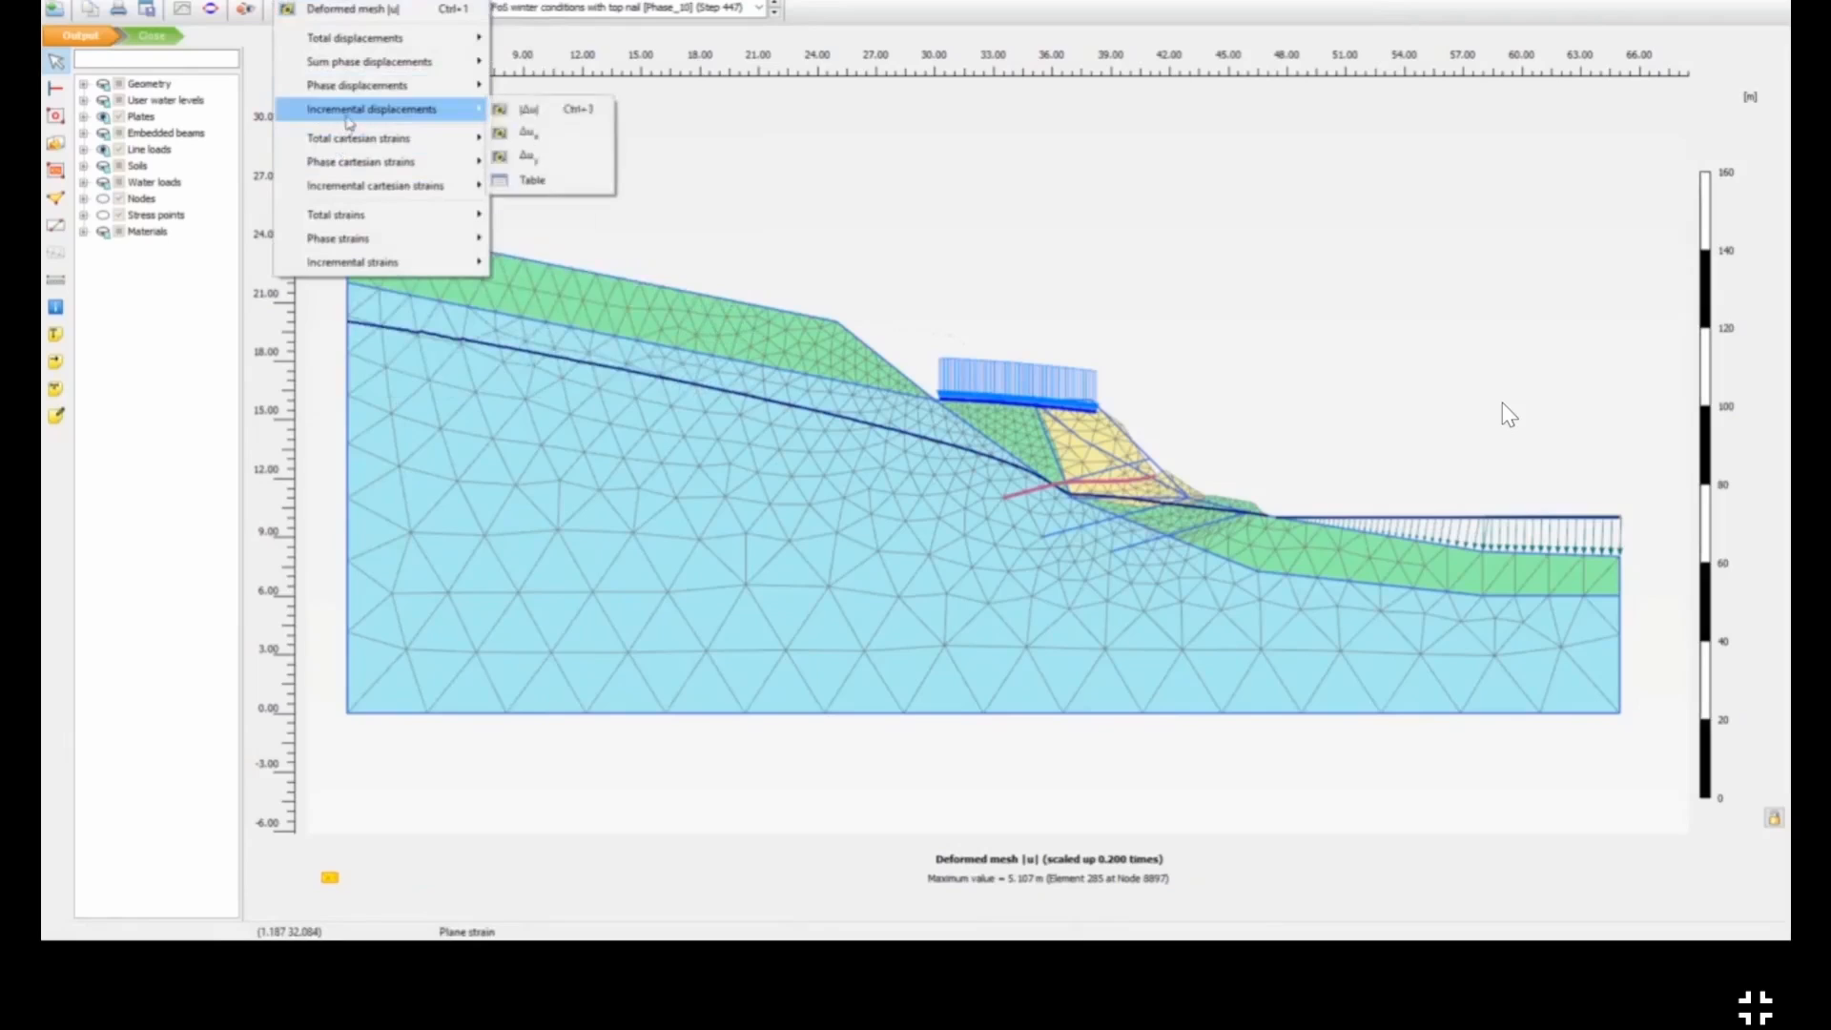
left_click(539, 115)
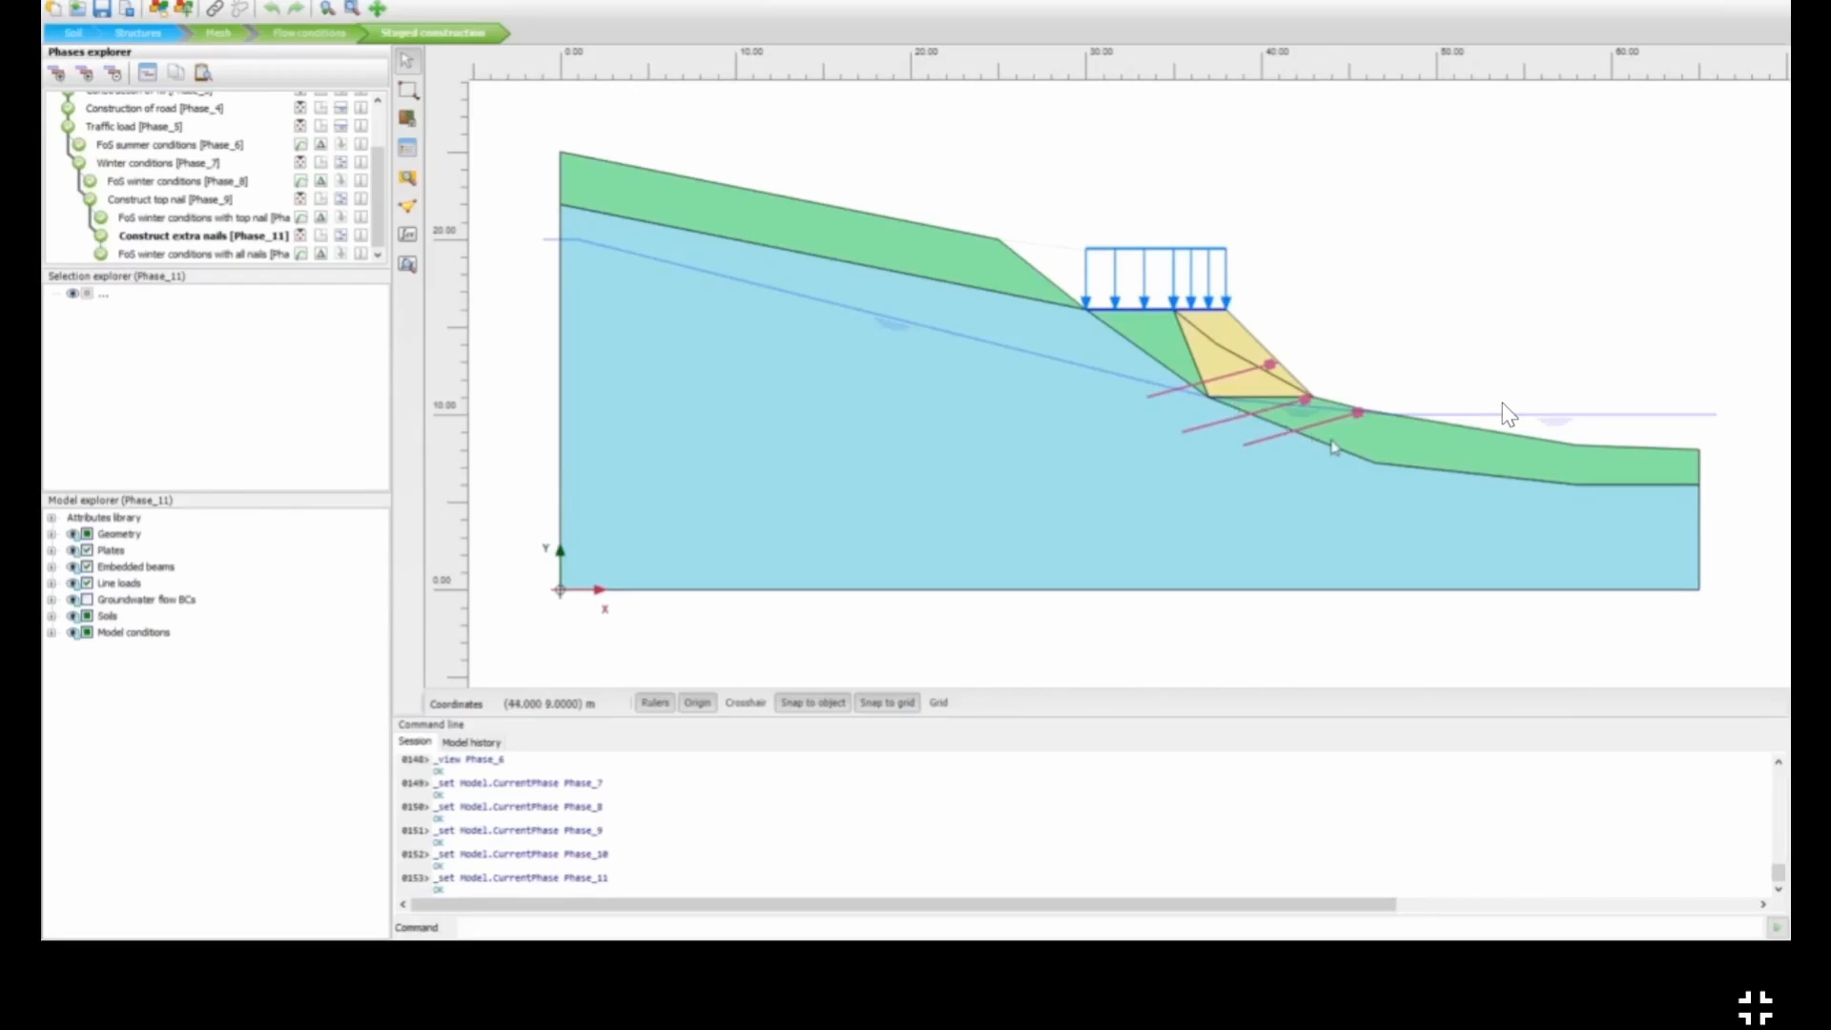
Step: View the calculation results of the FoS winter conditions with all nails phase and plot its incremental displacements |Δu|
left_click(221, 254)
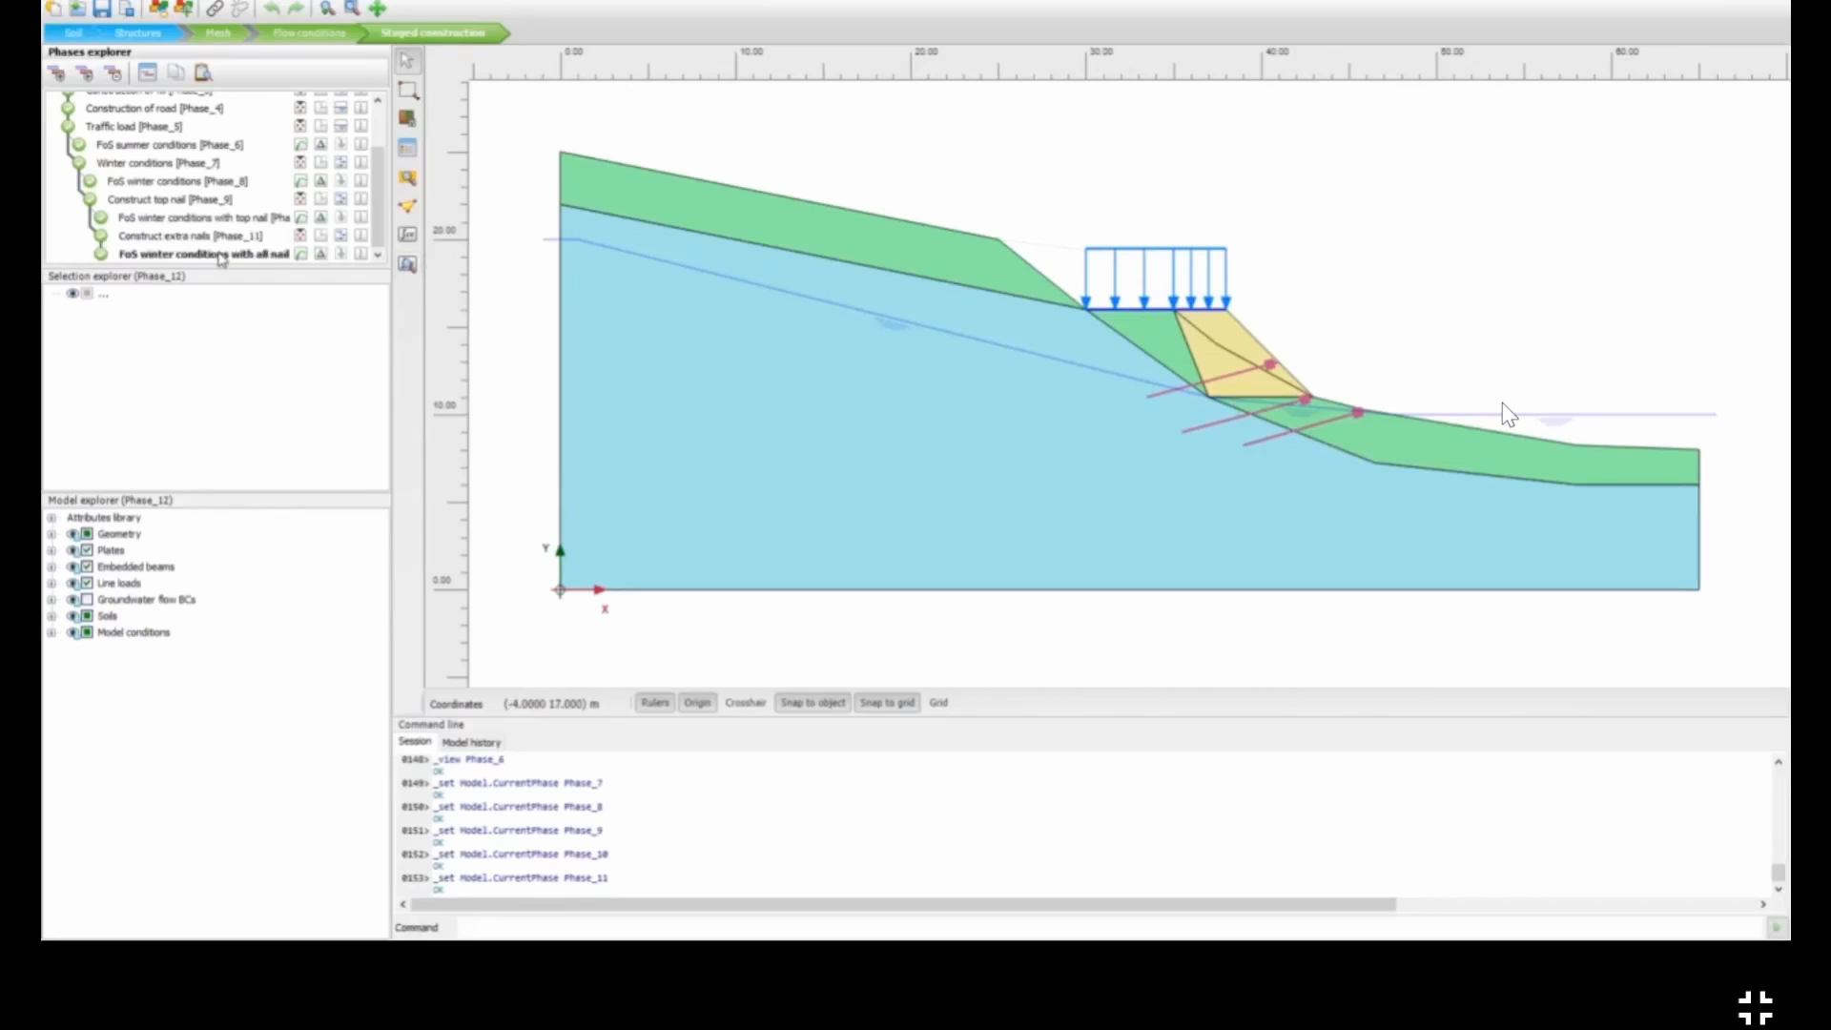
left_click(408, 266)
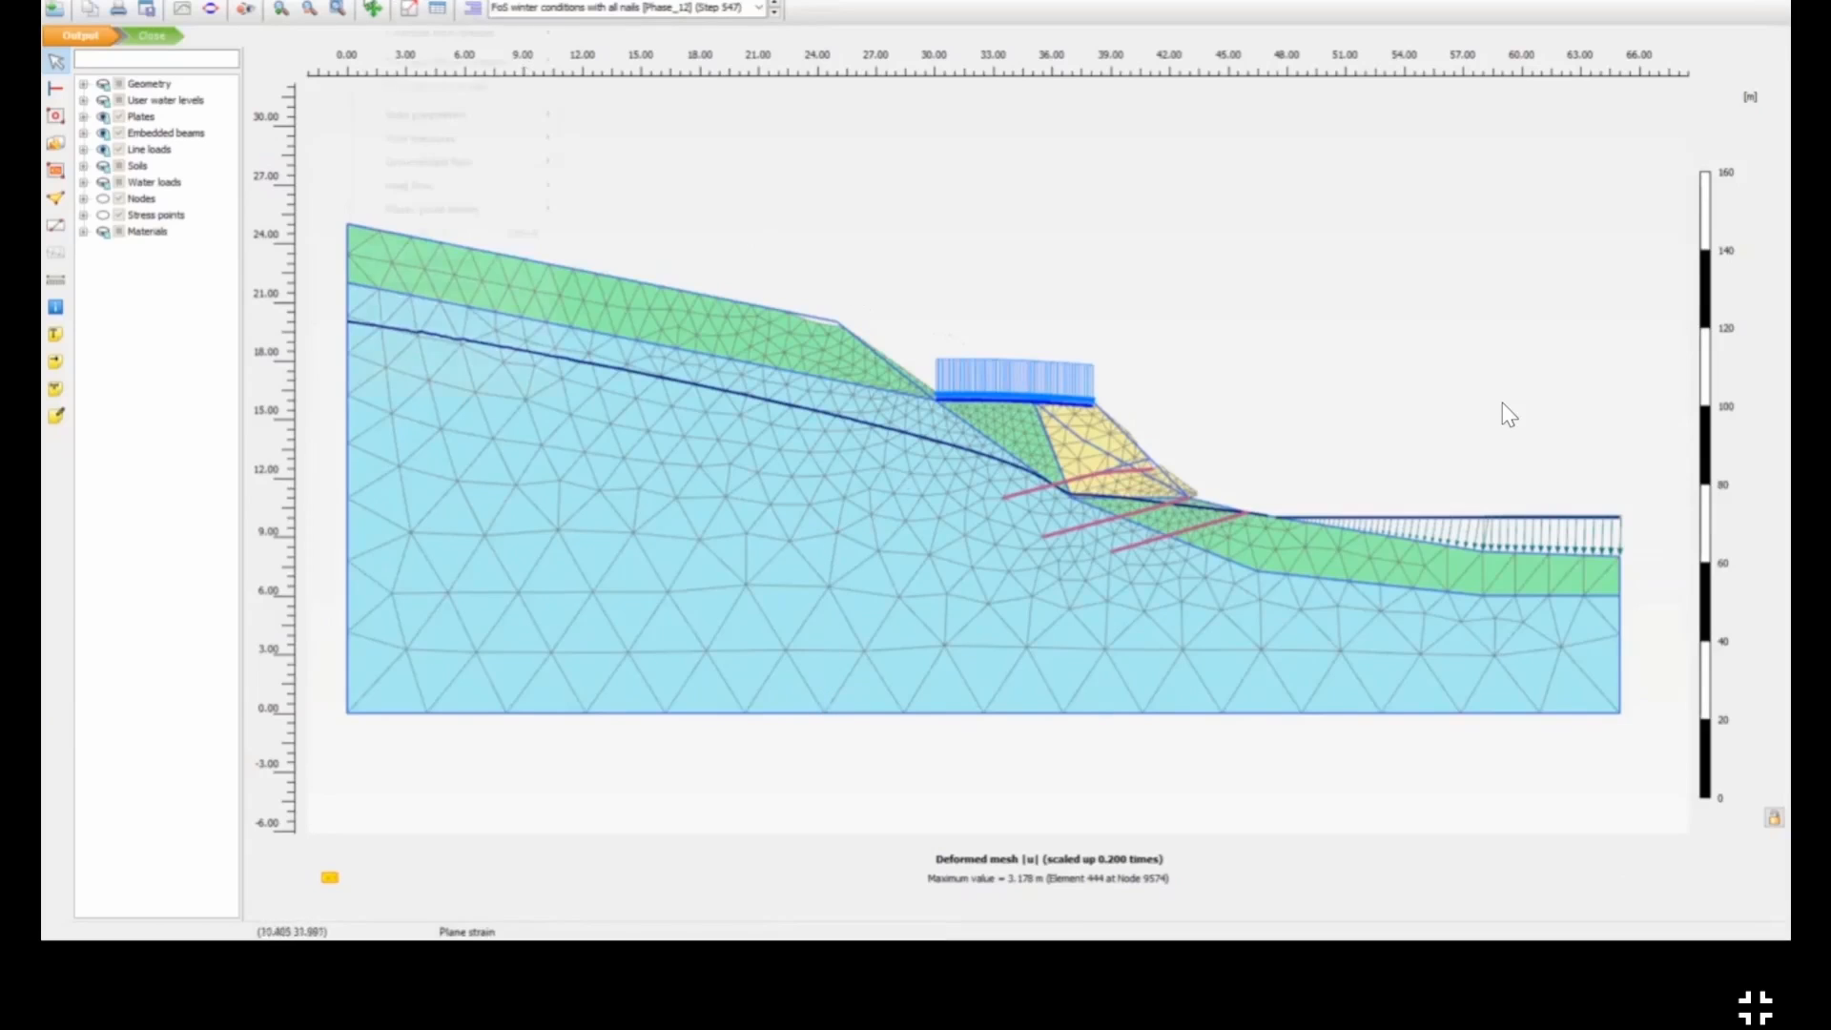
left_click(367, 3)
mouse_move(372, 109)
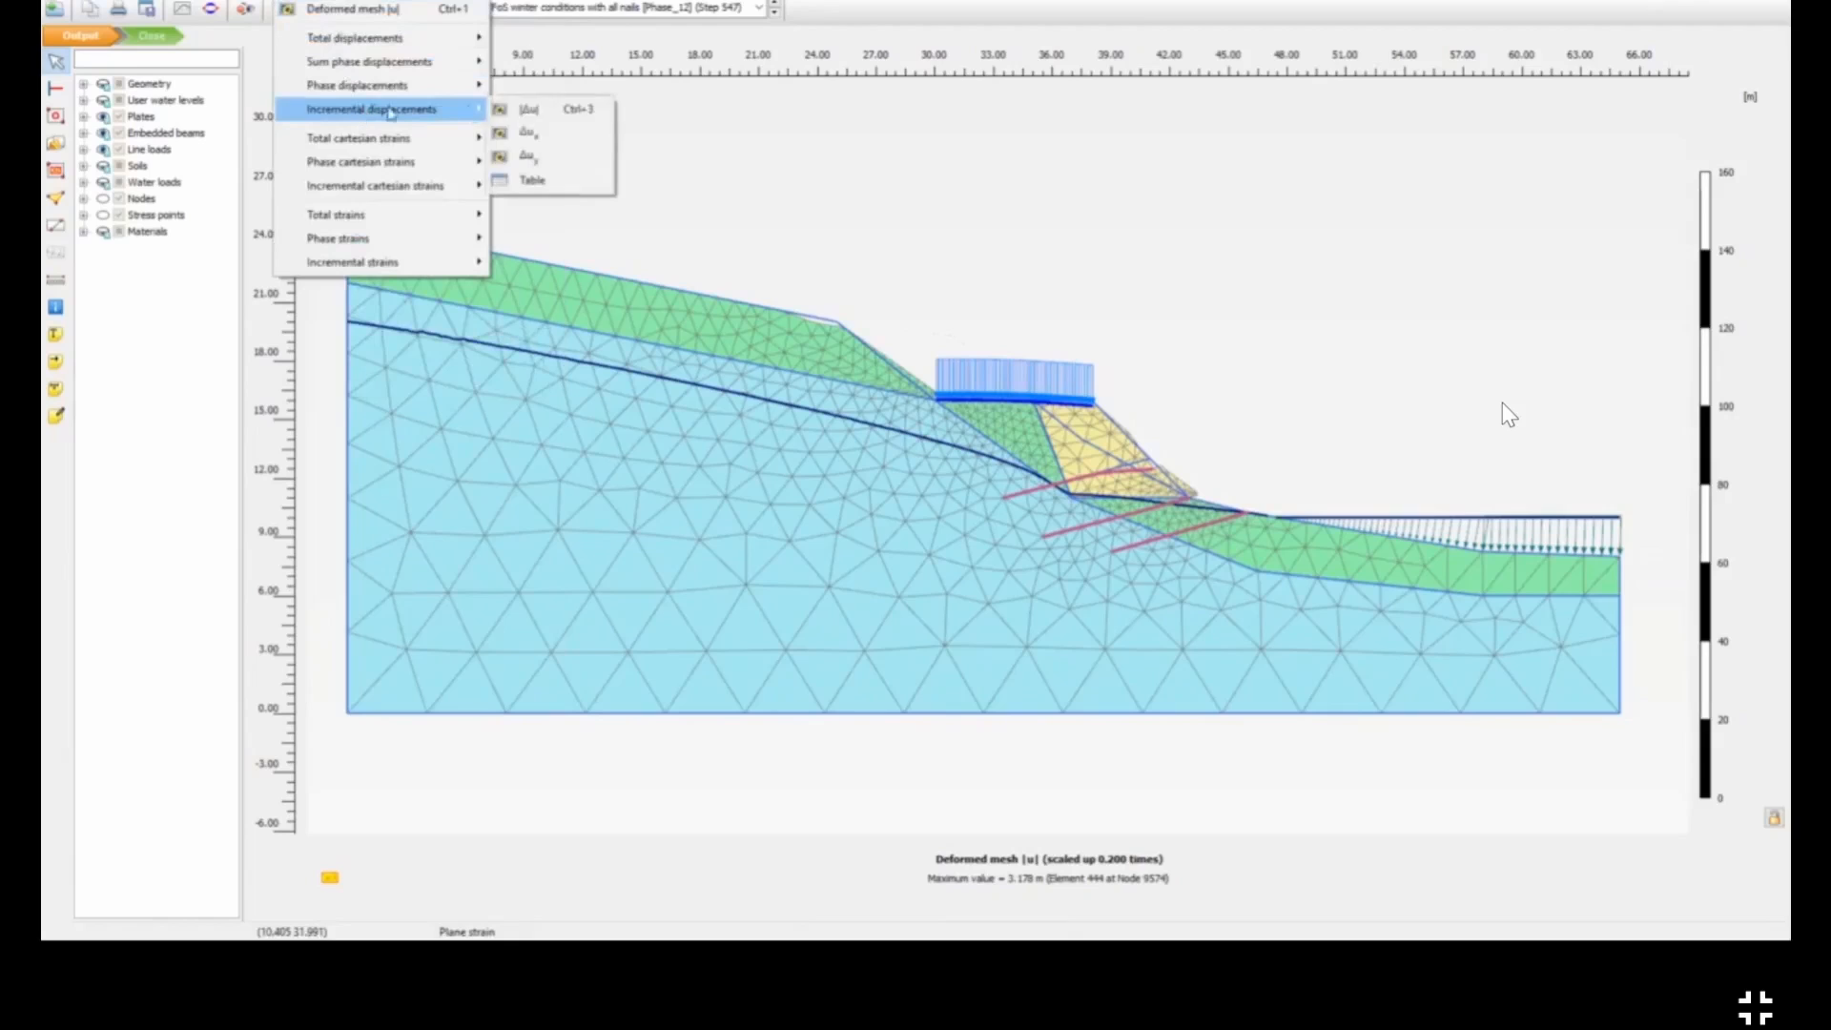
left_click(547, 112)
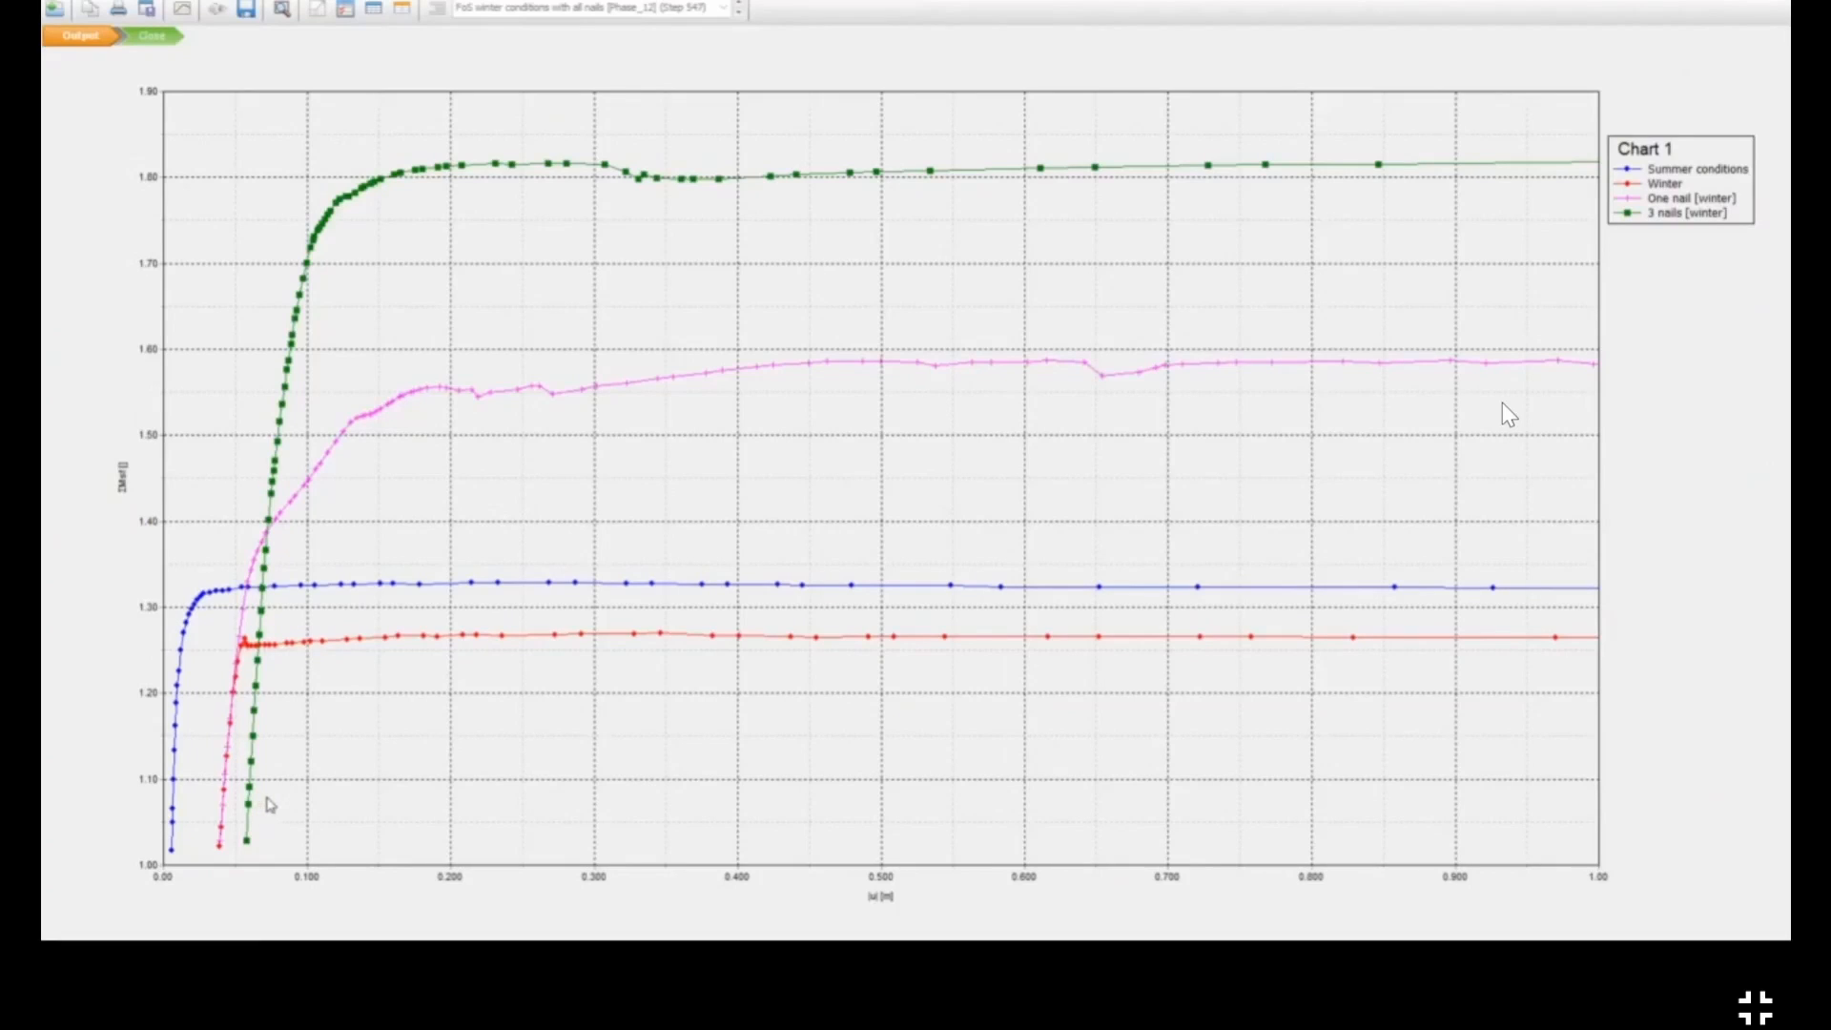
Step: Return from Chart 1 to the staged construction model and make Winter conditions [Phase_7] the current phase
mouse_move(824, 182)
mouse_move(1378, 167)
left_click(343, 3)
left_click(364, 132)
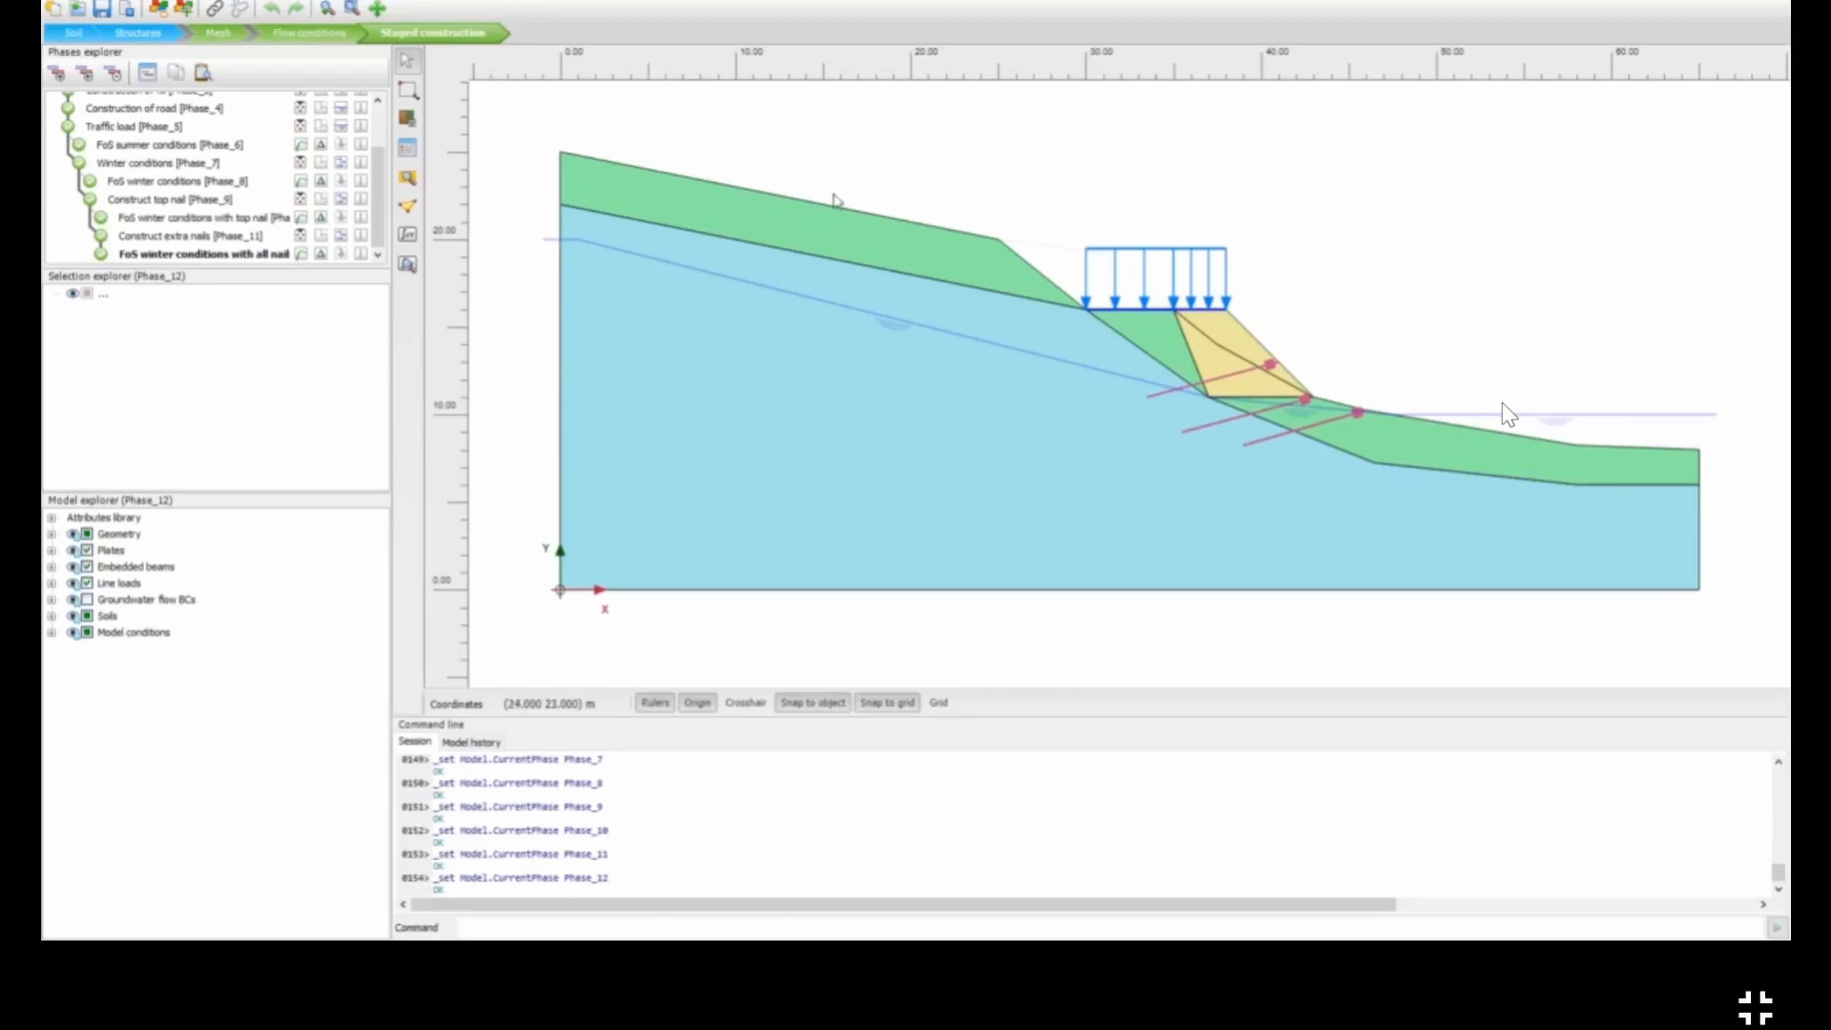
left_click(167, 164)
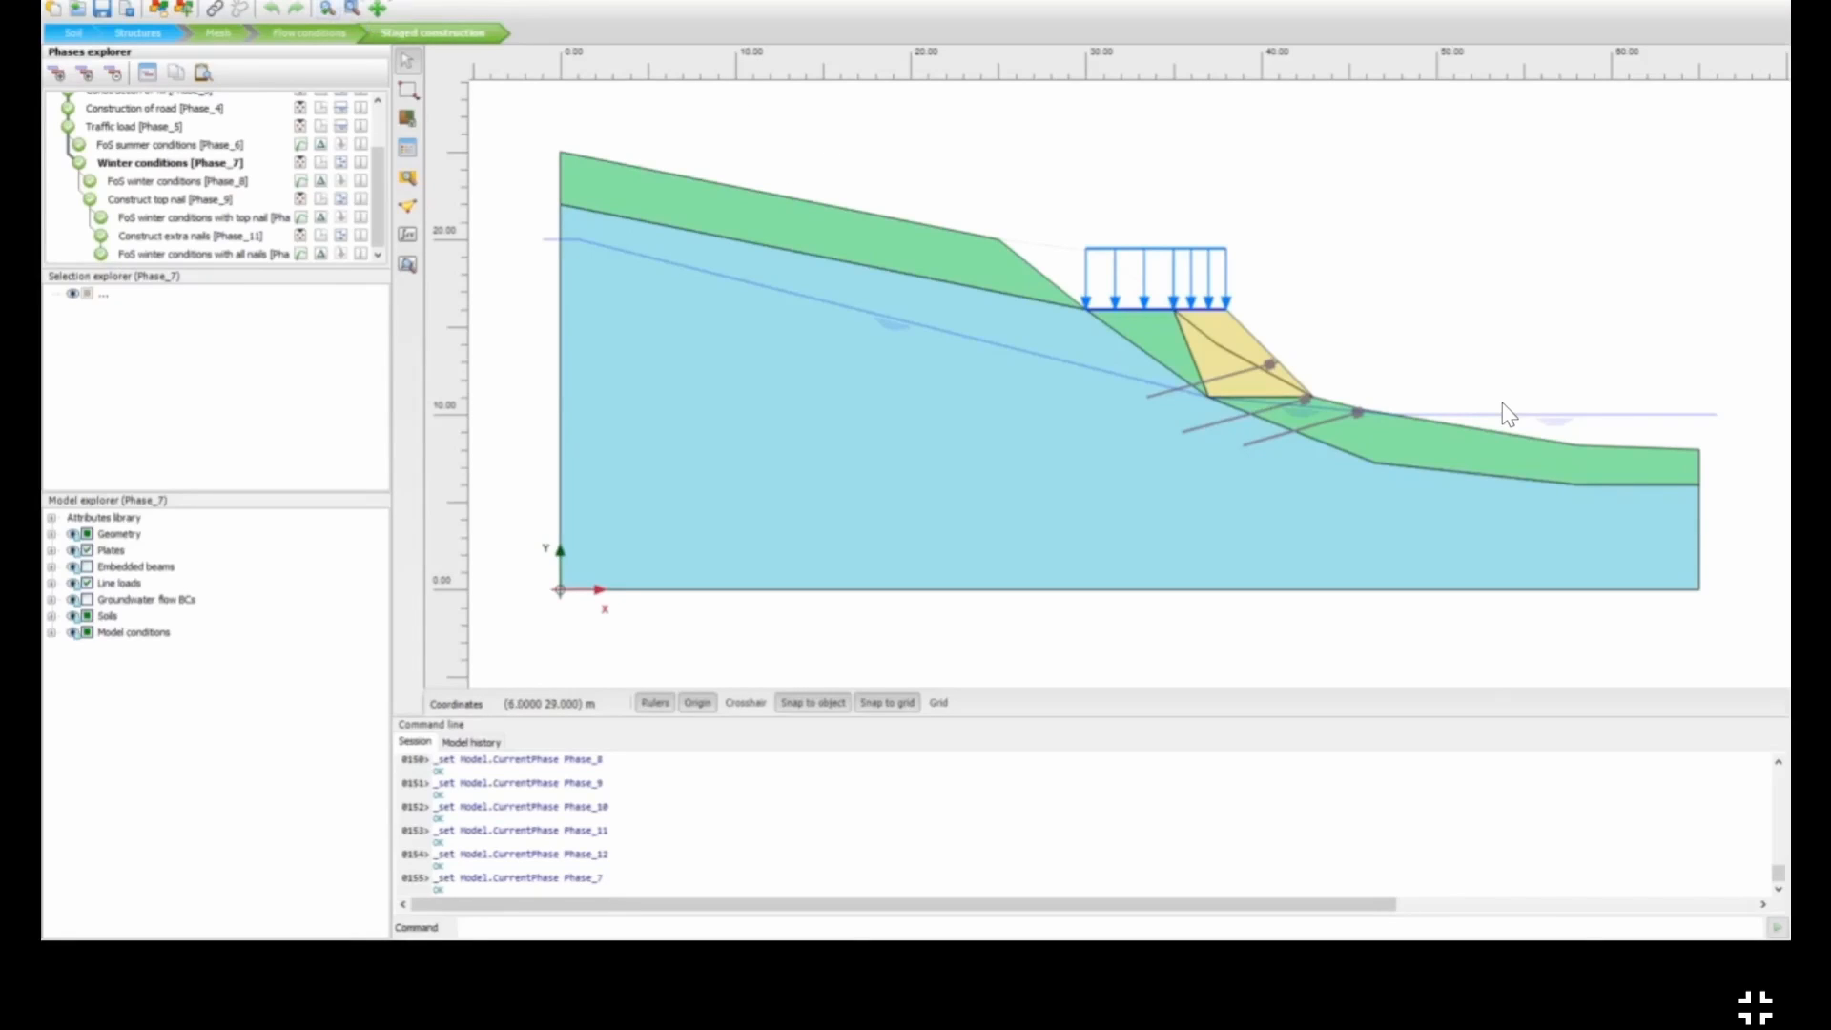
Step: Run the lem_converter Python tool and start the remote scripting server it needs
left_click(221, 0)
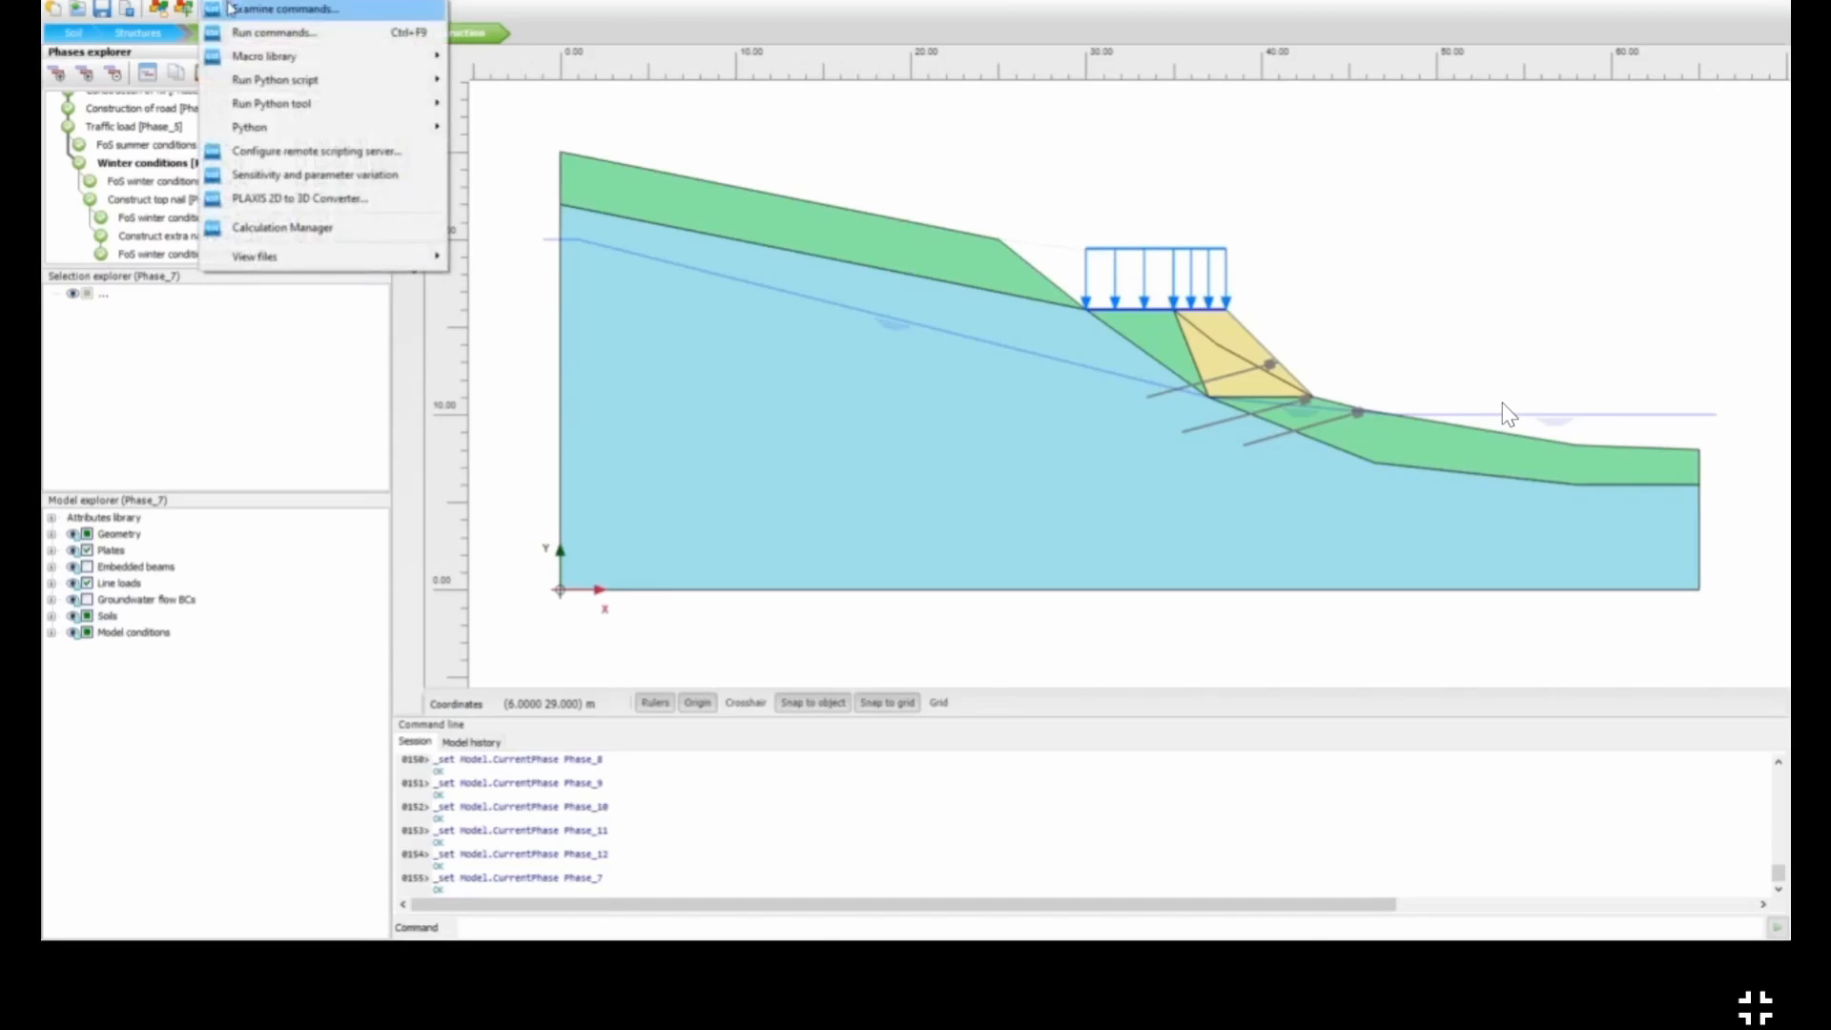
mouse_move(259, 105)
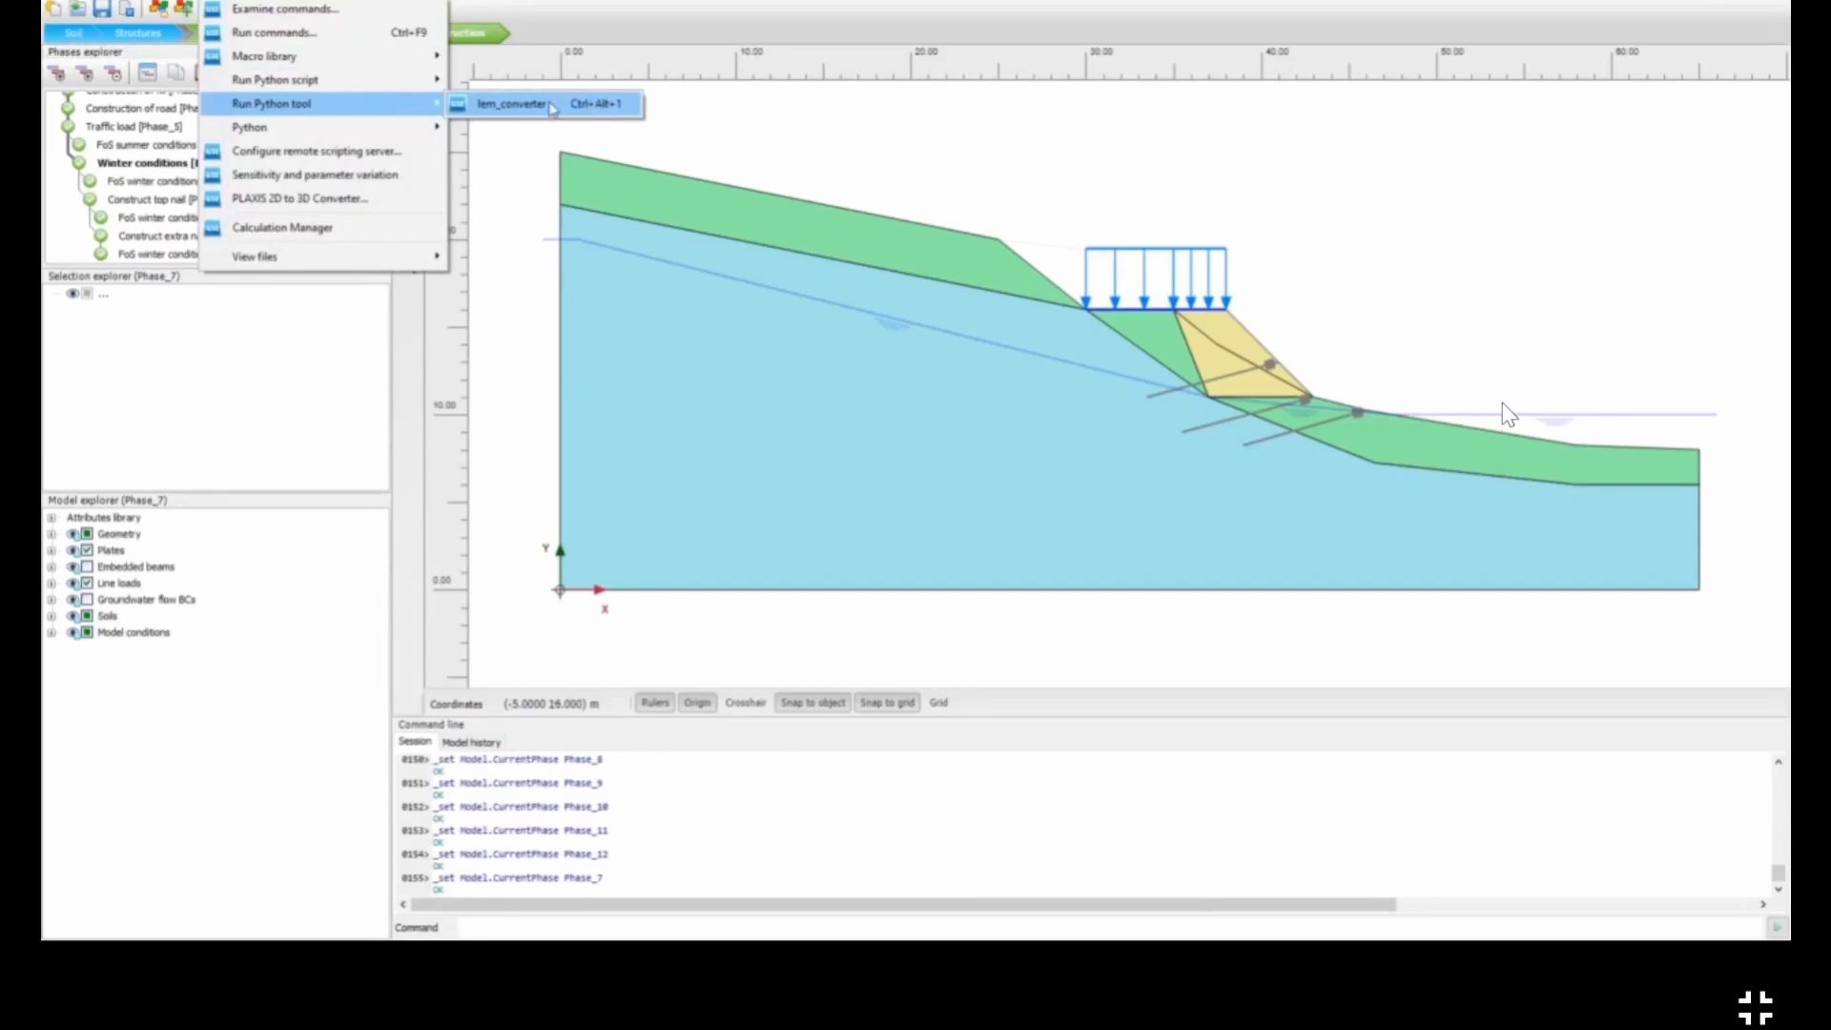
left_click(593, 105)
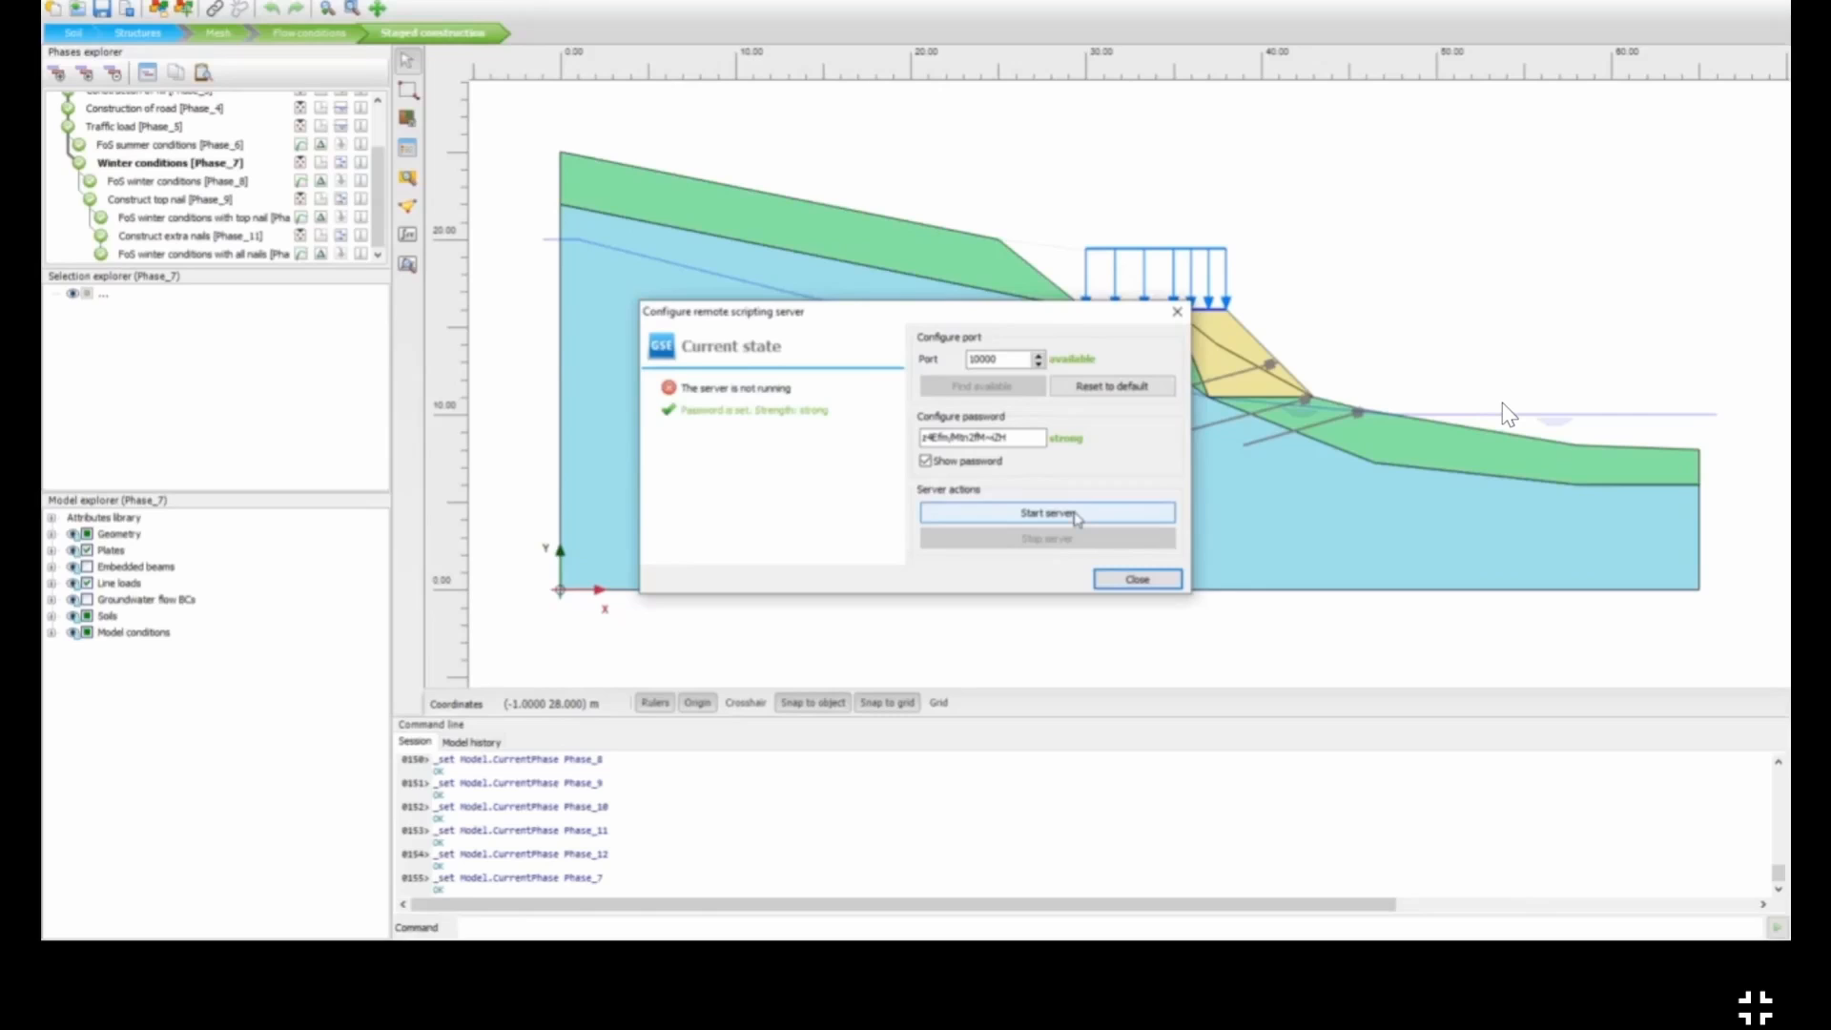
left_click(1077, 516)
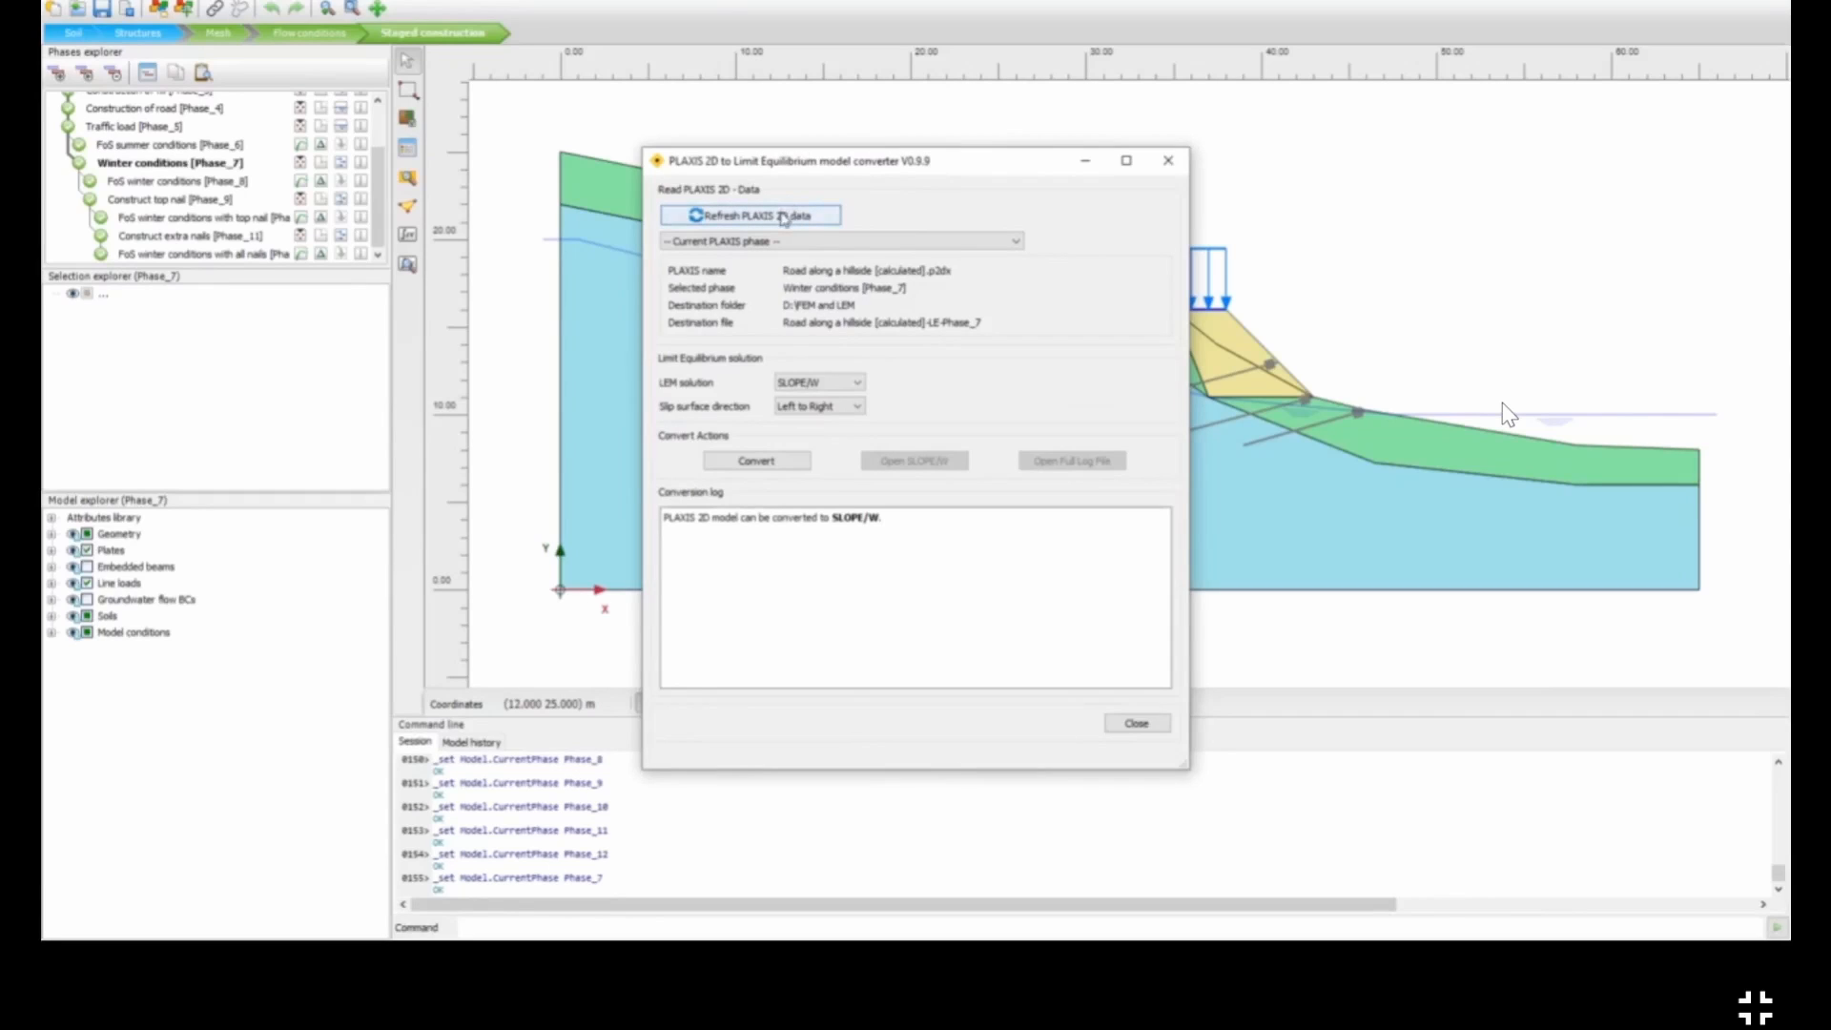
Step: Refresh the PLAXIS 2D data in the converter and keep the current PLAXIS phase as the source
left_click(785, 220)
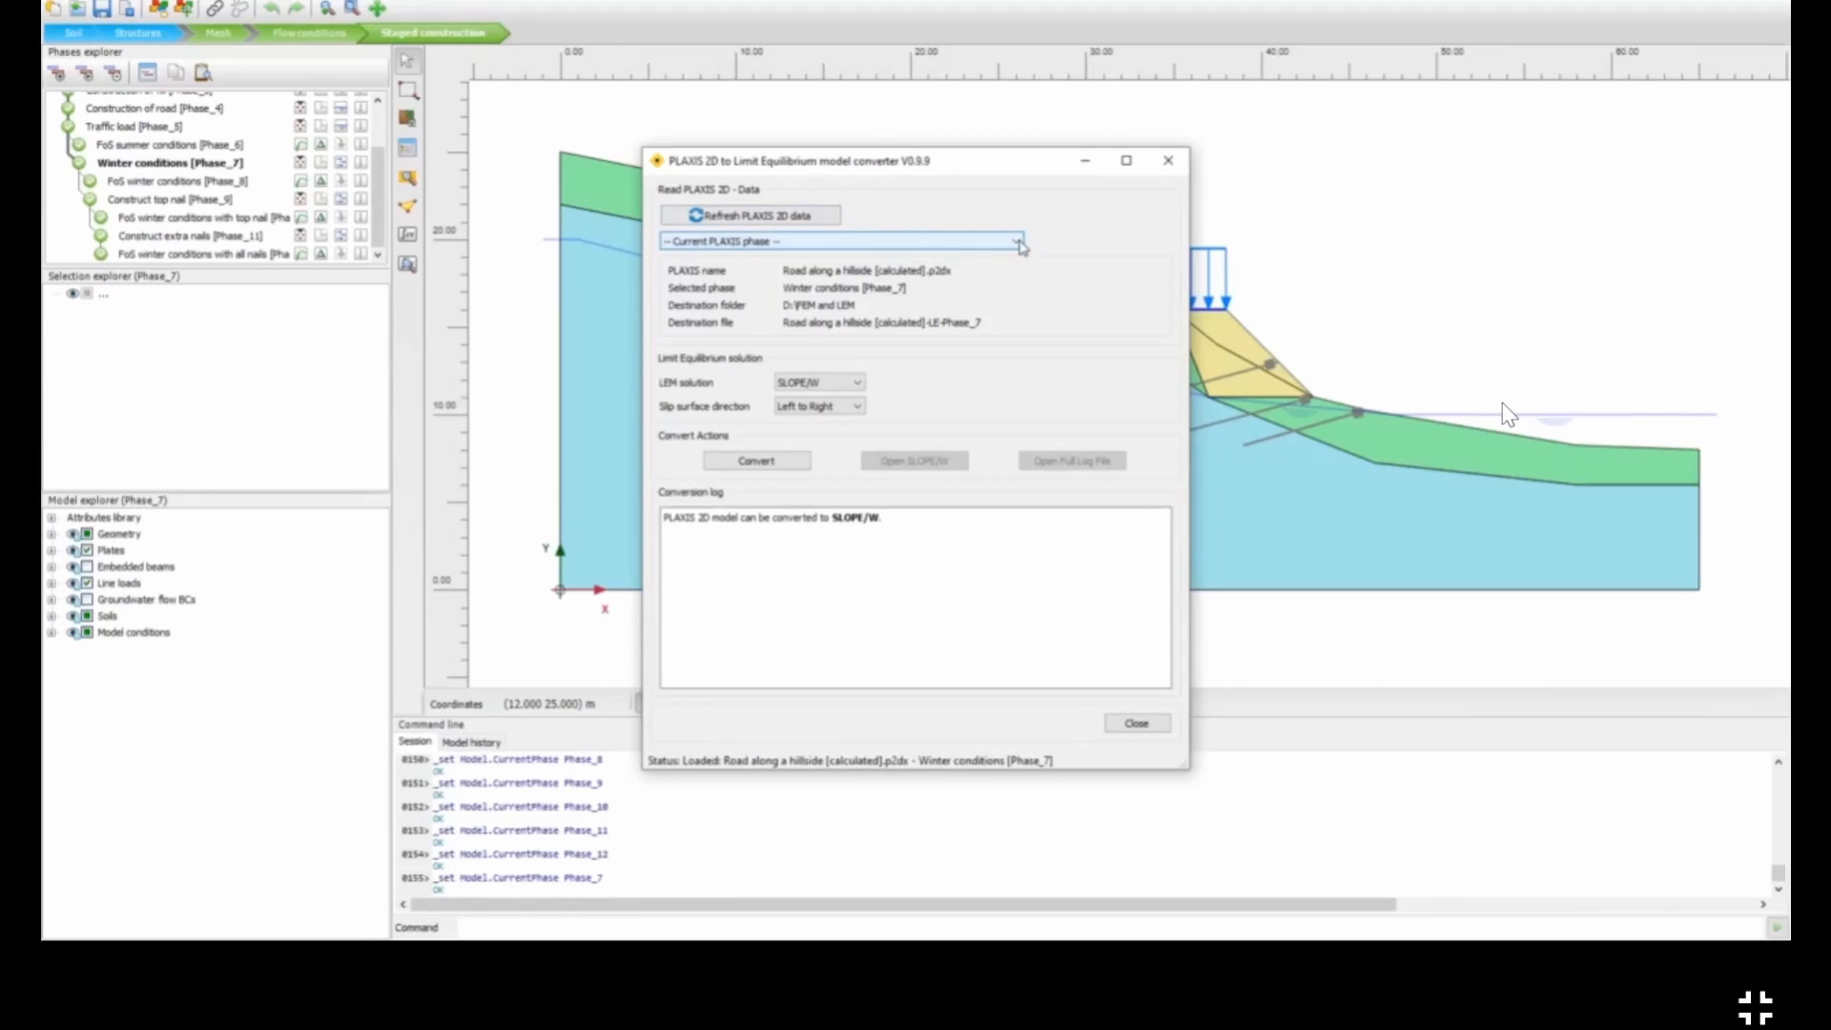
left_click(1017, 243)
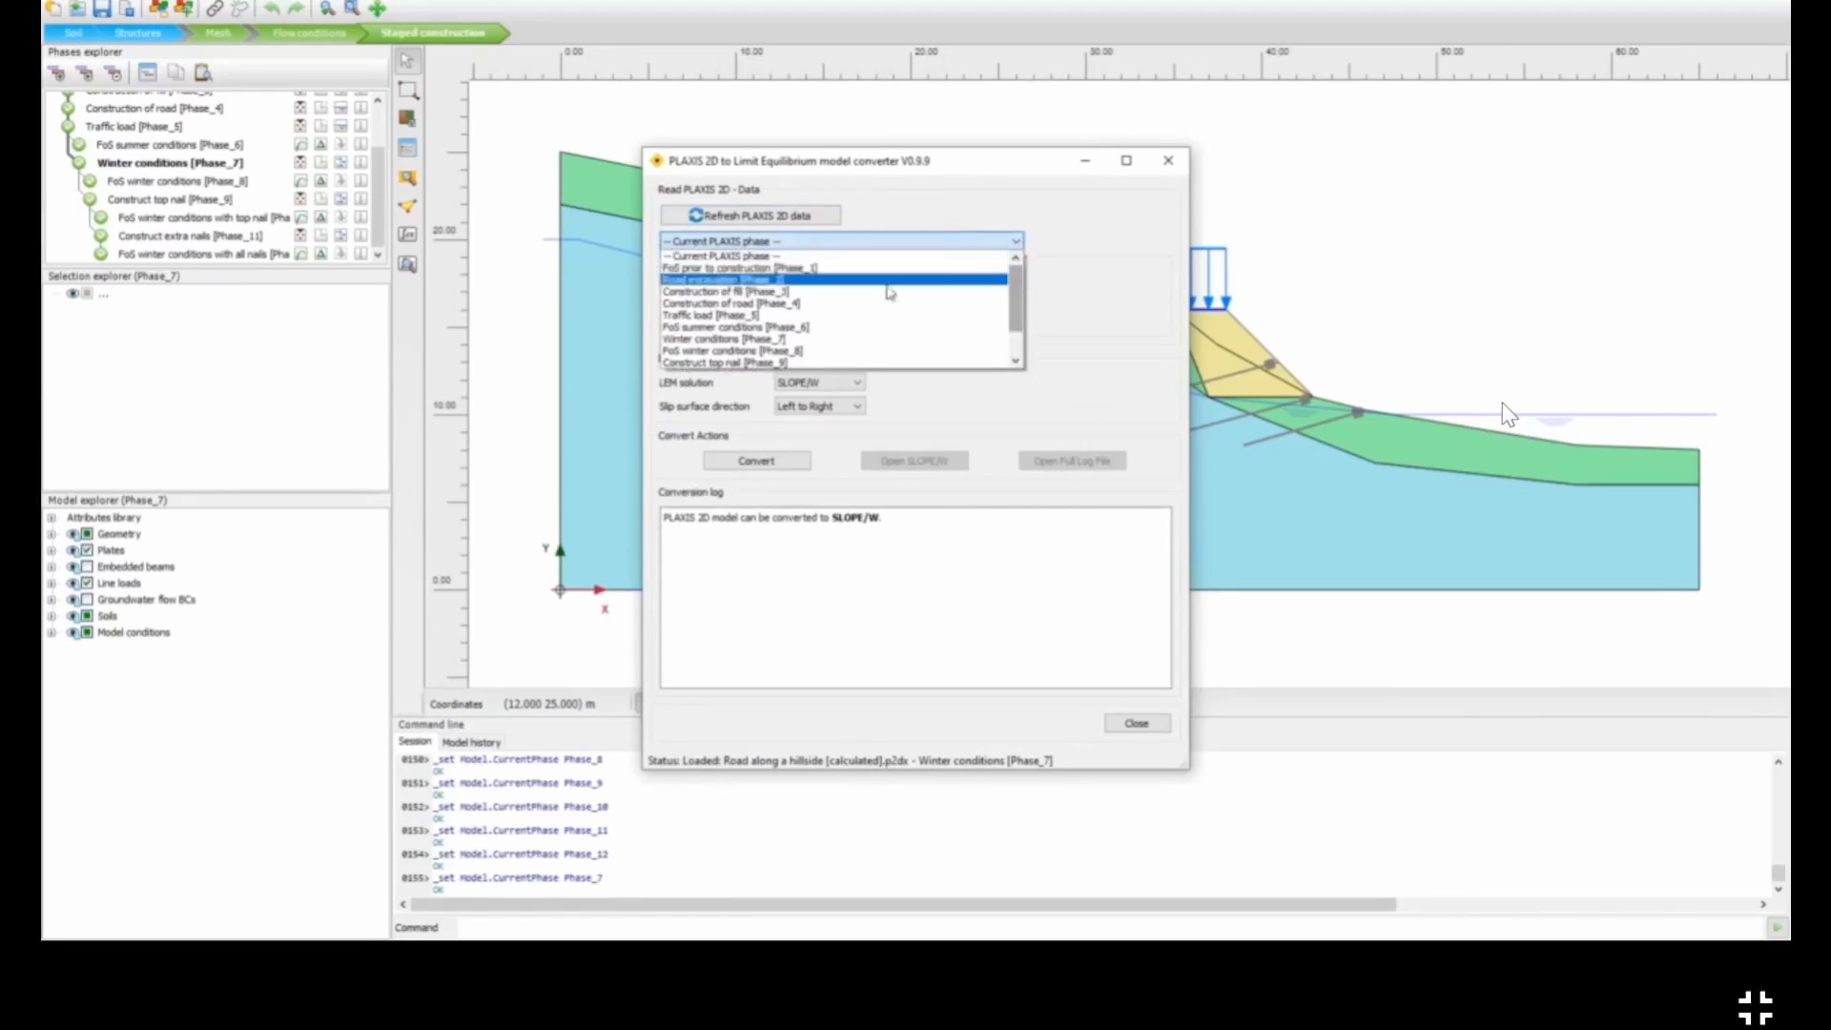
left_click(882, 243)
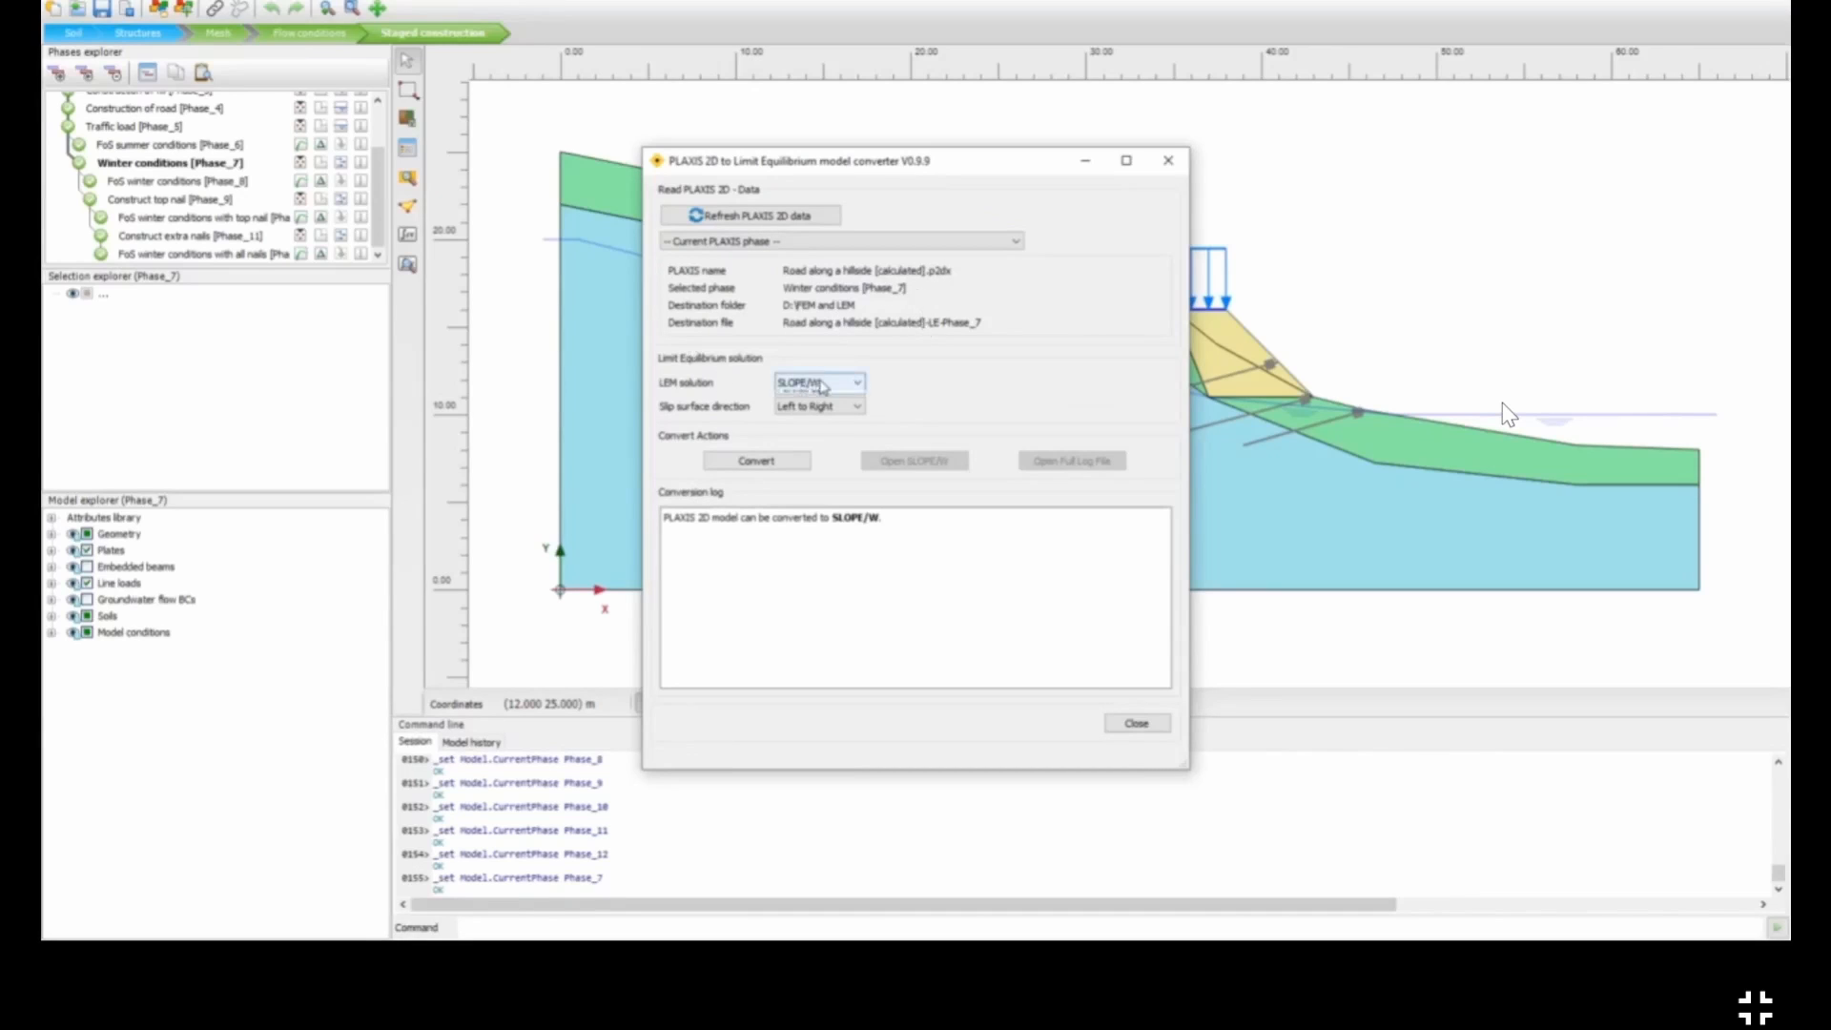
Step: Convert the Winter conditions phase with SLOPE/W as the LEM solution and read through the conversion log
left_click(820, 382)
left_click(881, 381)
left_click_drag(946, 168, 479, 228)
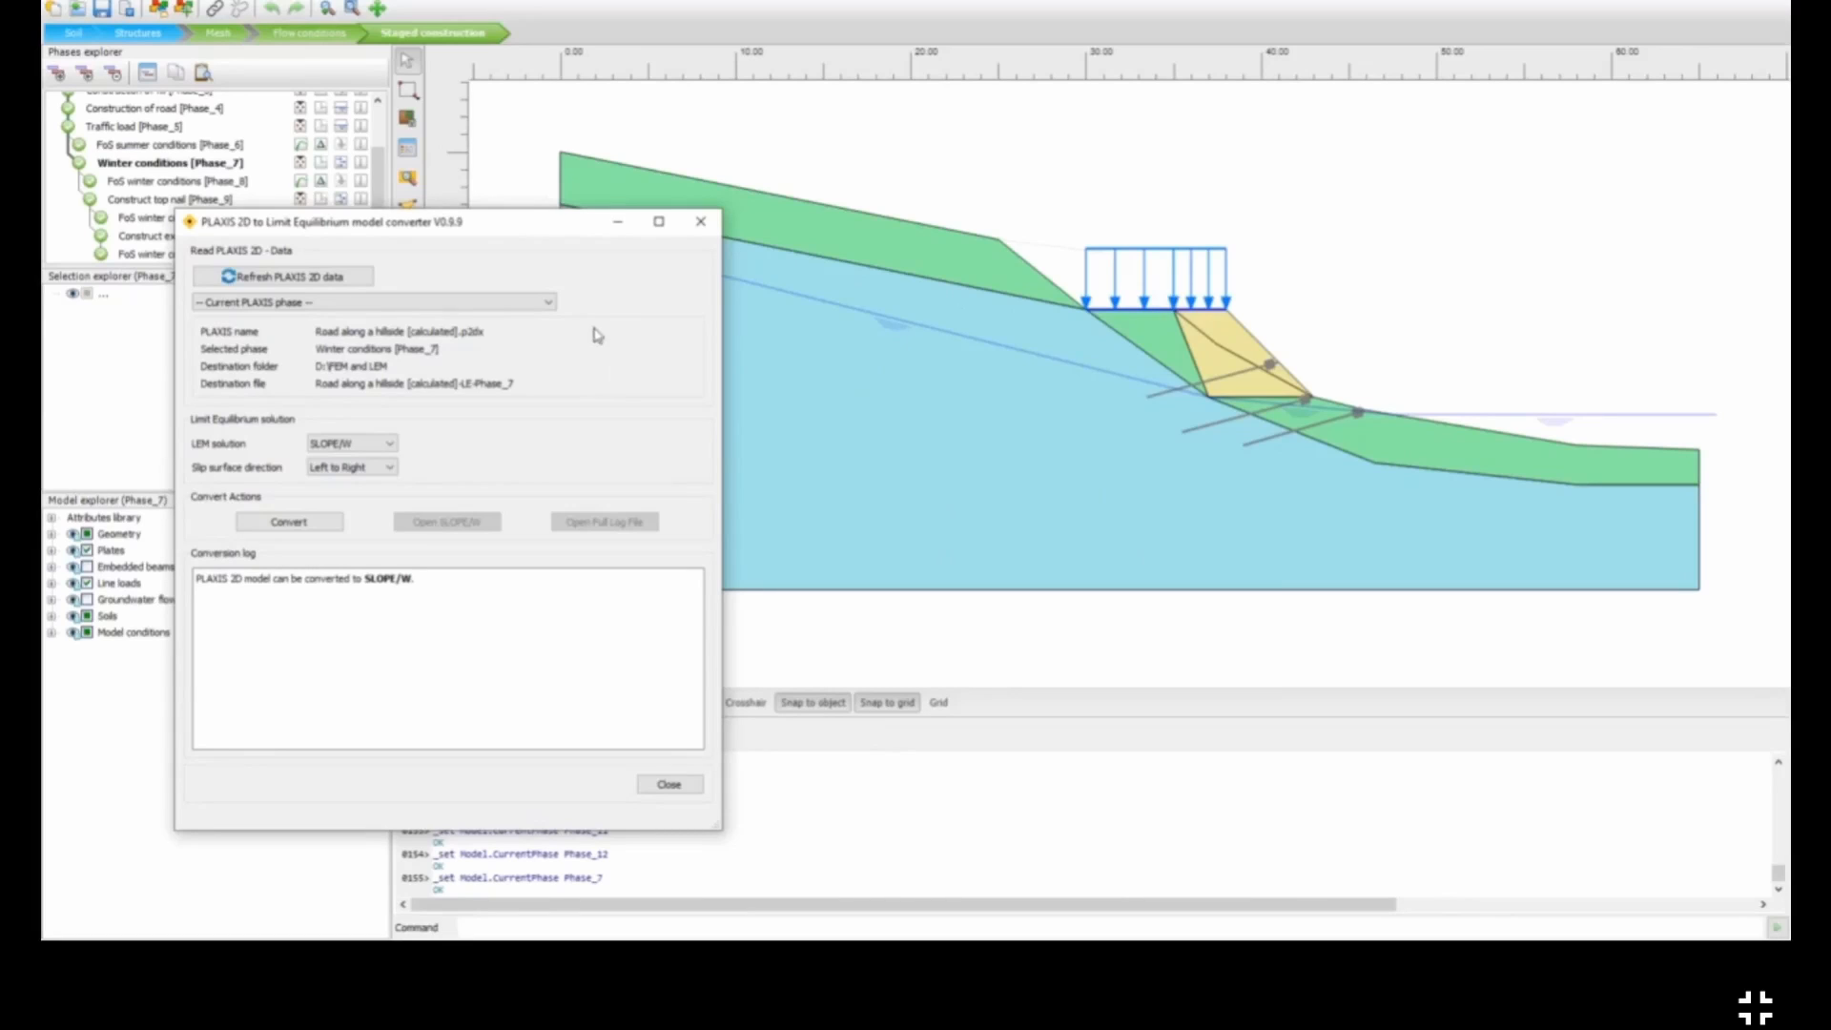
left_click(289, 523)
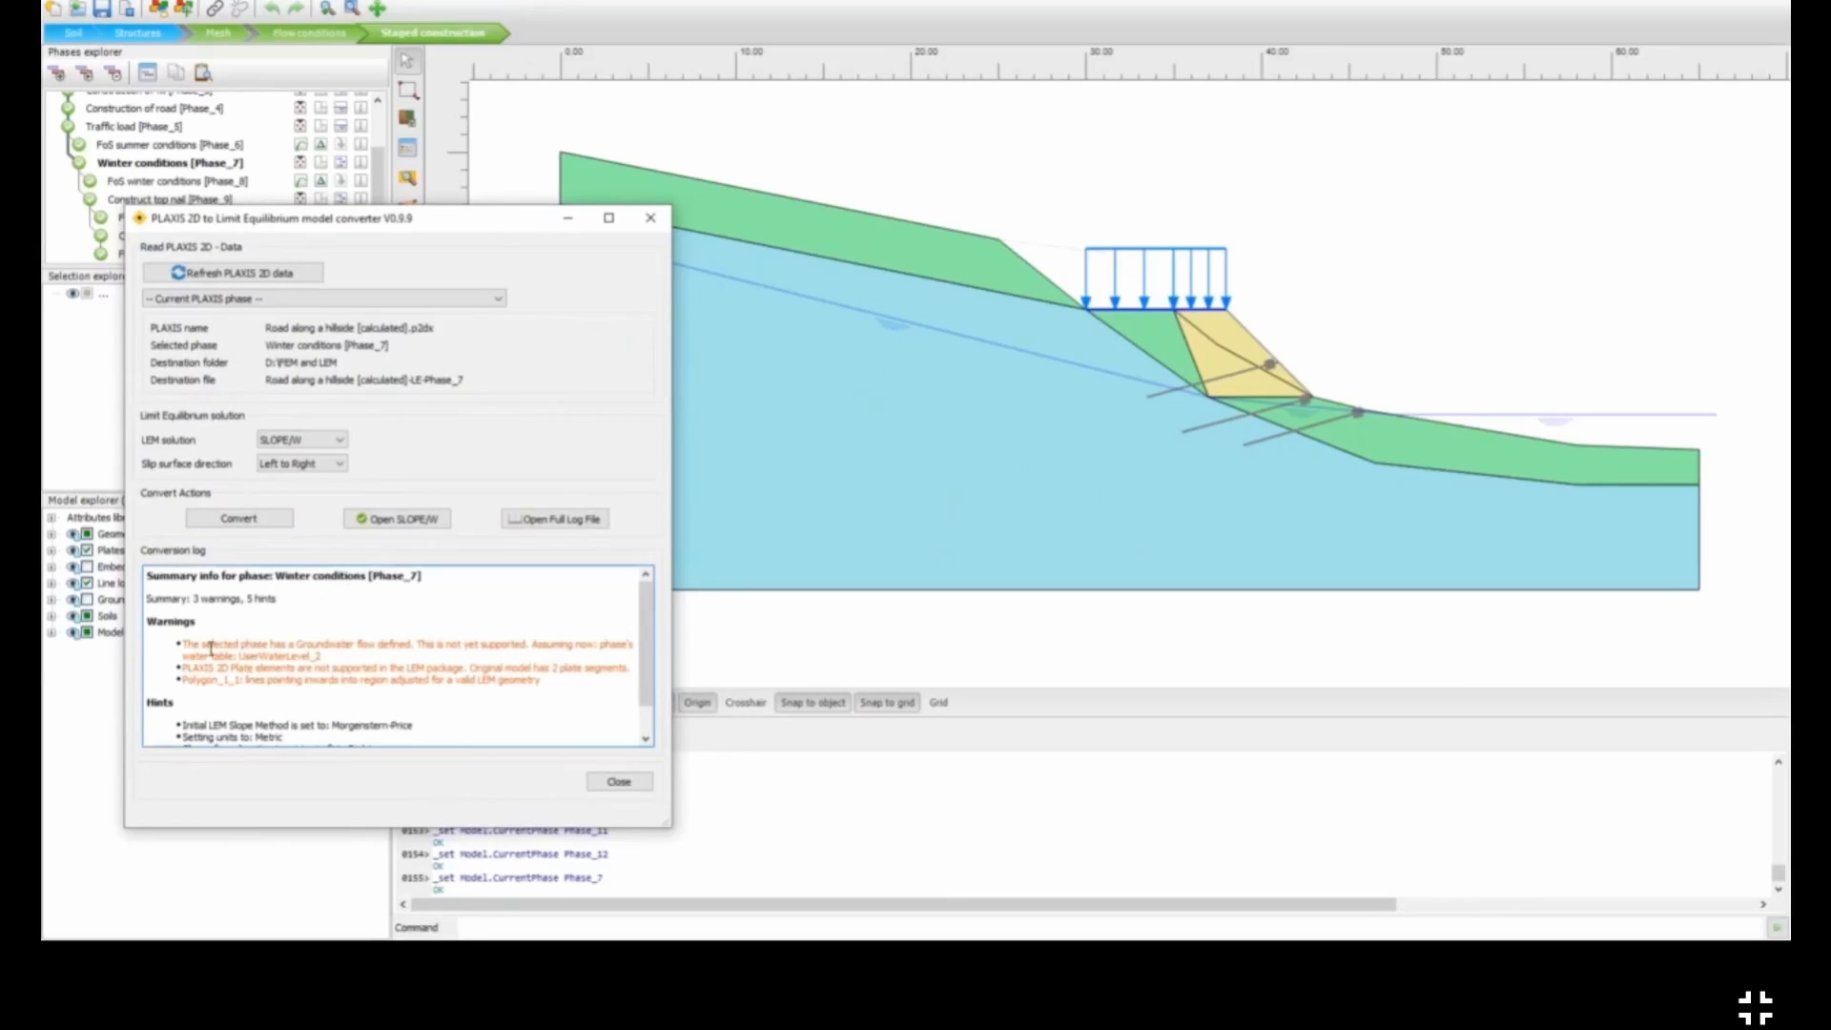
scroll(210, 648, "down", 1)
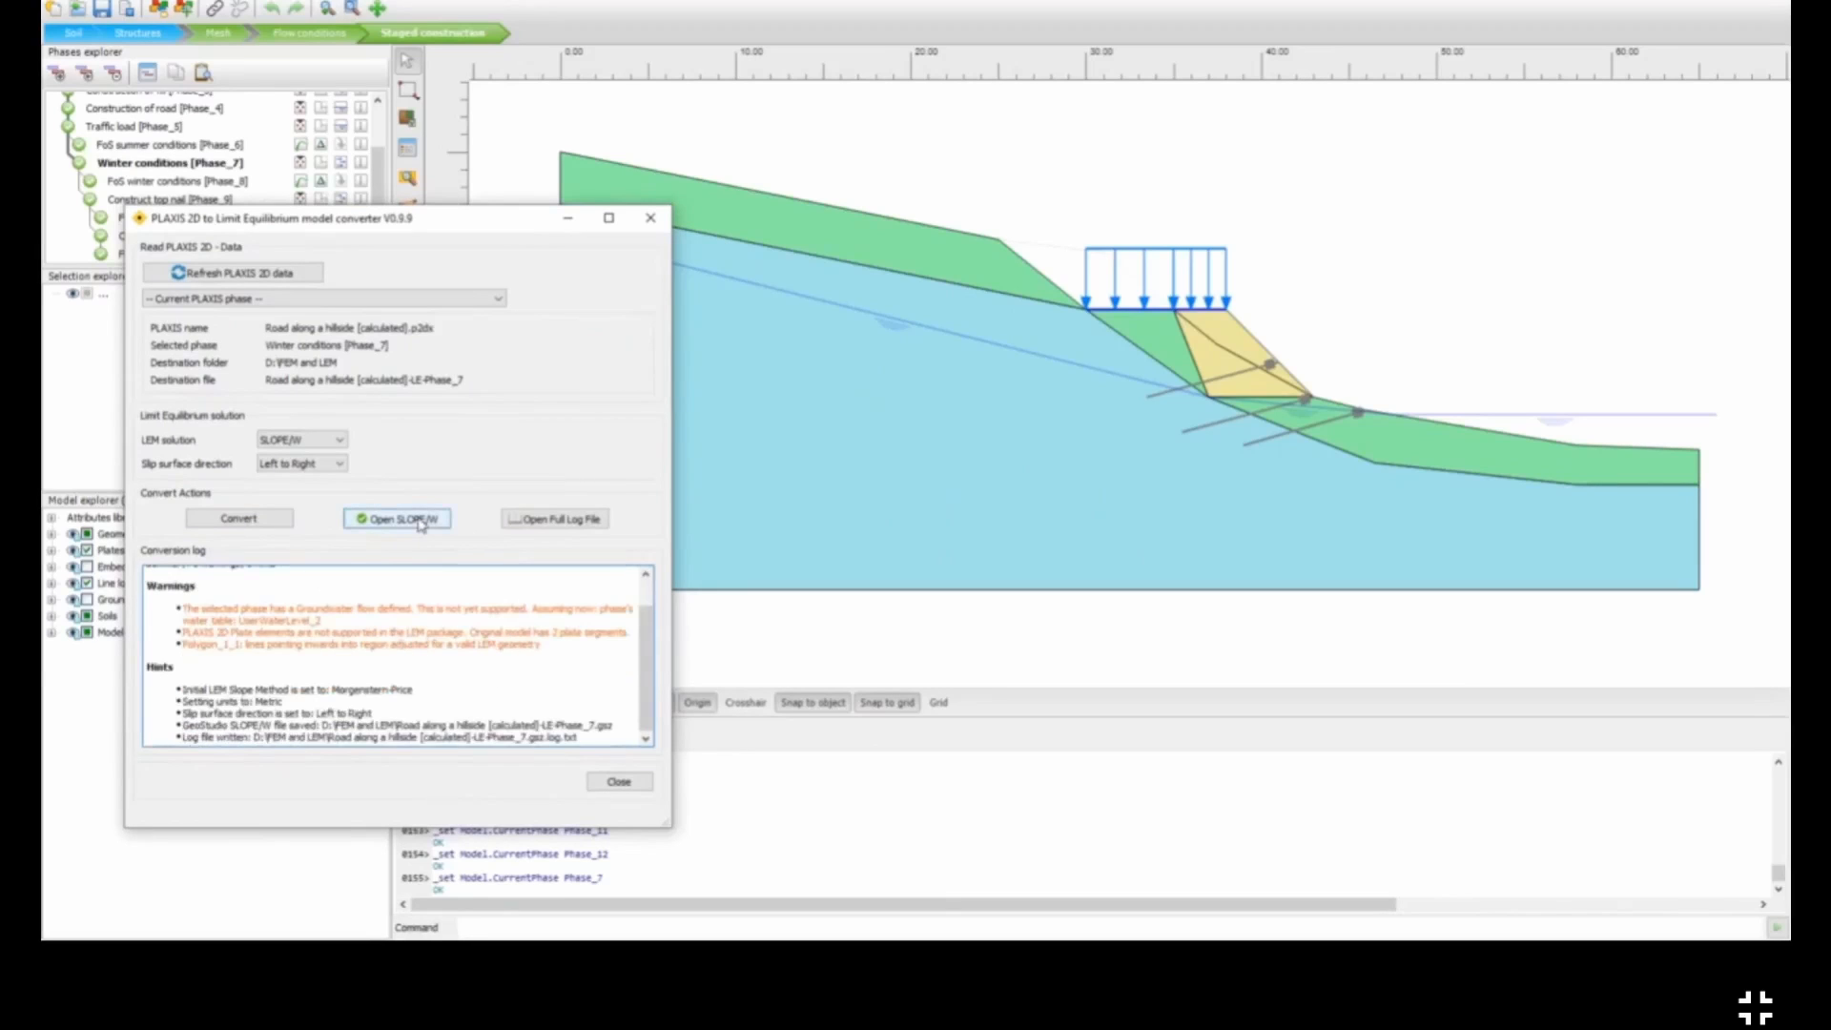
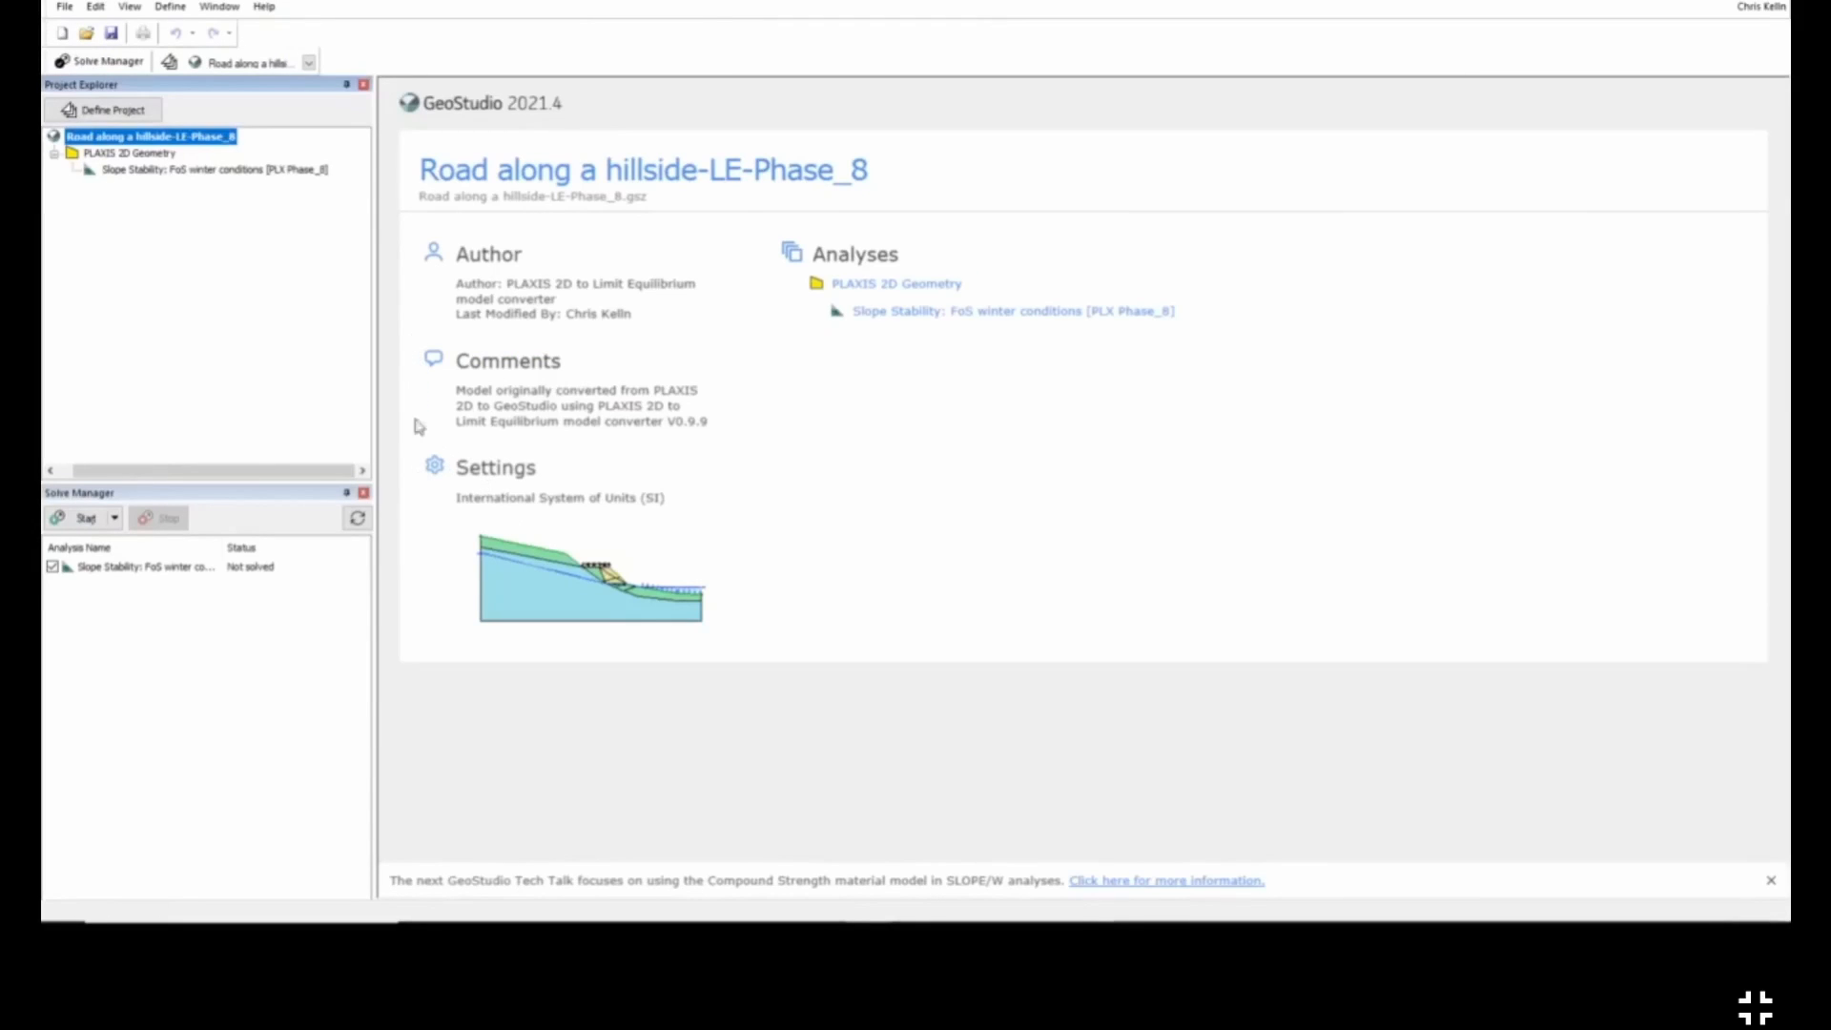
Step: In GeoStudio, view the PLAXIS 2D Geometry and open the FoS winter conditions slope stability analysis
double_click(152, 155)
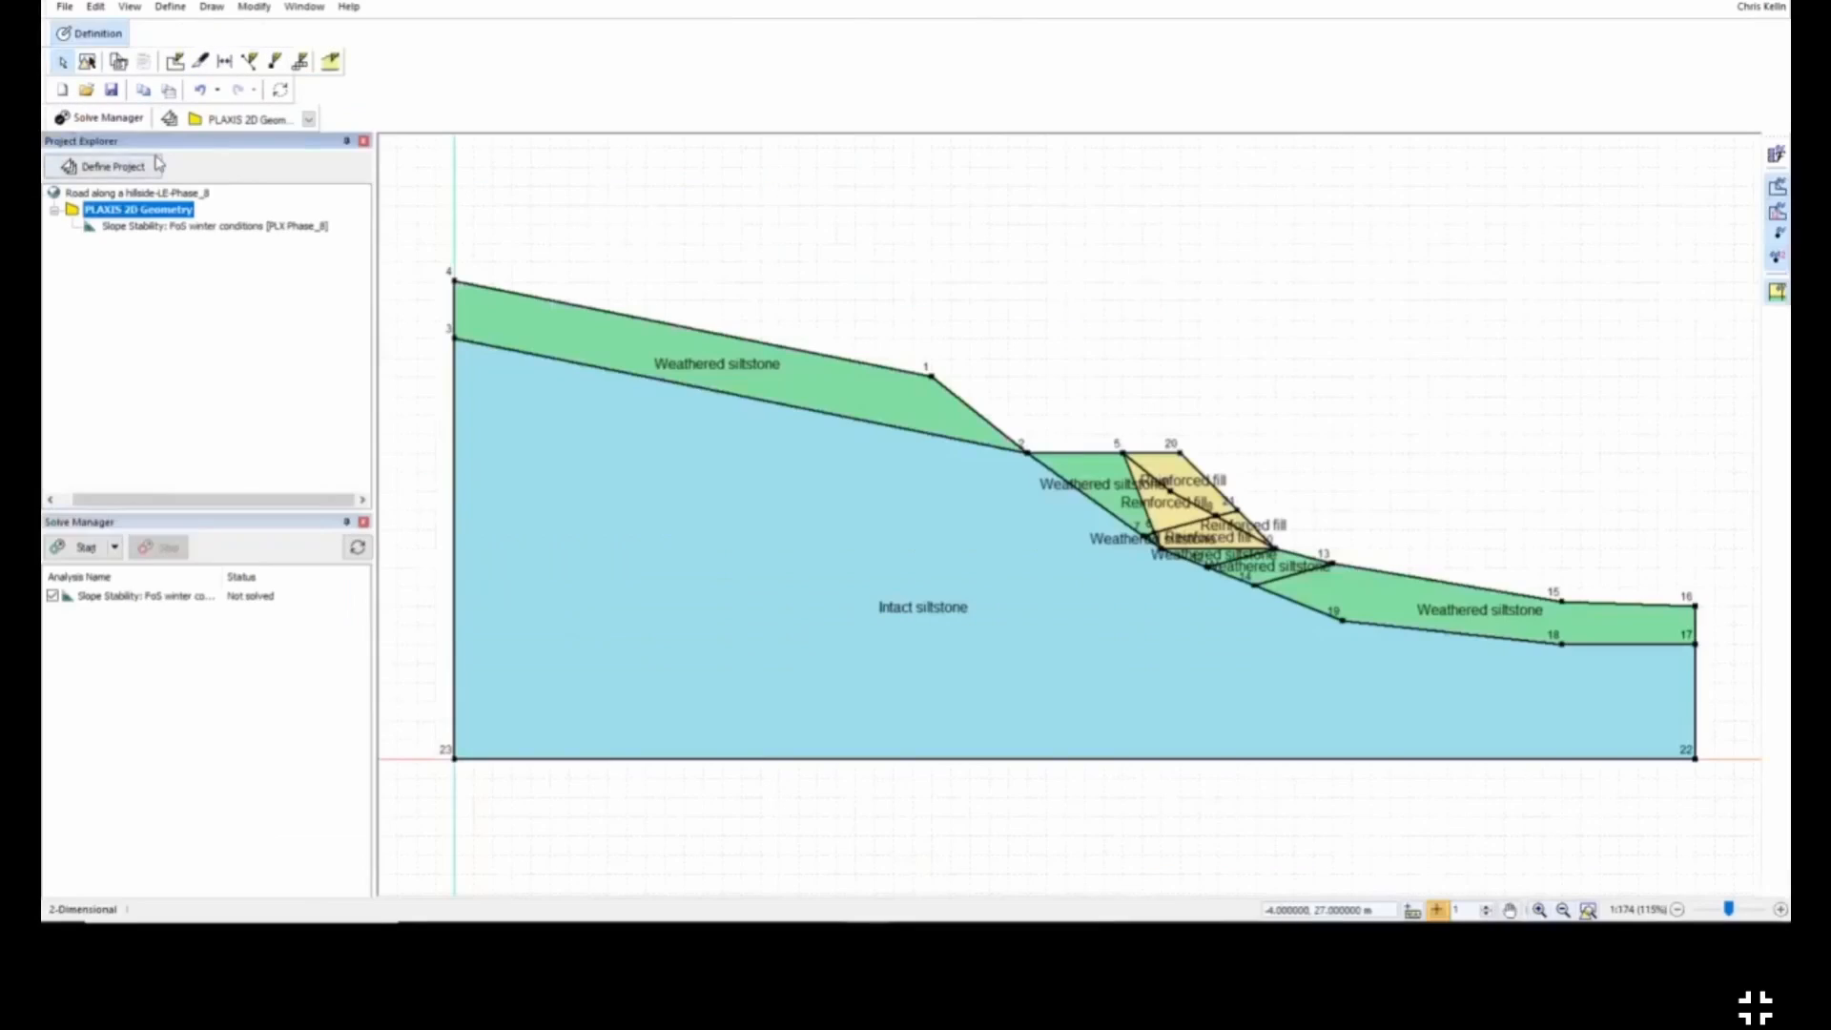
double_click(171, 227)
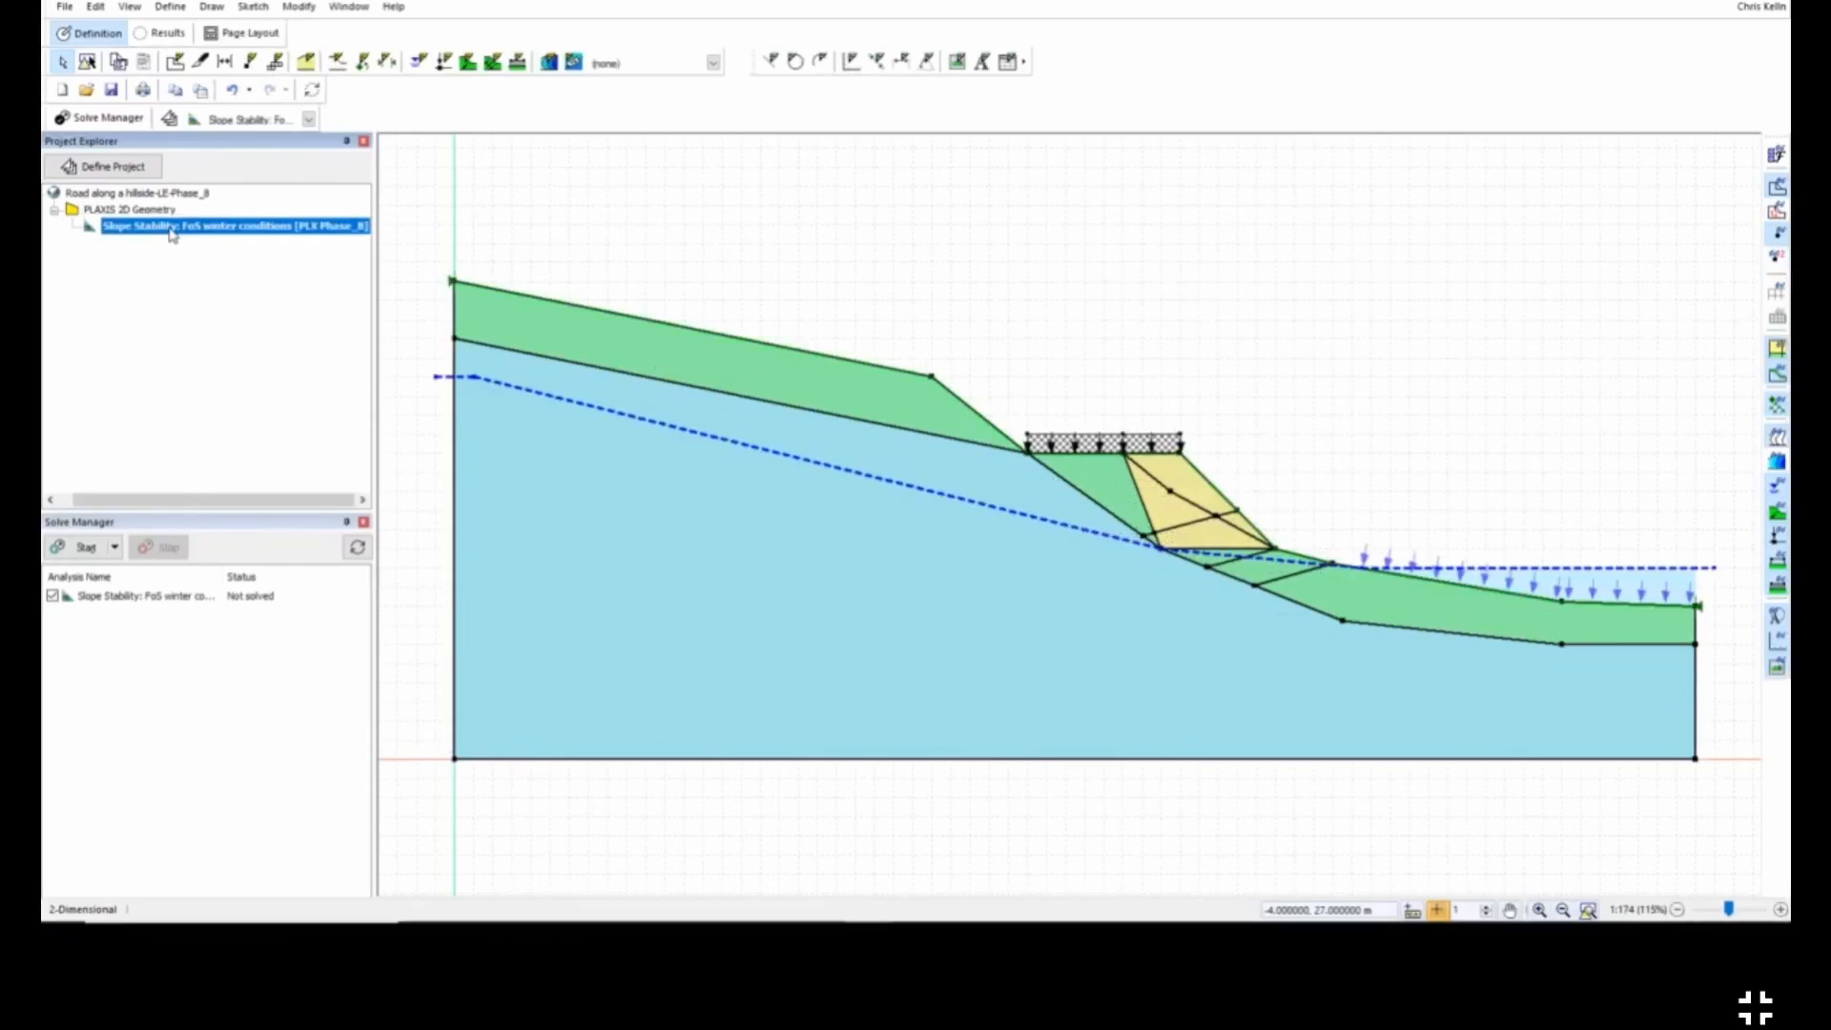
Step: Rename the slope stability analysis to "a) Upper Slope" in the project definition
left_click(138, 172)
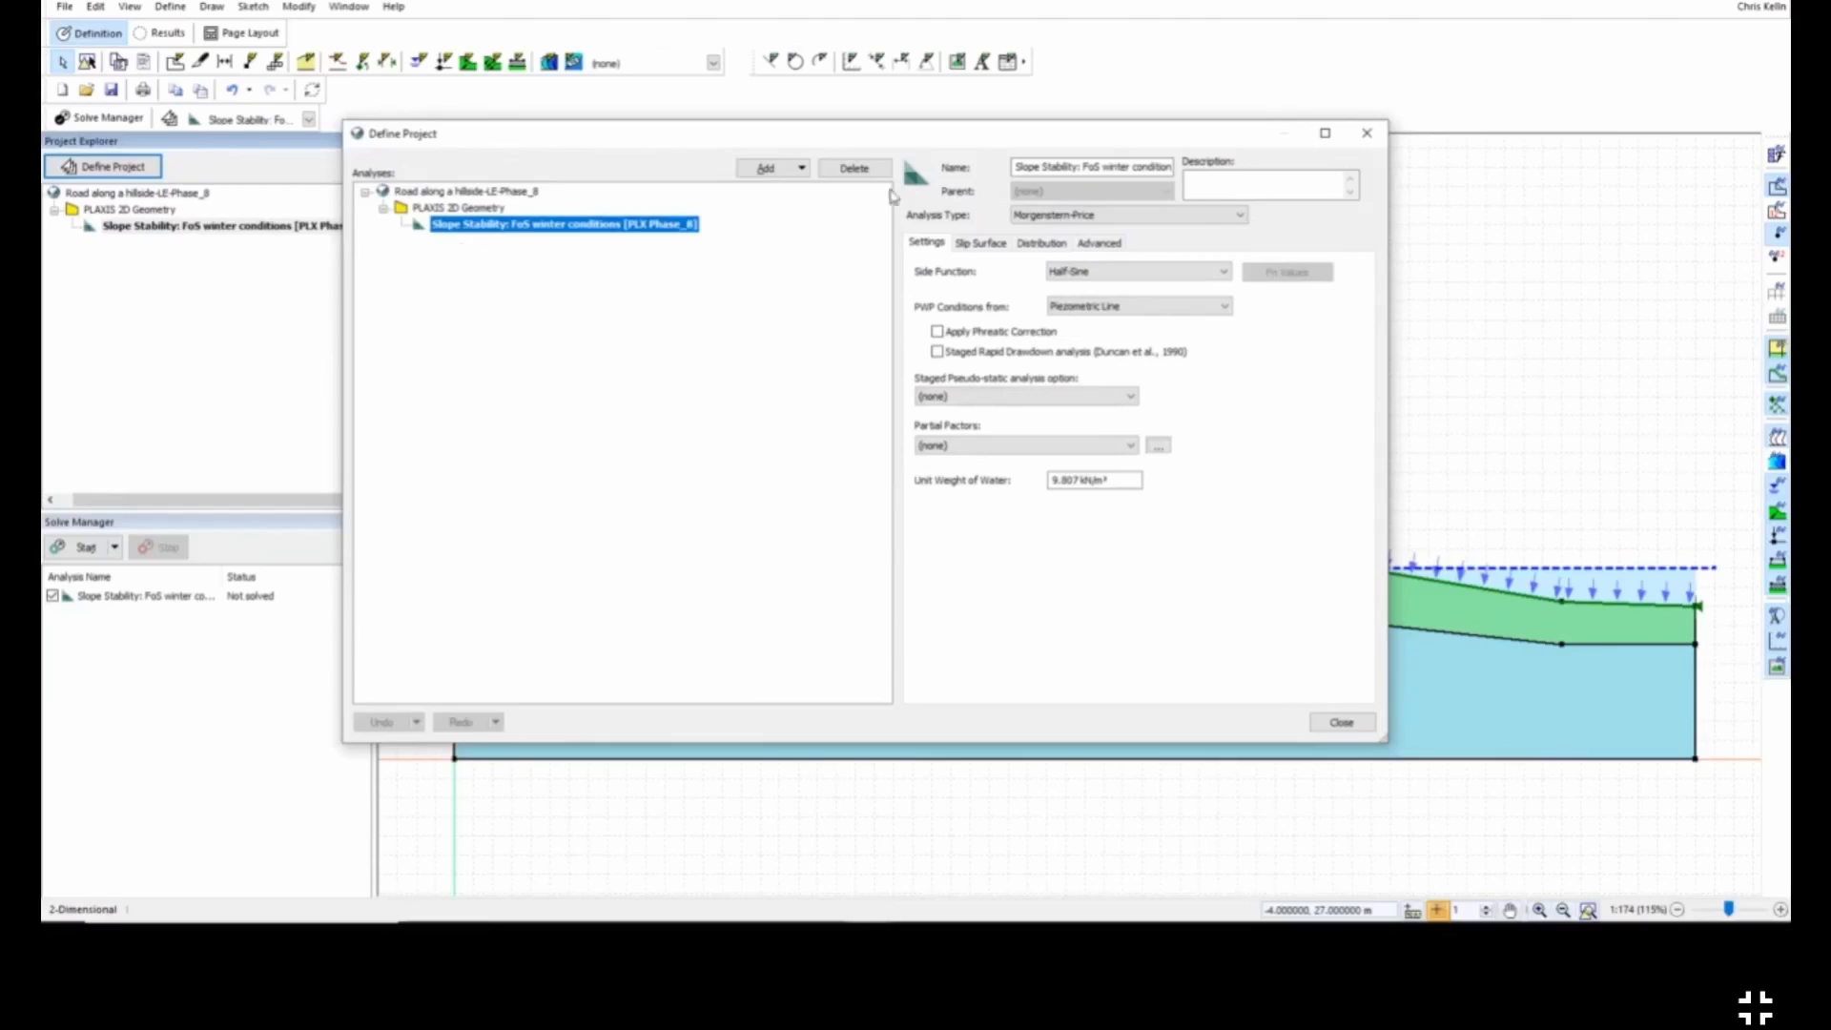
left_click(1042, 168)
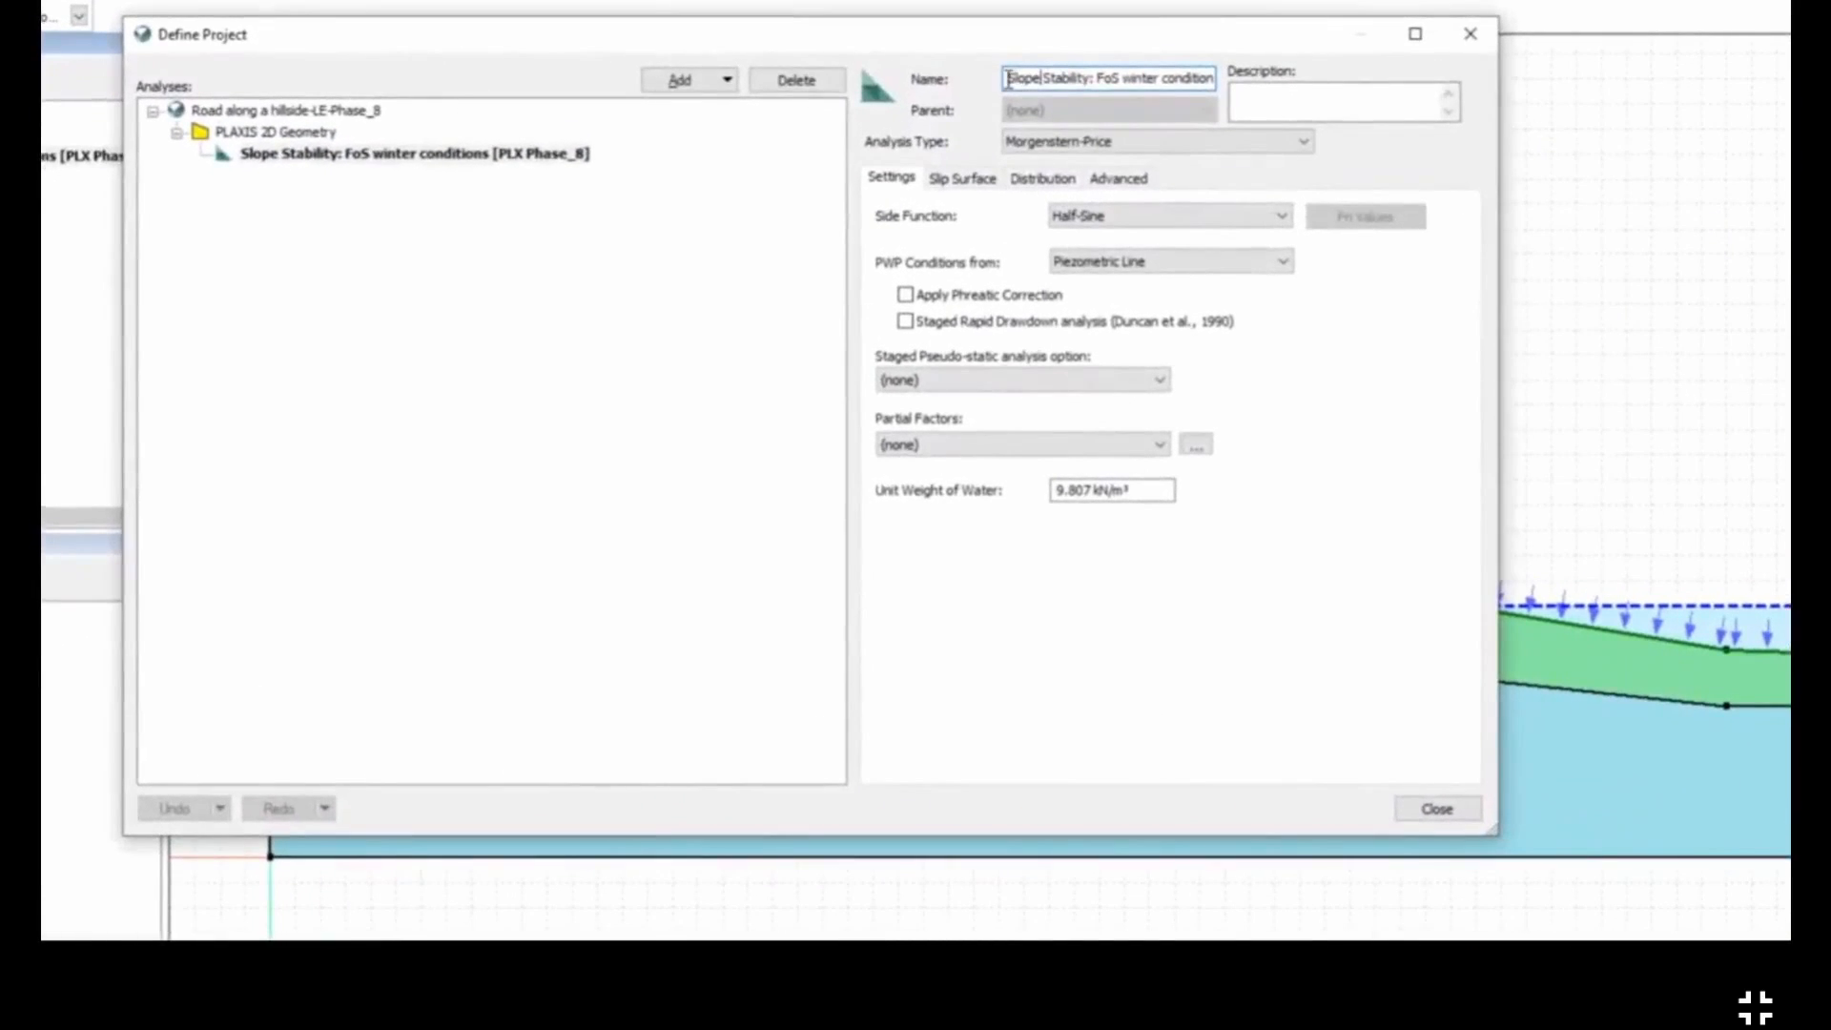
left_click_drag(1008, 79, 1269, 95)
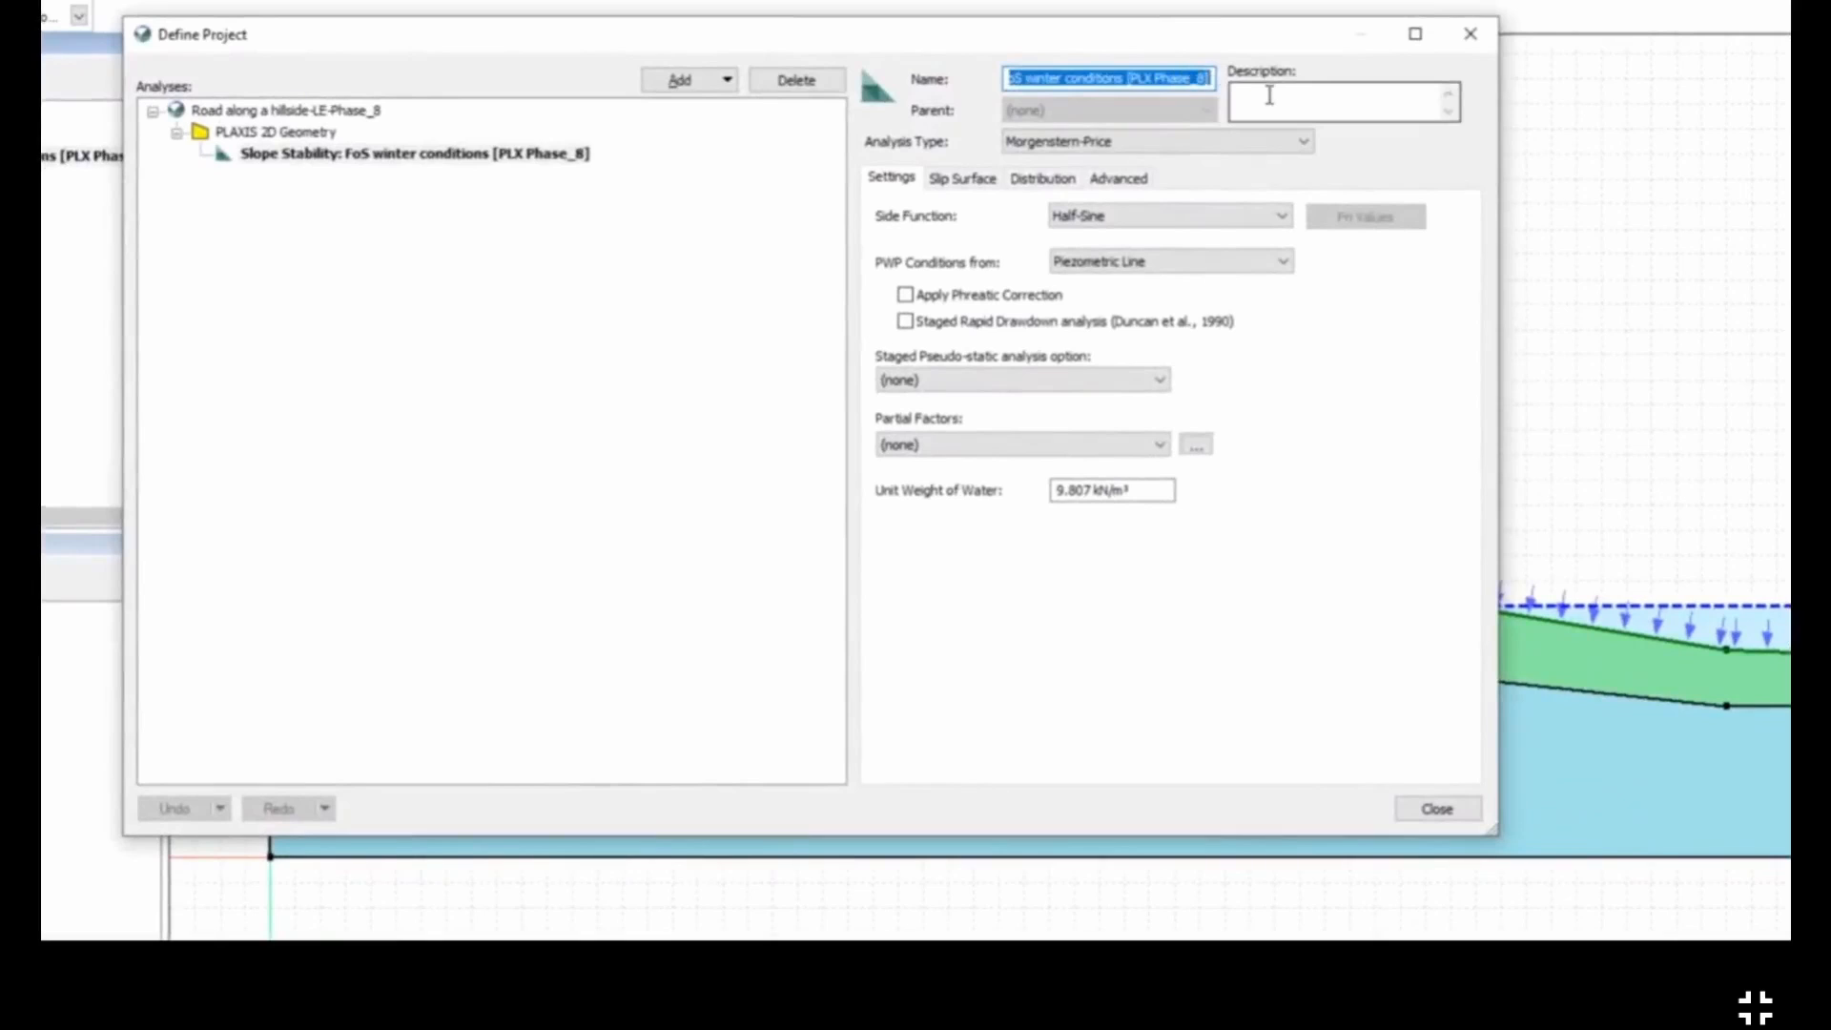
type("a) Upper Slope")
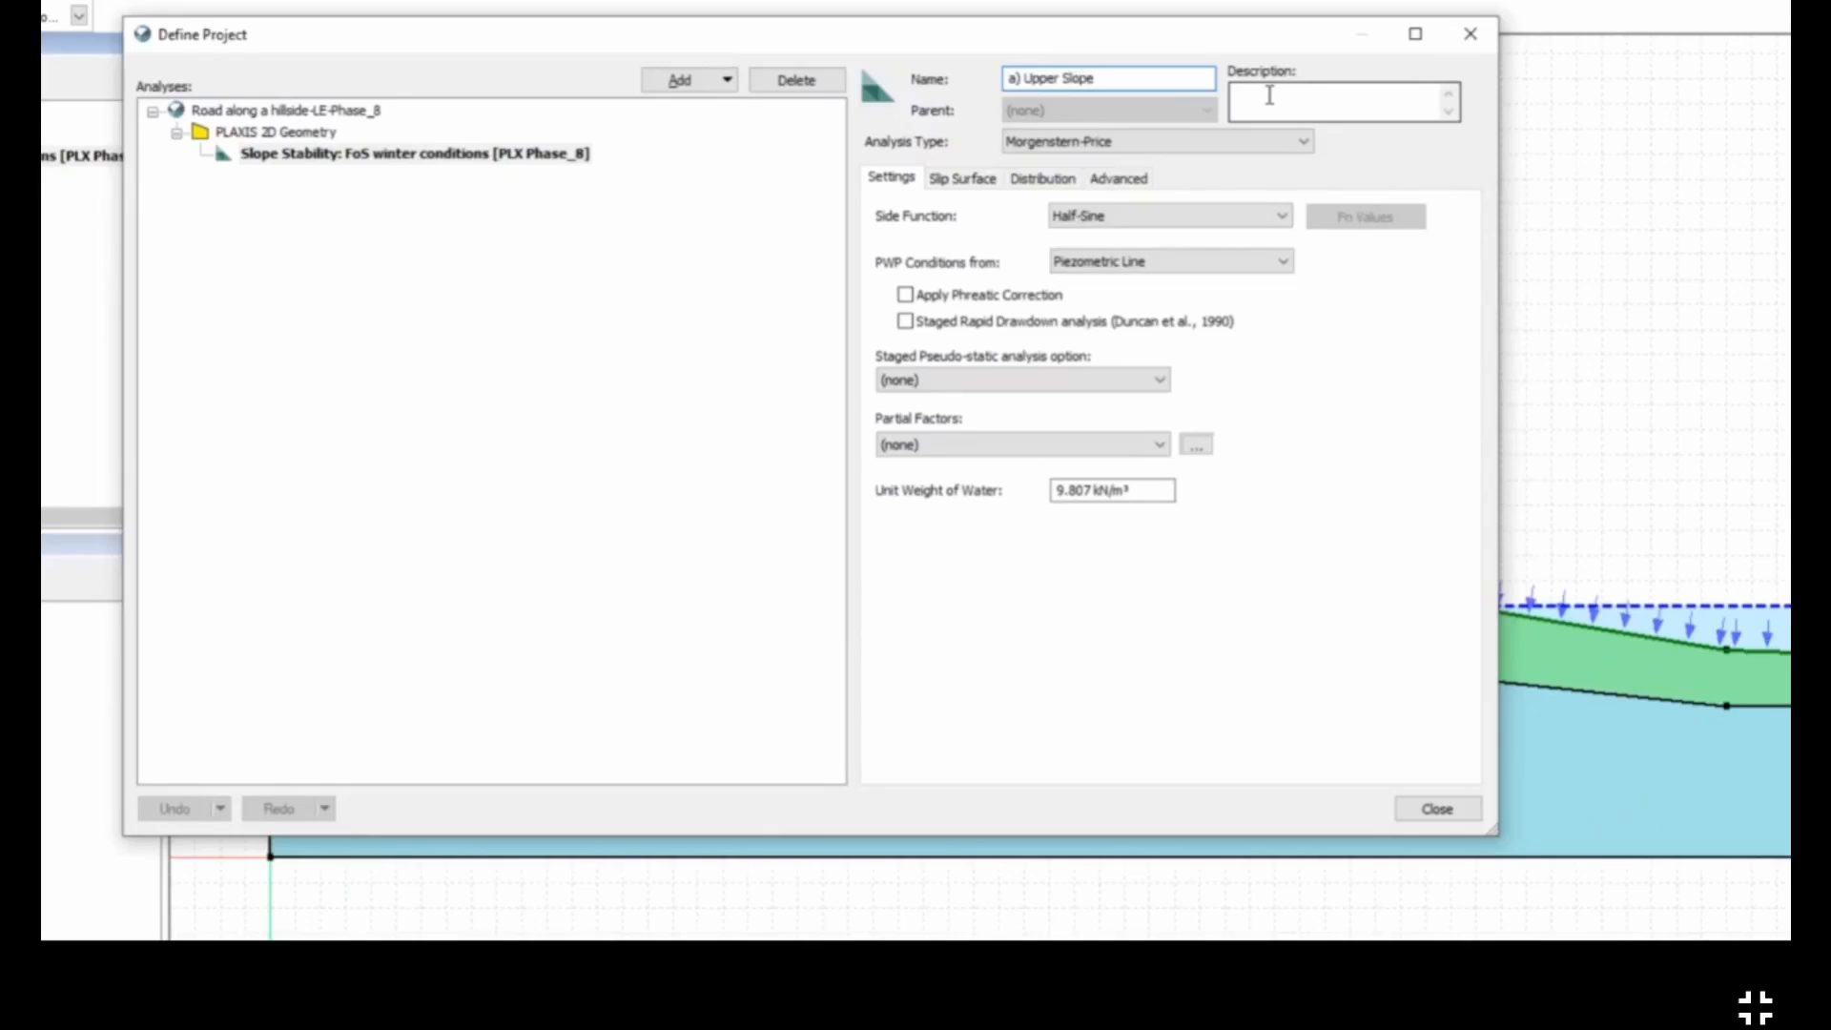
left_click(1269, 96)
Step: Examine the available analysis types, side functions and pore-water pressure conditions for the a) Upper Slope analysis
left_click(1229, 216)
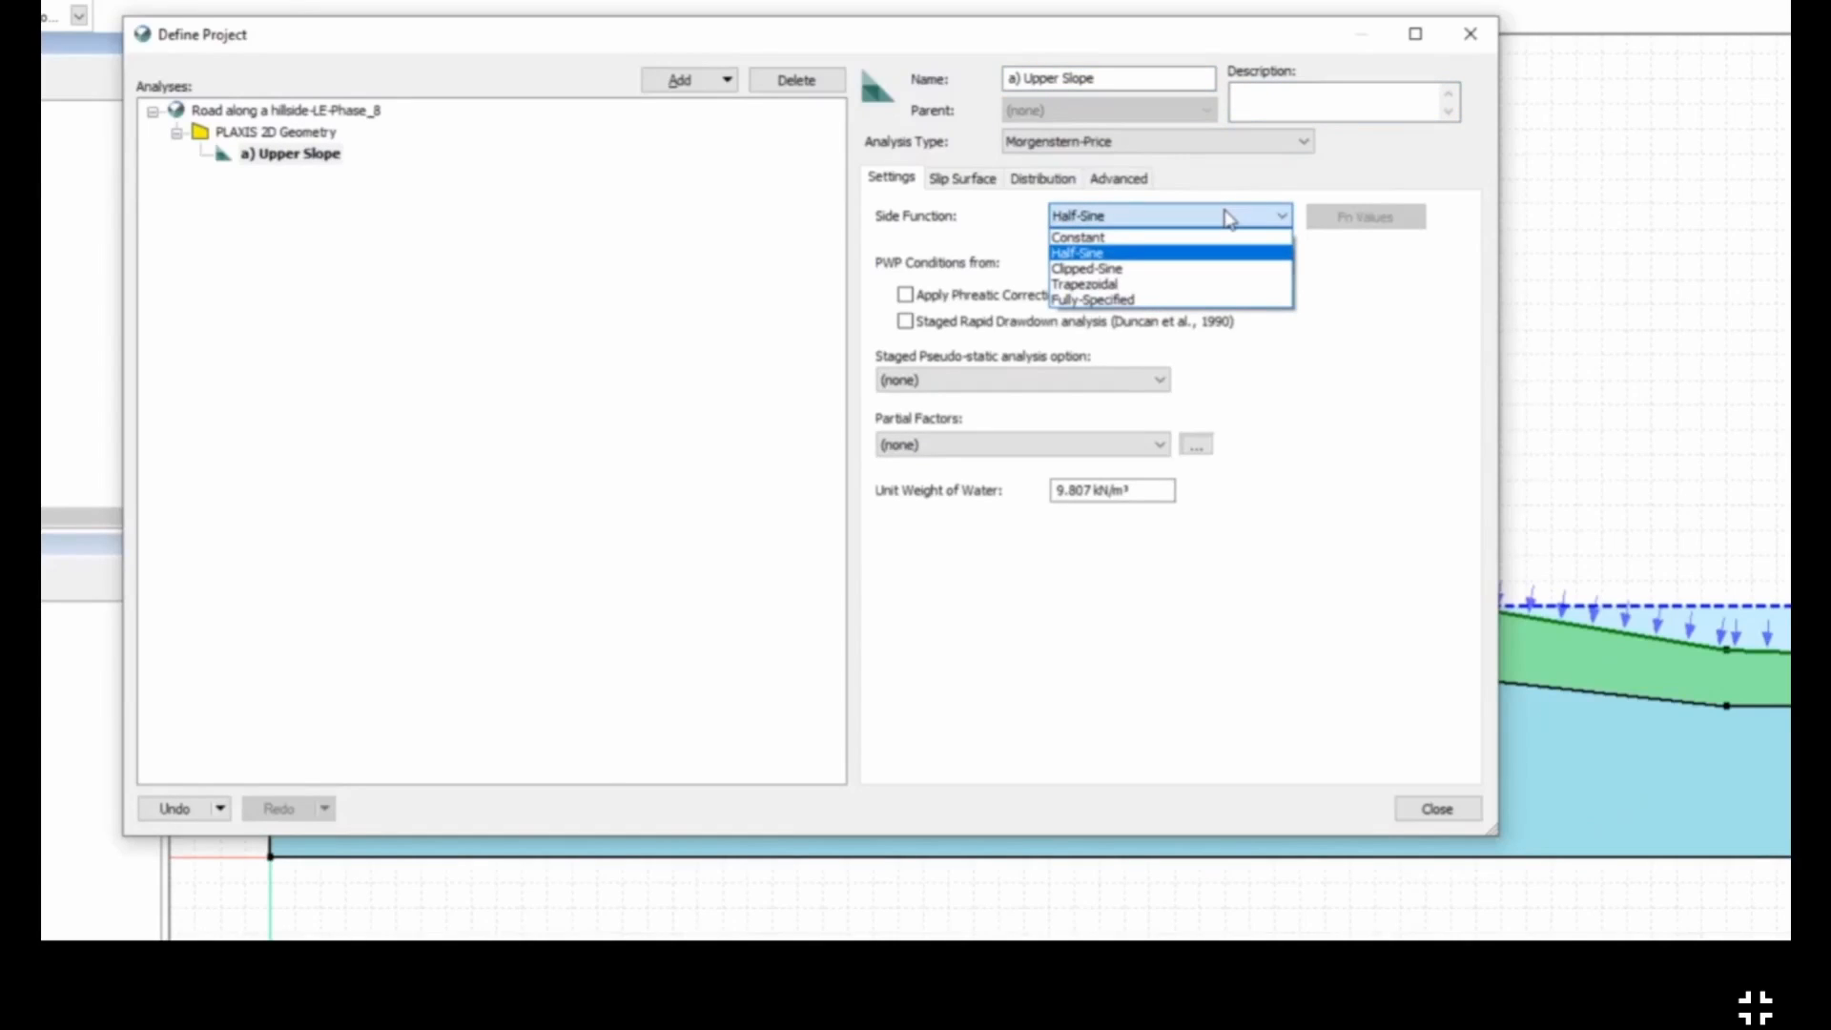
left_click(1229, 217)
left_click(1218, 143)
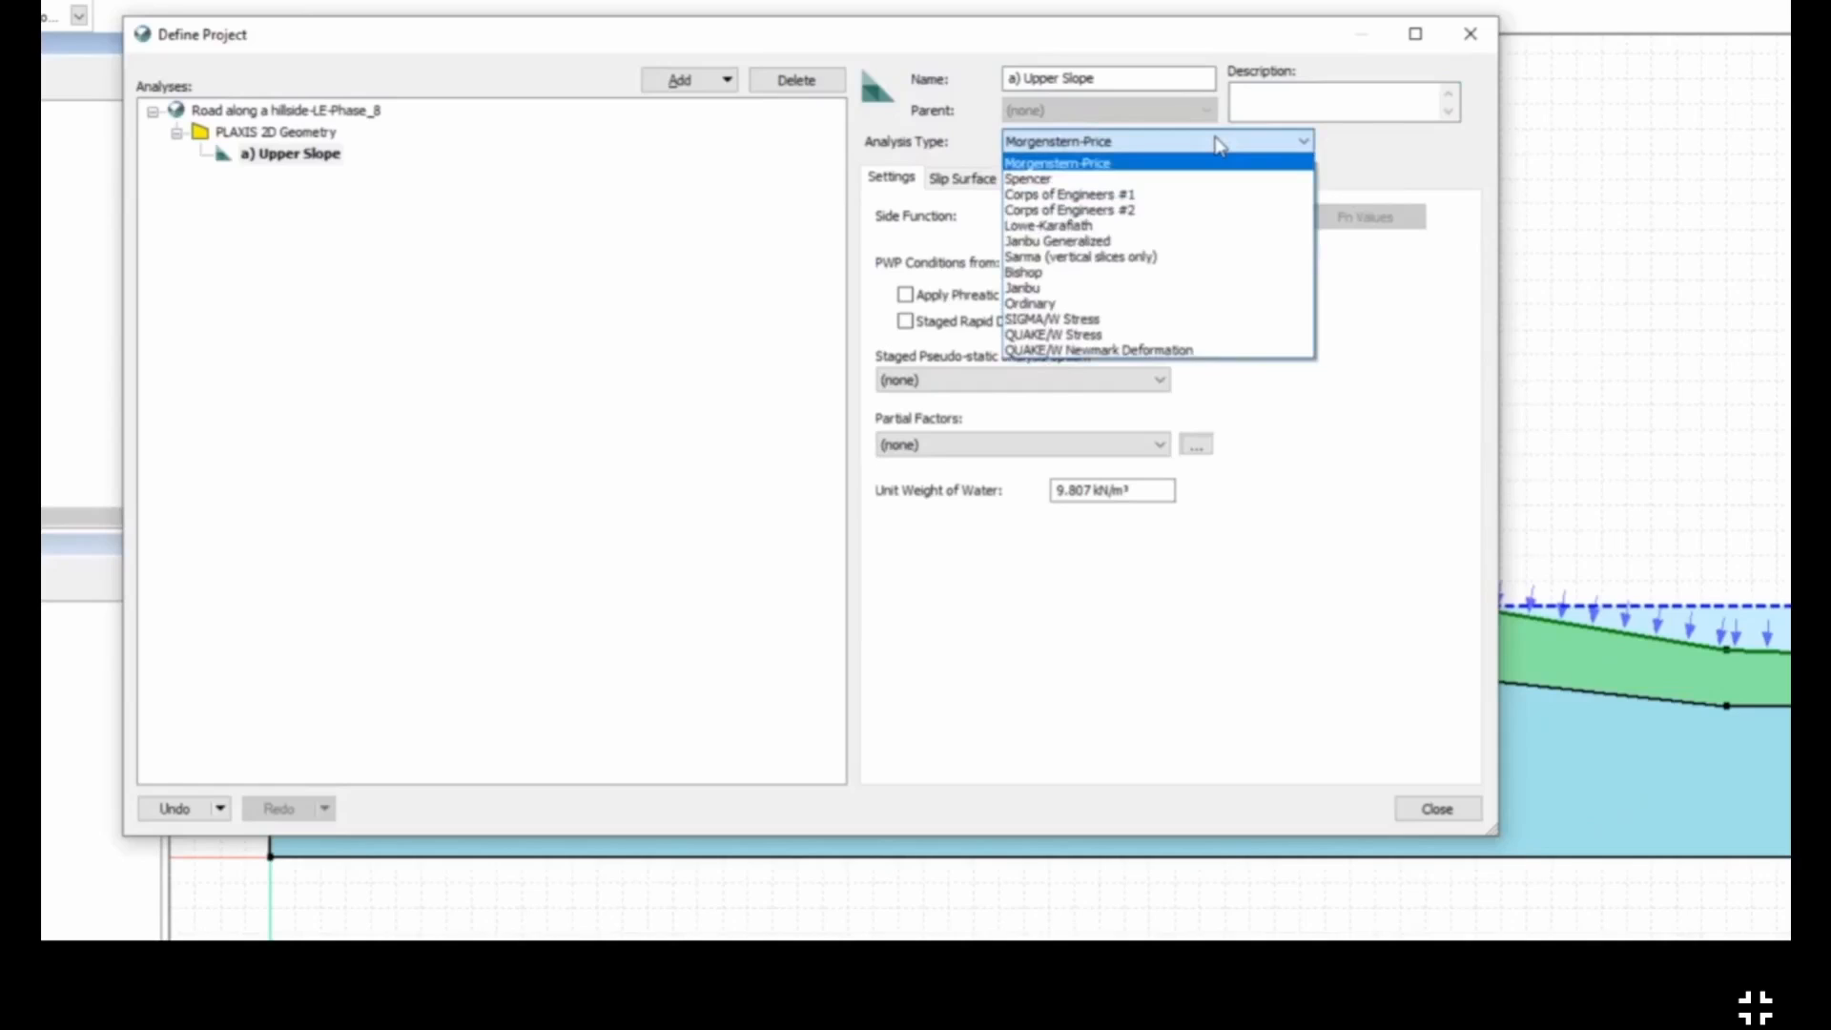
left_click(1219, 143)
left_click(1206, 218)
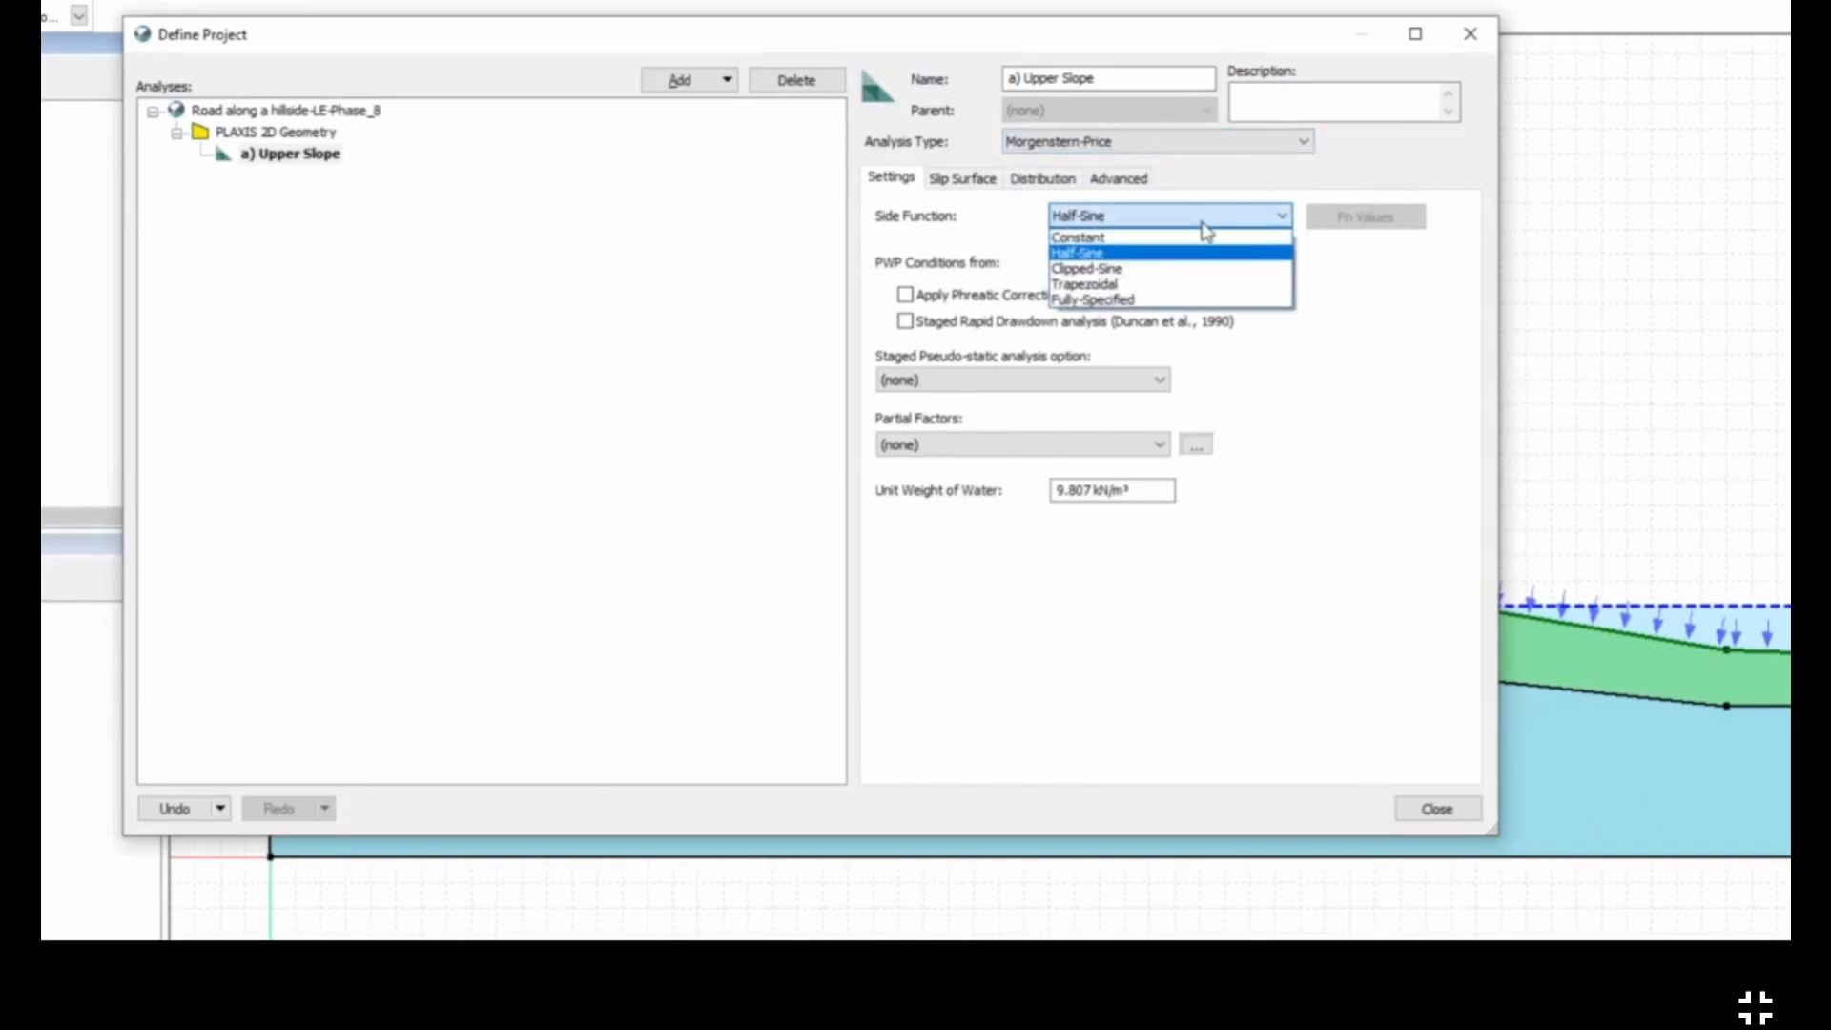
left_click(1202, 221)
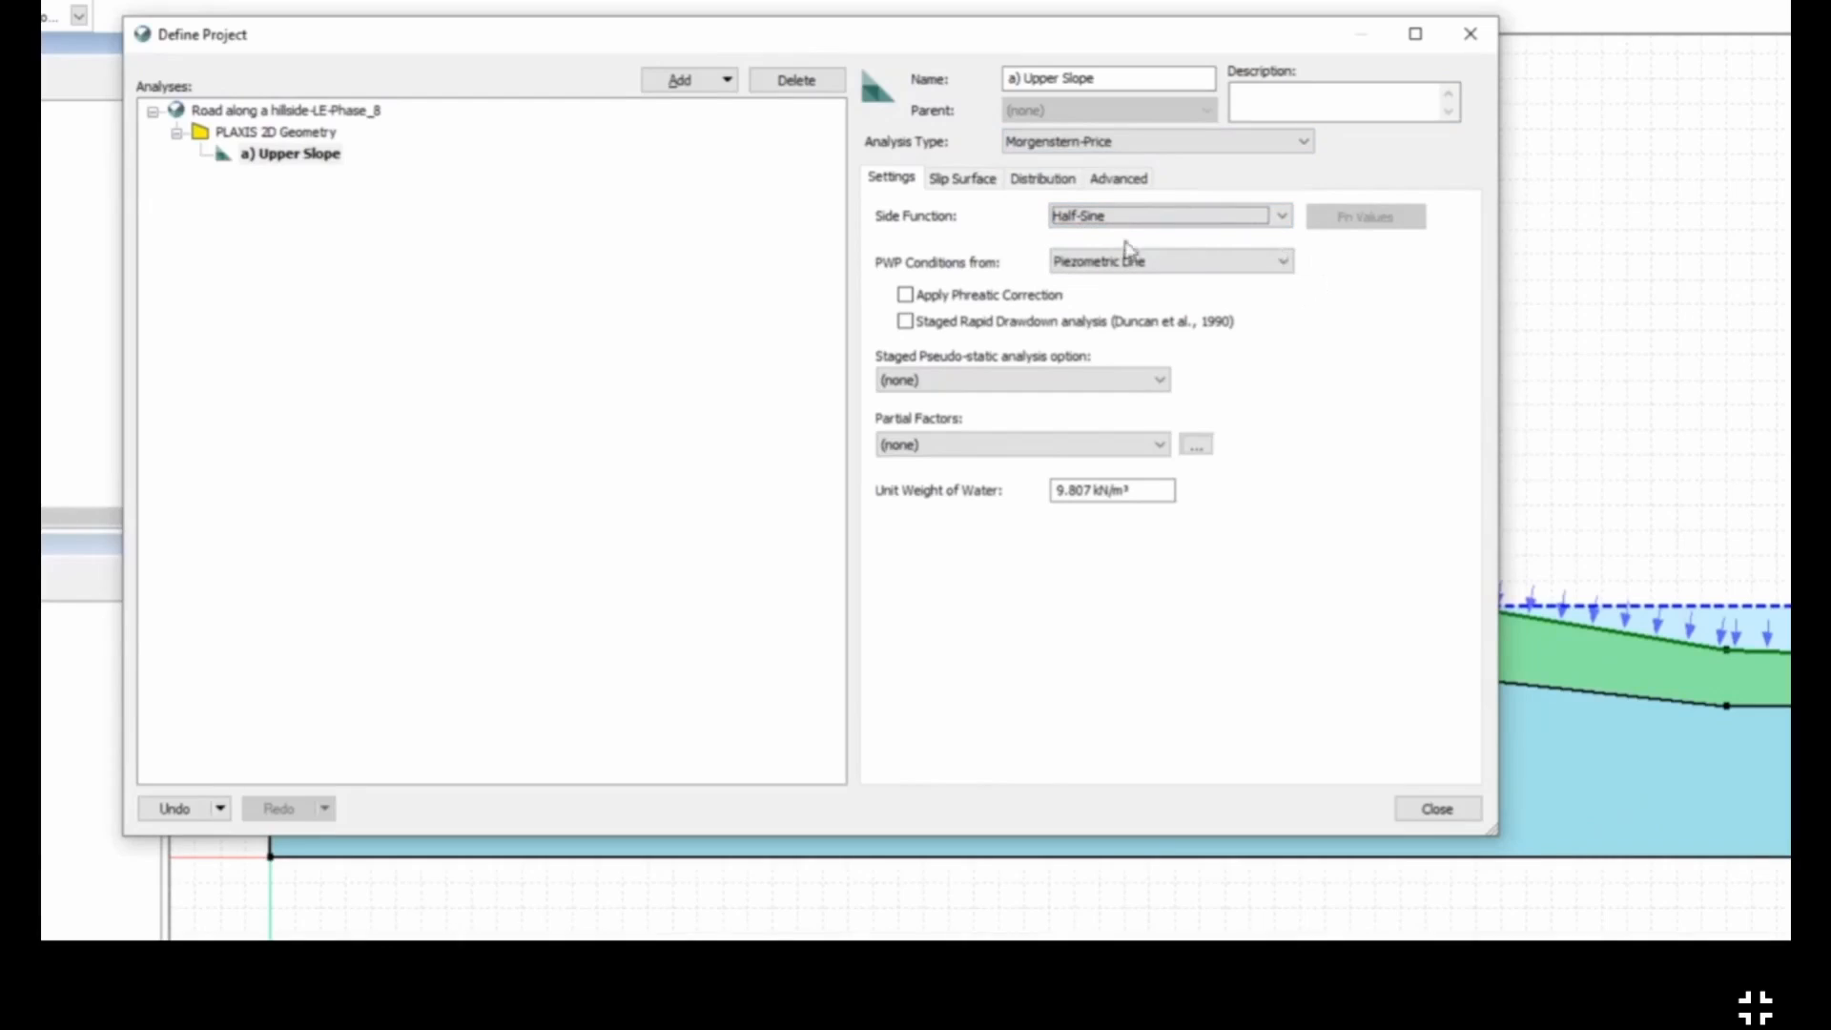
left_click(1097, 265)
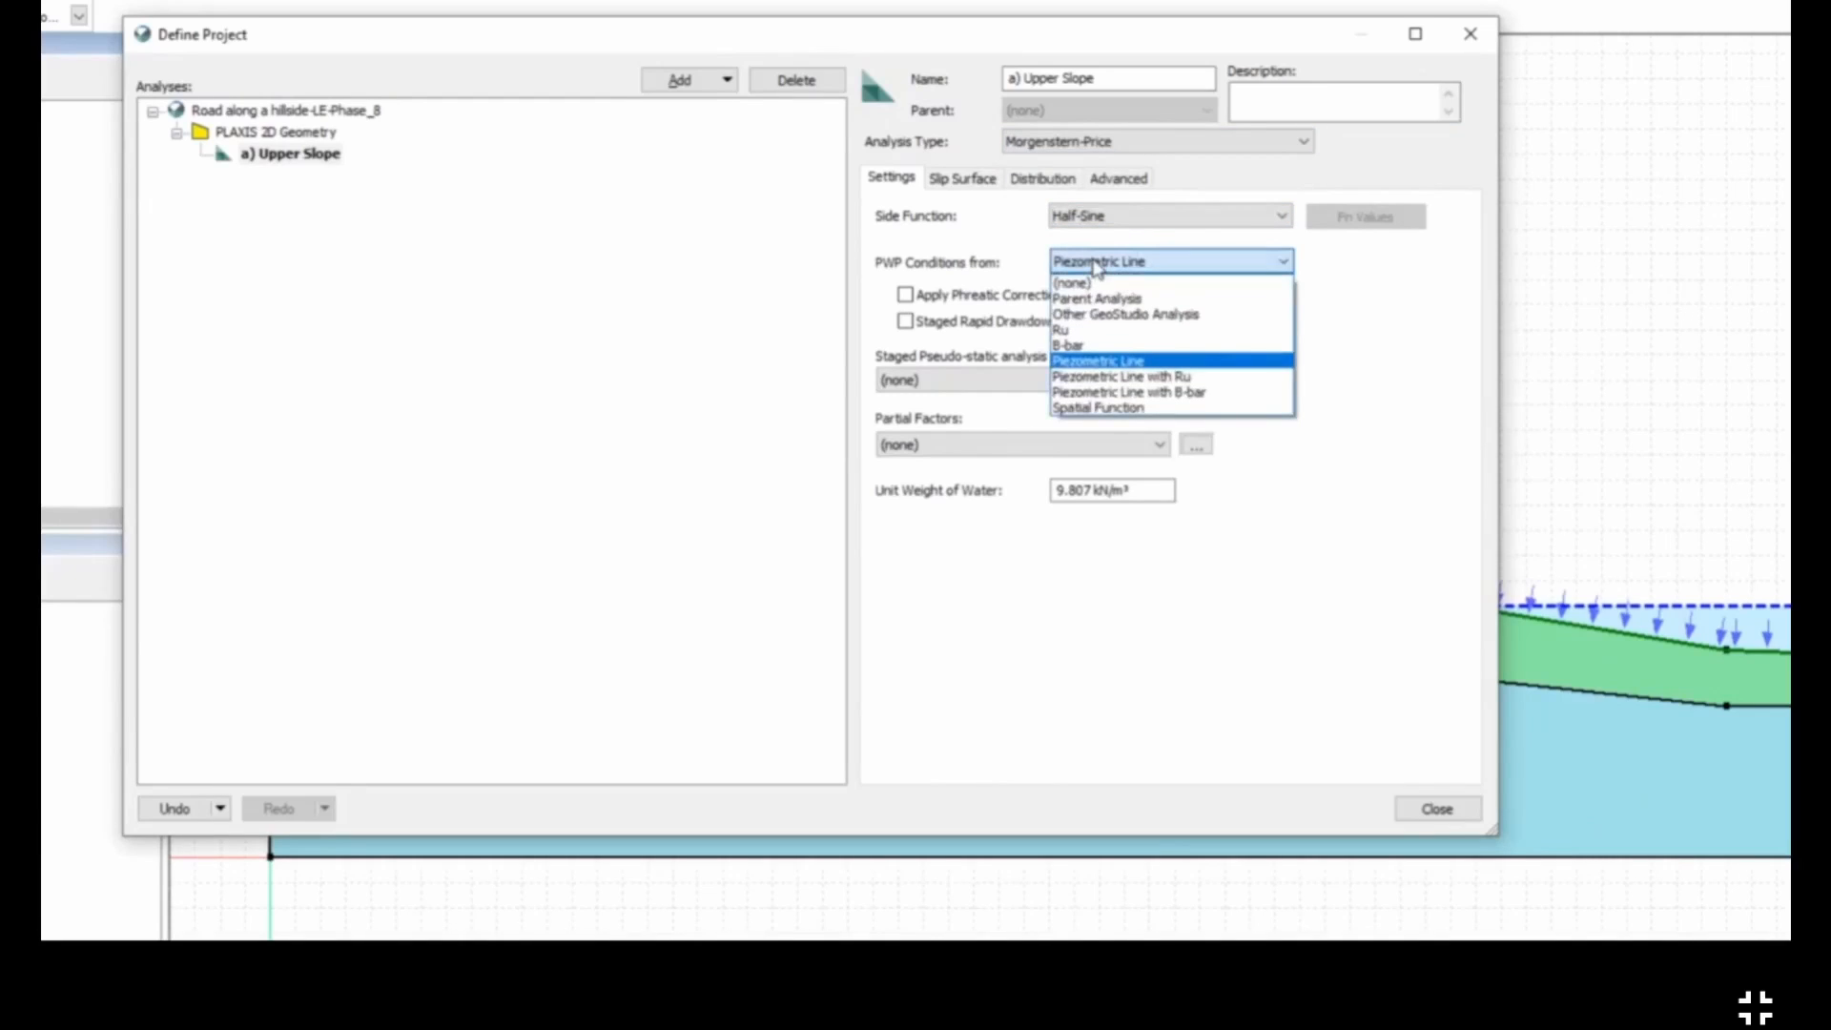
left_click(1096, 267)
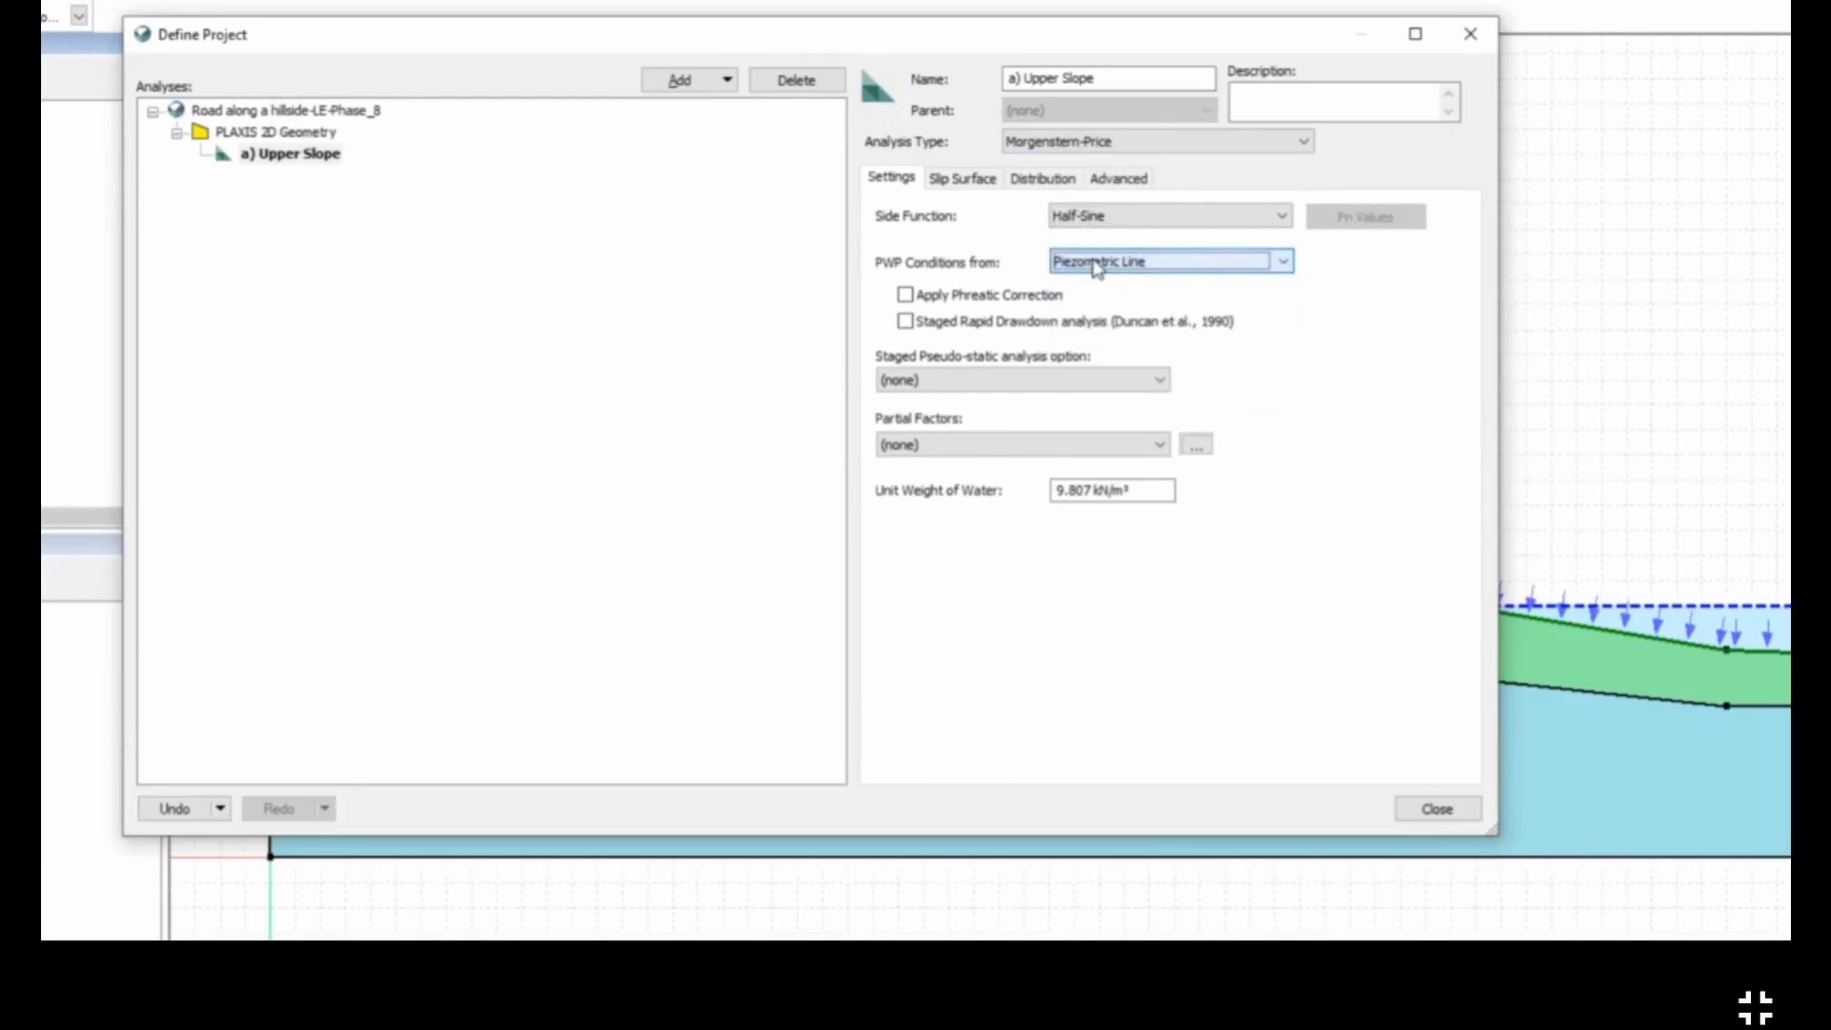
Step: Enable optimization of the critical slip surface location for the a) Upper Slope analysis and close the project definition
left_click(964, 181)
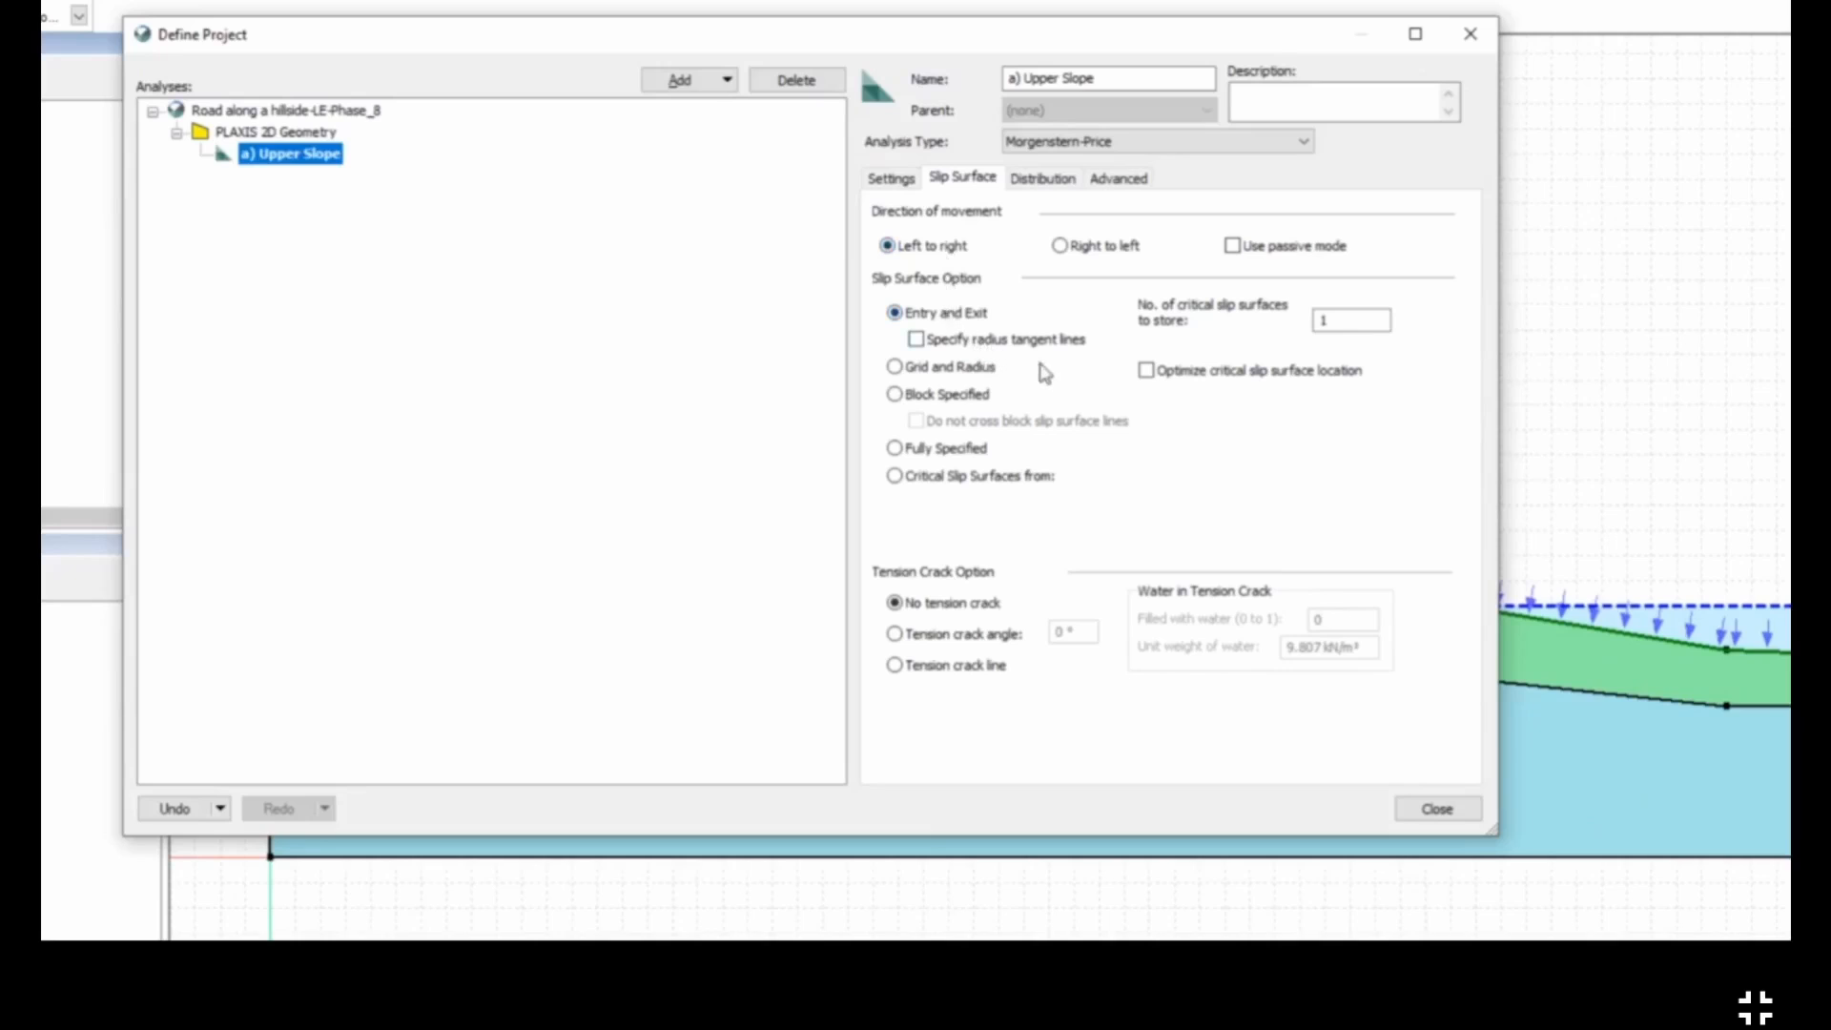
left_click(1146, 371)
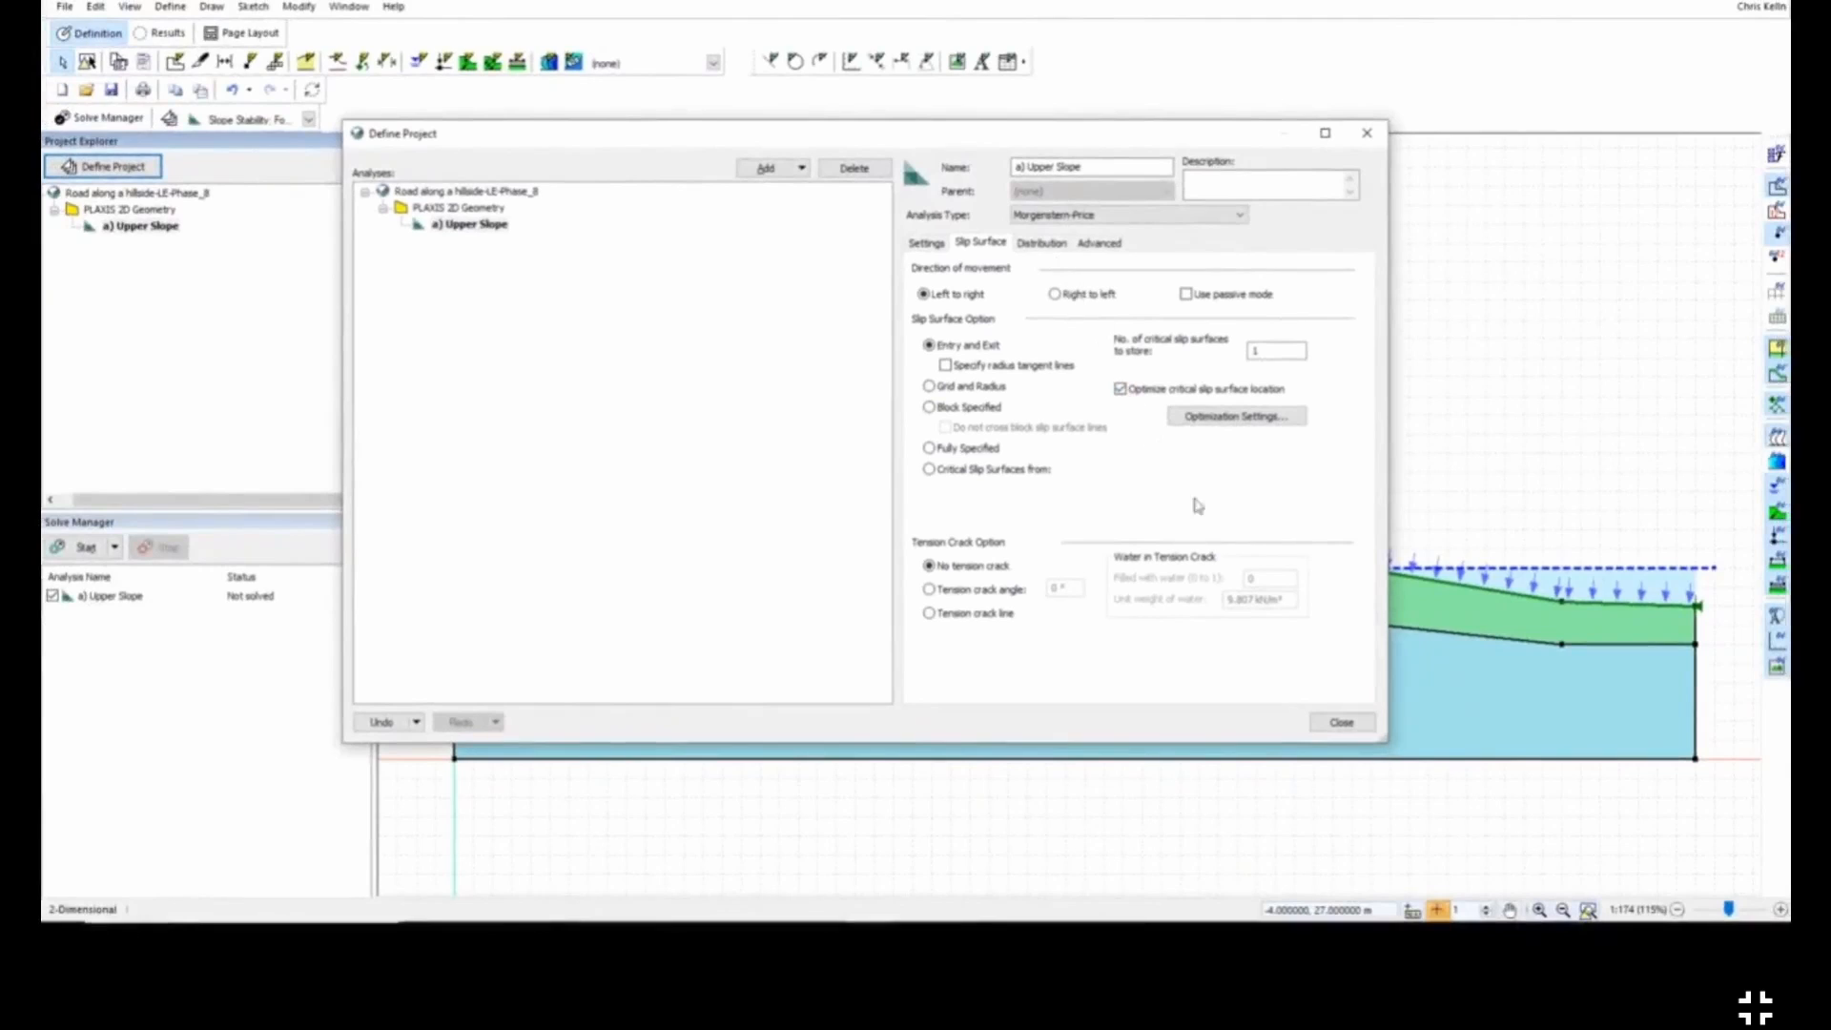
left_click(1339, 723)
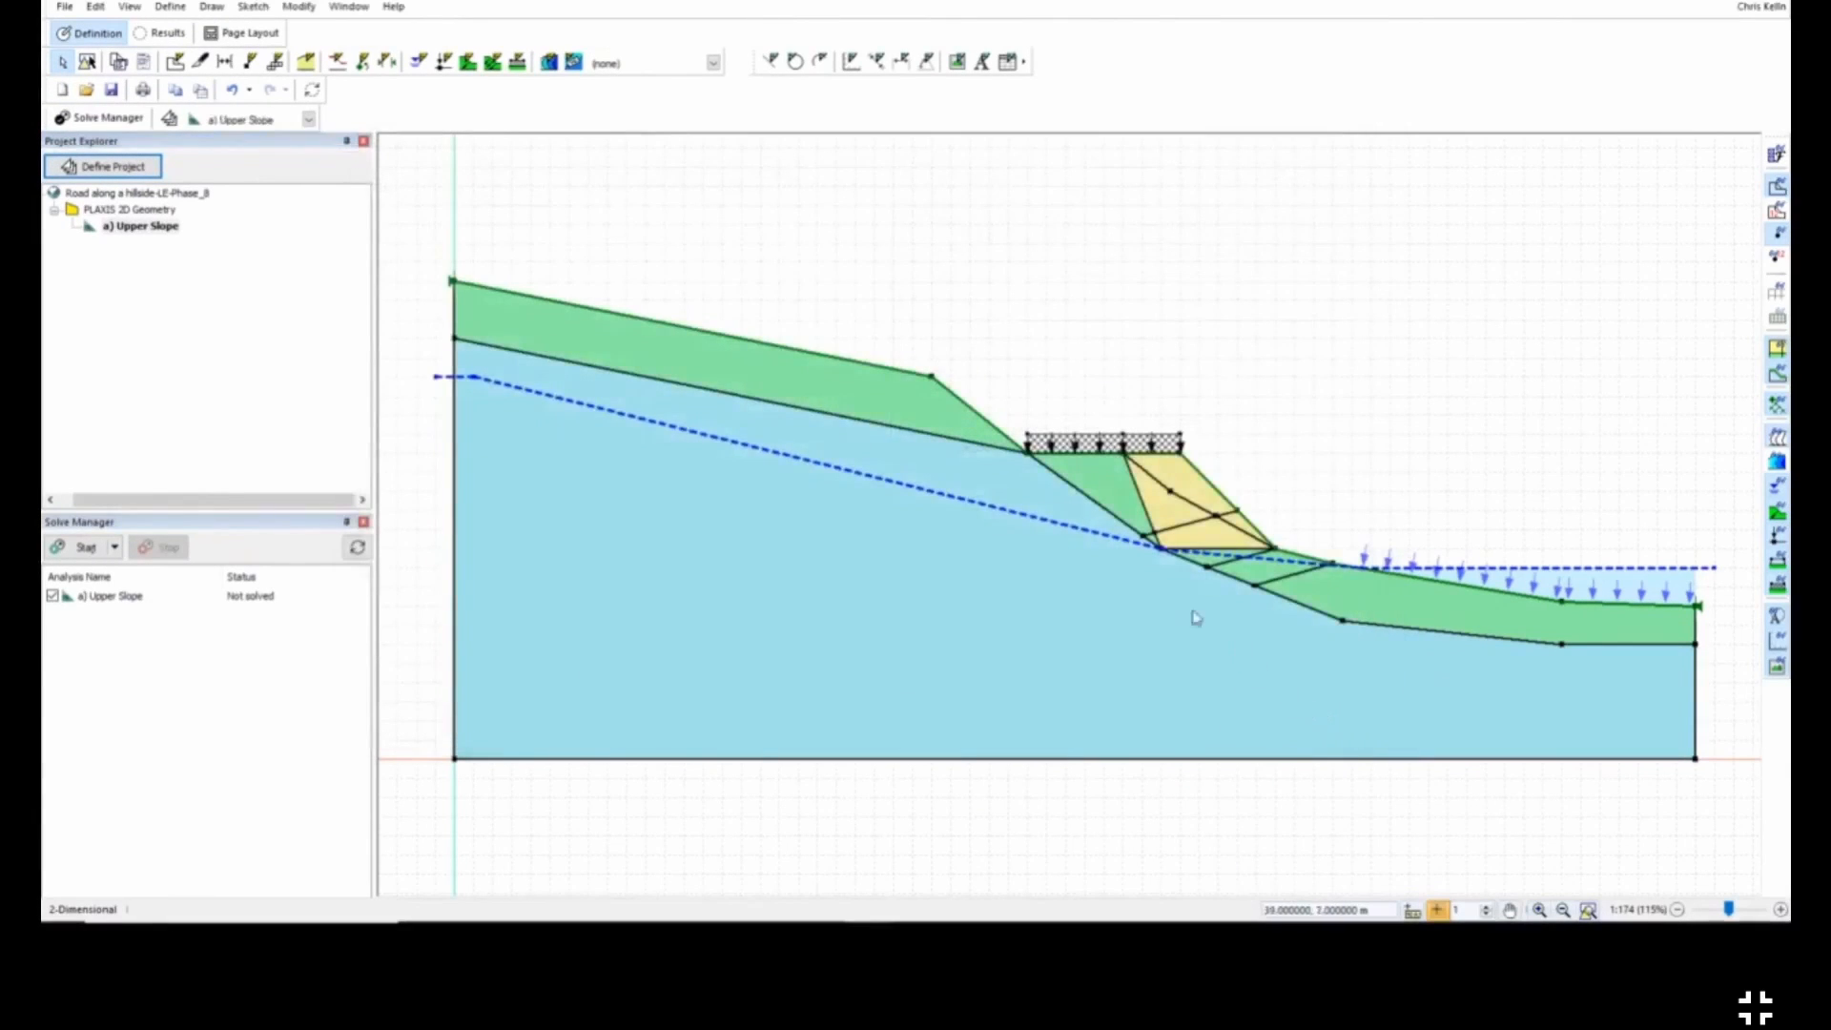
Step: Draw the slip surface entry range along the upper ground surface from about (5.8, 23.8) m to the crest at (25, 20) m
left_click(338, 64)
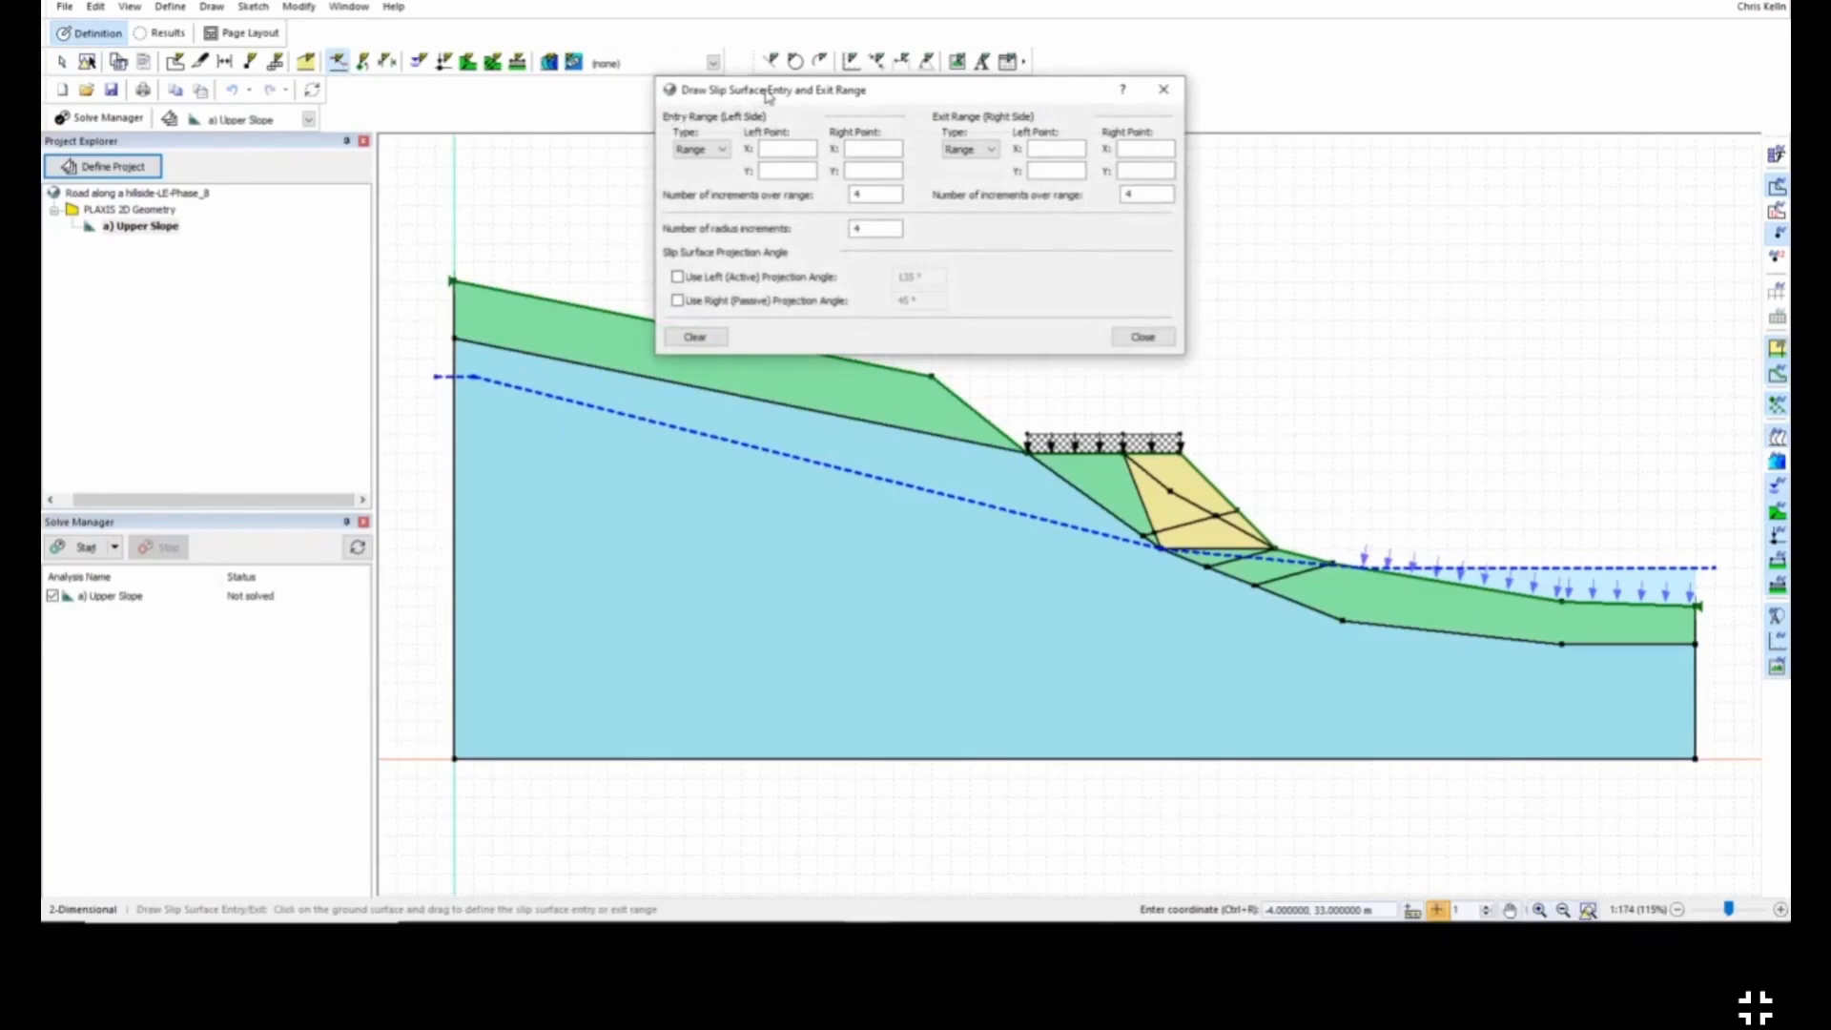
left_click_drag(768, 95, 1025, 69)
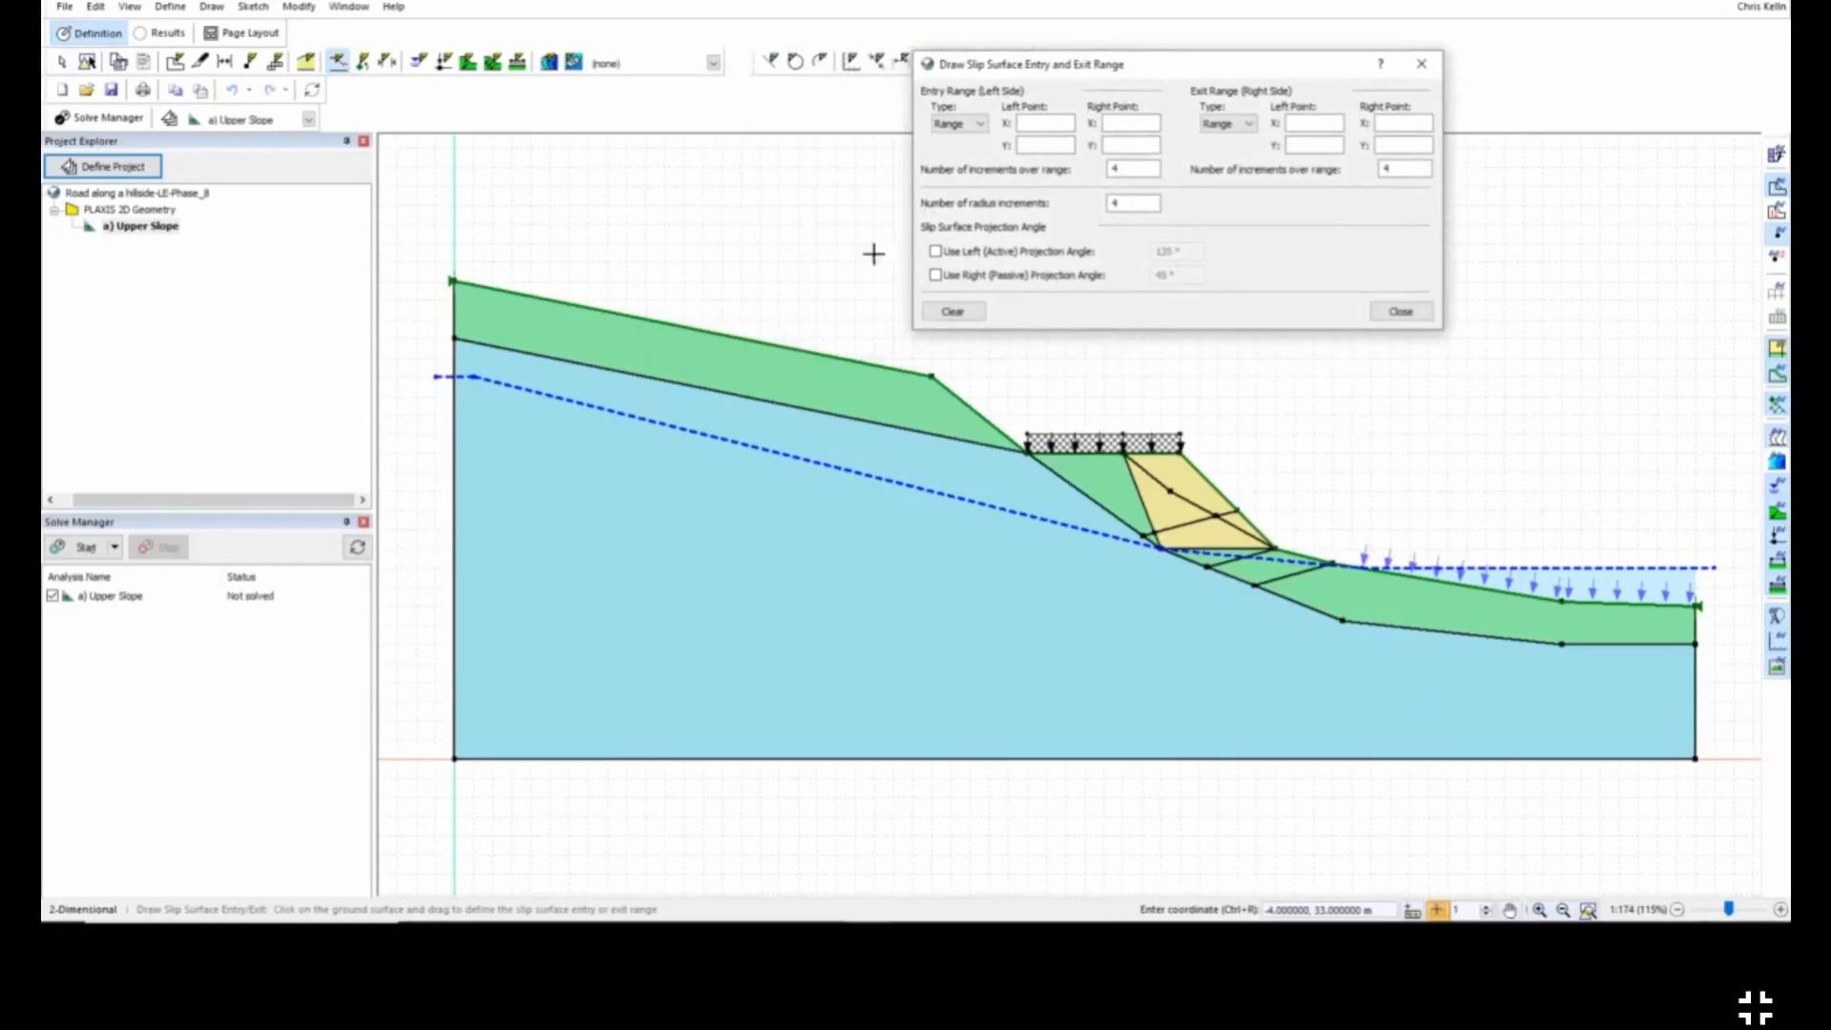
left_click_drag(565, 304, 940, 383)
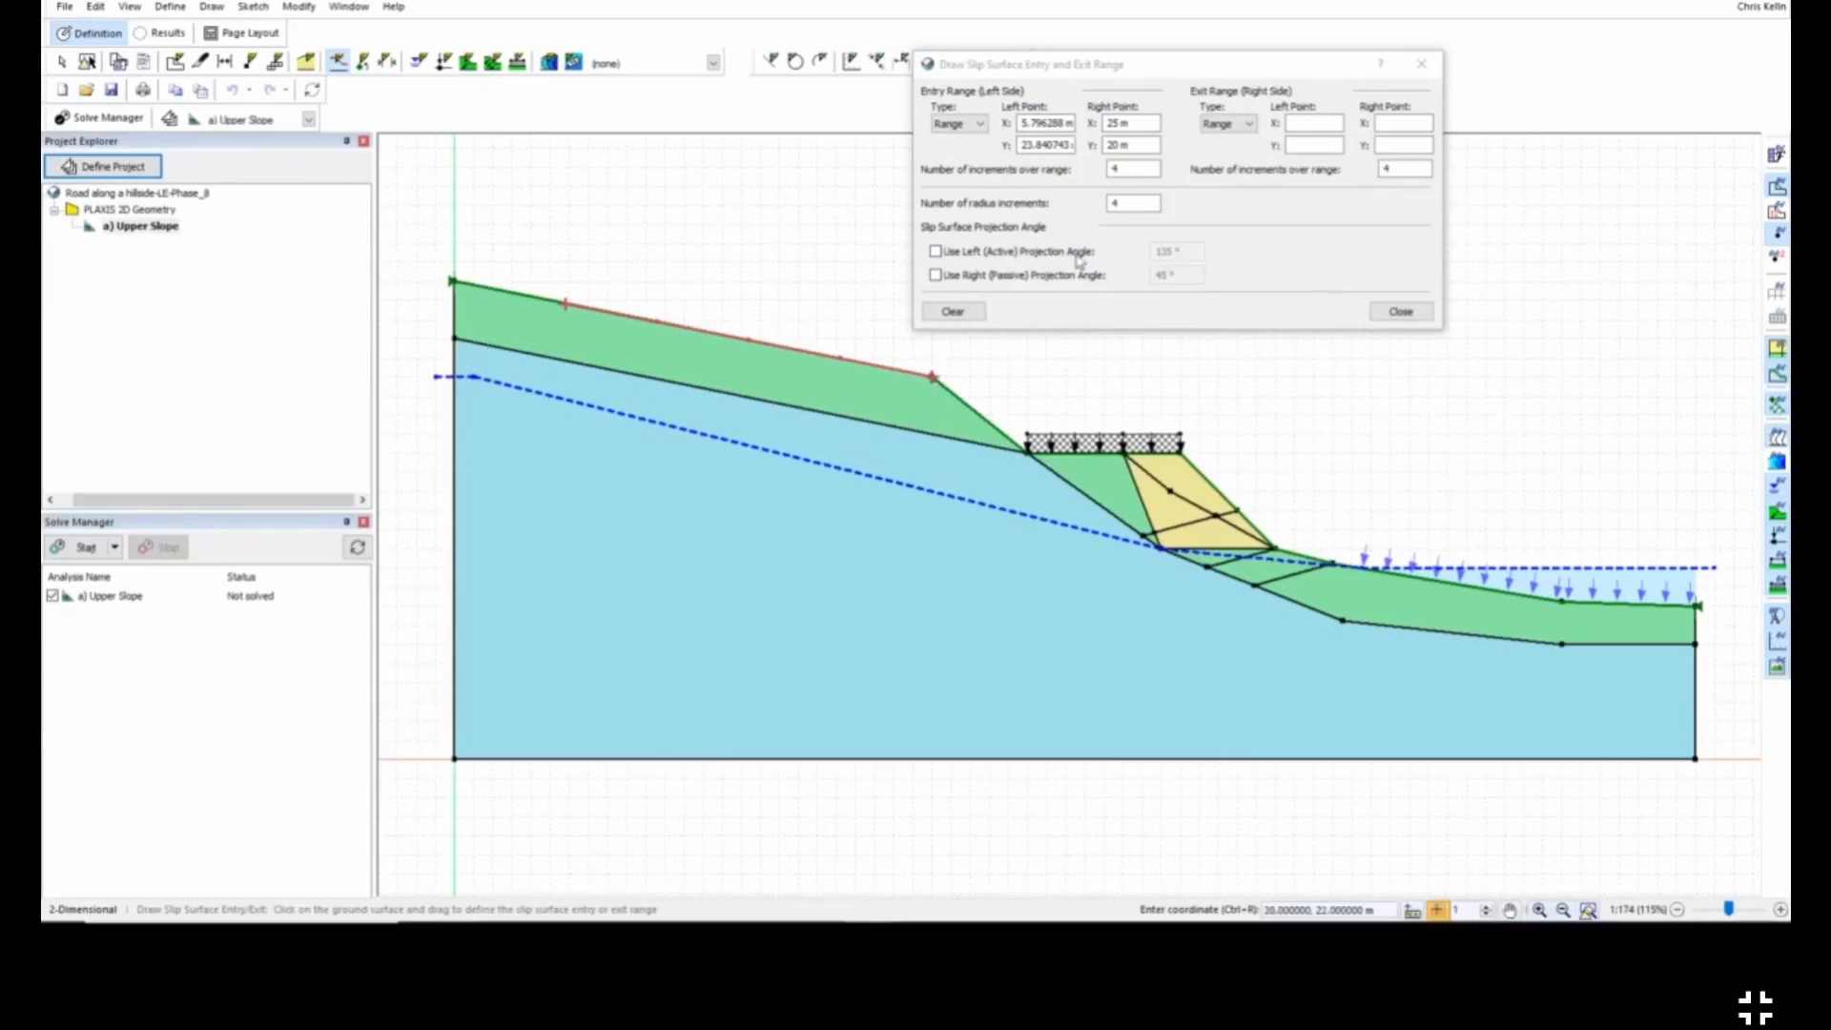
Step: Define the slip surface exit as a single point at the upper slope's toe, at (30, 16) m
left_click(1247, 125)
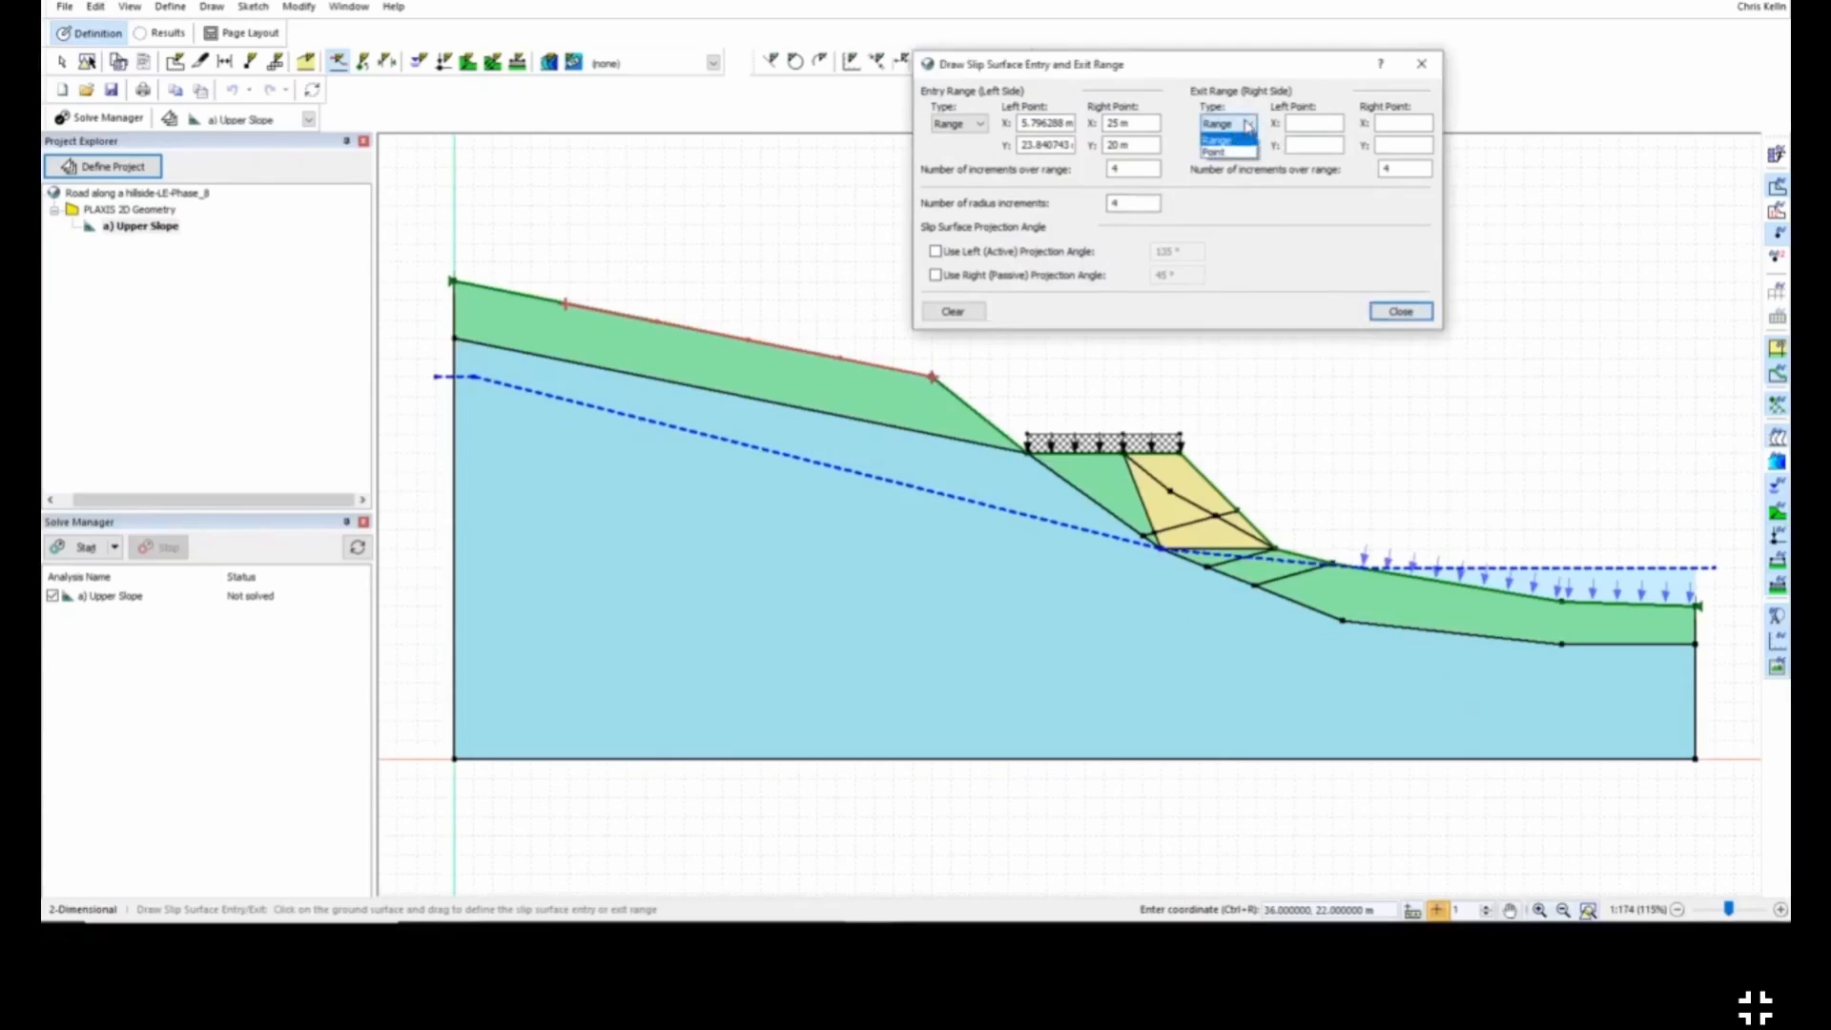
left_click(1233, 152)
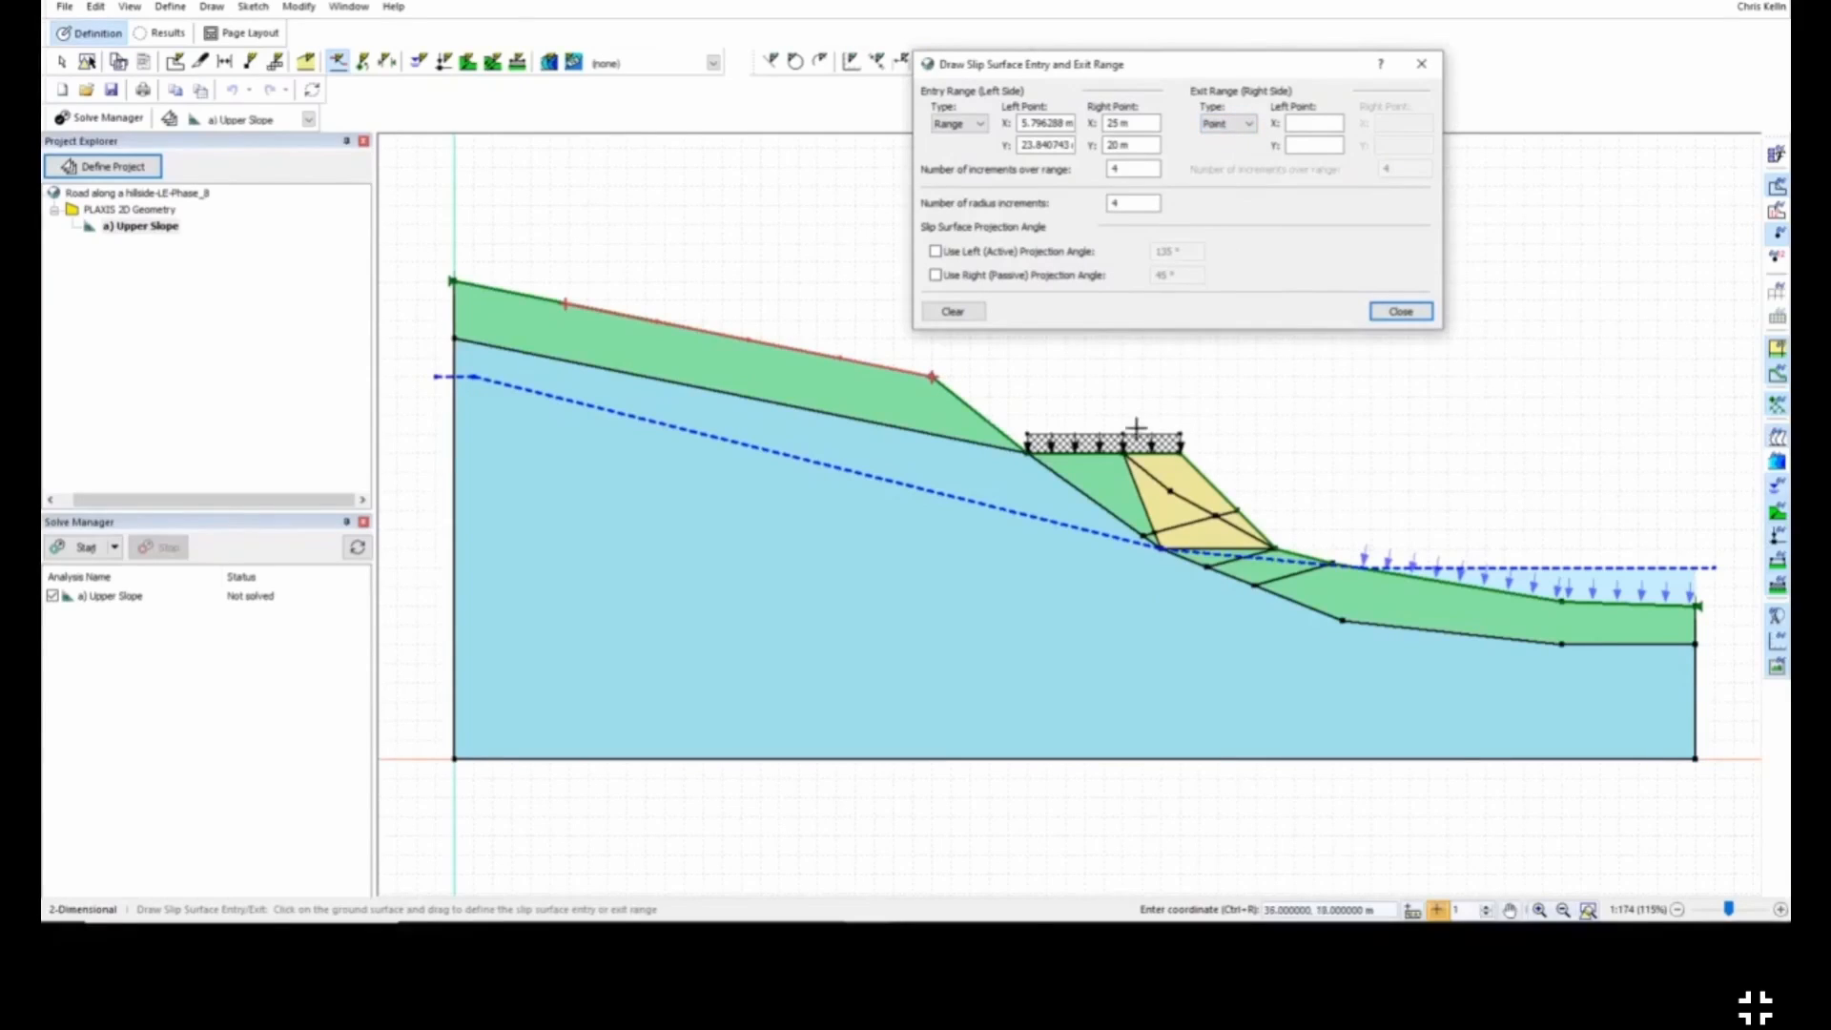
left_click(1027, 455)
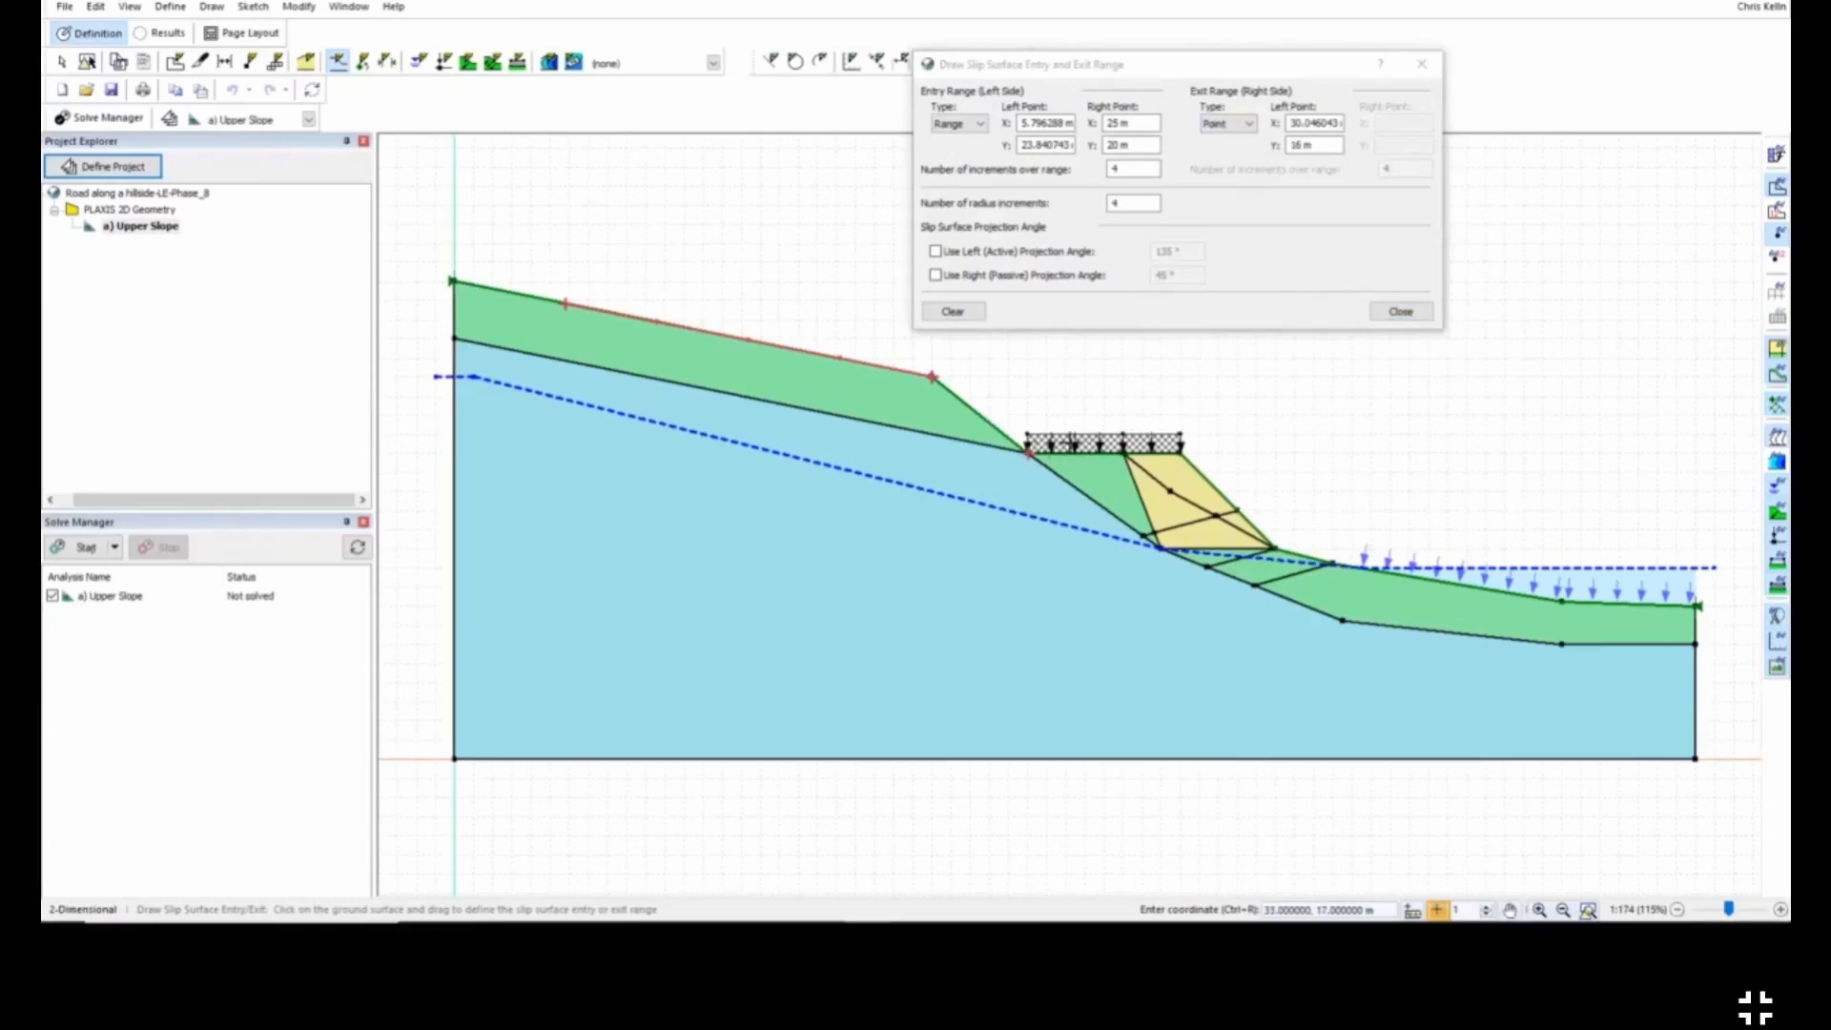
scroll(1028, 457, "up", 5)
scroll(1030, 474, "up", 3)
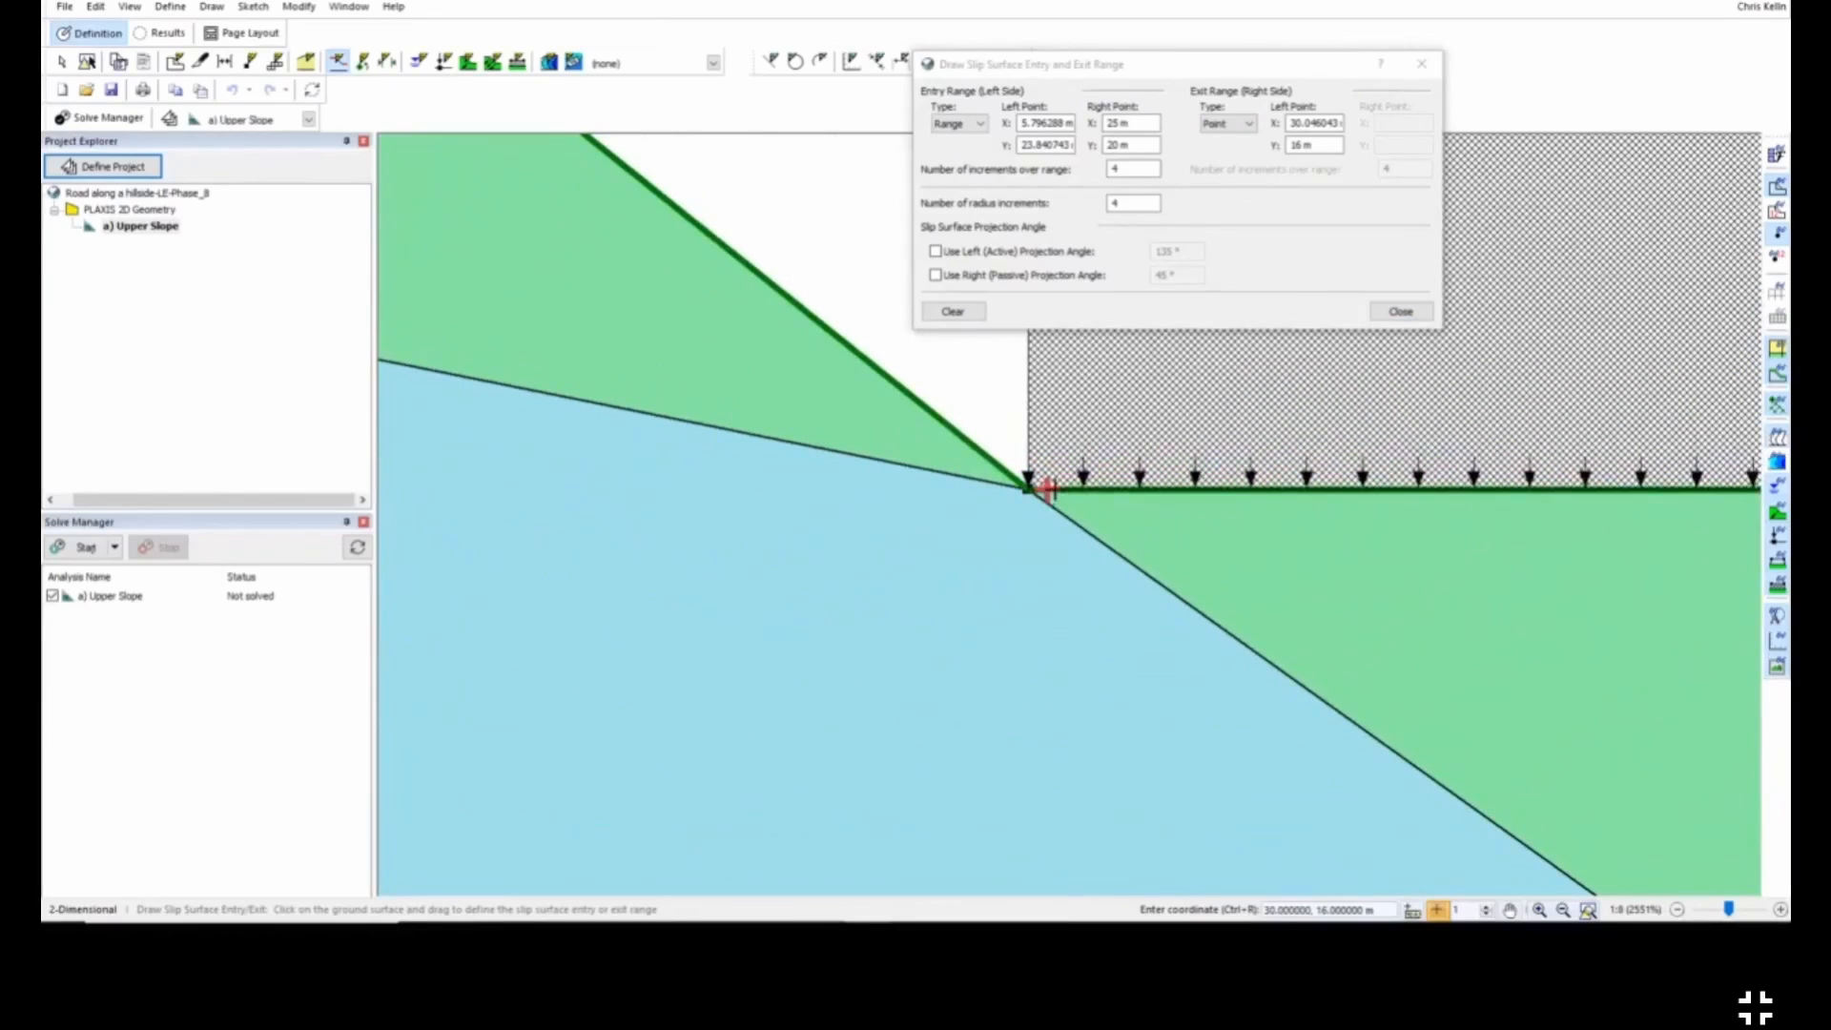
left_click(1043, 488)
scroll(1048, 420, "down", 15)
scroll(1121, 421, "up", 5)
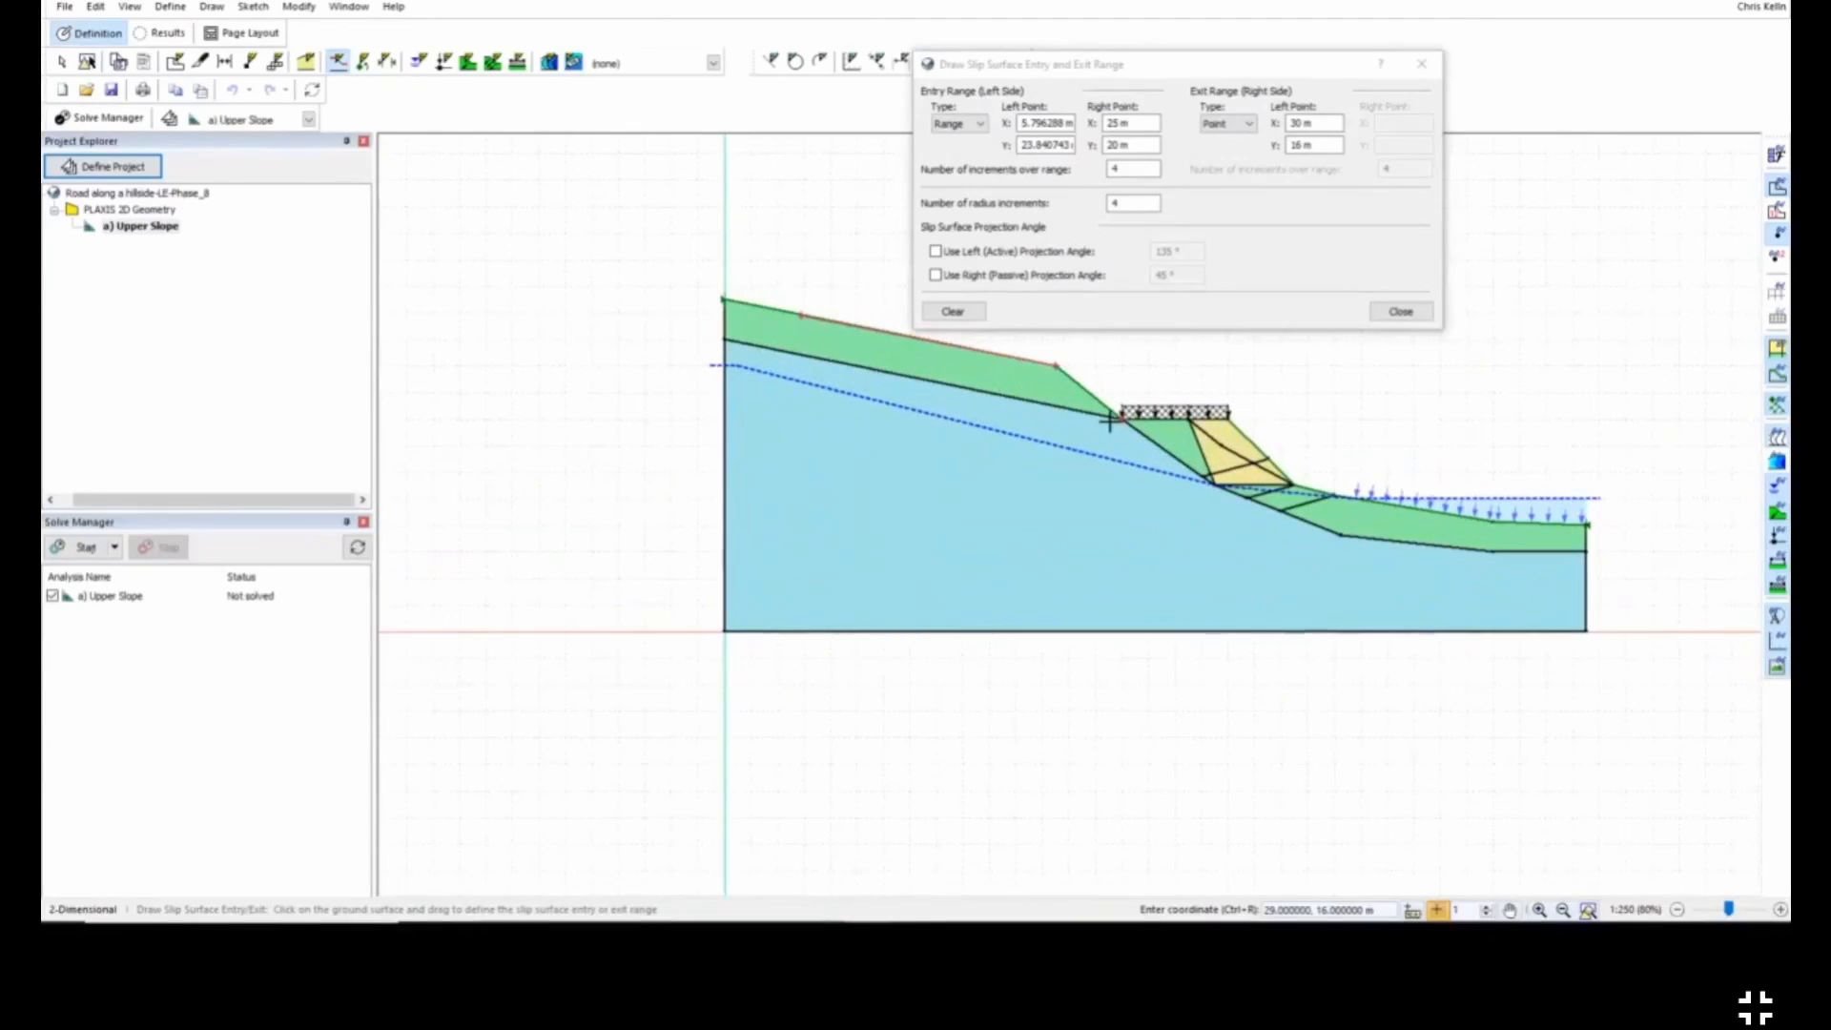
Step: Set the entry range increments and the radius increments to 10 each and finish the entry and exit definition
double_click(1125, 170)
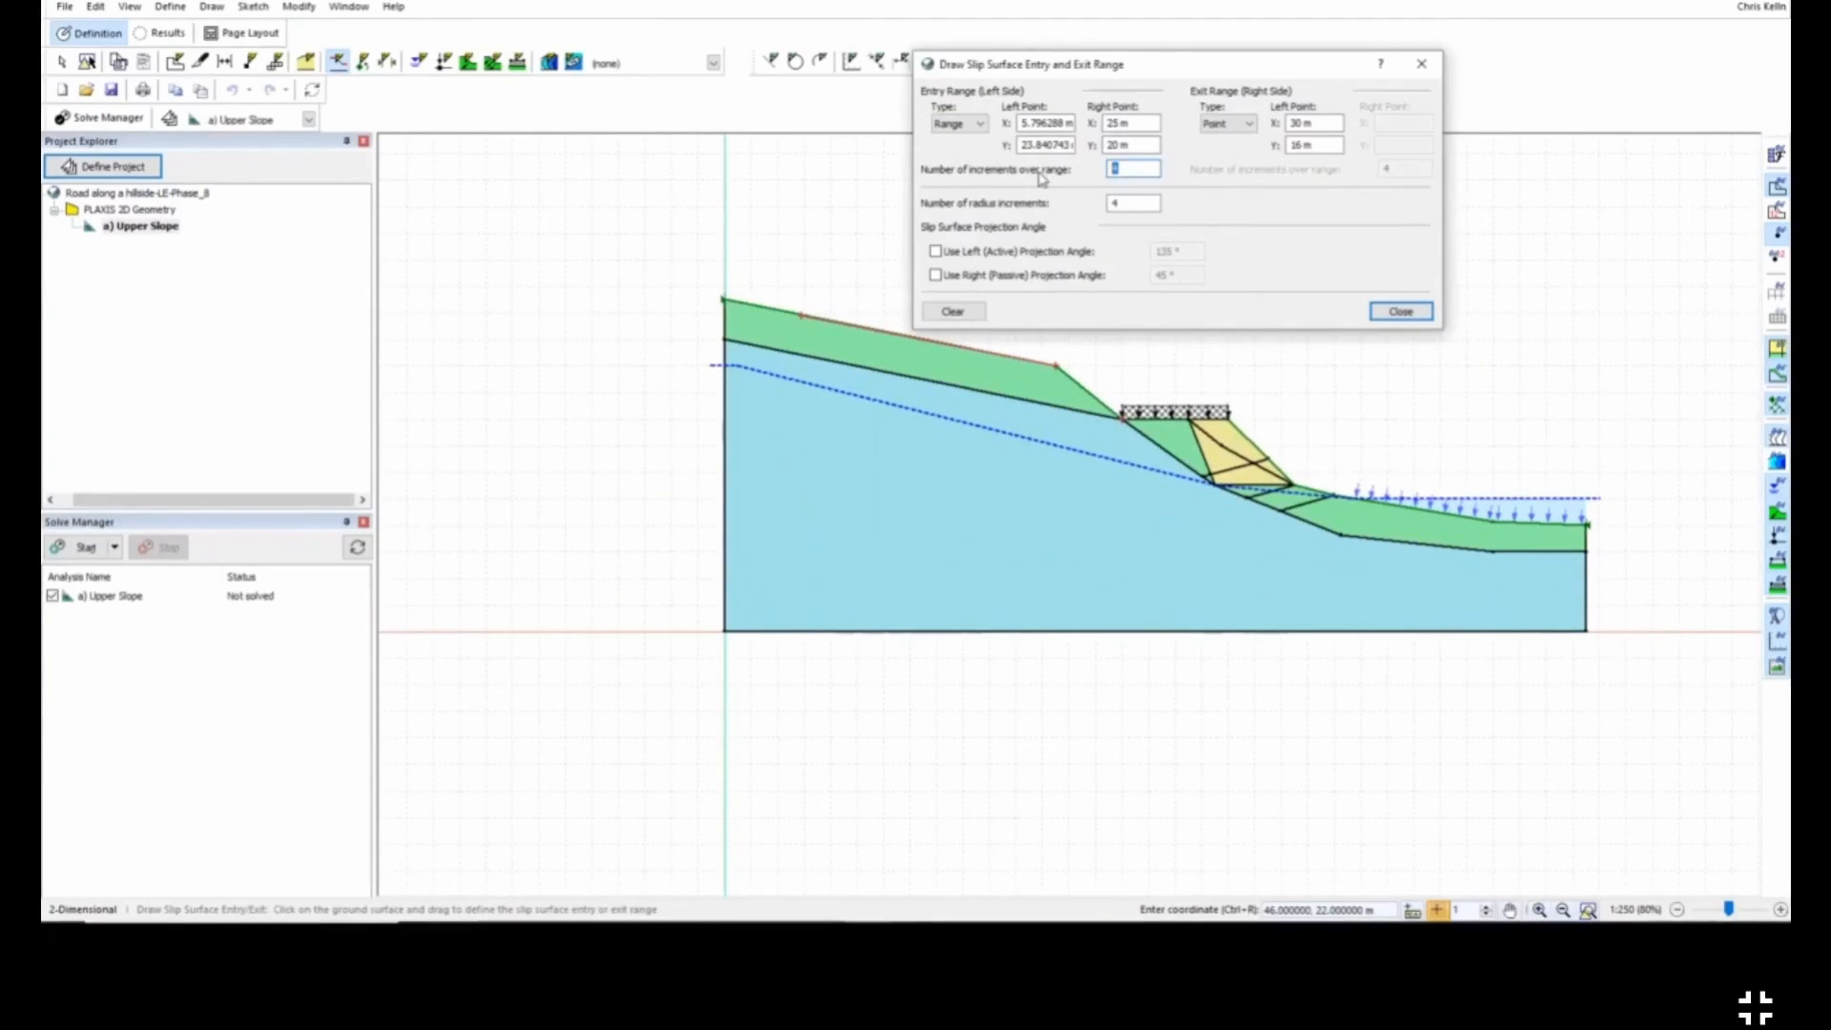
key("Tab")
key("Tab")
key("Tab")
double_click(1115, 203)
key("Tab")
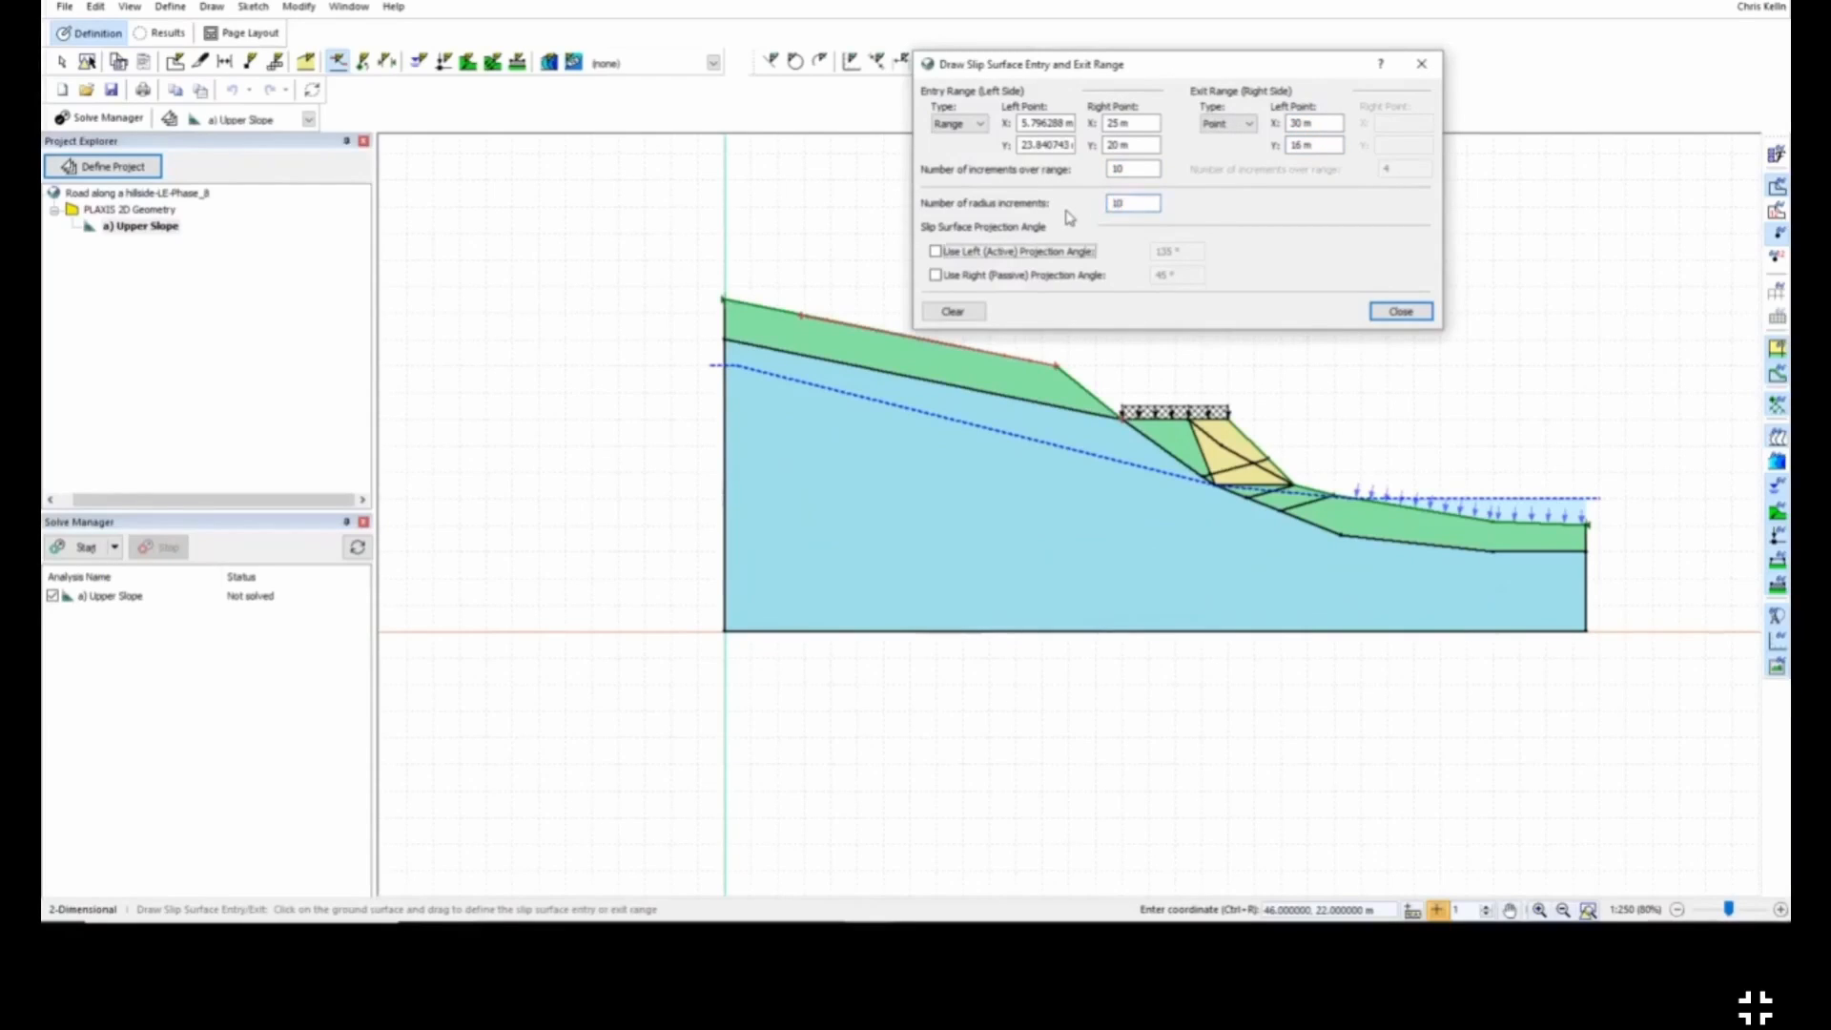
left_click(1400, 311)
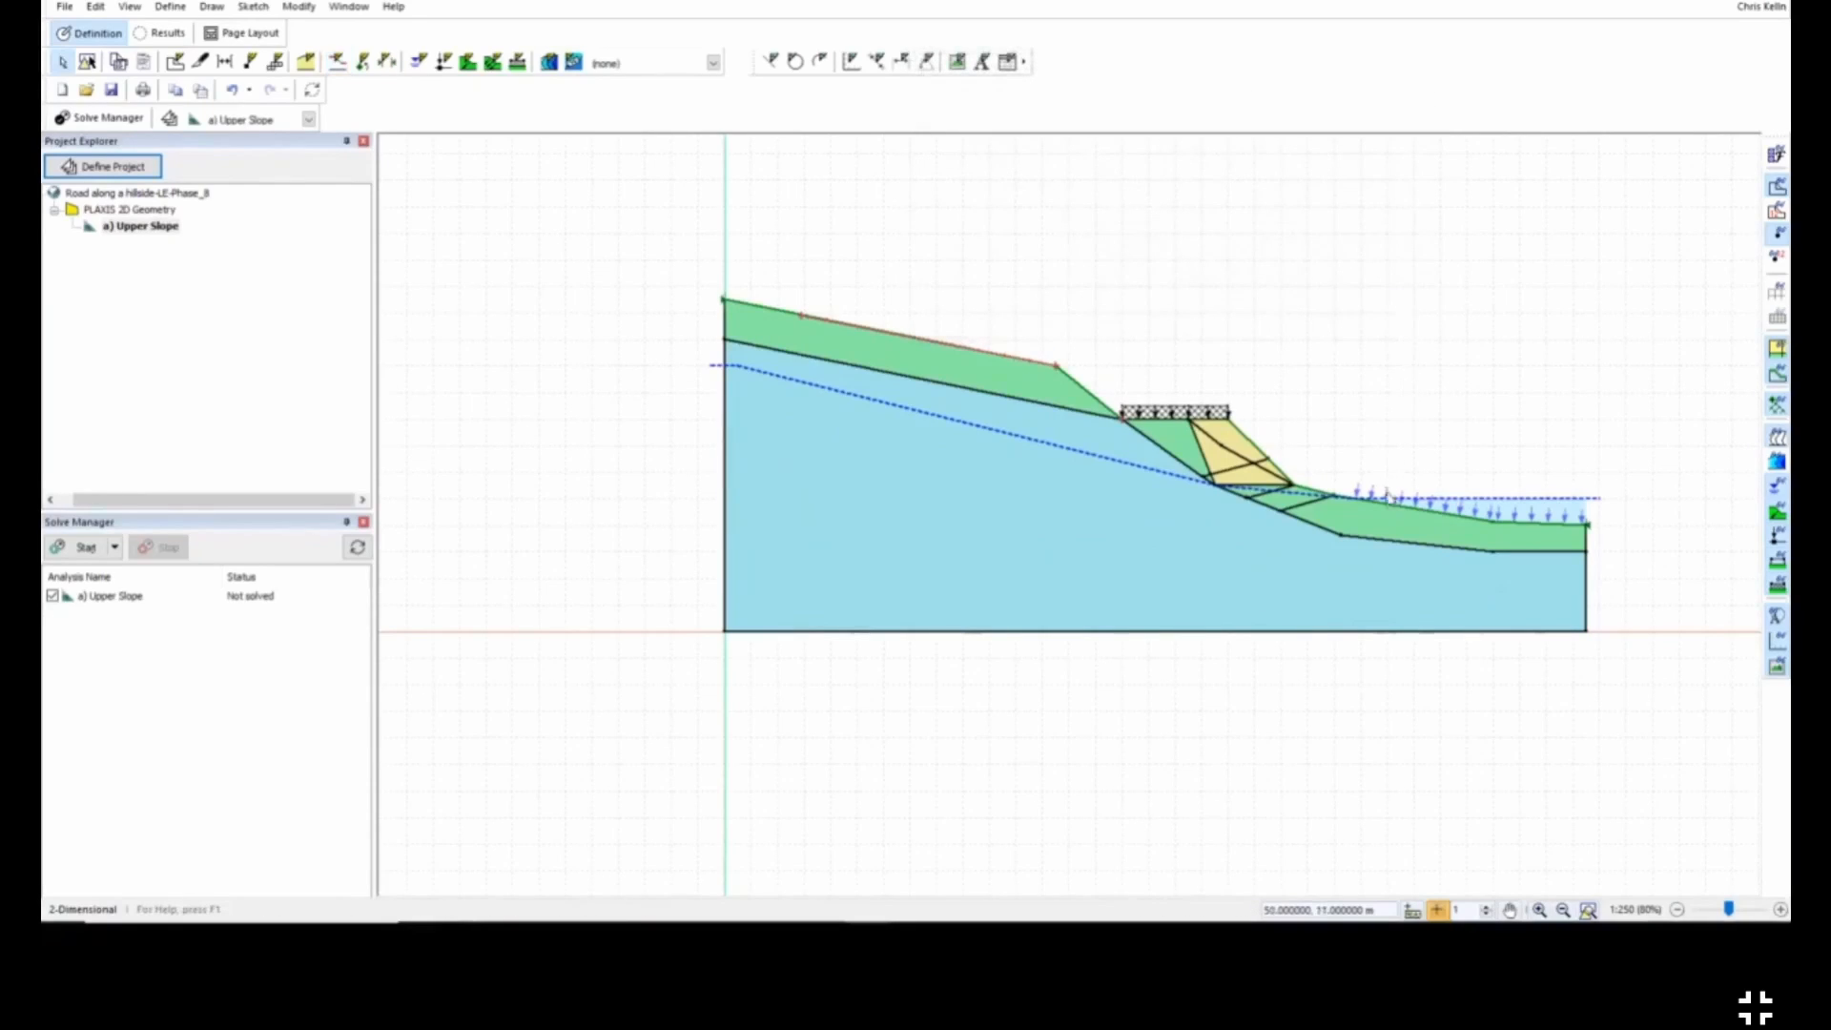
Step: Solve the a) Upper Slope analysis and fit the whole model with its critical slip surface in view
left_click_drag(1392, 505, 1233, 582)
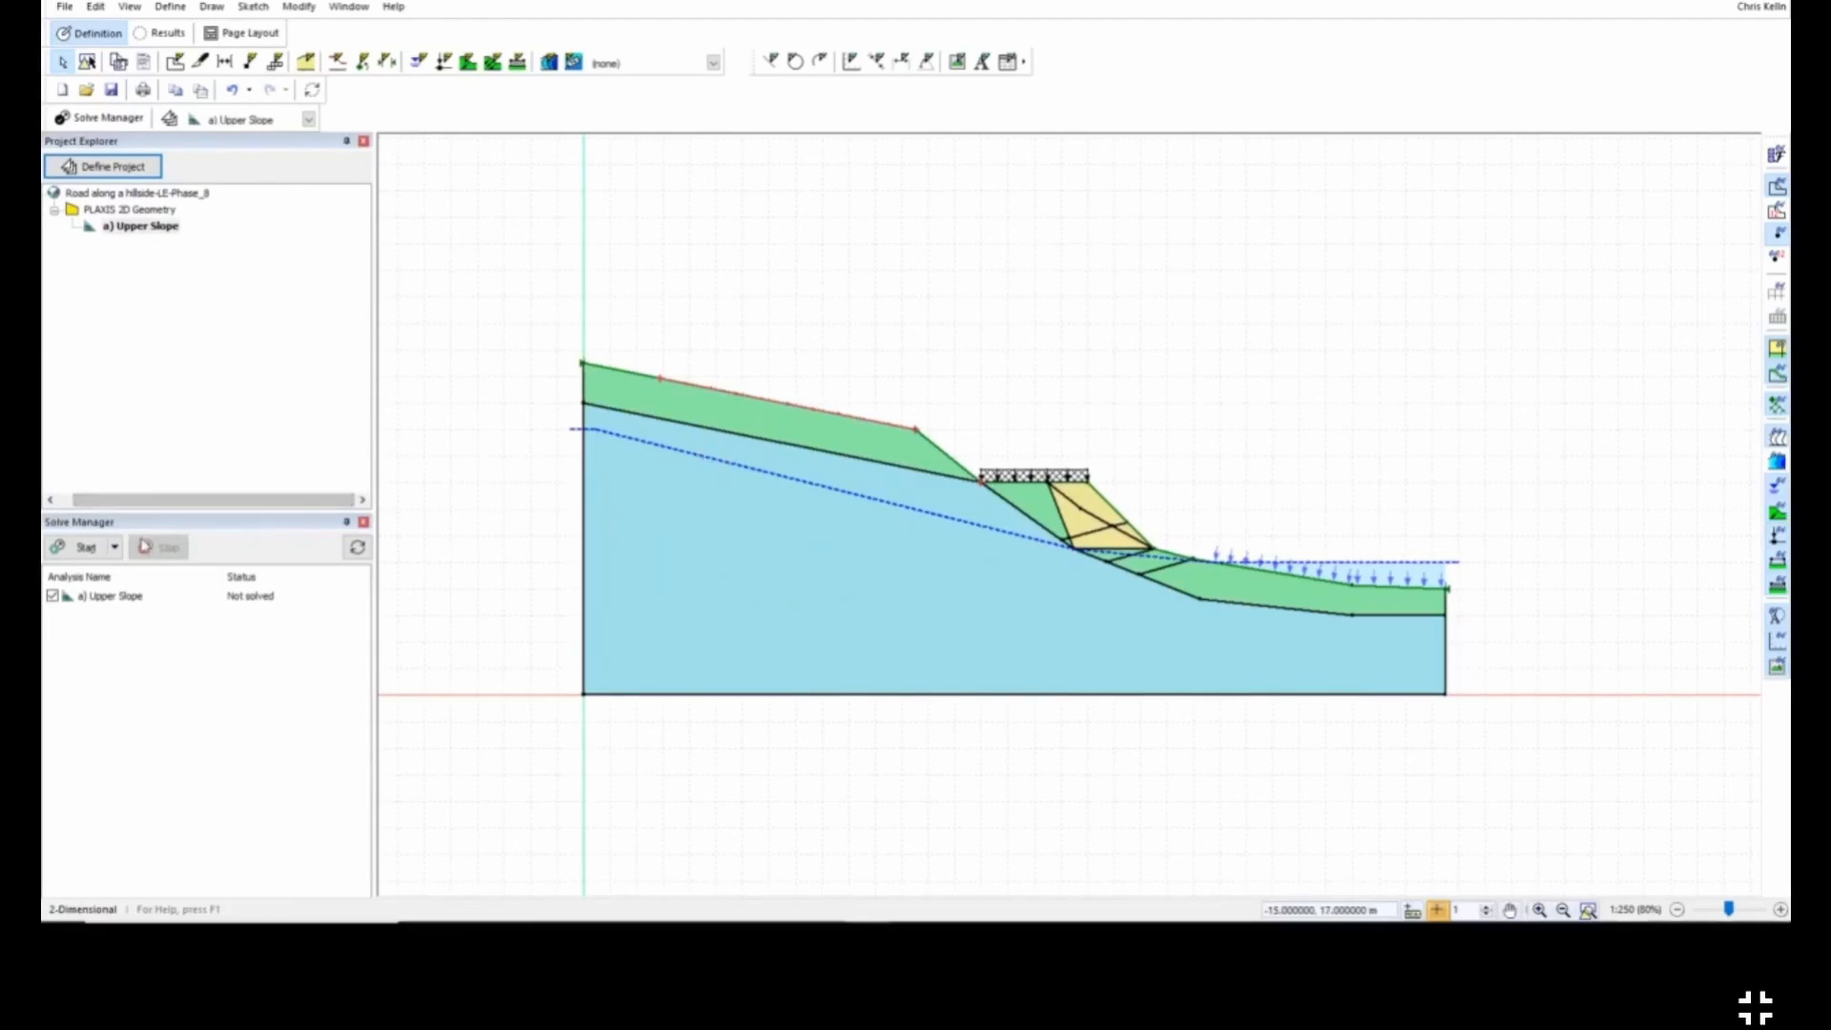
left_click(87, 549)
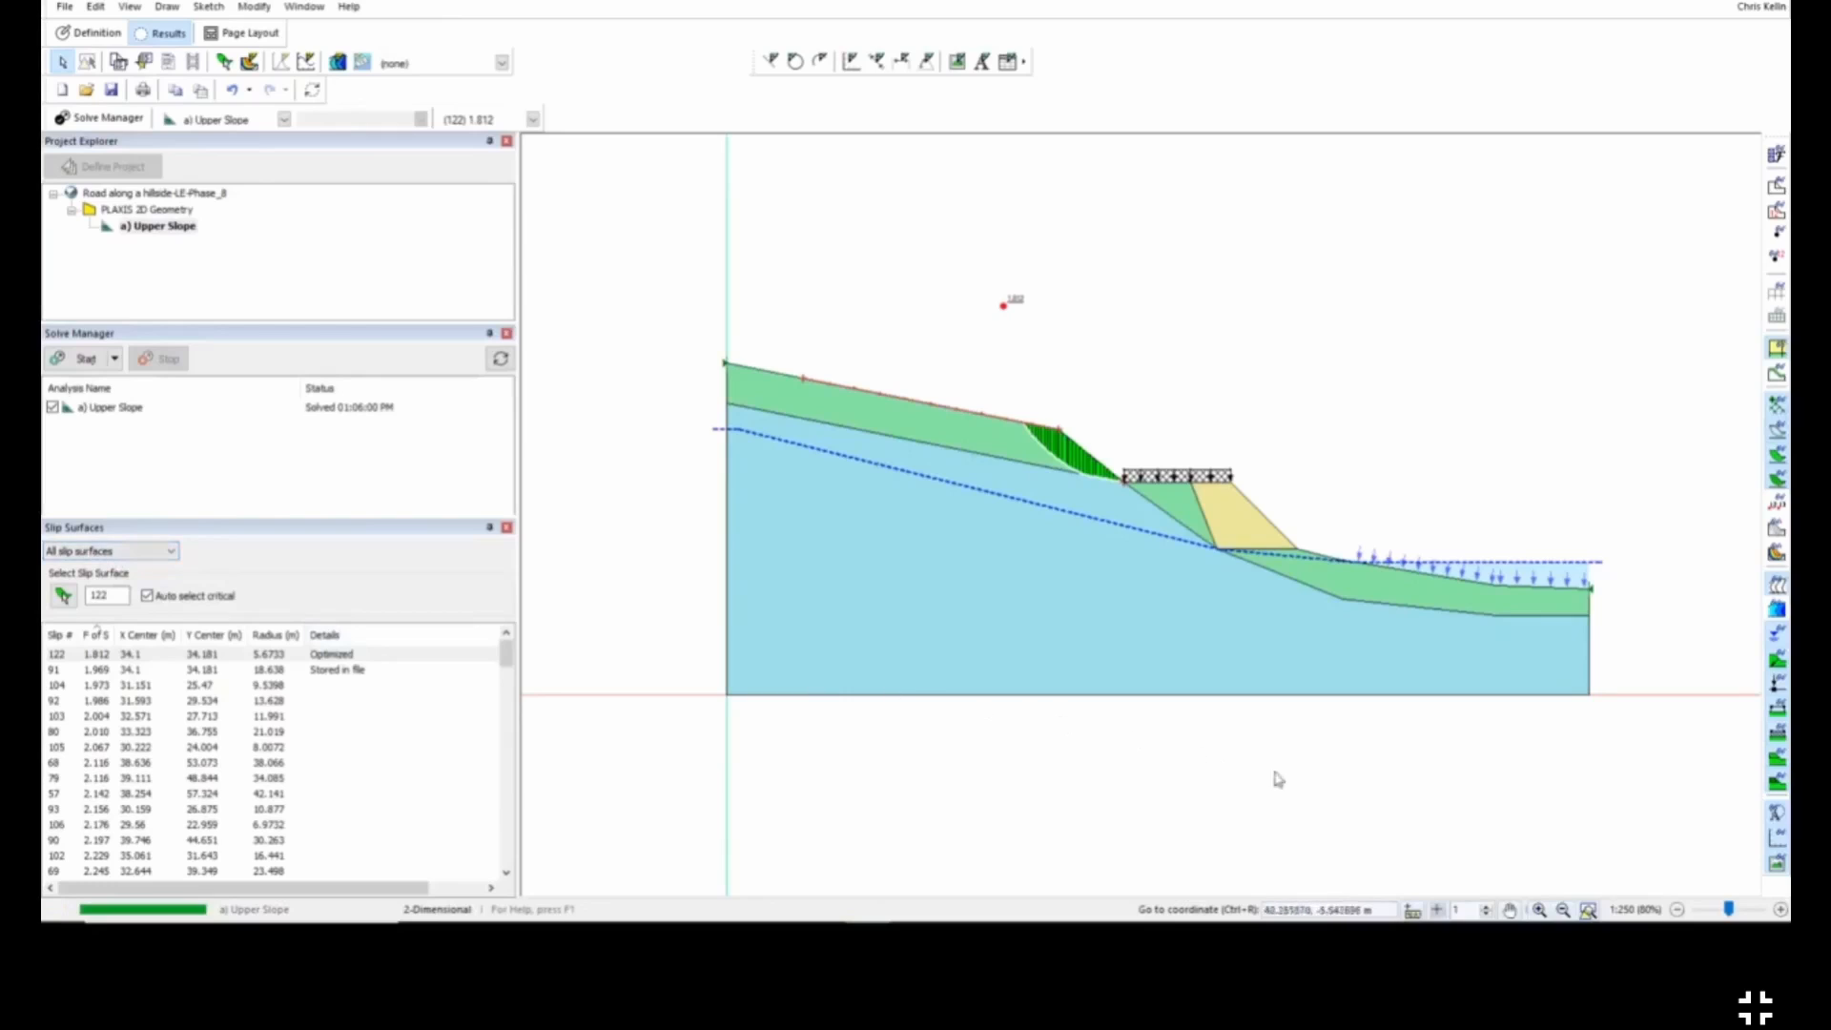
left_click(1588, 910)
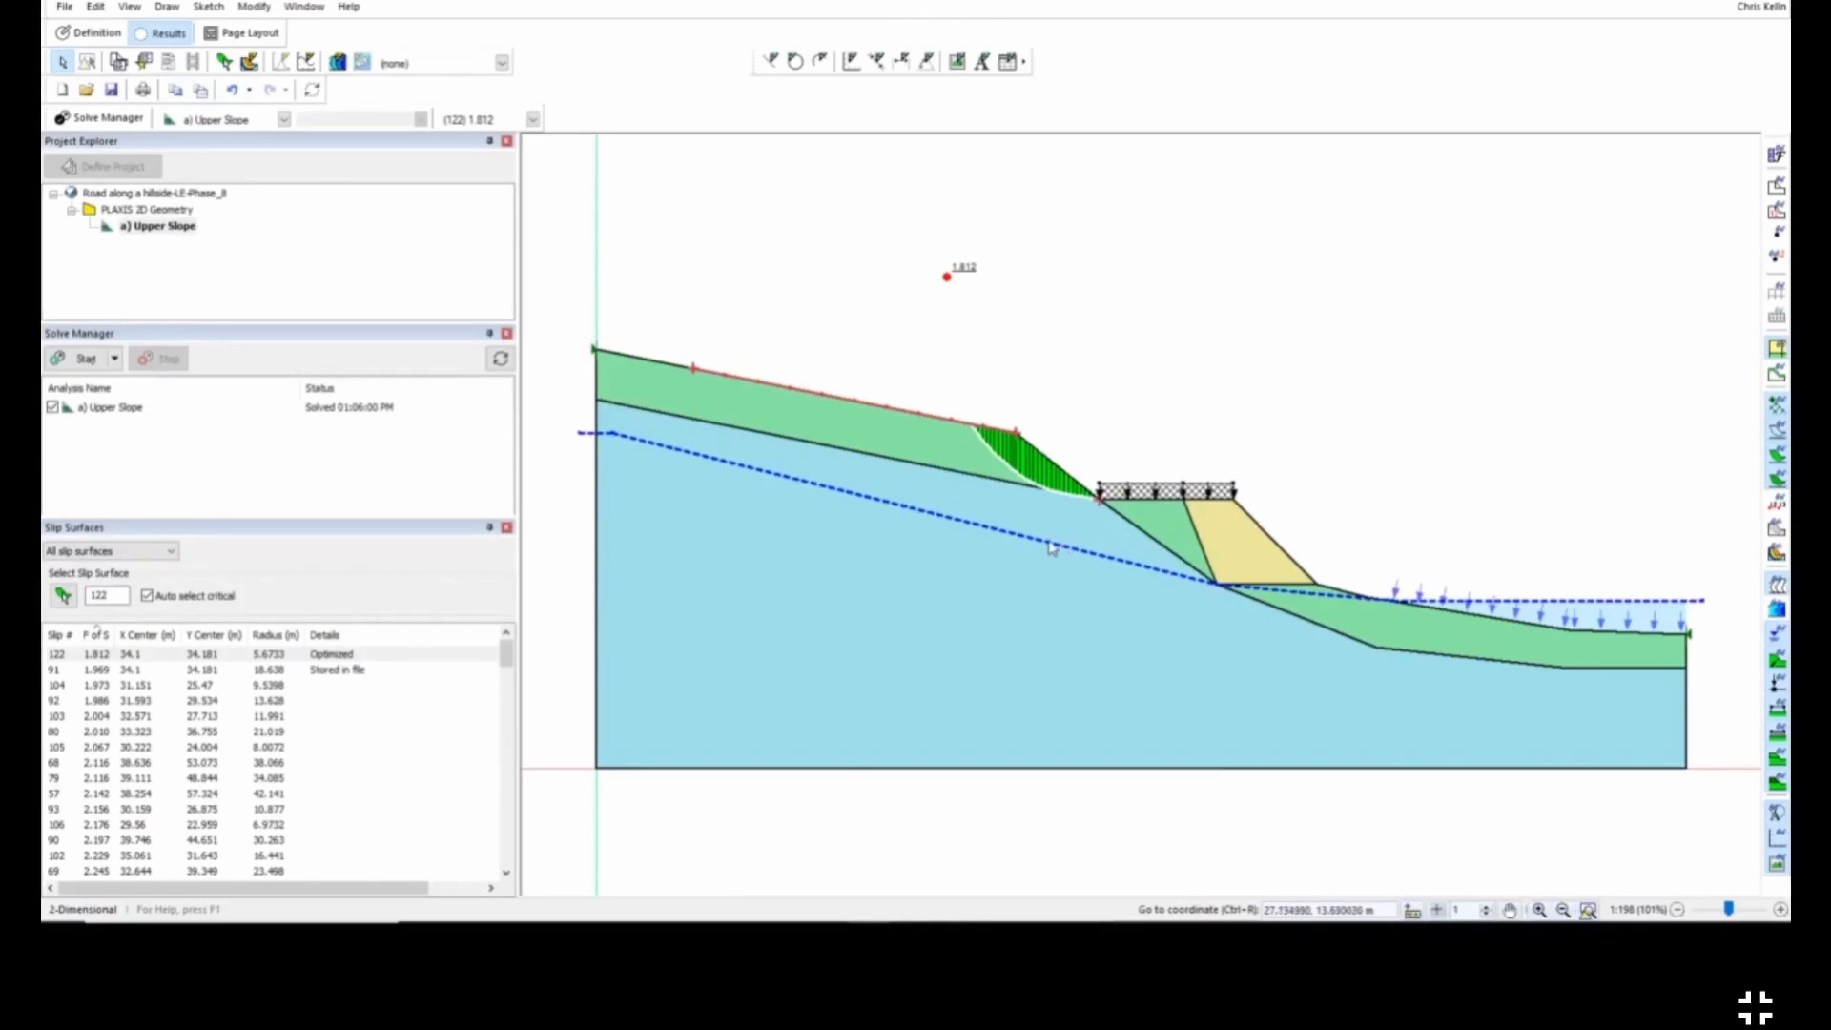
Step: Clone the a) Upper Slope analysis in the project definition and name the copy "b) Lower Slope"
left_click(90, 32)
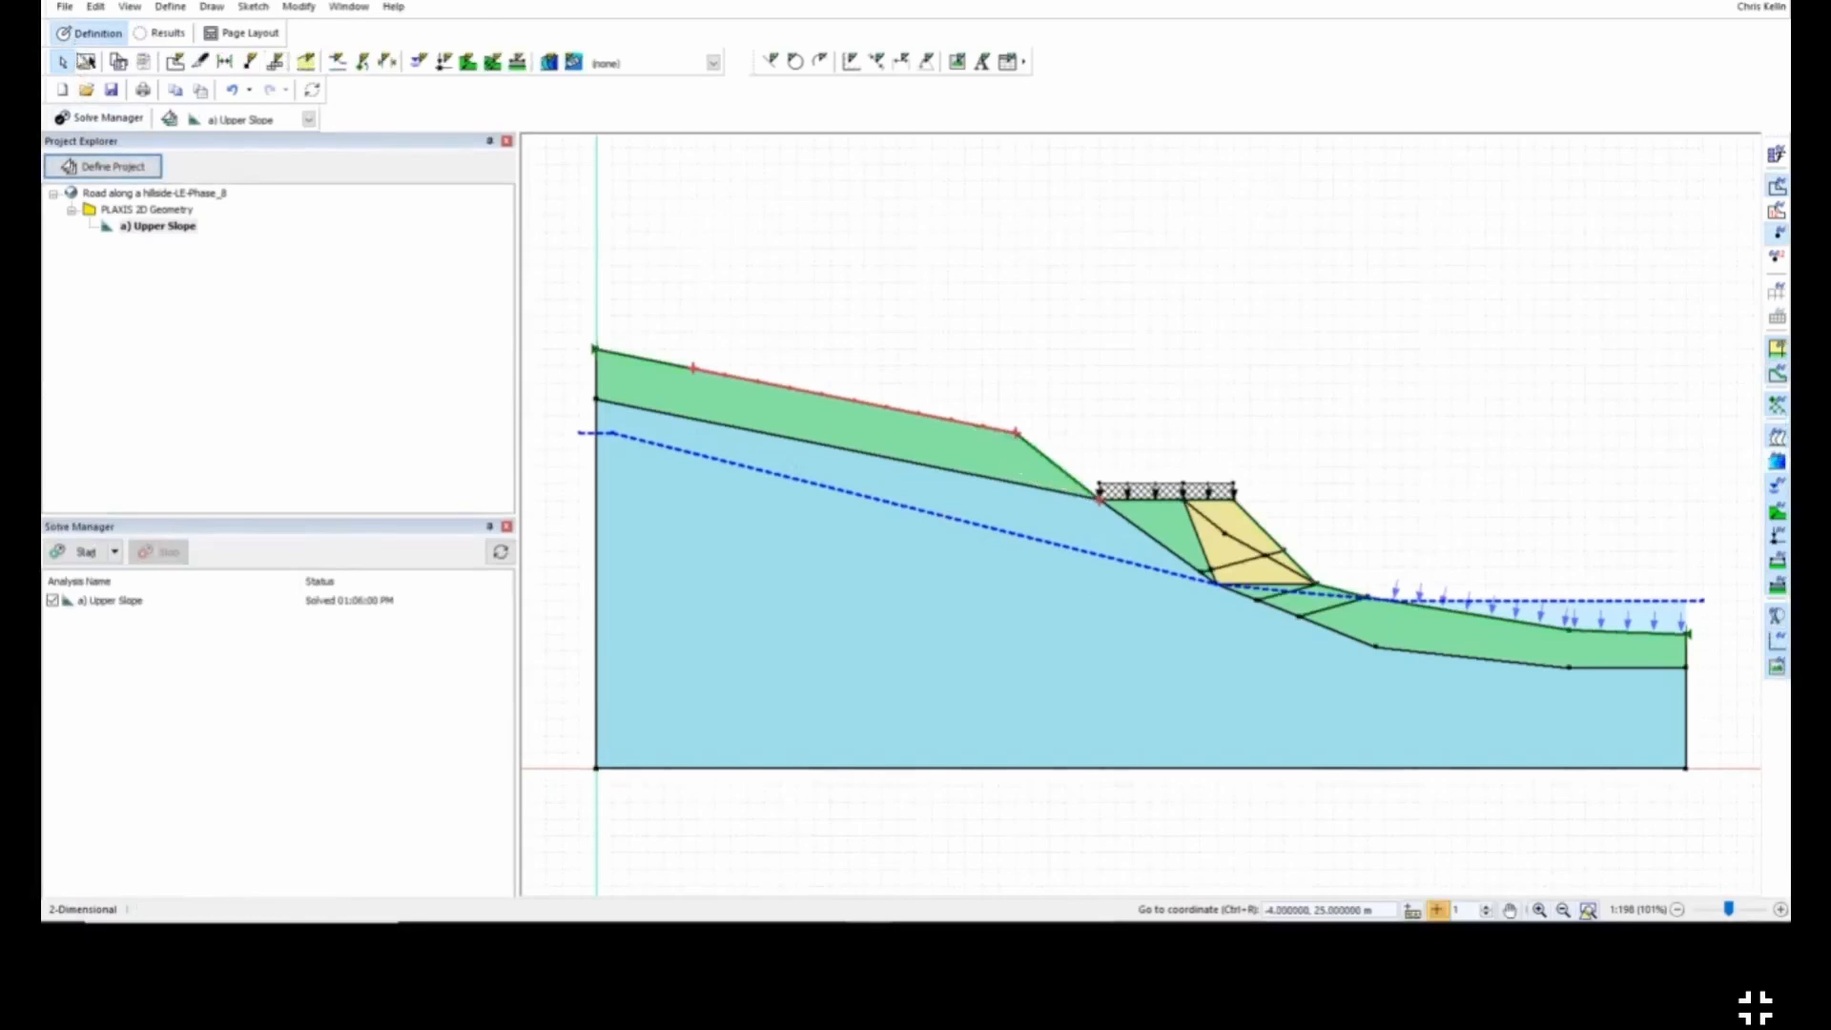
left_click(102, 166)
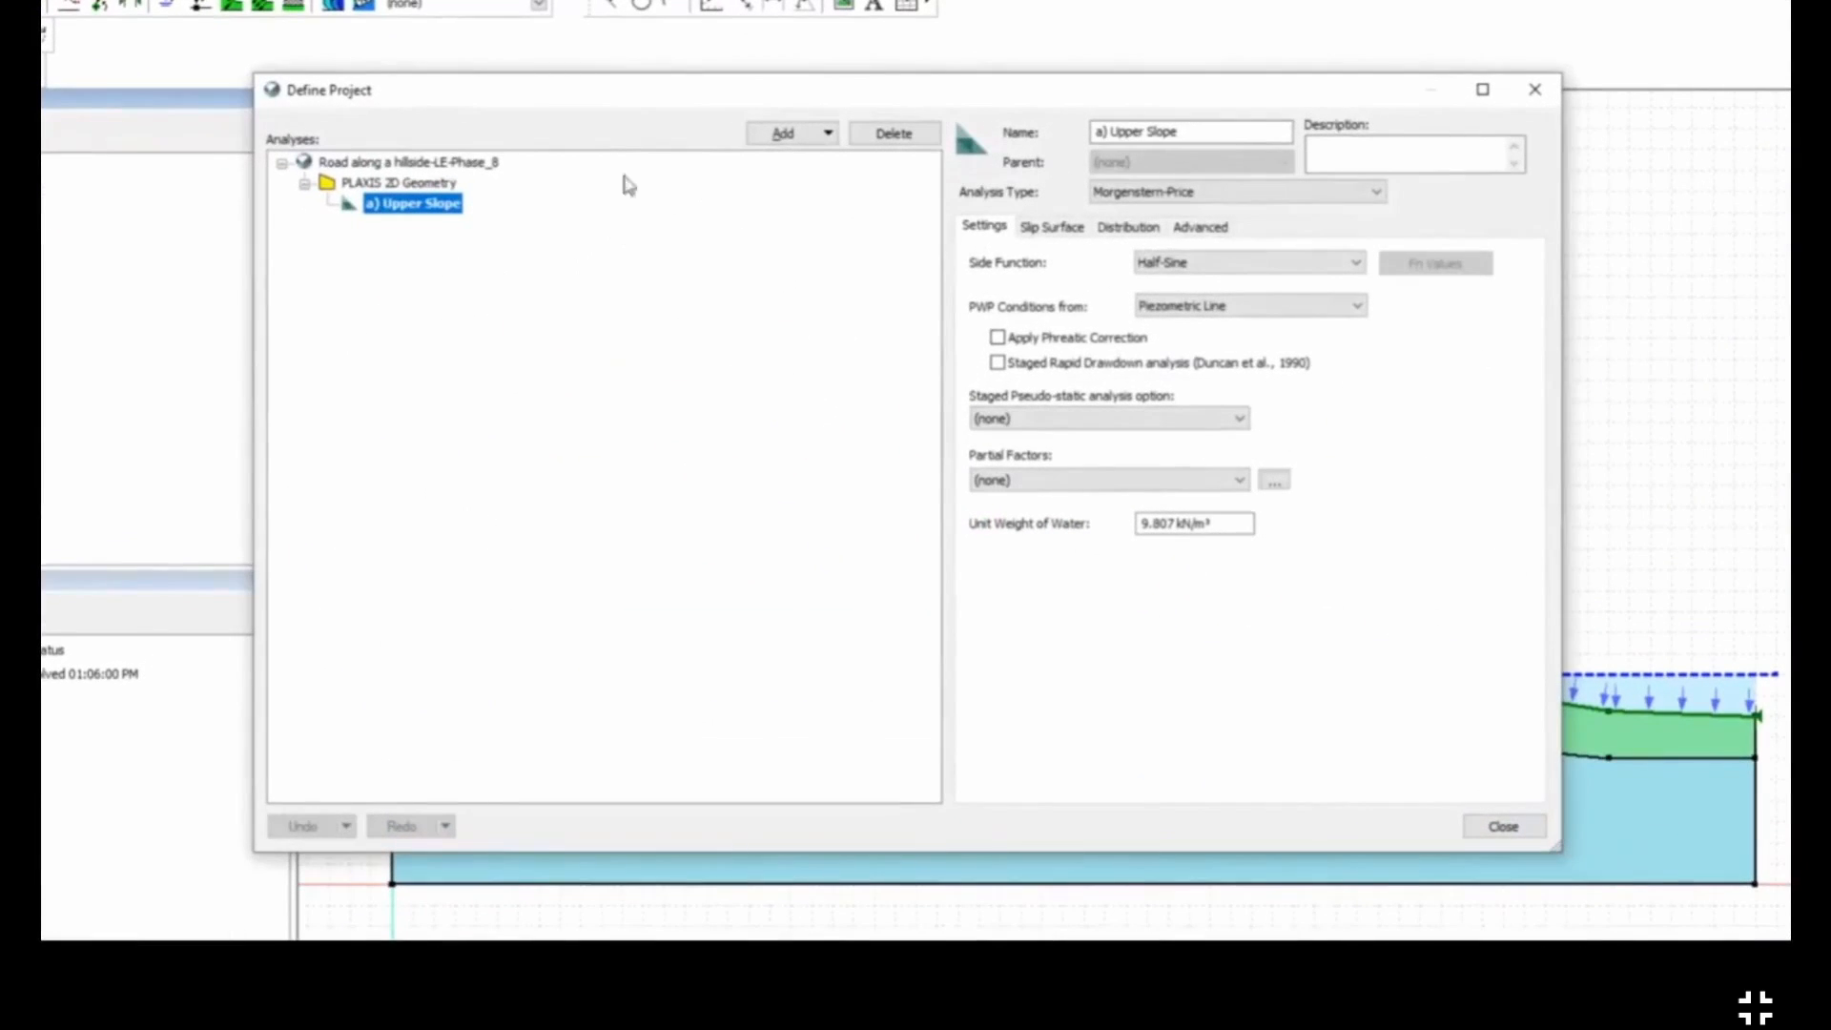
right_click(408, 212)
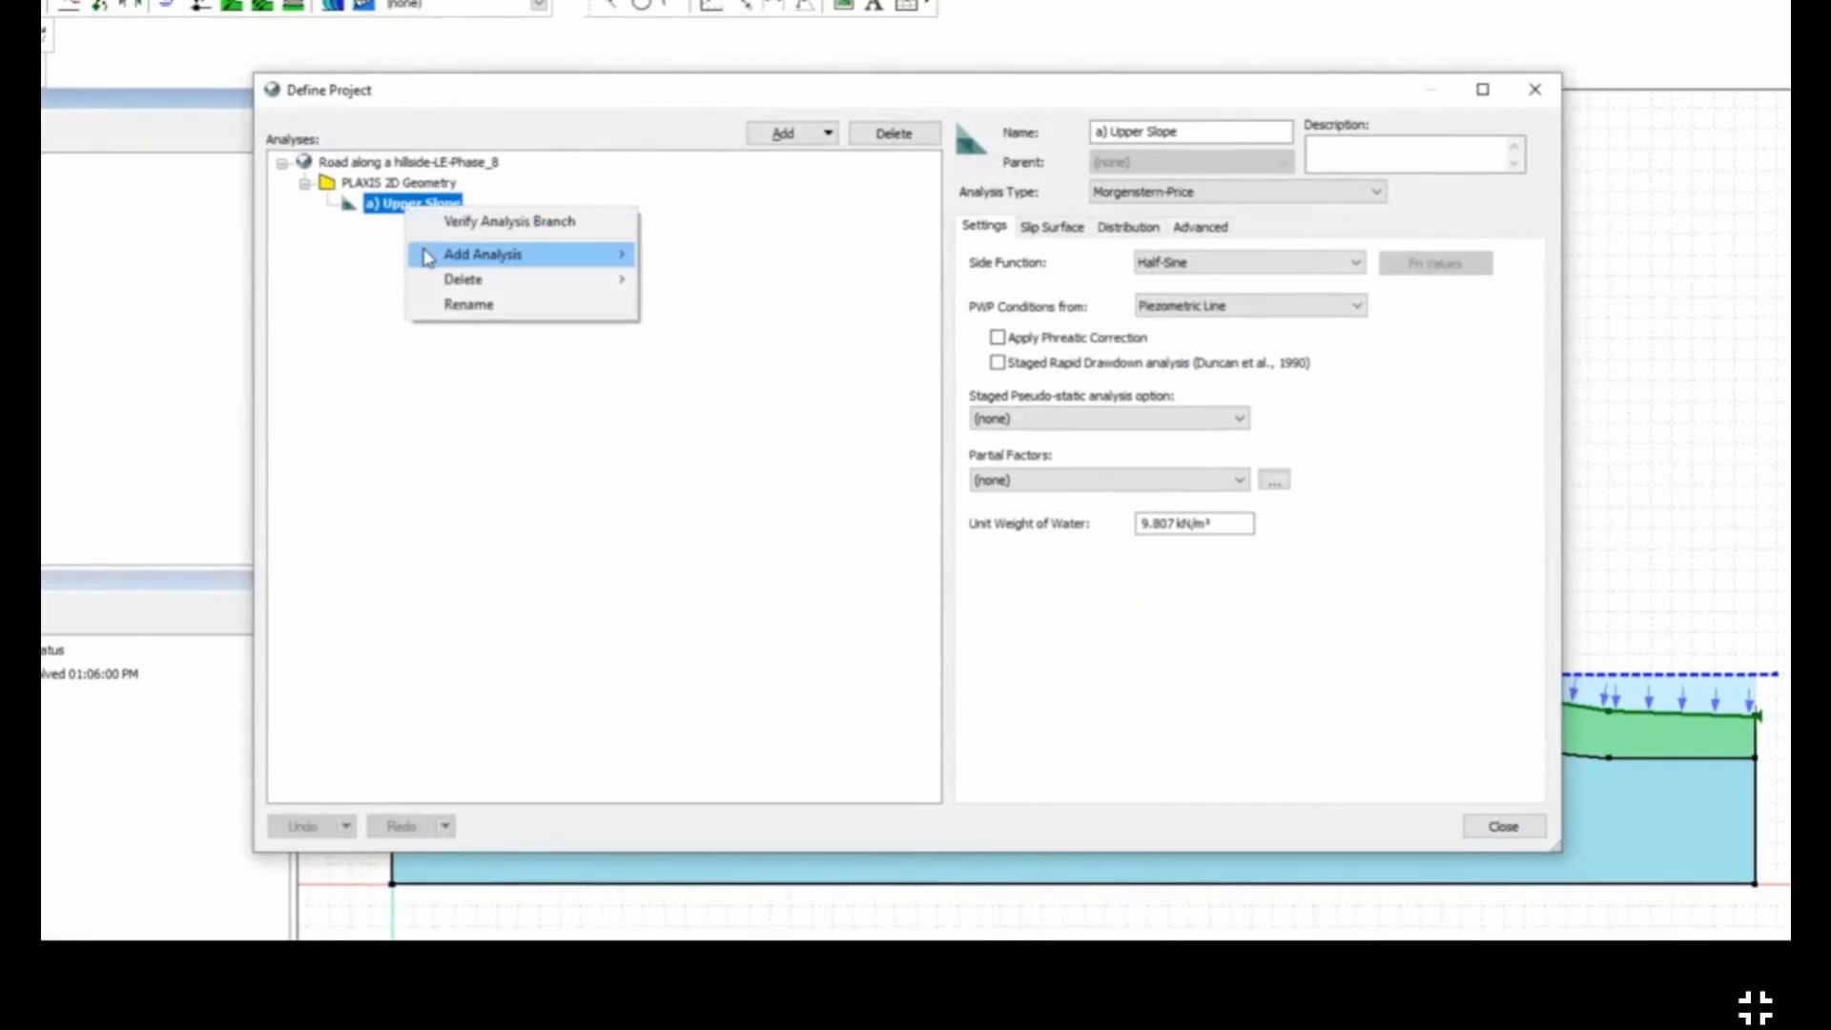
mouse_move(424, 255)
mouse_move(803, 260)
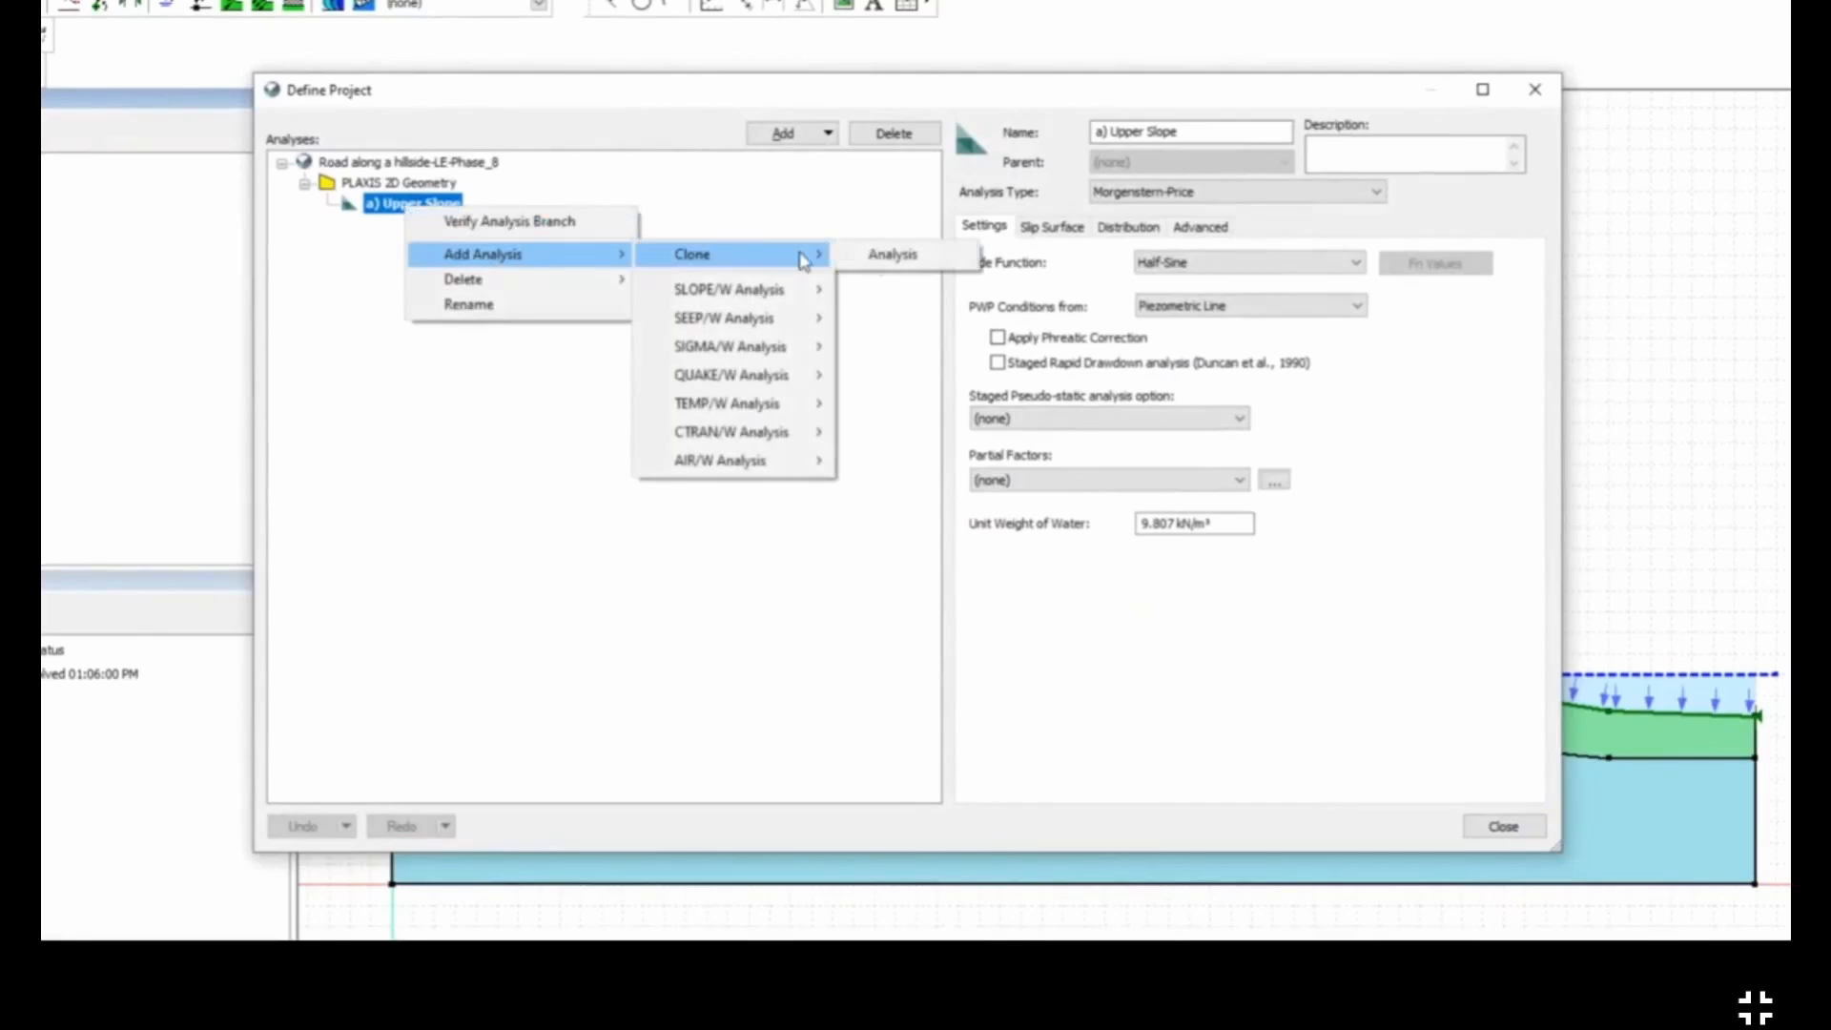
left_click(893, 255)
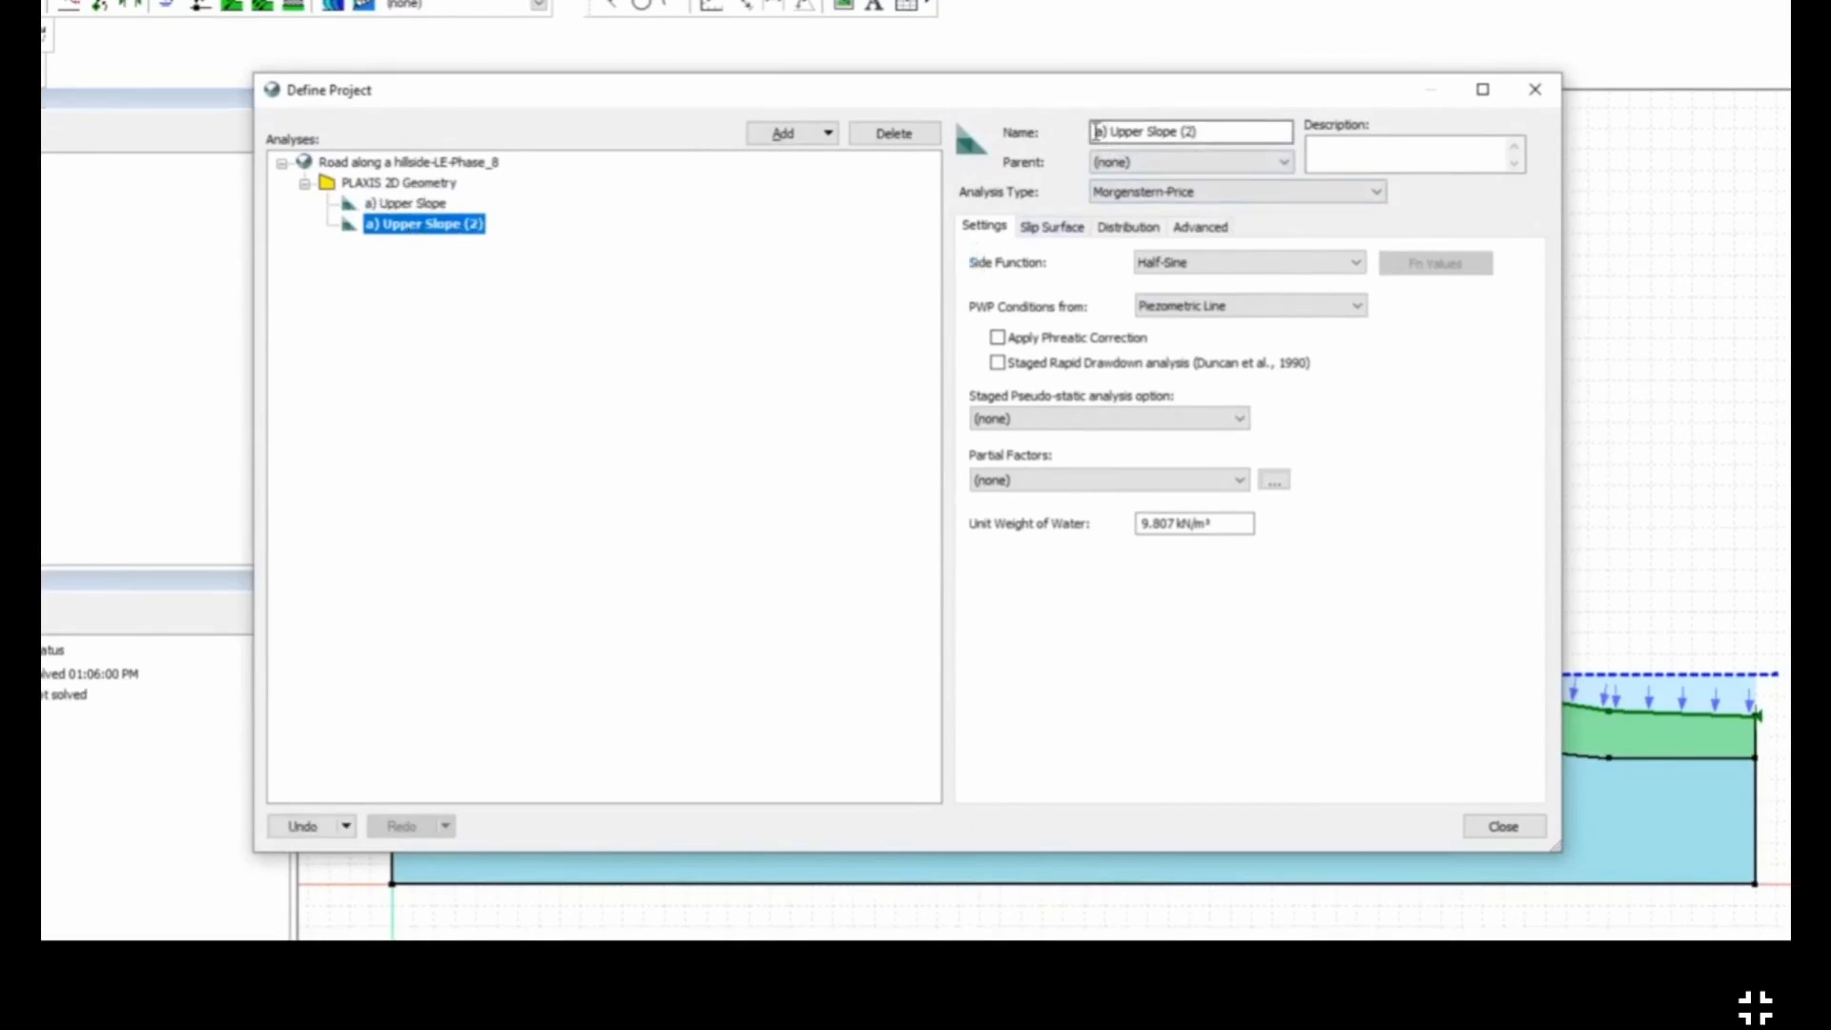
left_click_drag(1094, 134, 1438, 147)
type("b) Lower Slo")
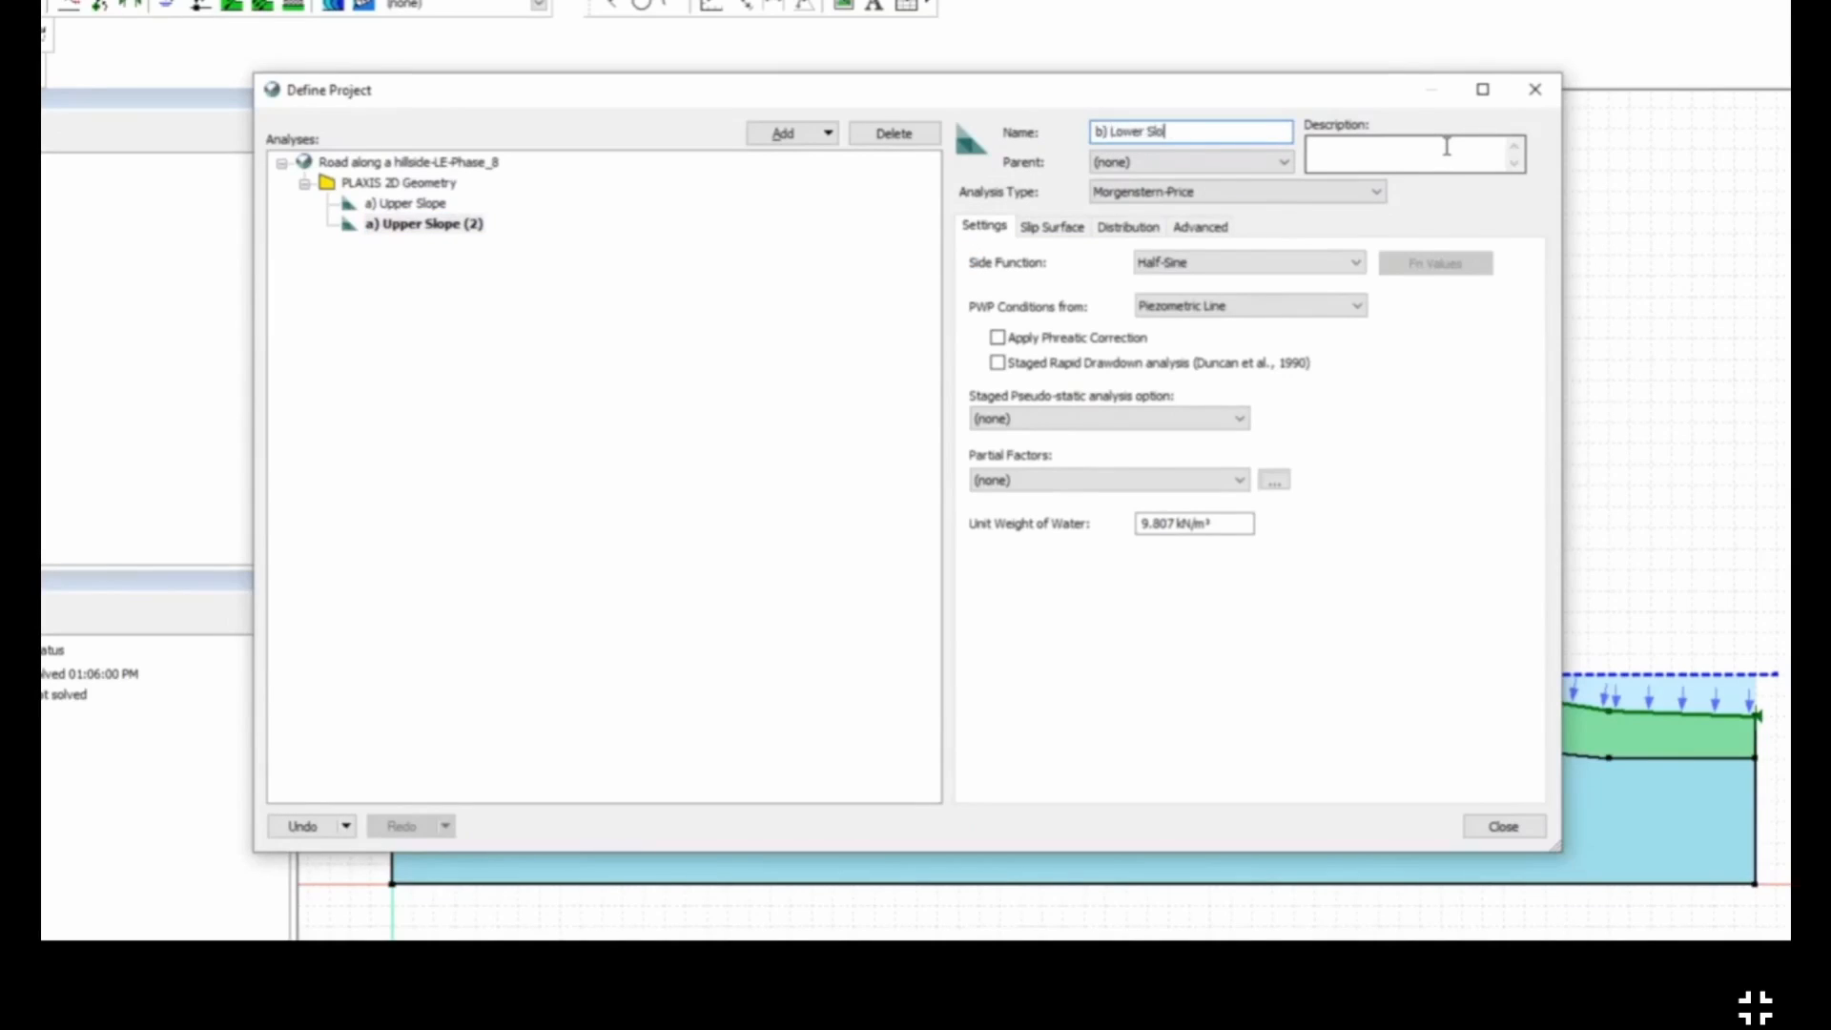
type("pe")
key("Return")
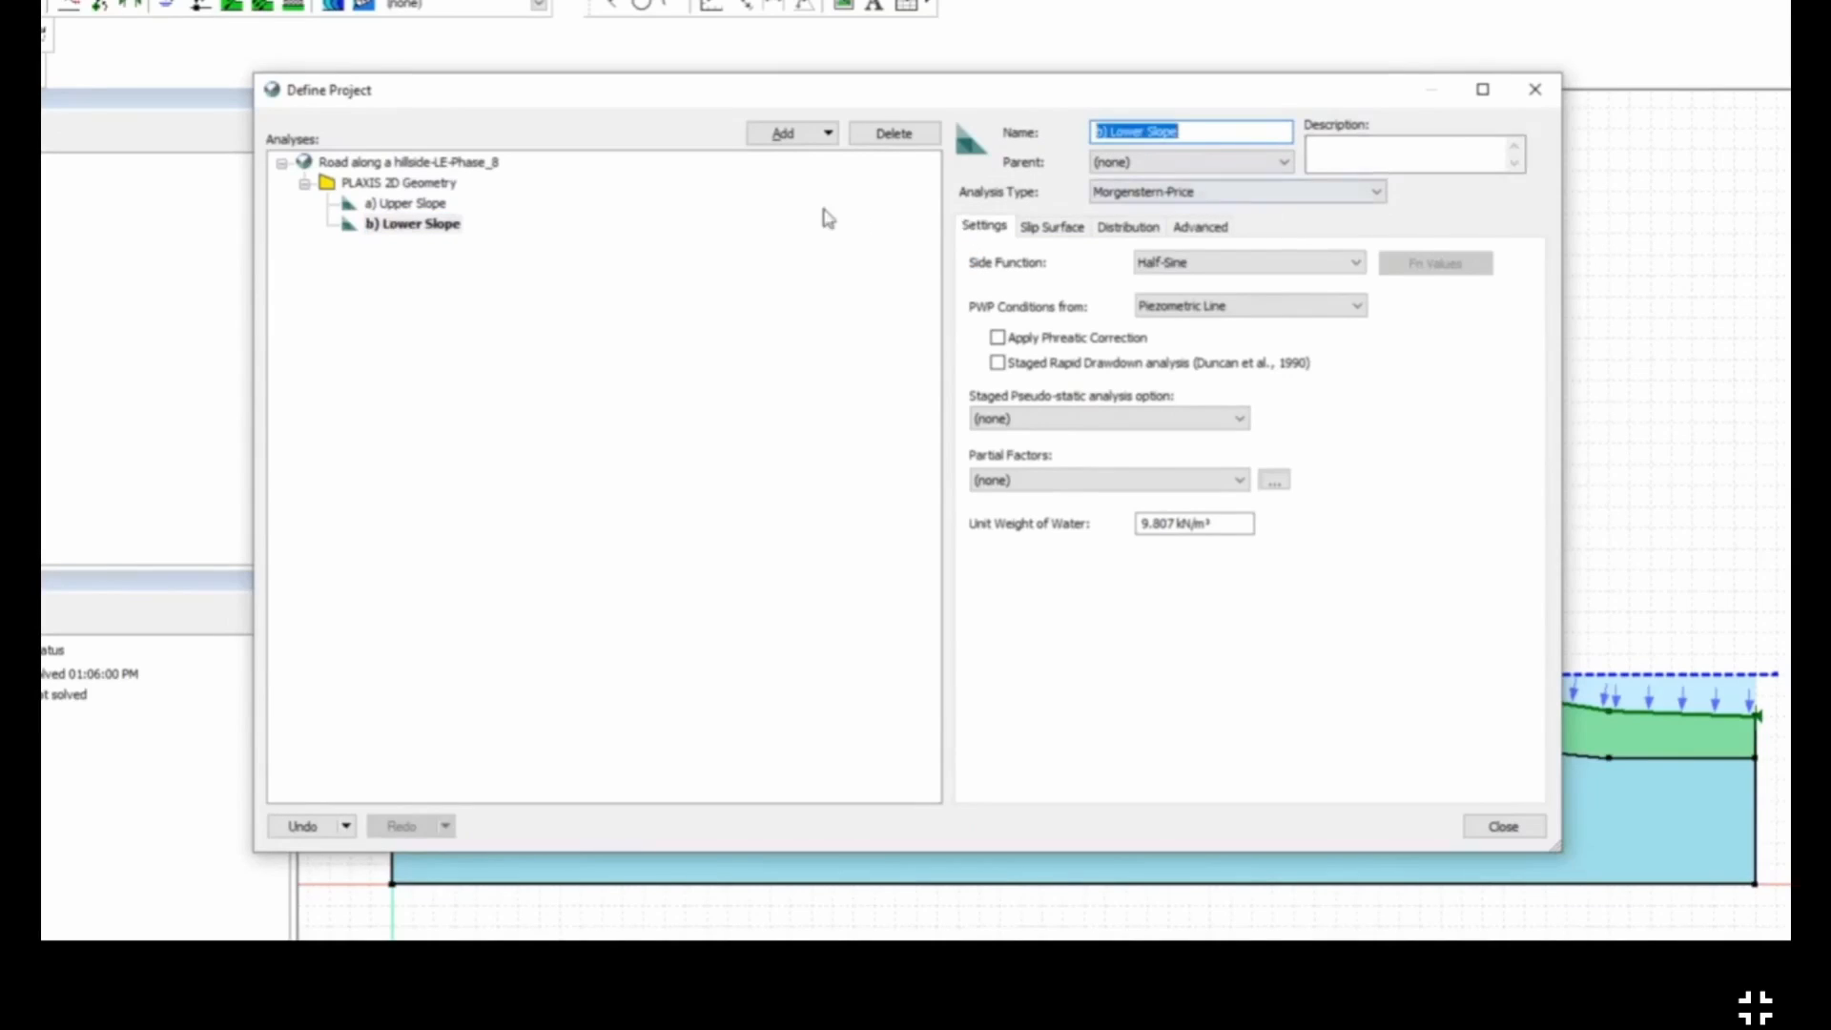
Step: Clone the b) Lower Slope analysis, name the copy "c) Global Stability", check its slip surface options and close the project definition
left_click(811, 134)
mouse_move(836, 160)
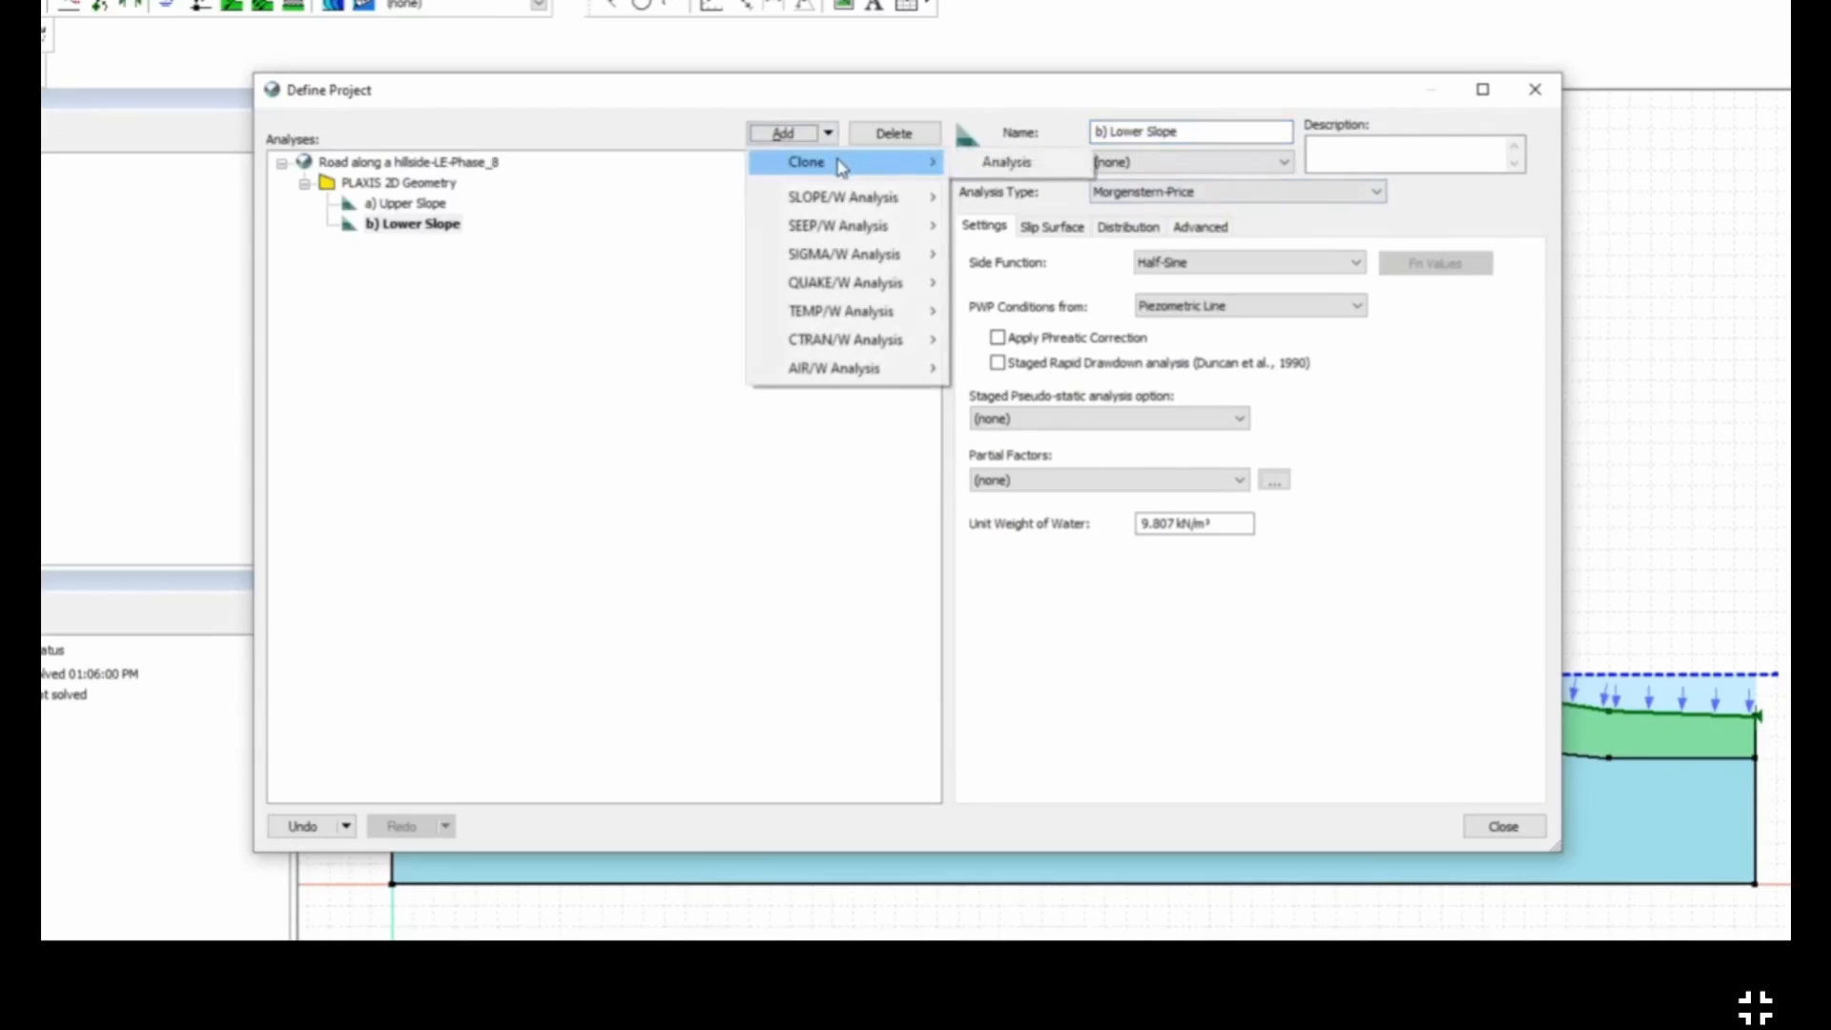
left_click(1013, 171)
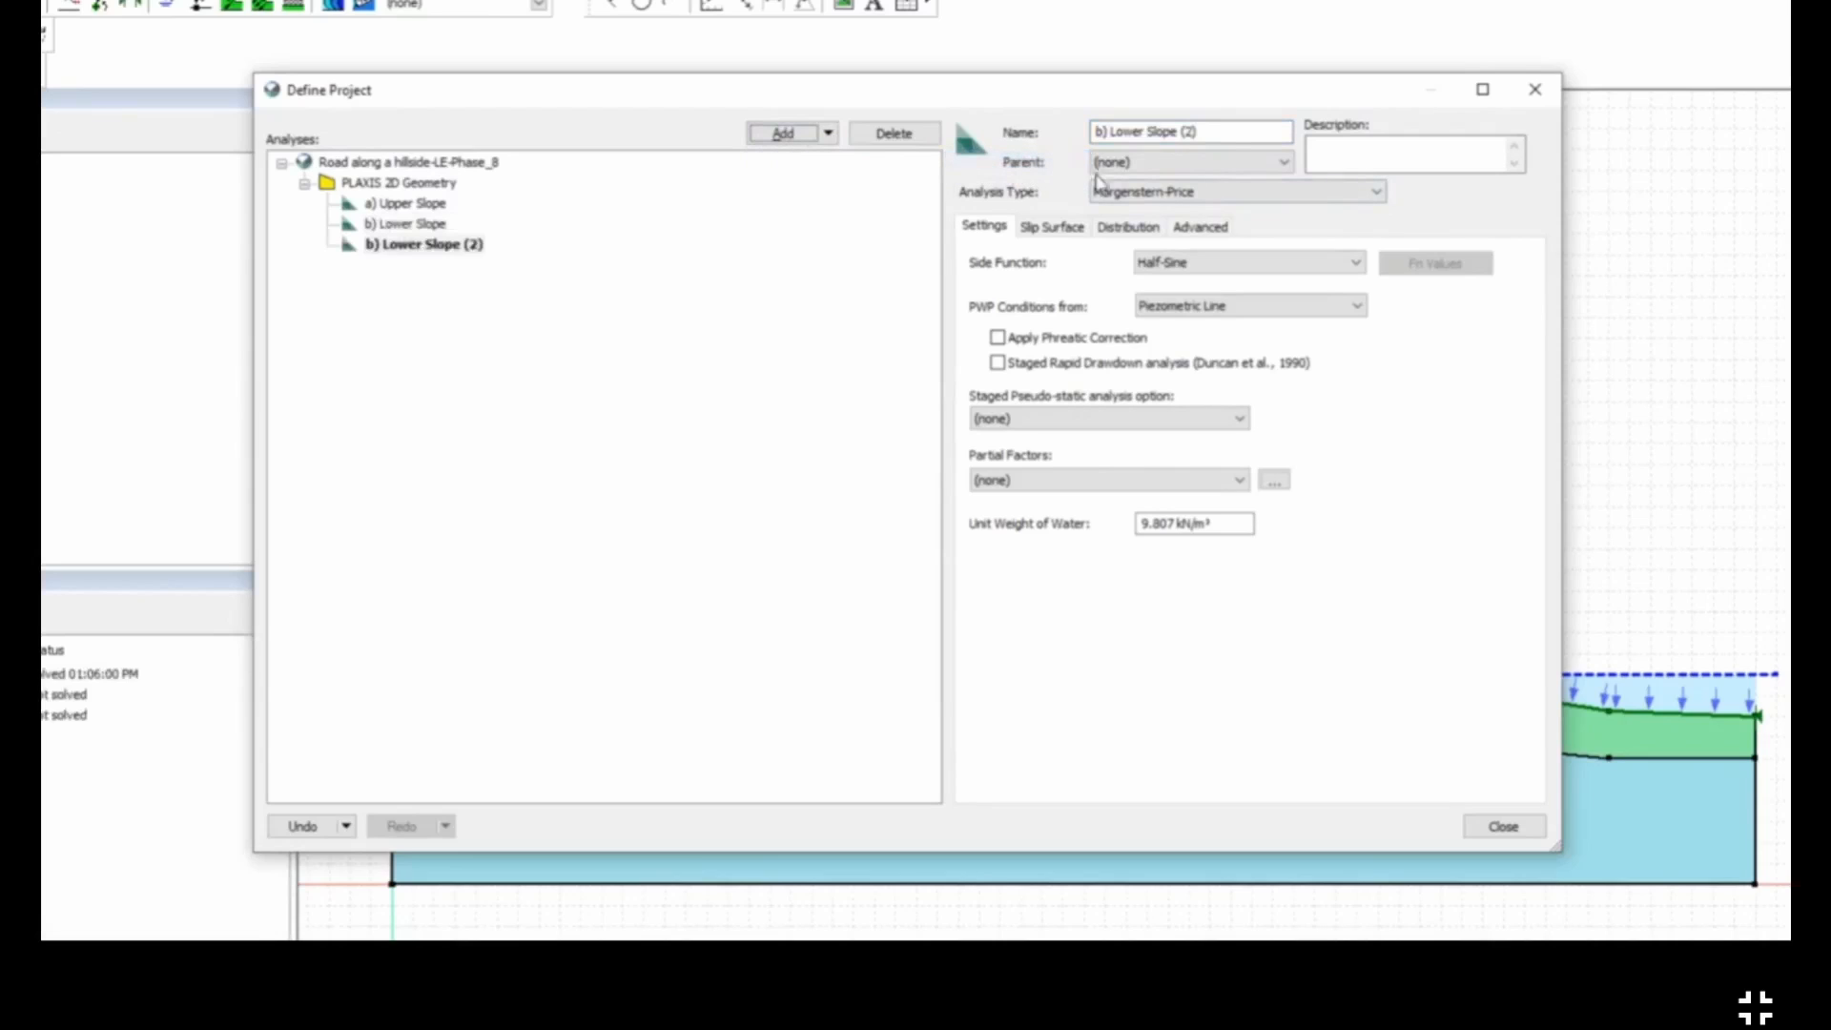
type("c) Global Stabilit")
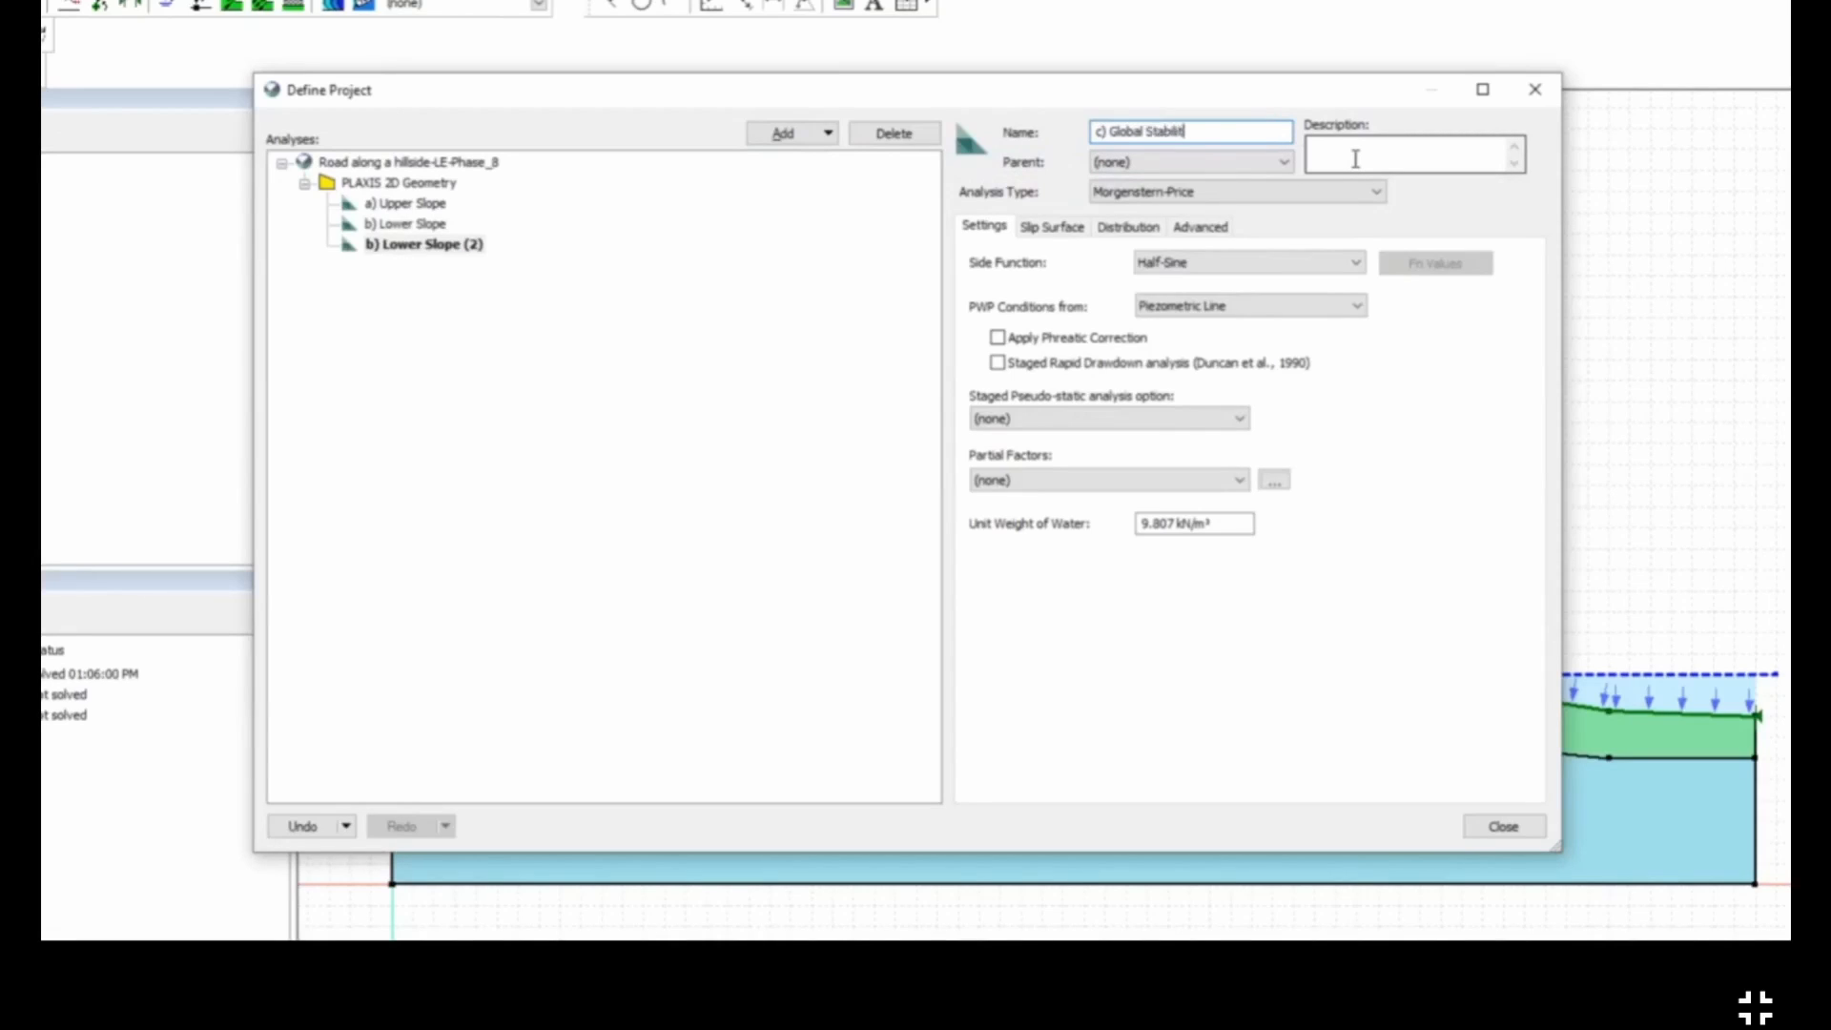
type("y")
left_click(1355, 160)
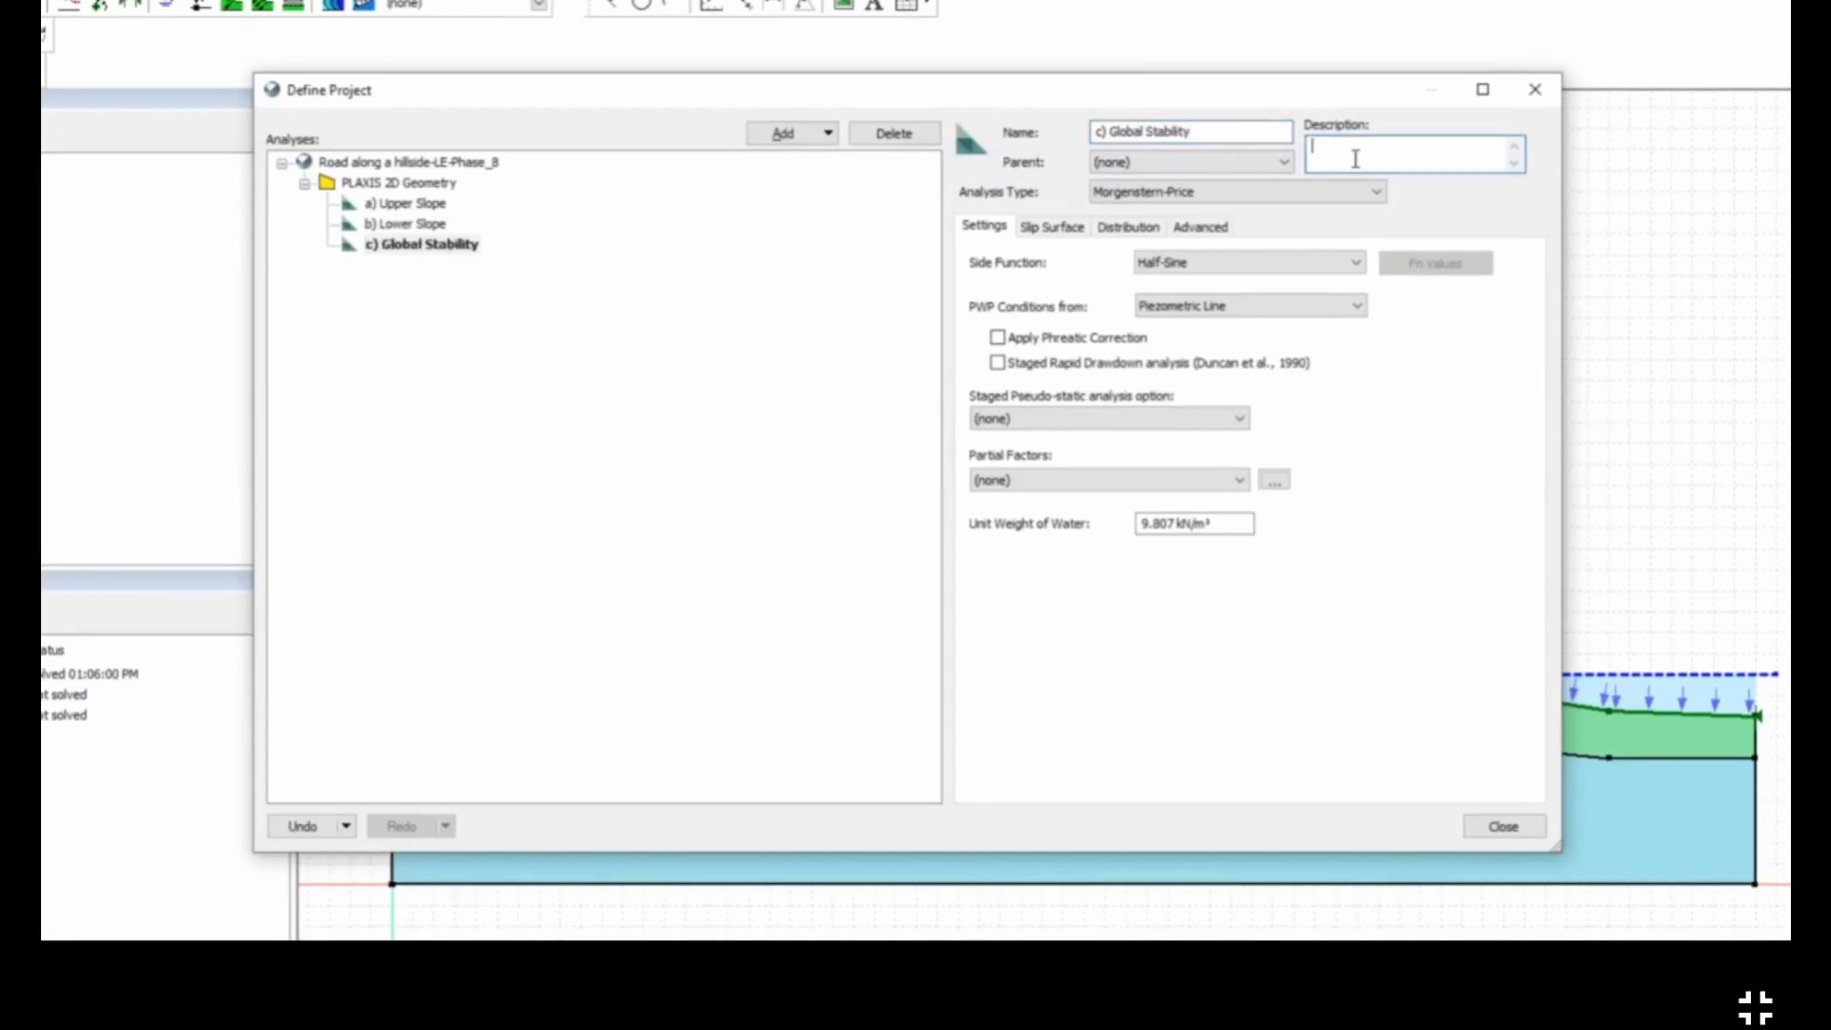
left_click(1052, 227)
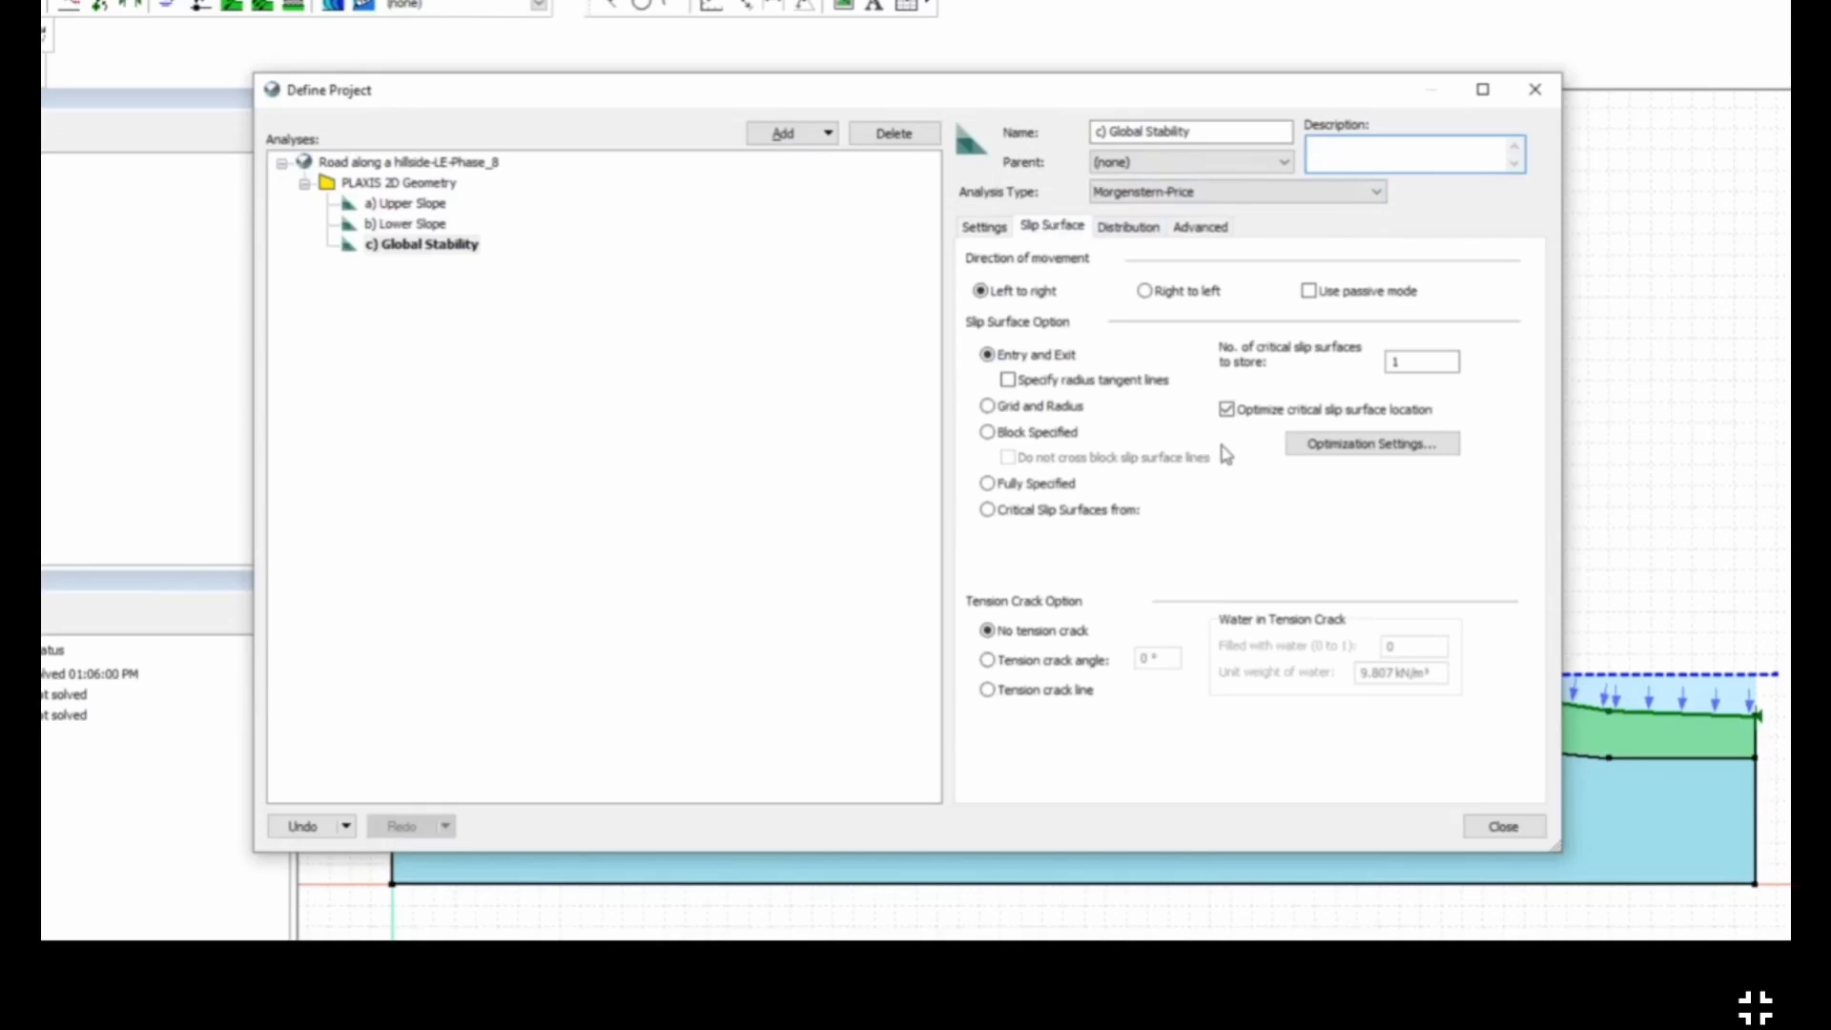
left_click(1501, 826)
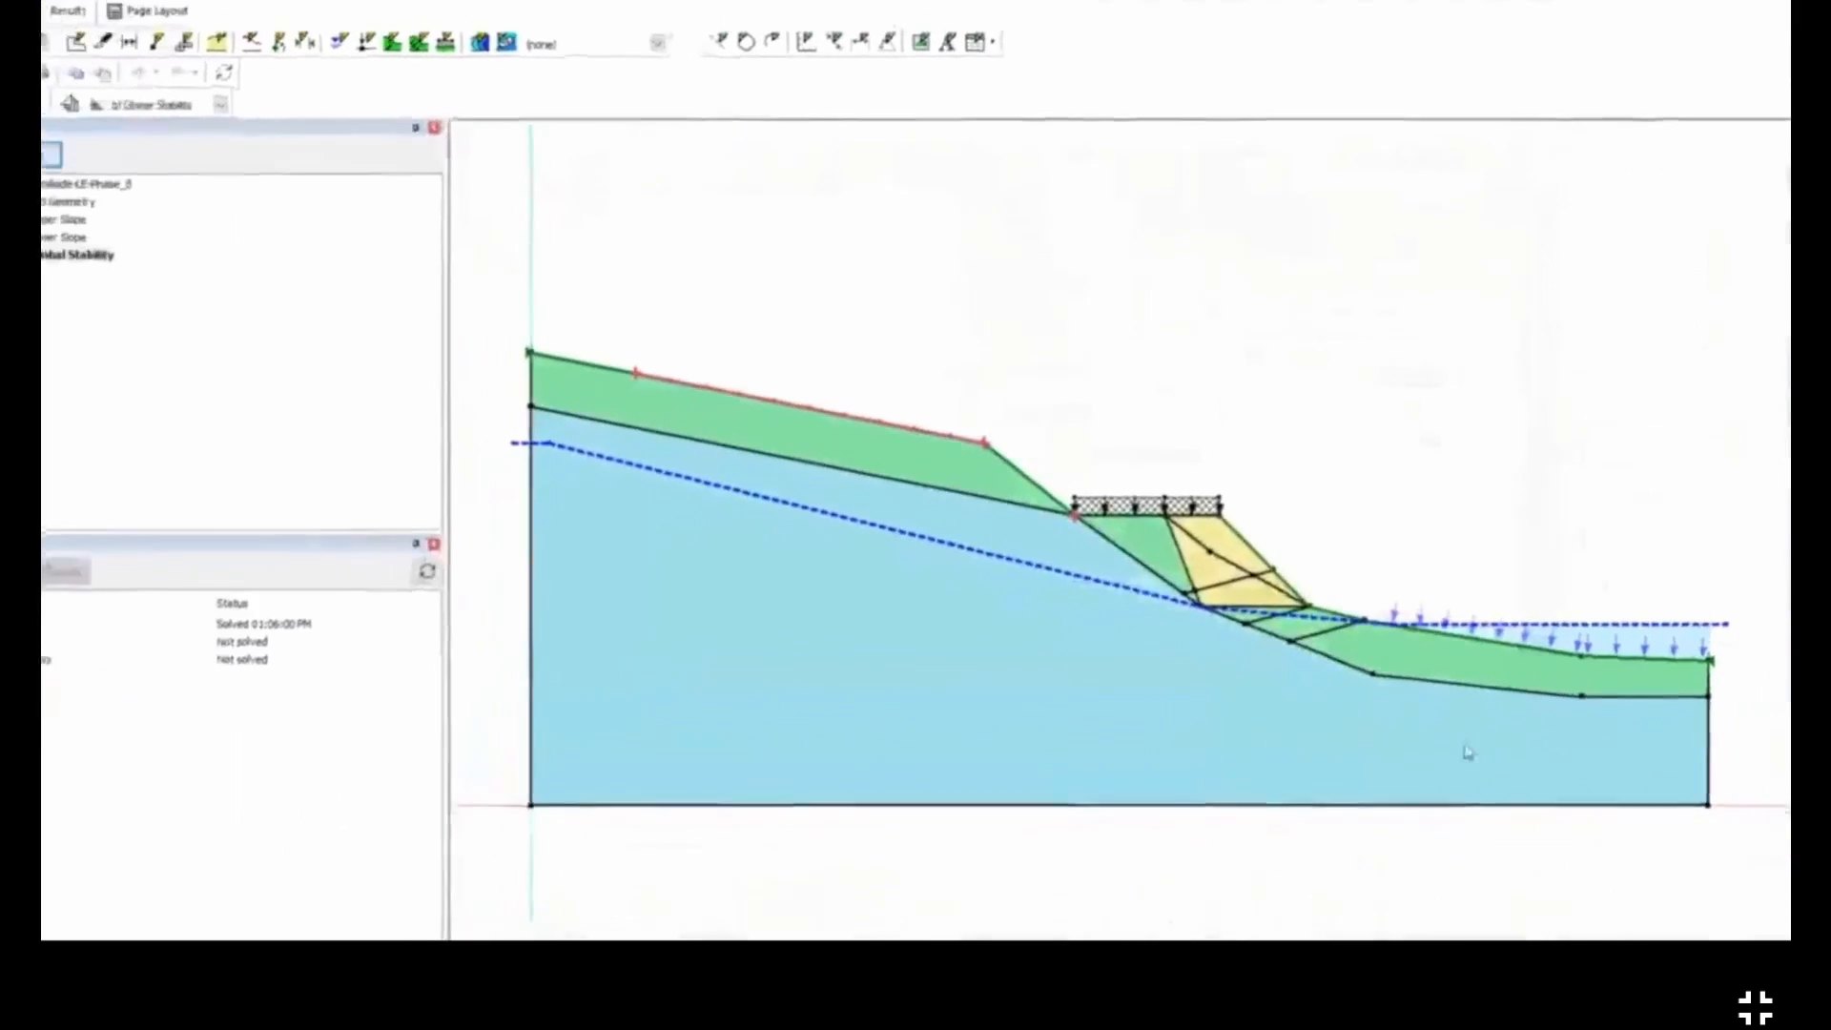
Step: For b) Lower Slope, change the slip surface exit to a range from about (41, 13) m on the embankment face to (58, 8.25) m
left_click(162, 244)
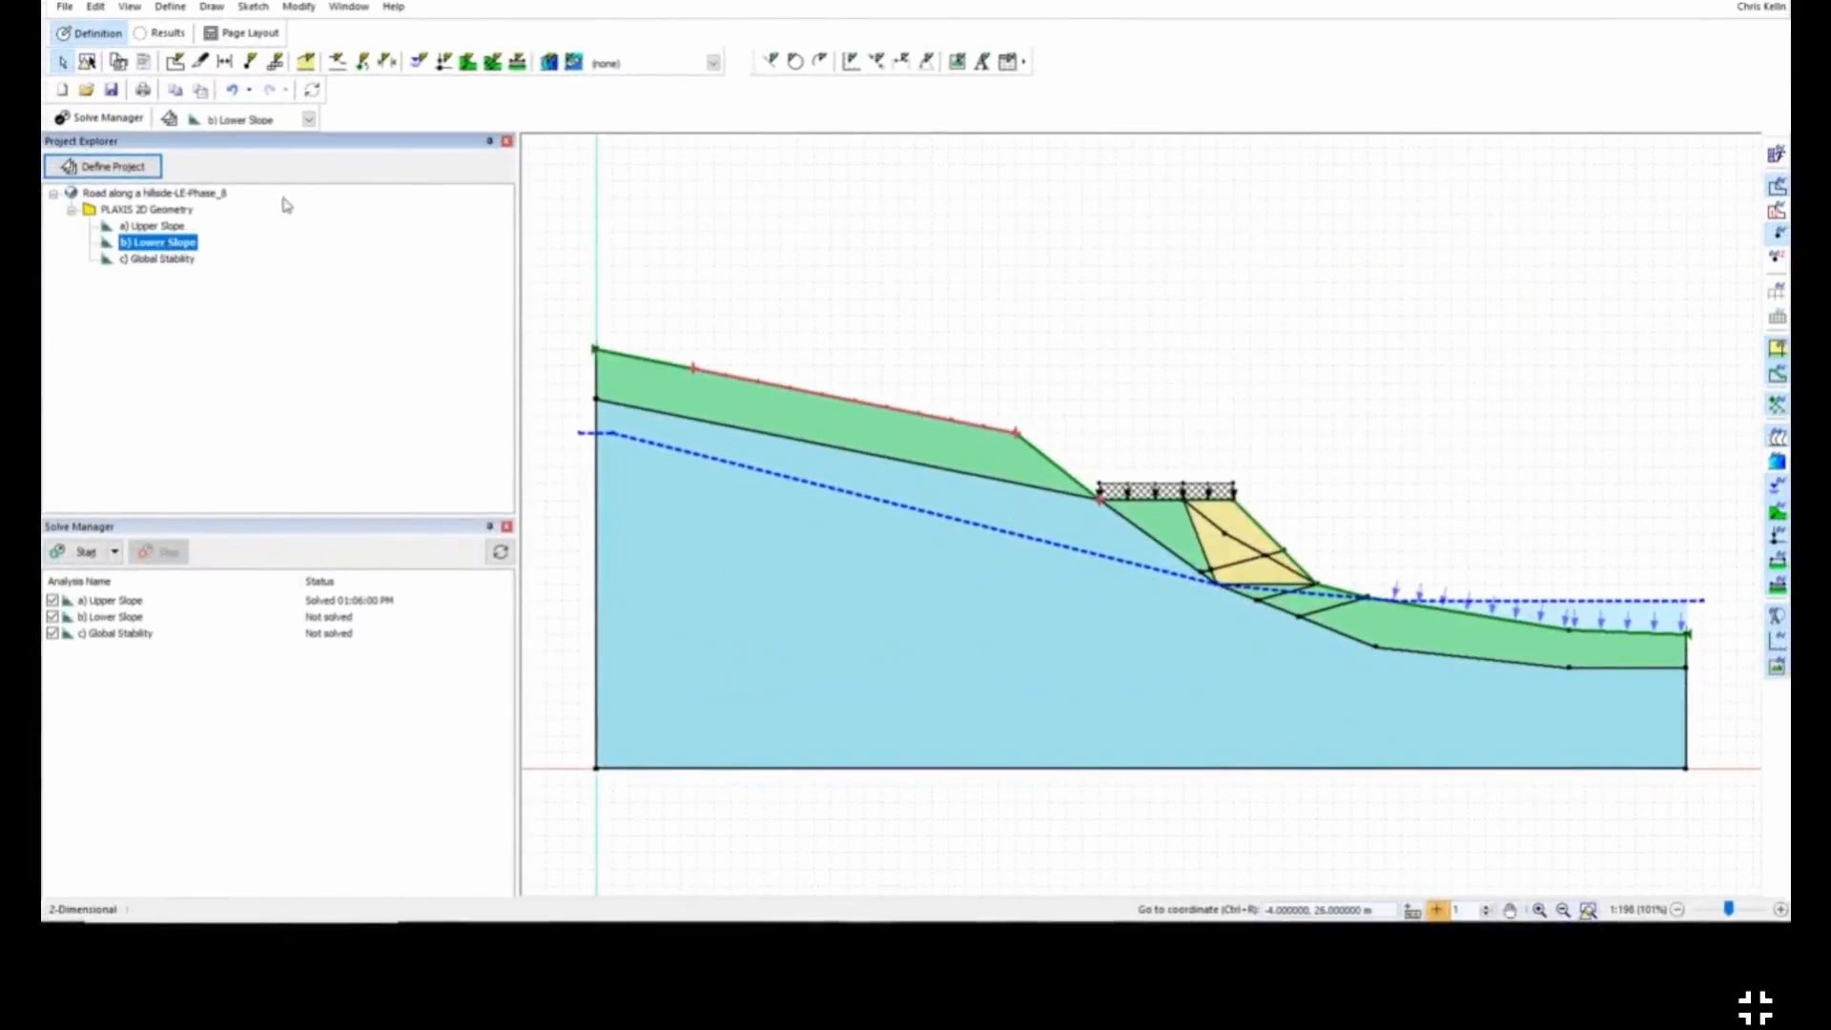
left_click(338, 63)
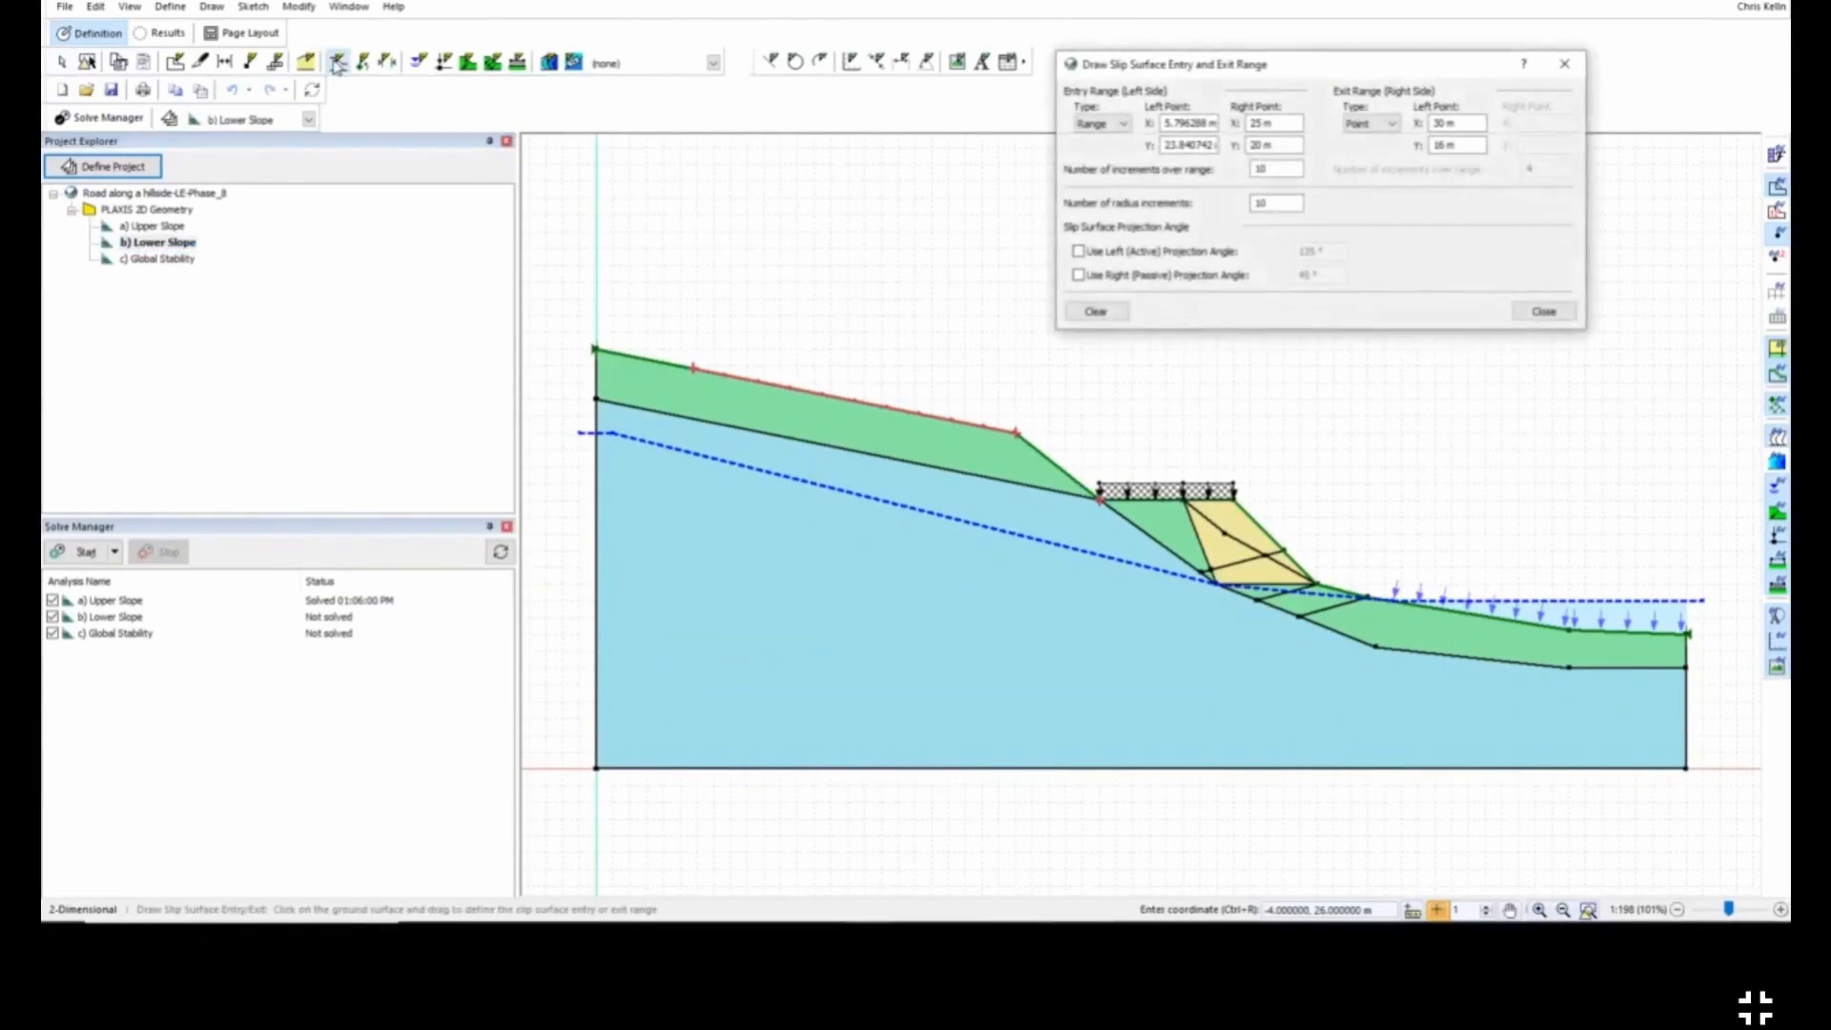
left_click(1383, 125)
left_click(1378, 141)
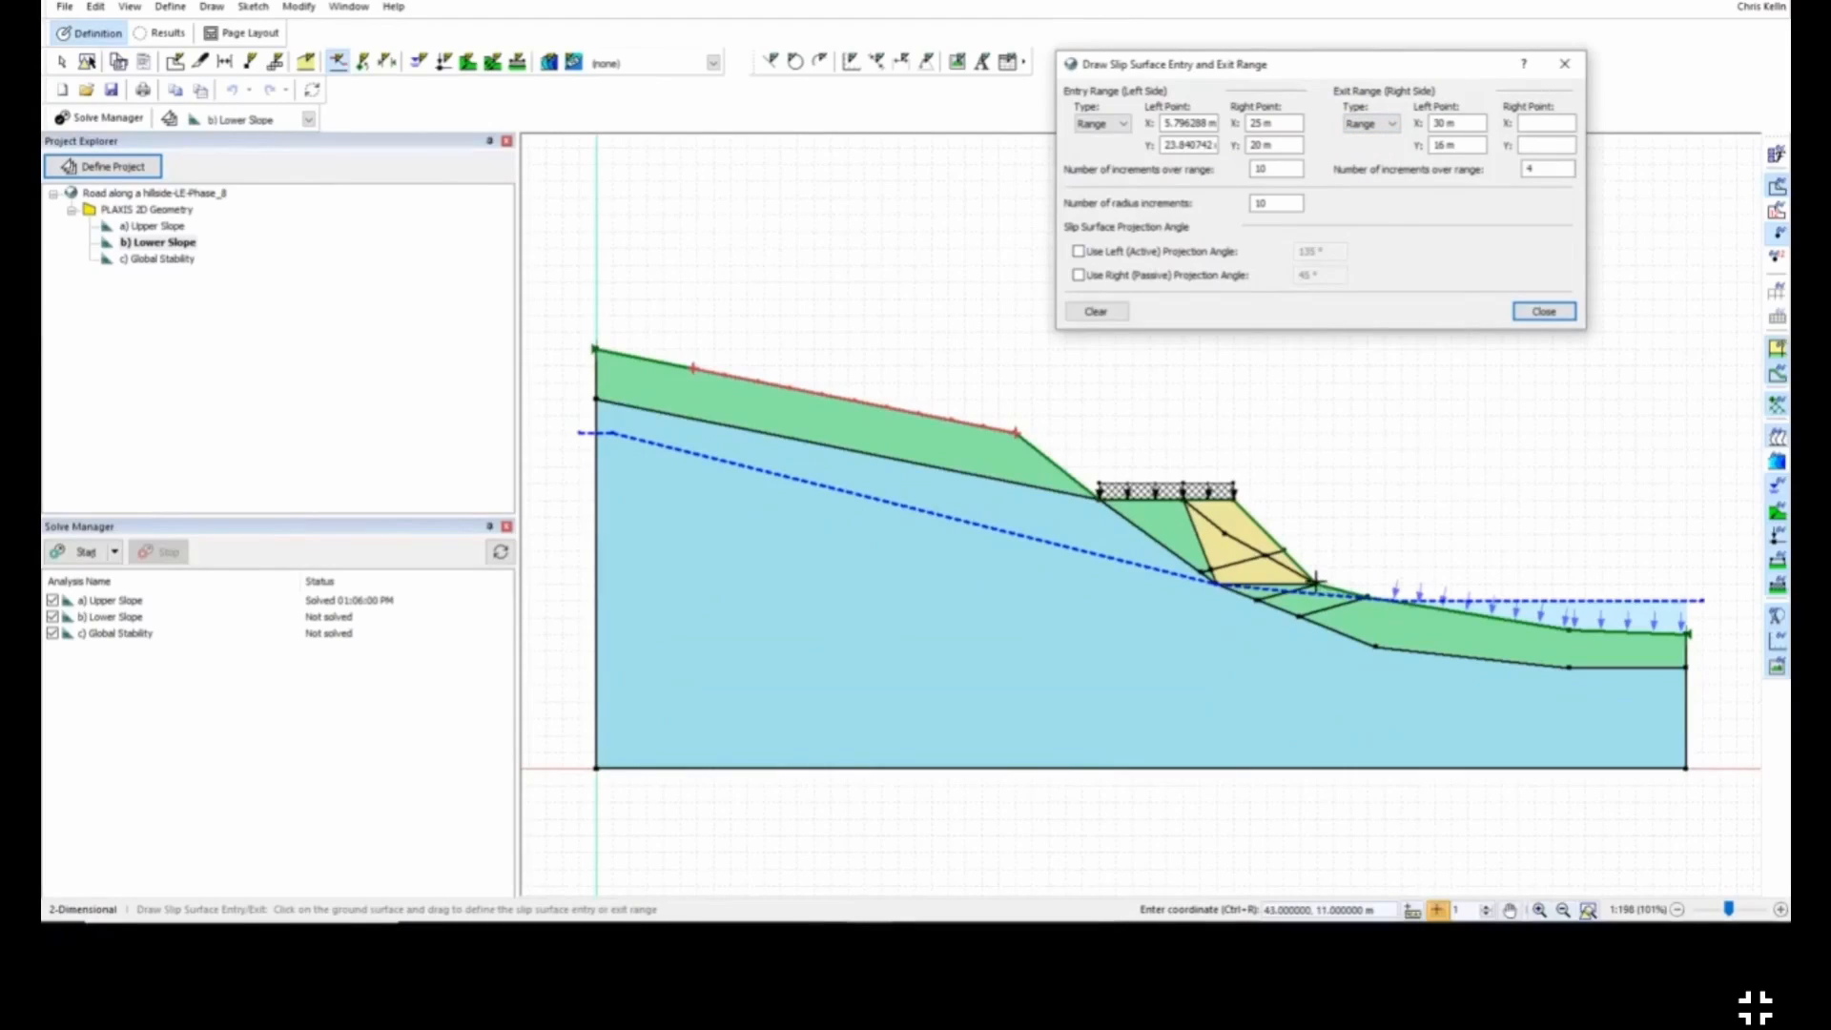
left_click_drag(1284, 550, 1561, 631)
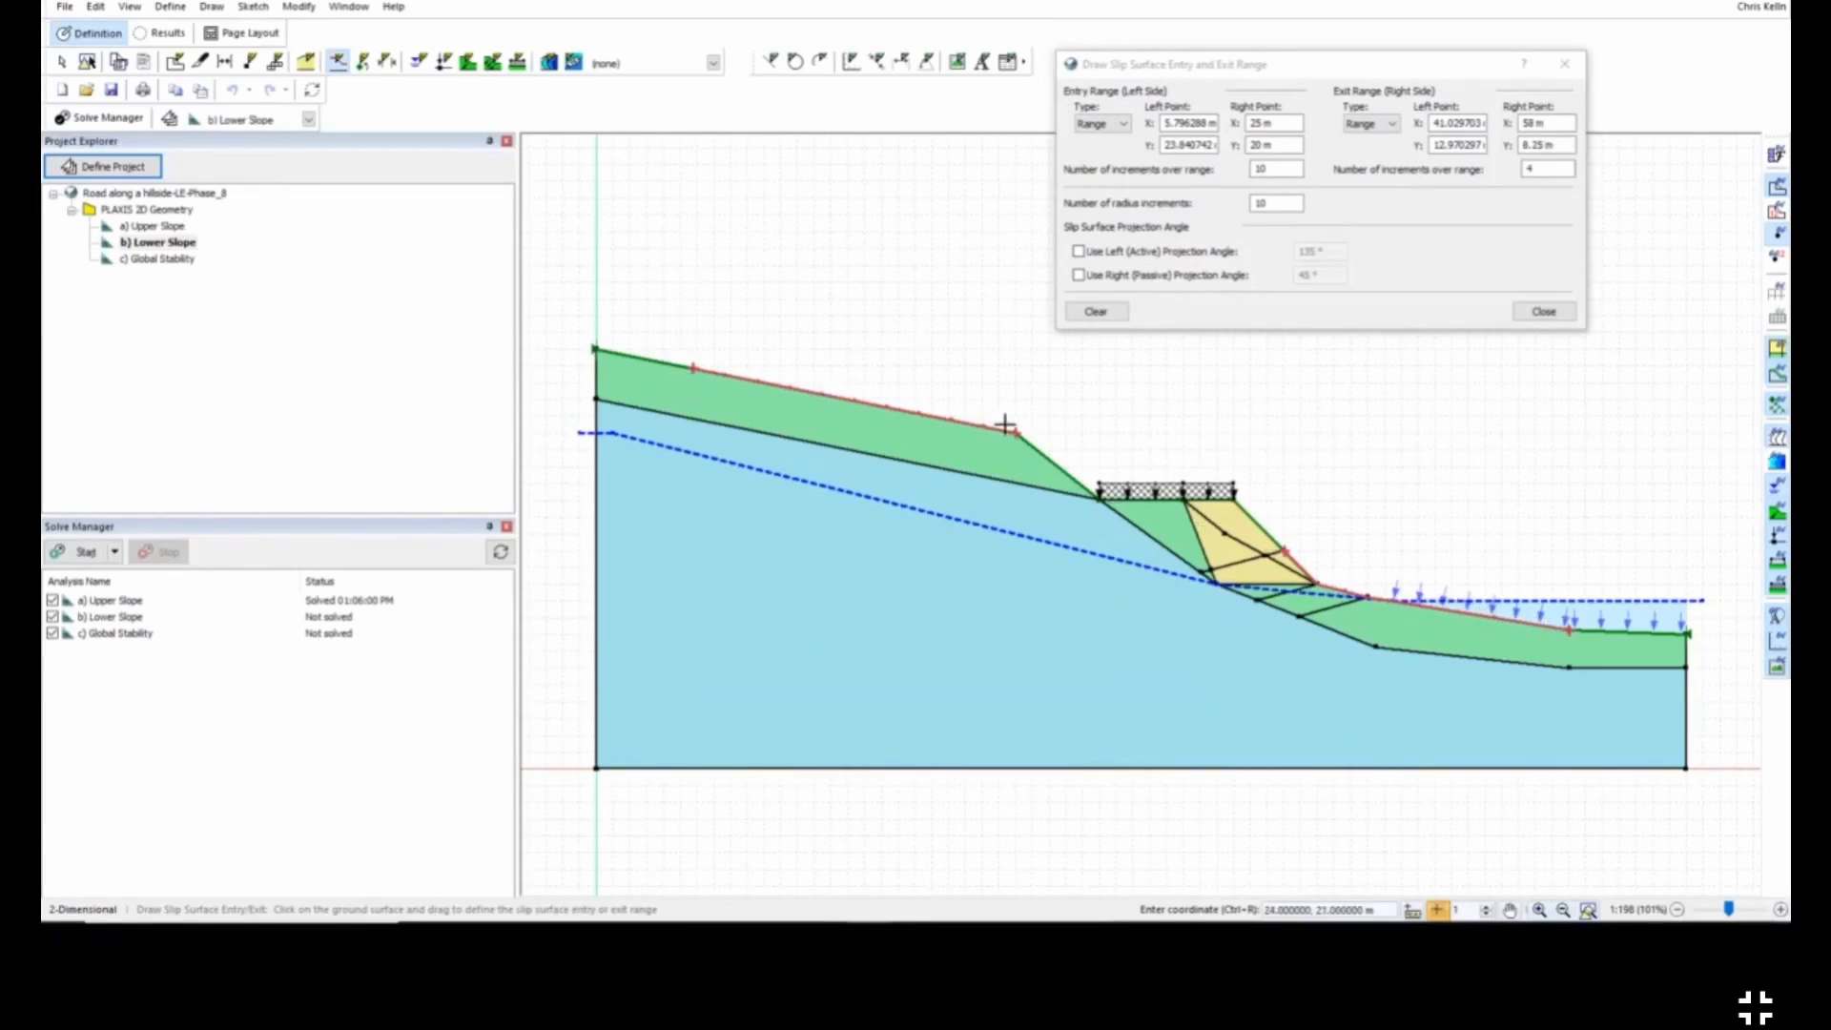
Step: Redraw the b) Lower Slope entry range across the road surface from (30, 16) m to (38, 16) m and edit the exit range's increment count
left_click_drag(1235, 492, 697, 368)
left_click(1096, 489)
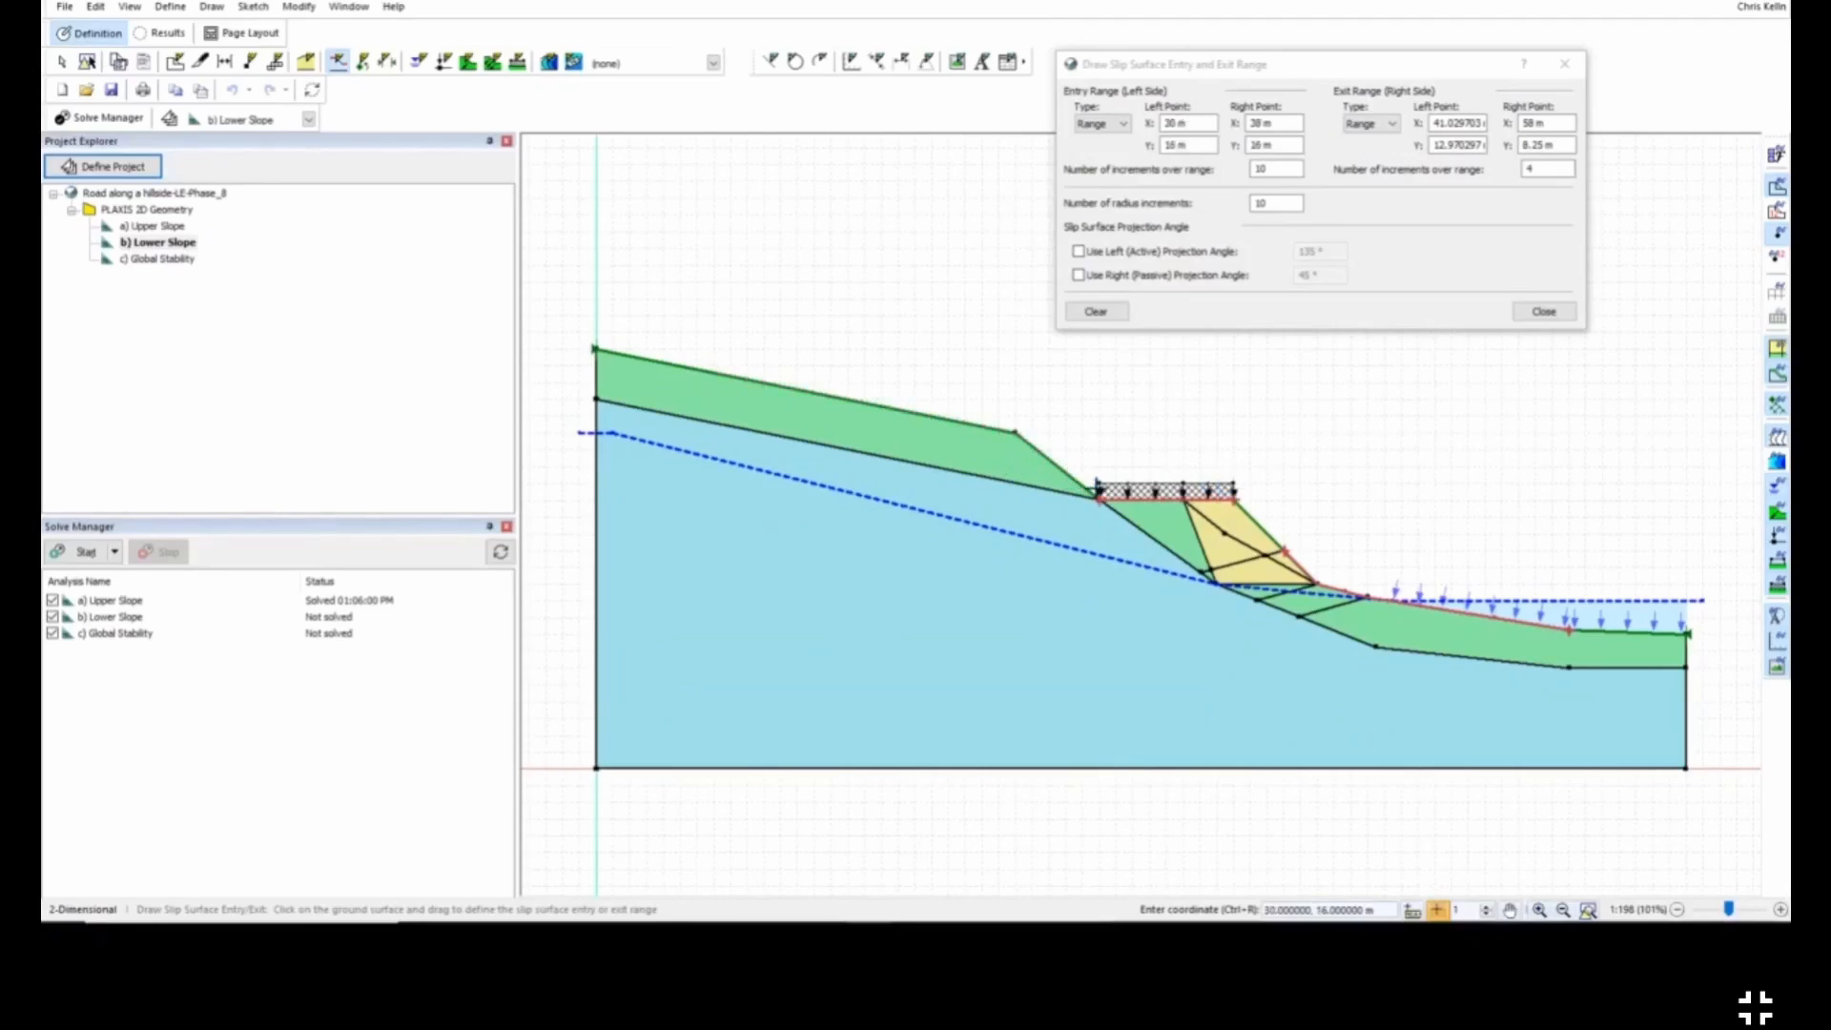
left_click(1544, 171)
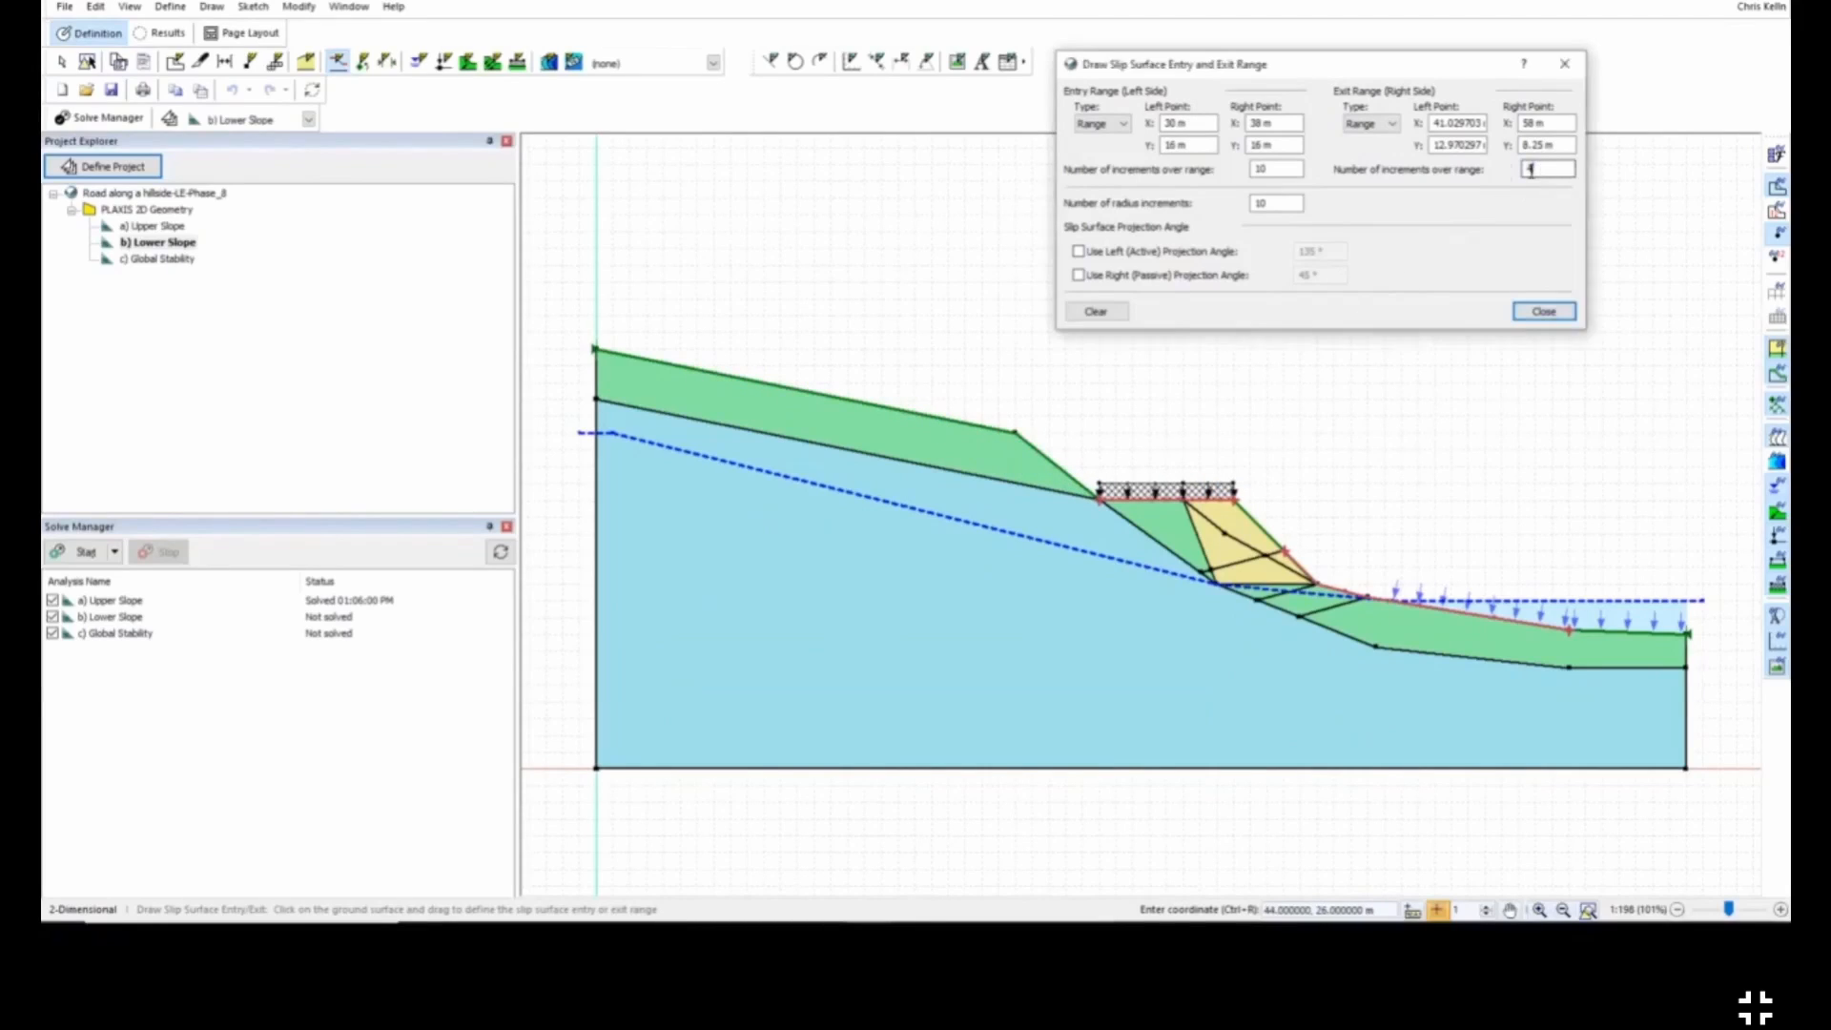
Step: Check the slip surface entry and exit definition of the c) Global Stability analysis
left_click(144, 266)
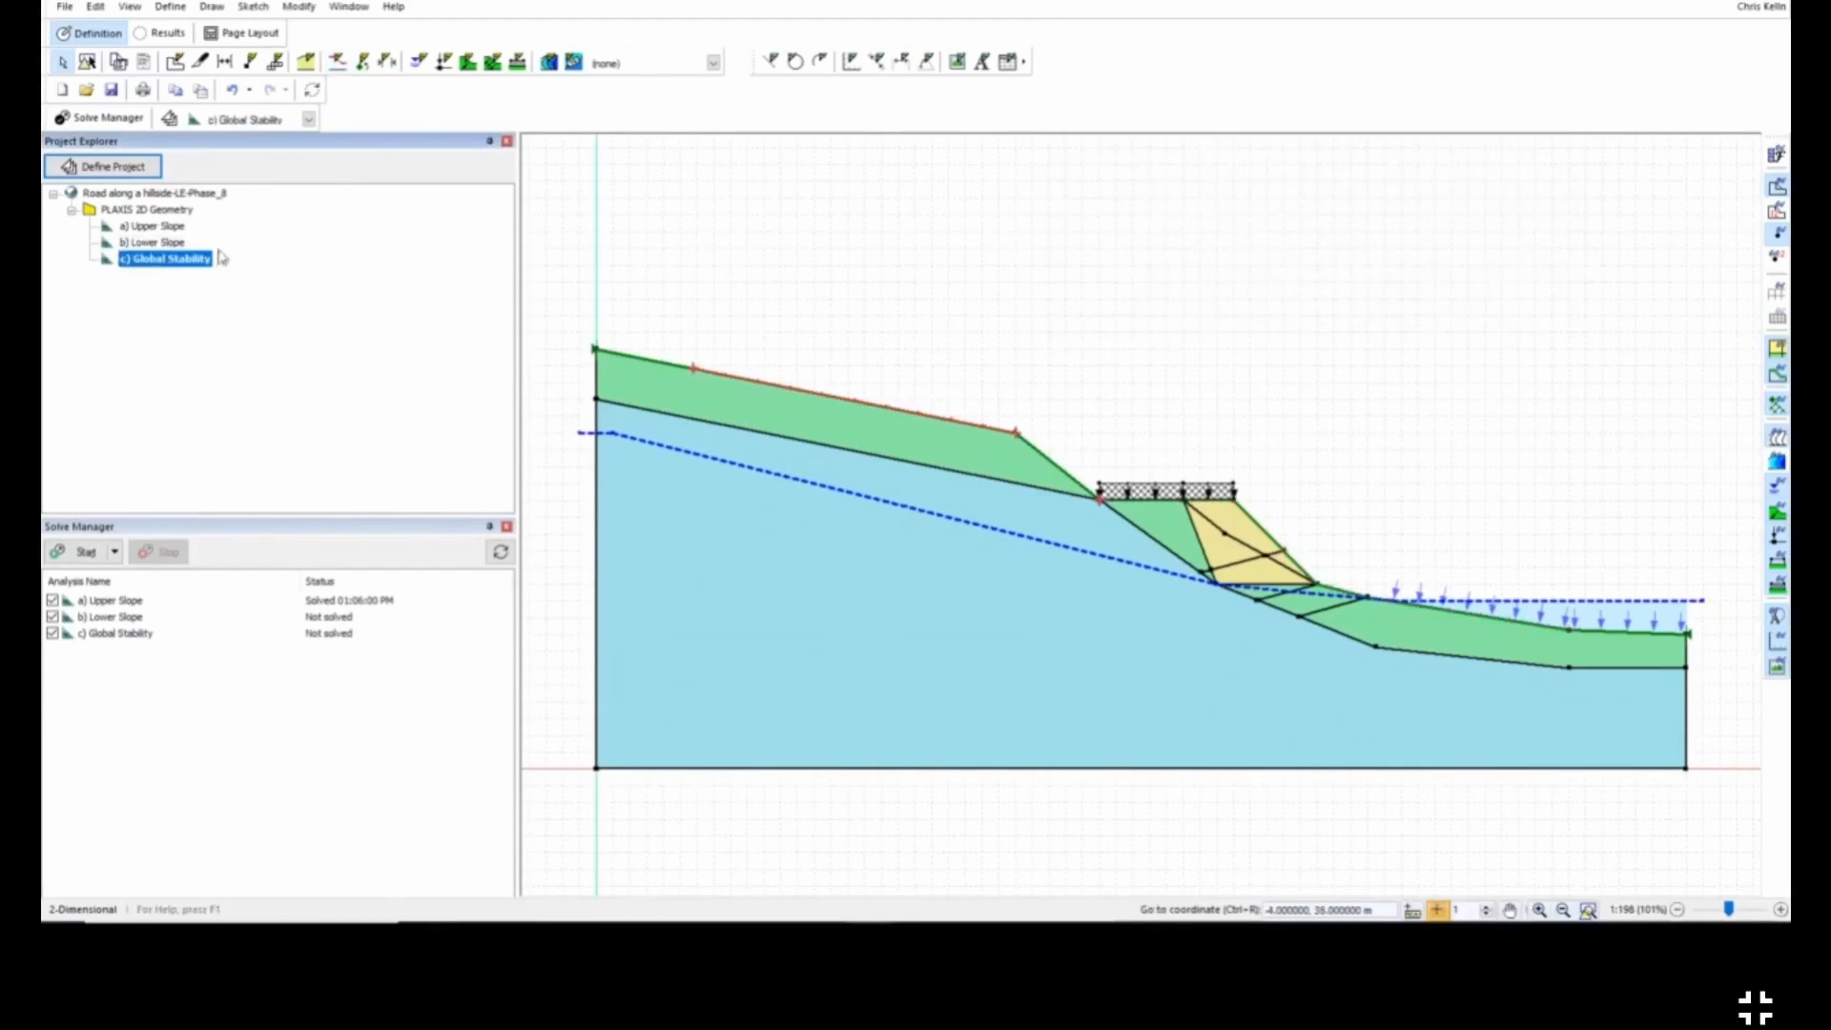
left_click(337, 61)
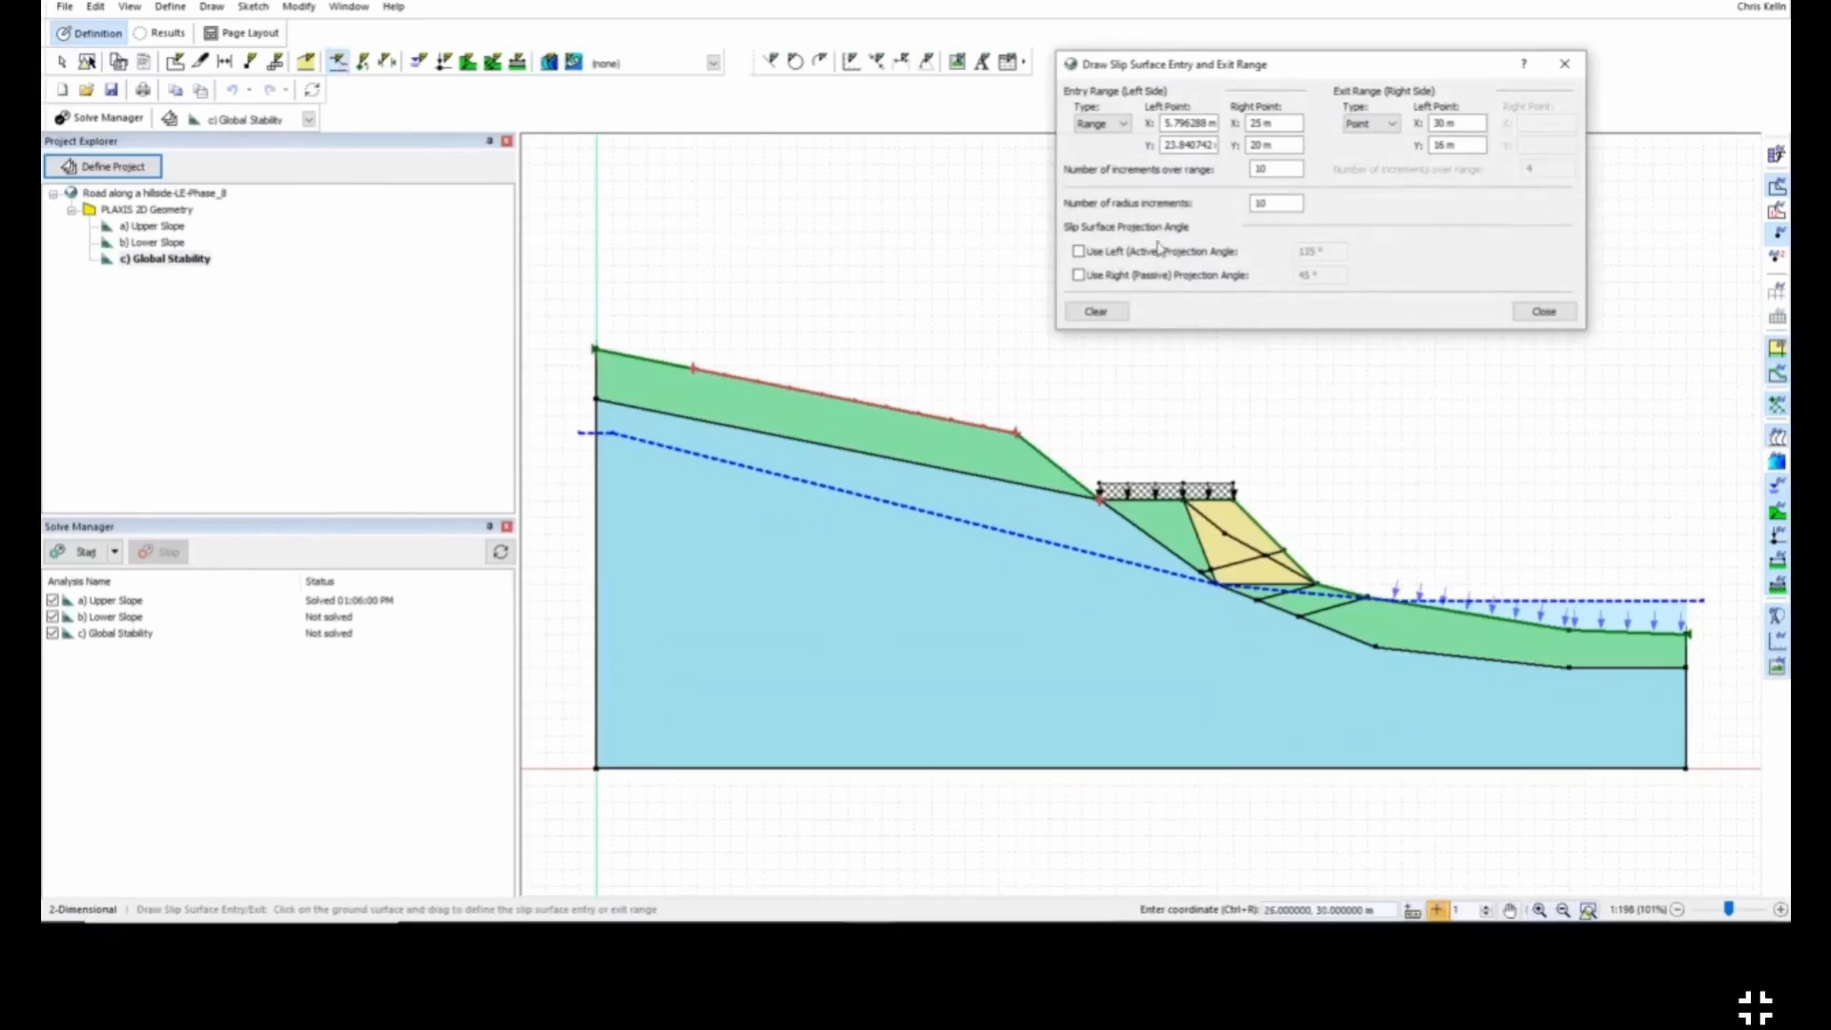
left_click(1544, 311)
Step: Replace the slip surface definition of c) Global Stability with the one from b) Lower Slope
left_click(143, 242)
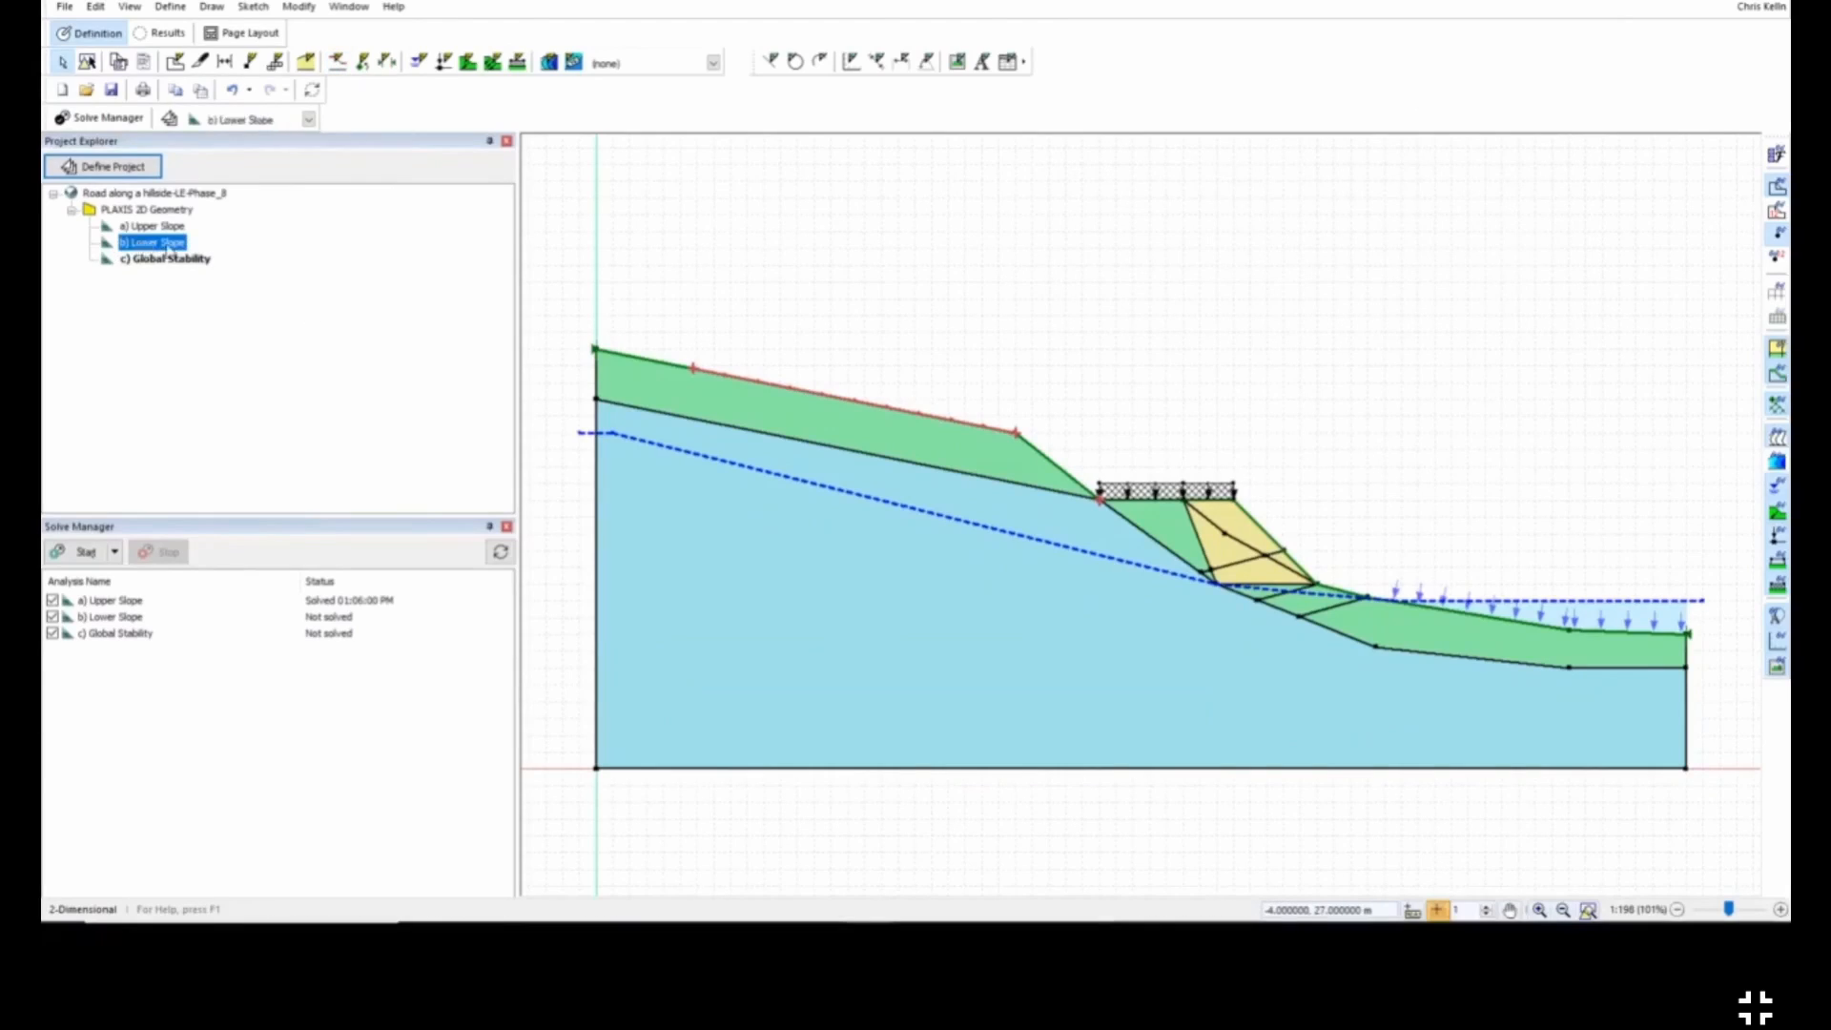
left_click(169, 7)
left_click(200, 77)
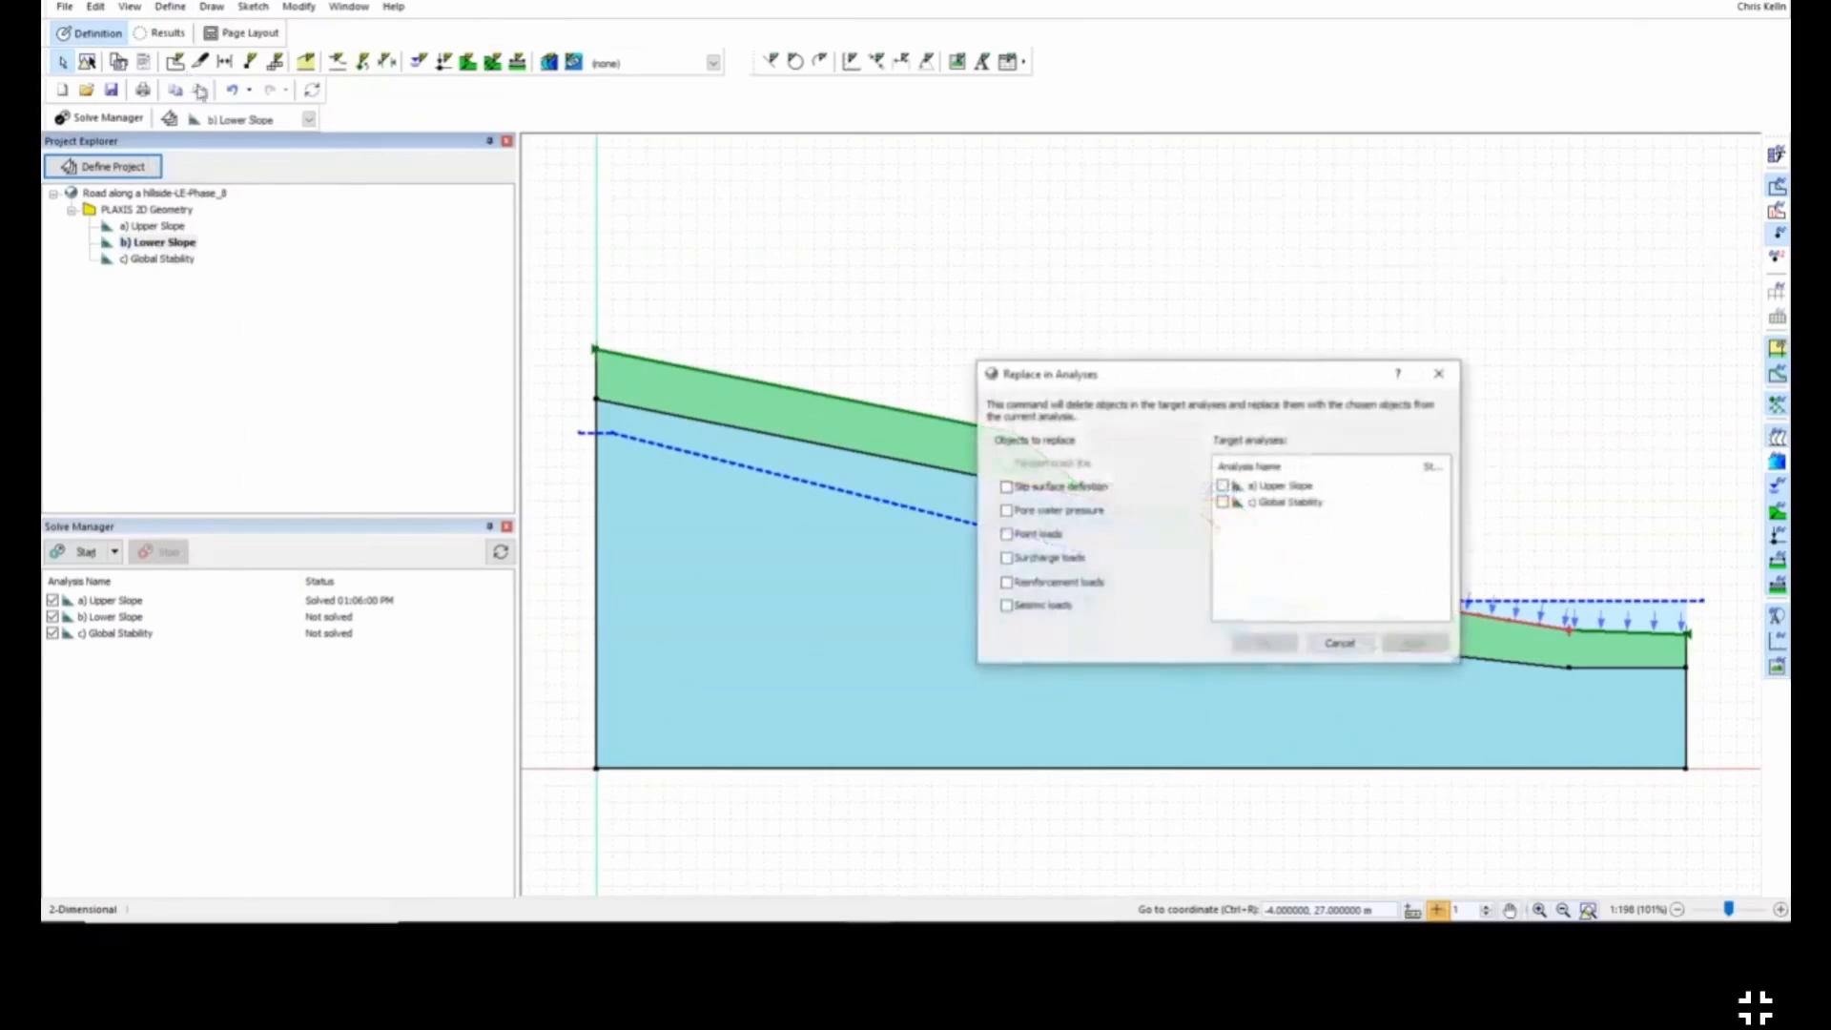
left_click_drag(1018, 372, 683, 102)
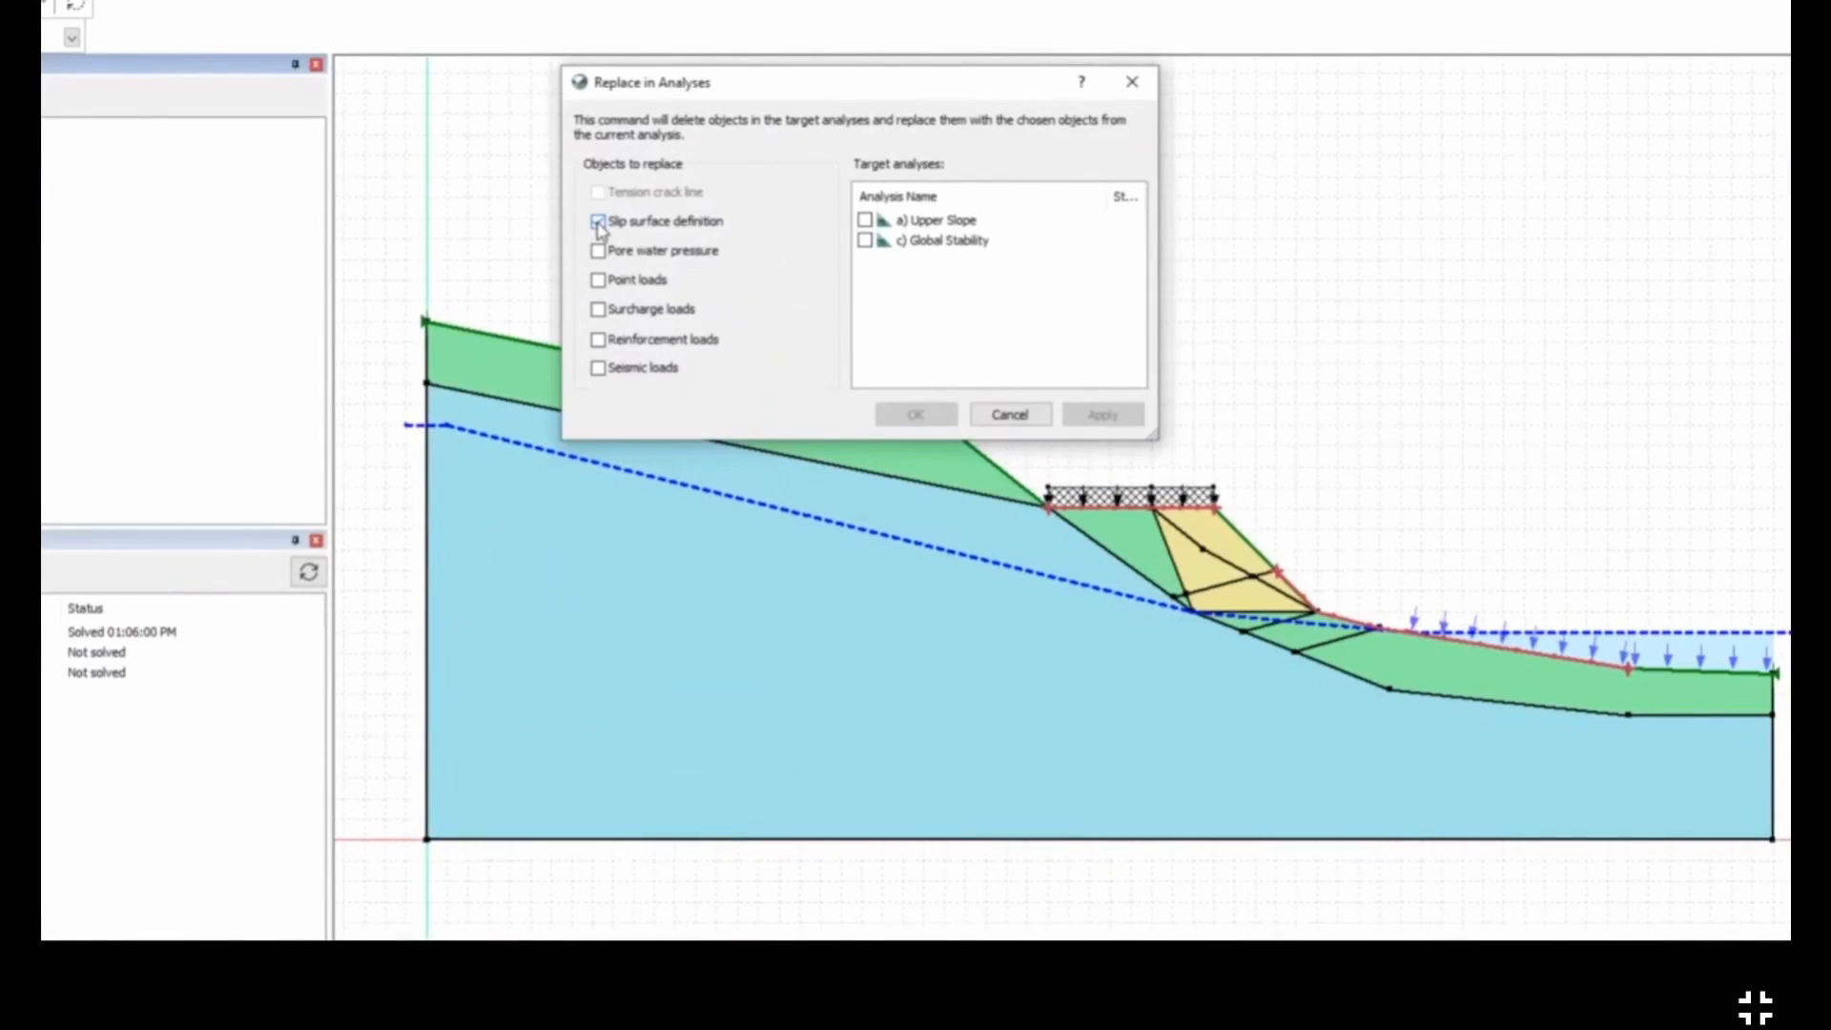
left_click(865, 240)
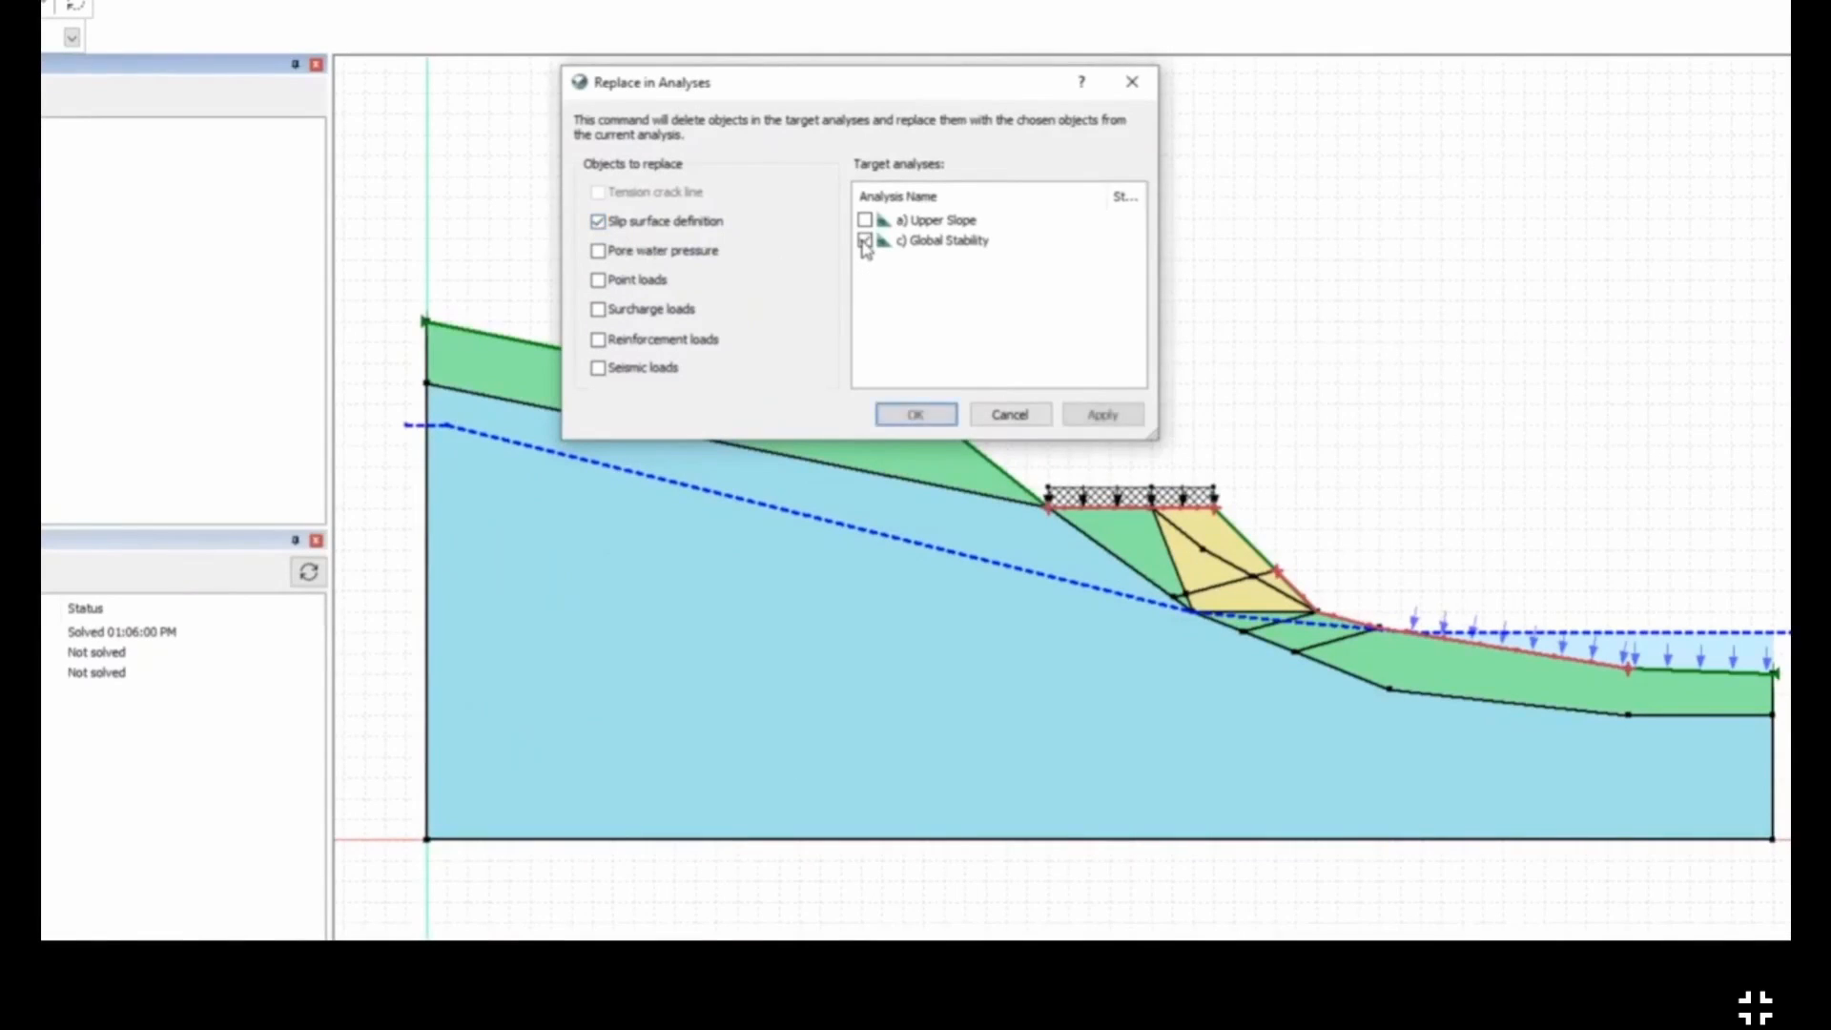
left_click(1112, 419)
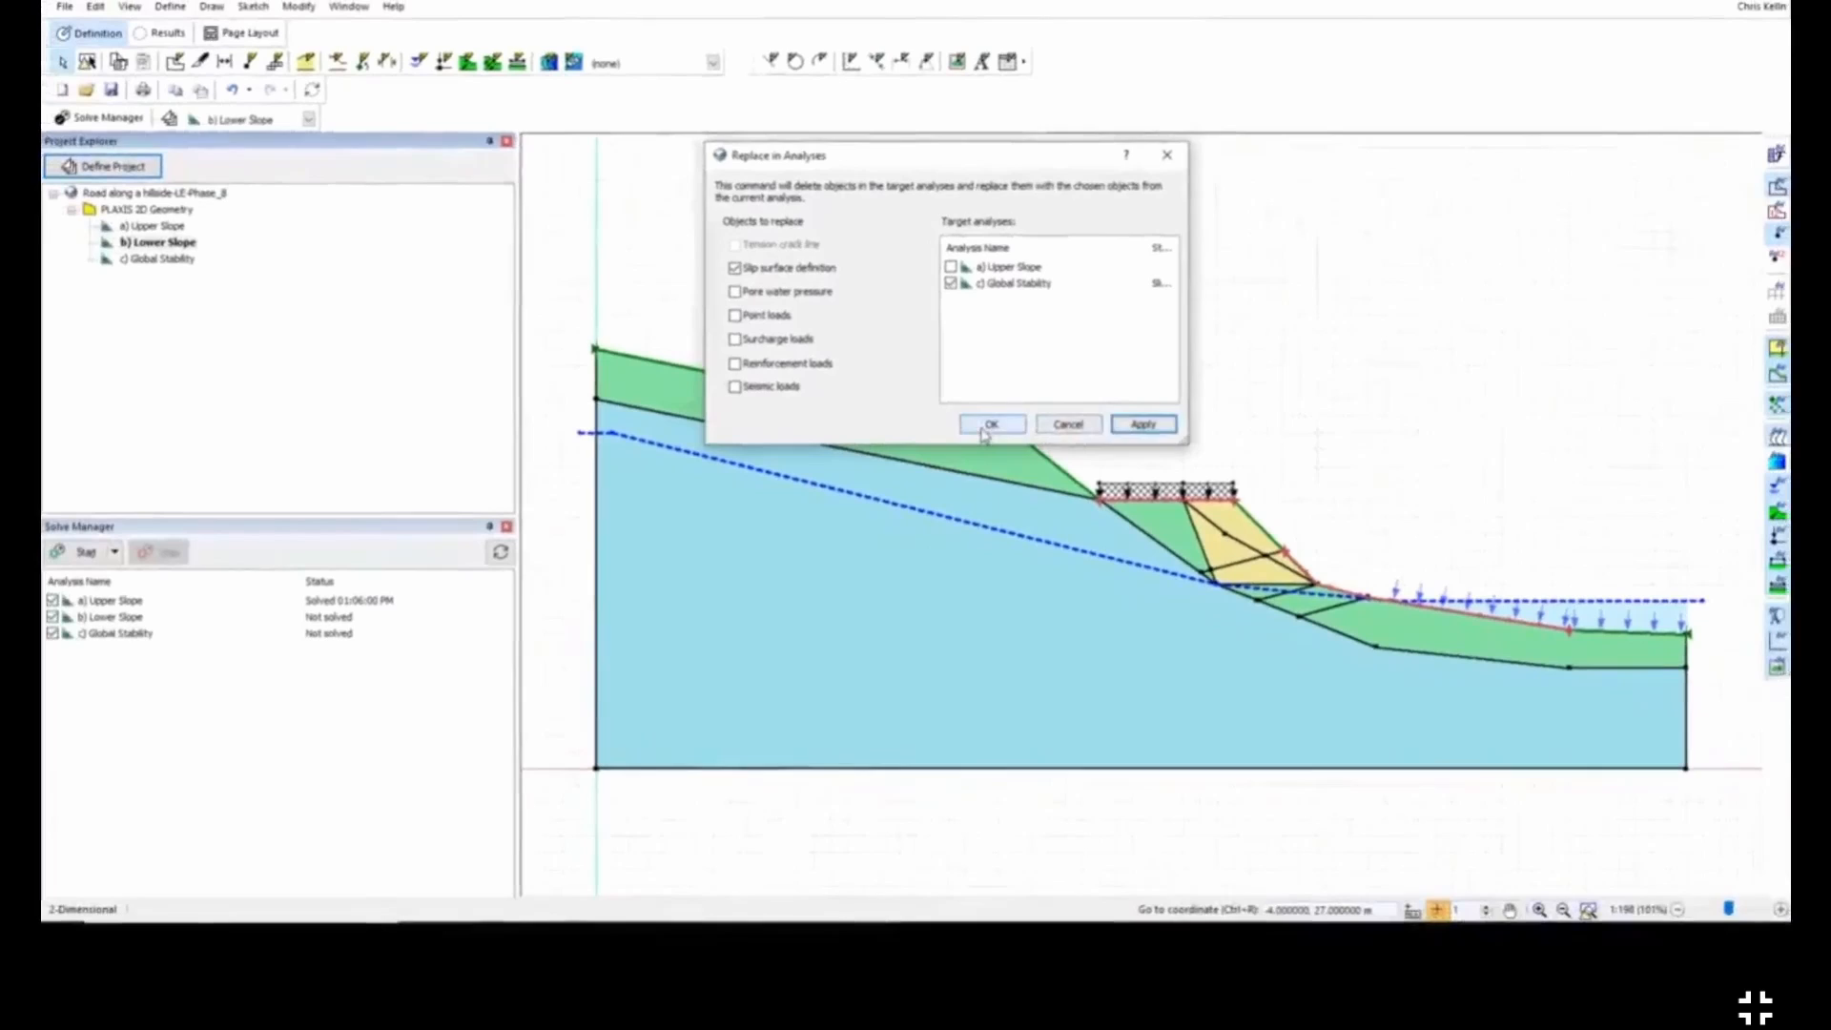
left_click(990, 425)
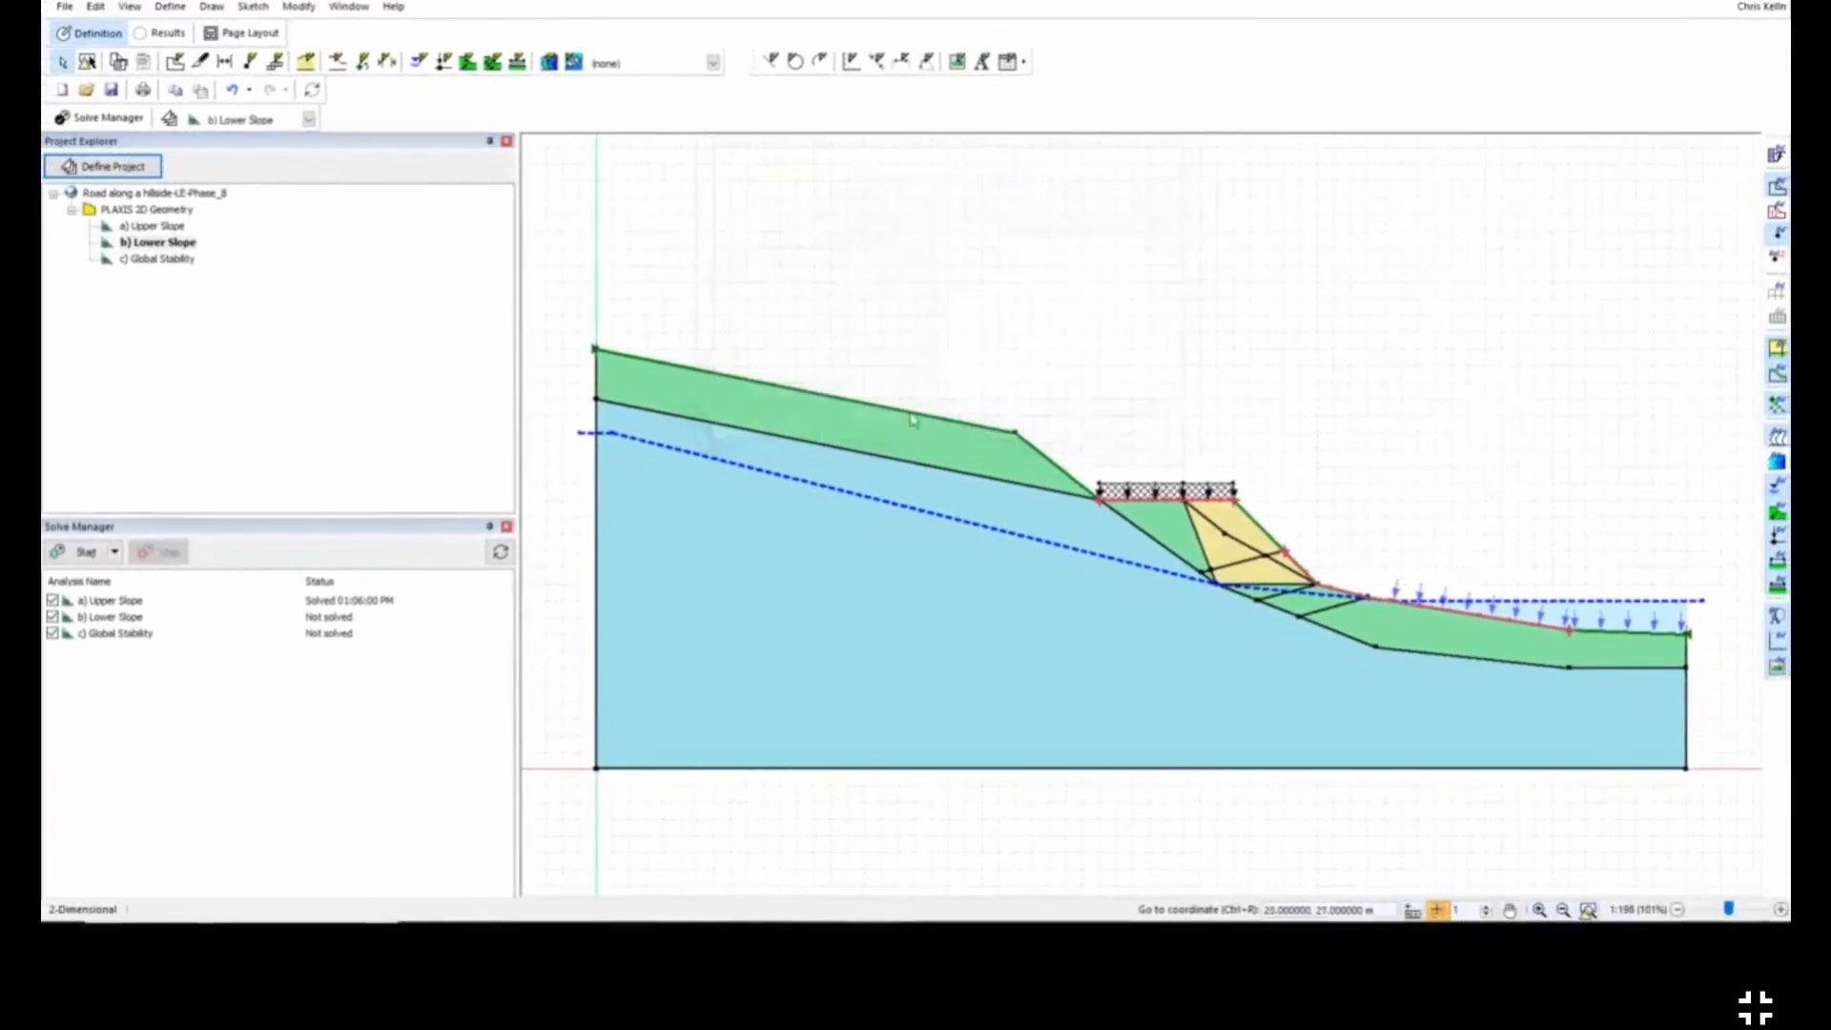
Step: For c) Global Stability, move the slip surface entry range onto the upper slope, from (4, 24.2) m to (25, 20) m
left_click(162, 260)
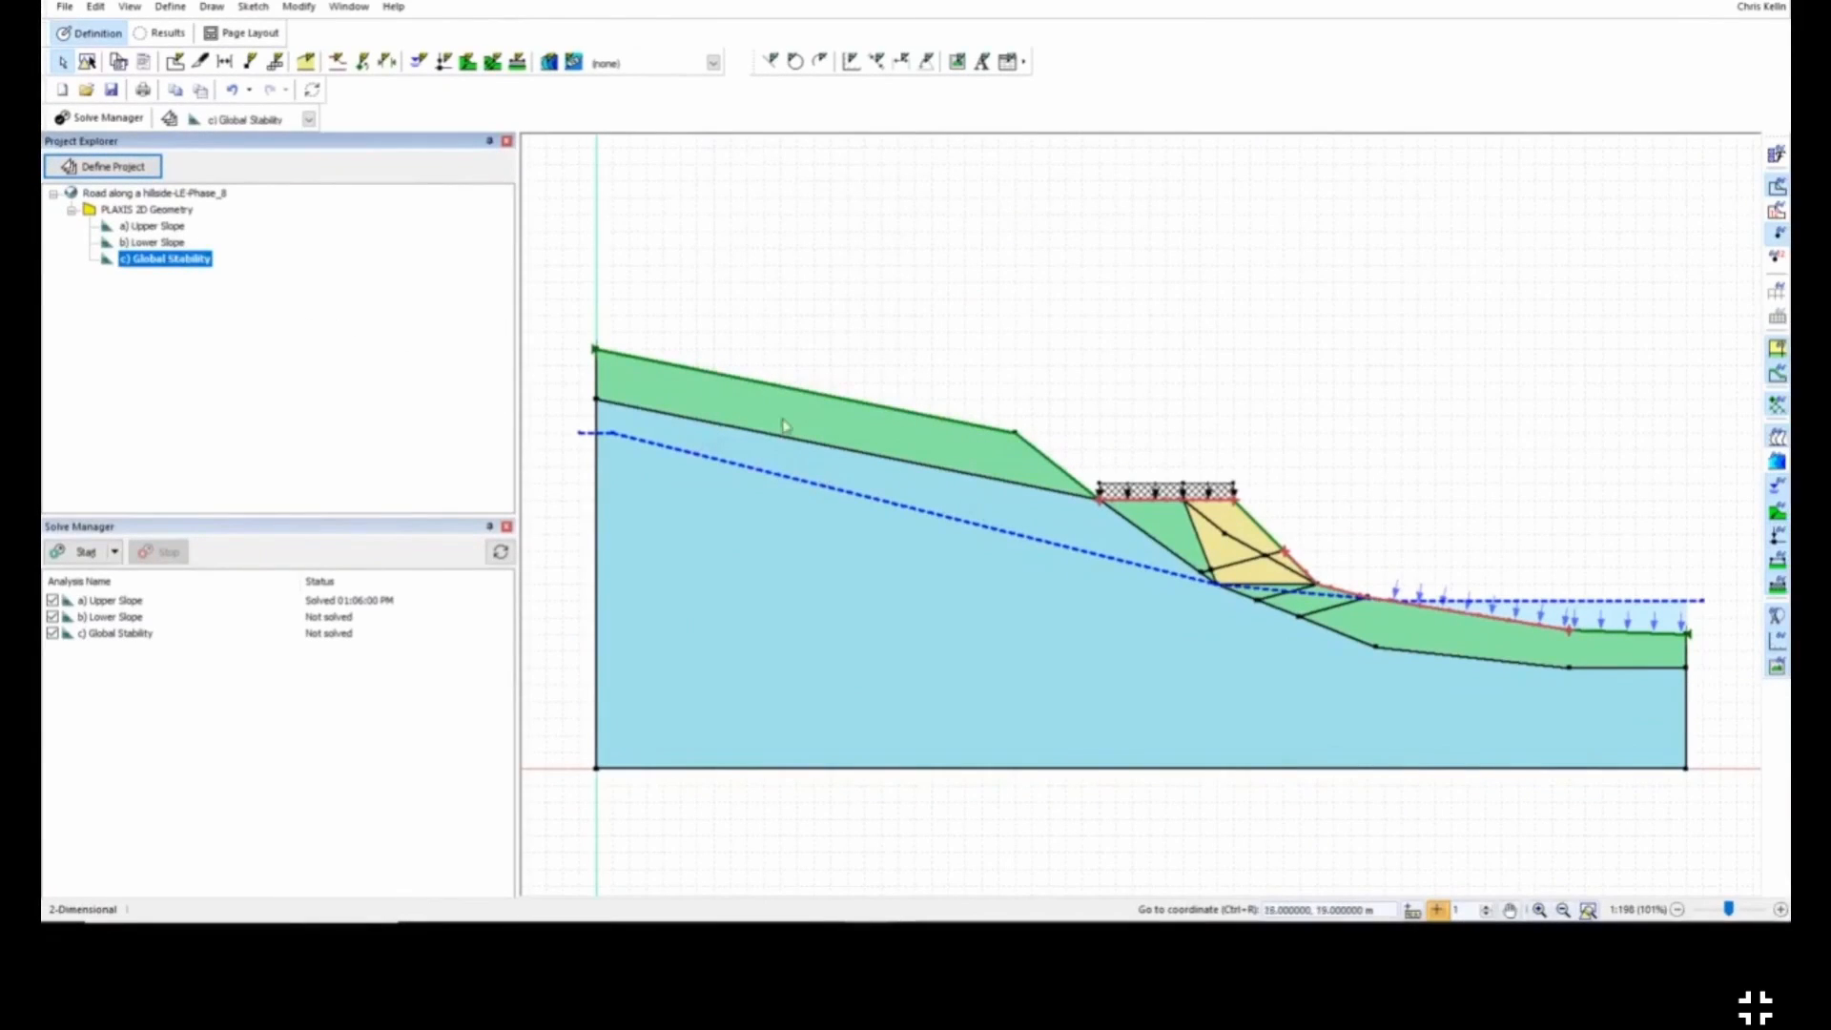
left_click(181, 244)
left_click(181, 260)
left_click(337, 61)
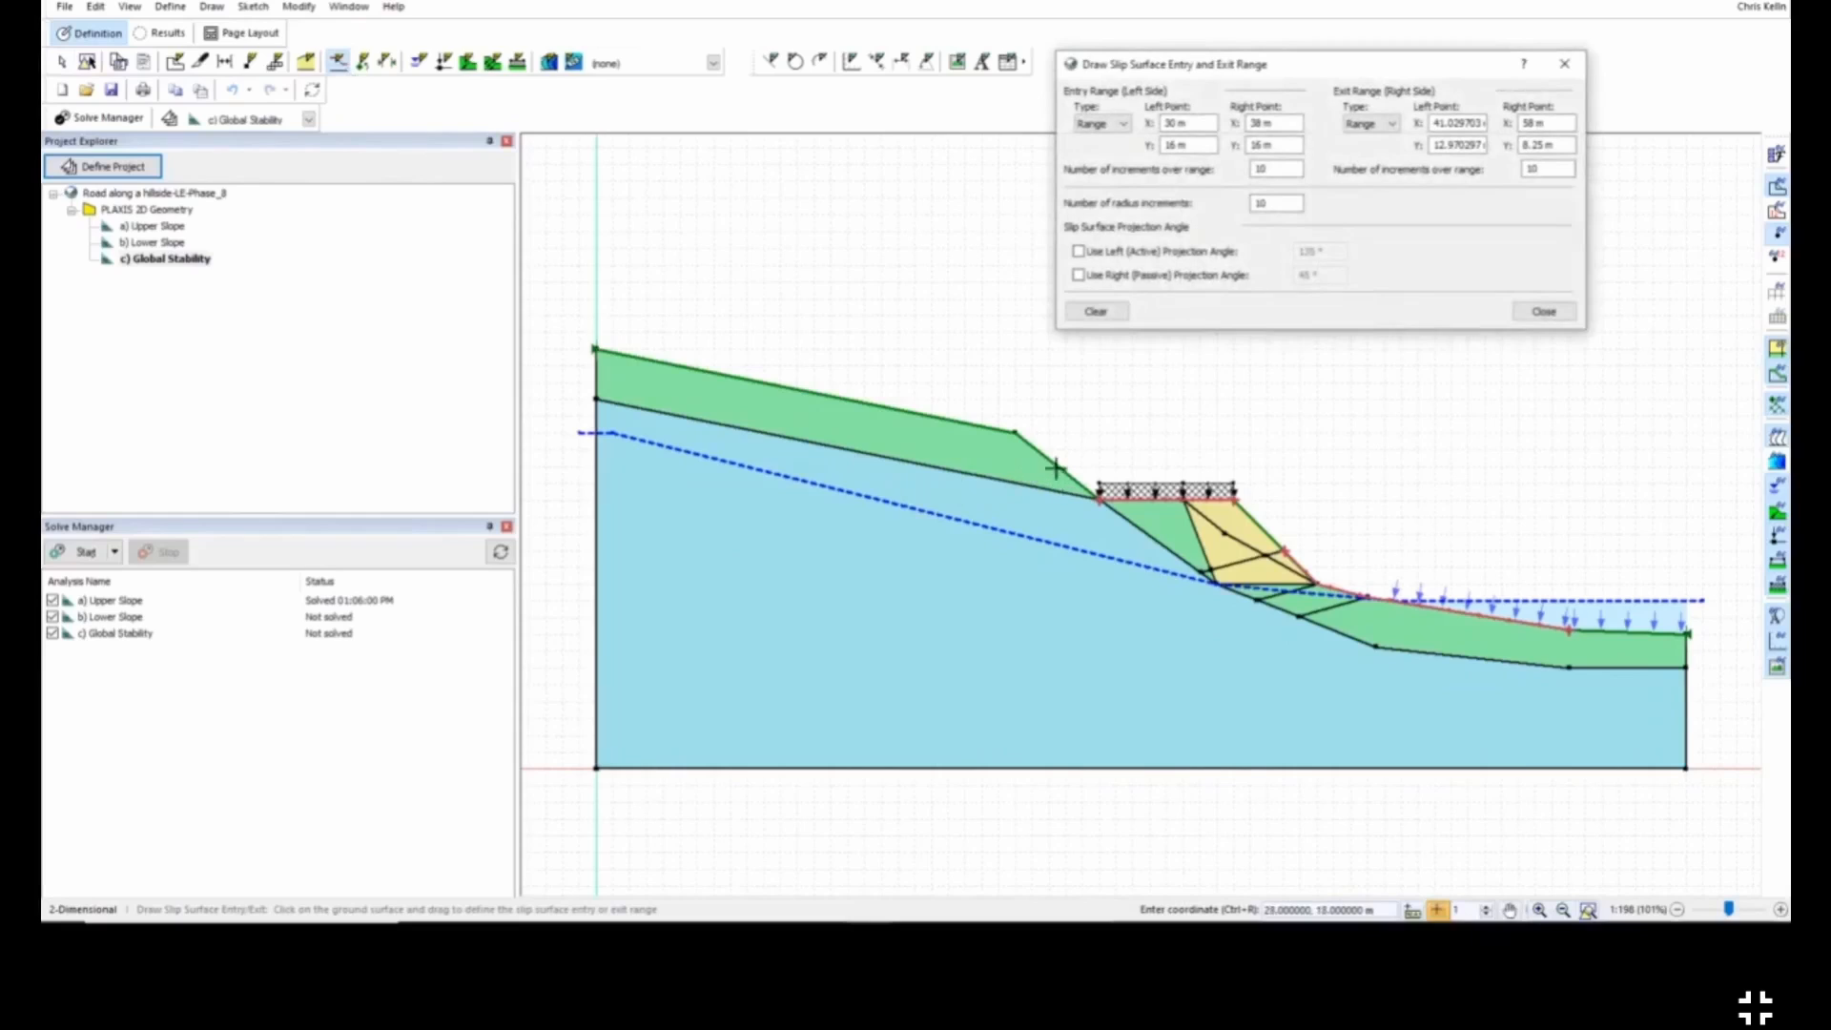
left_click_drag(1099, 500, 658, 370)
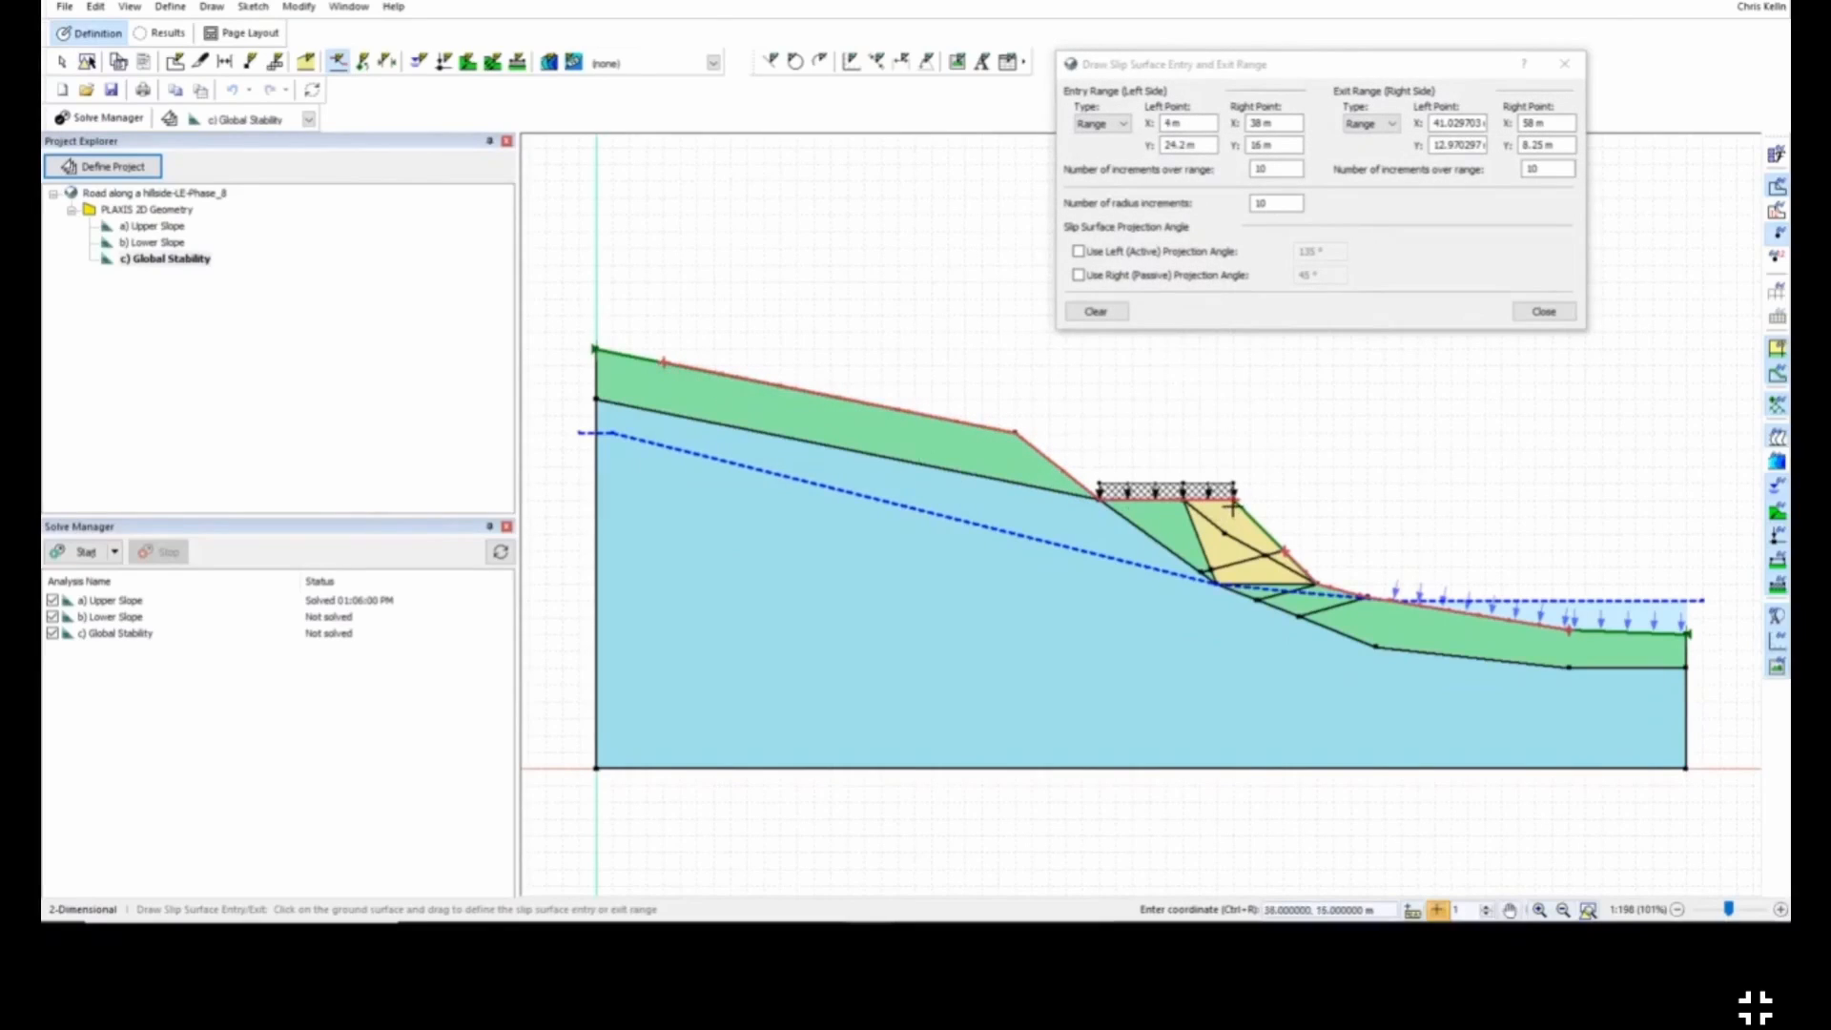
left_click_drag(1235, 500, 1022, 450)
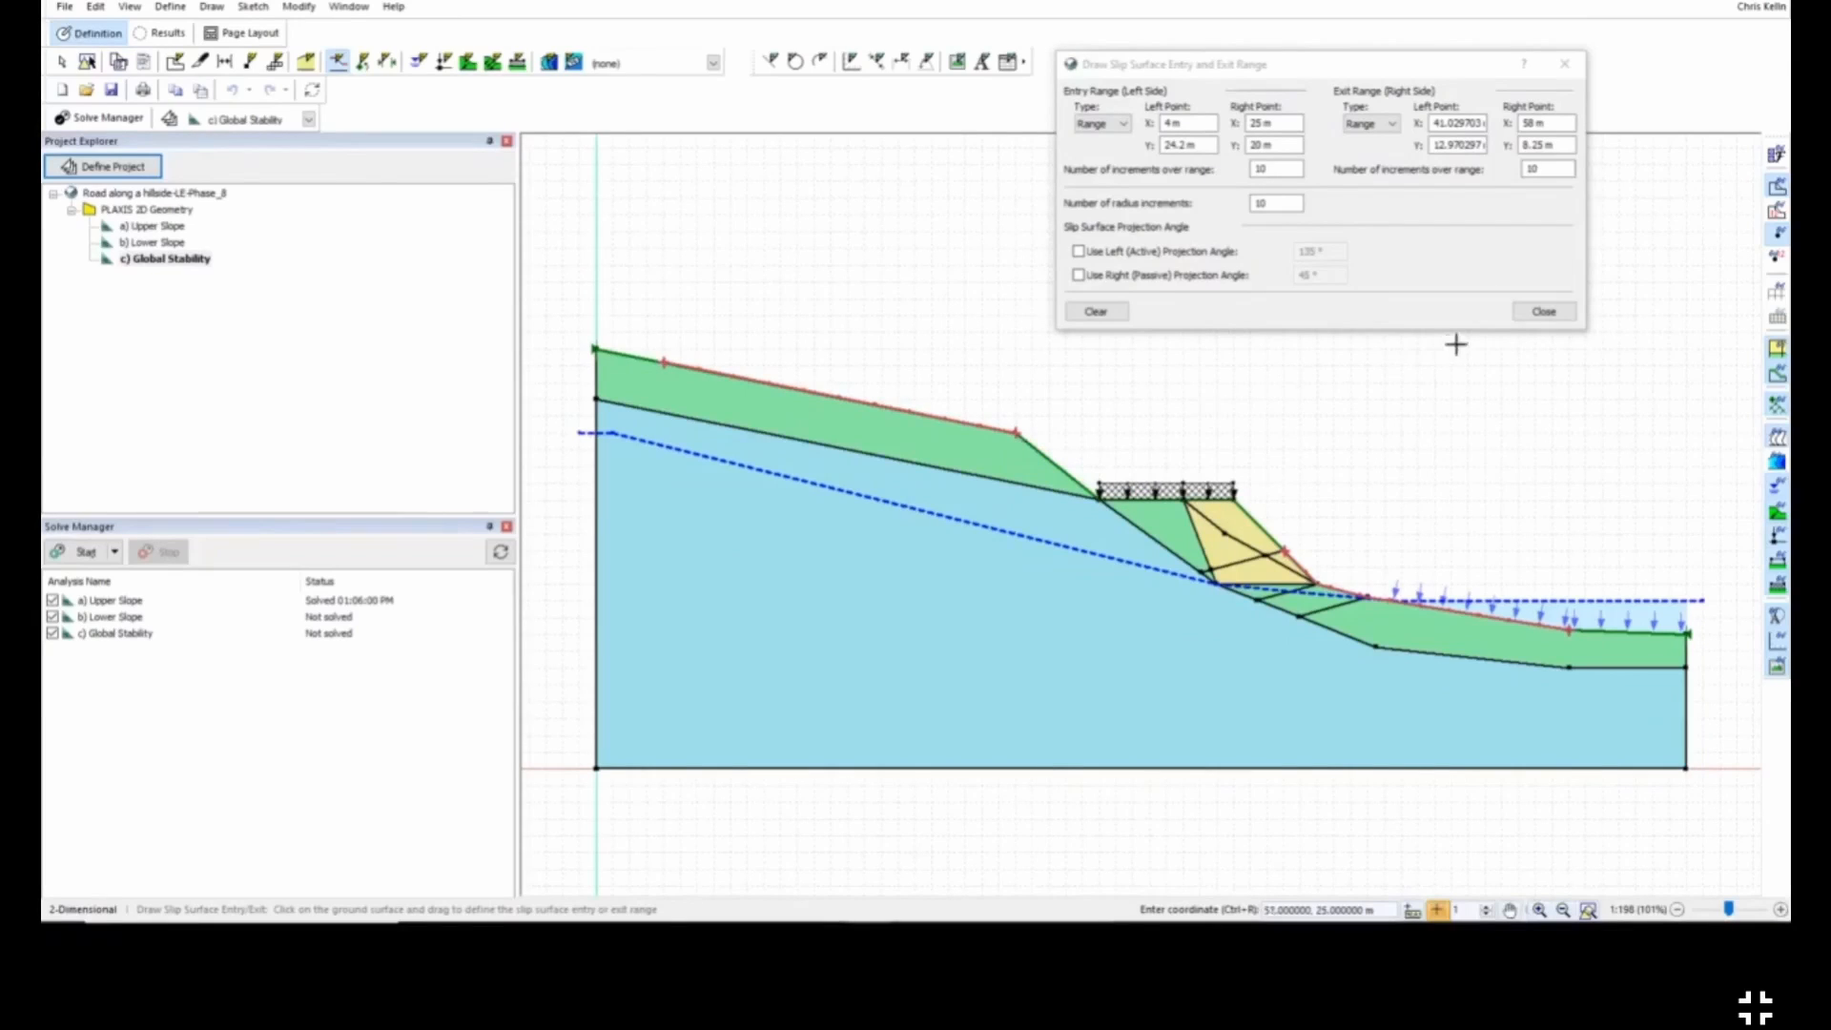
left_click(1532, 317)
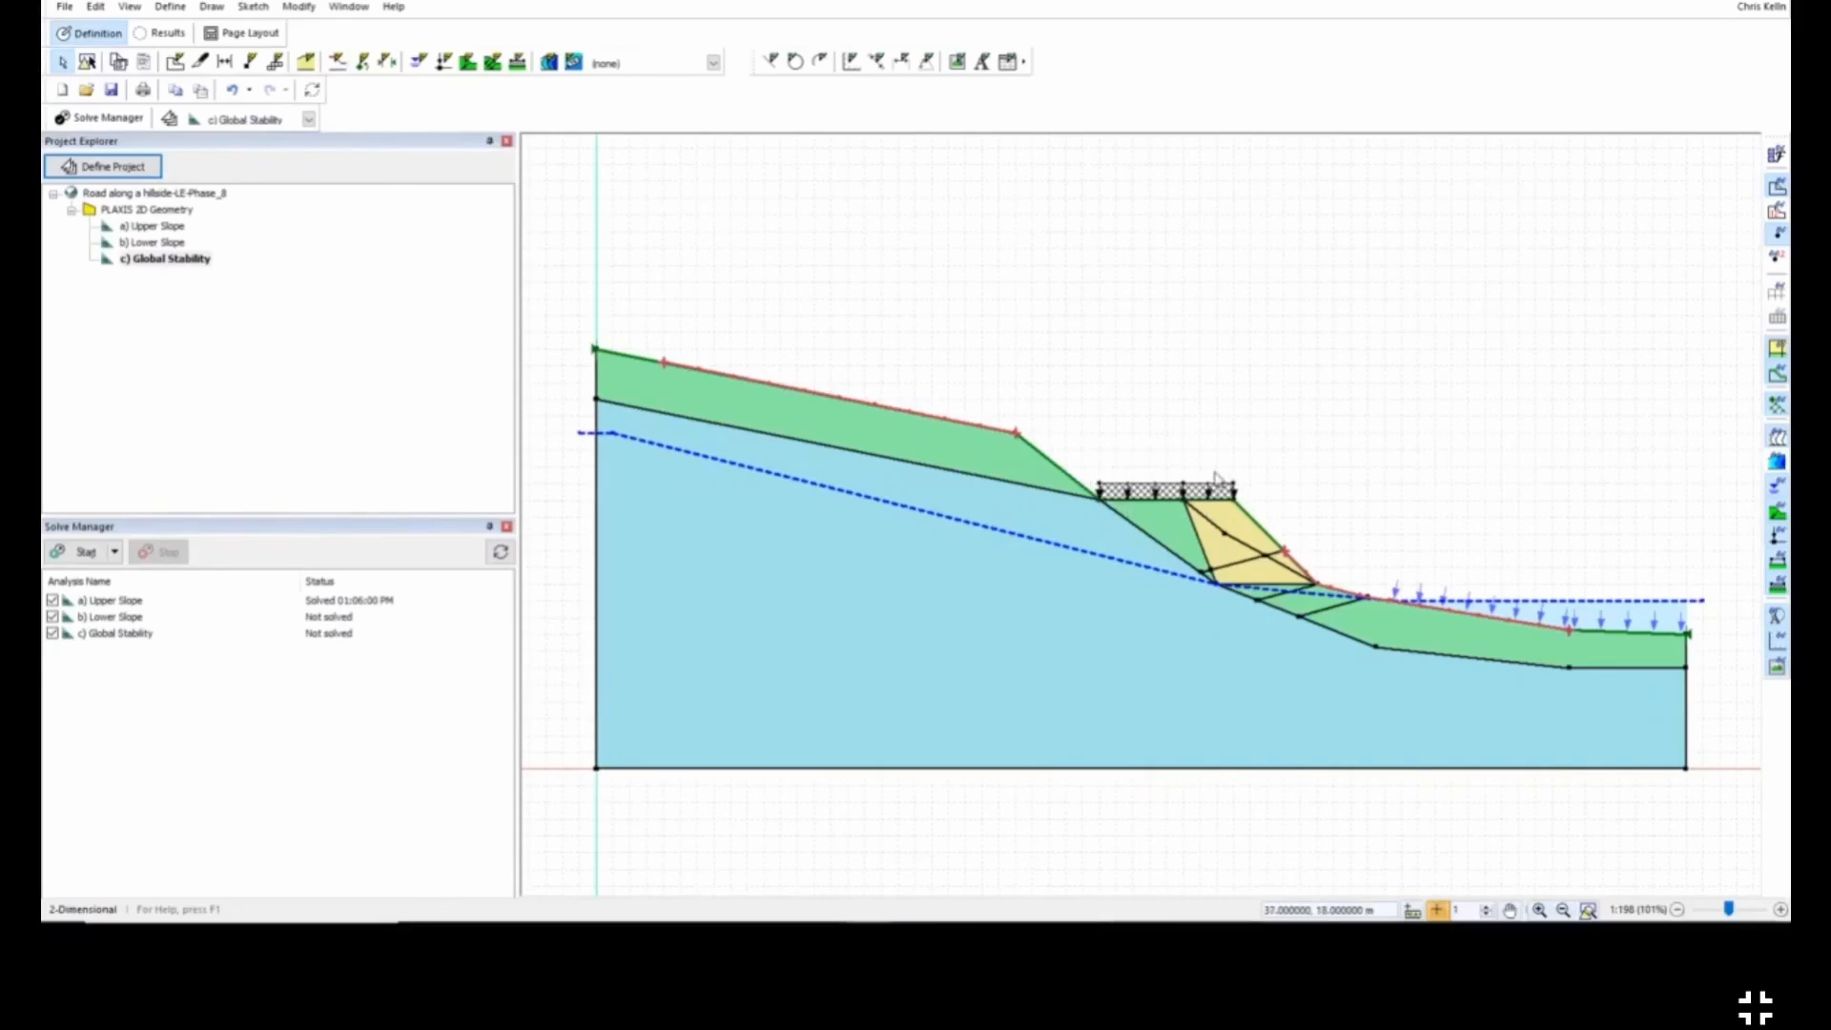
Step: Check the definitions of the two surcharge loads on the road in c) Global Stability
left_click(171, 7)
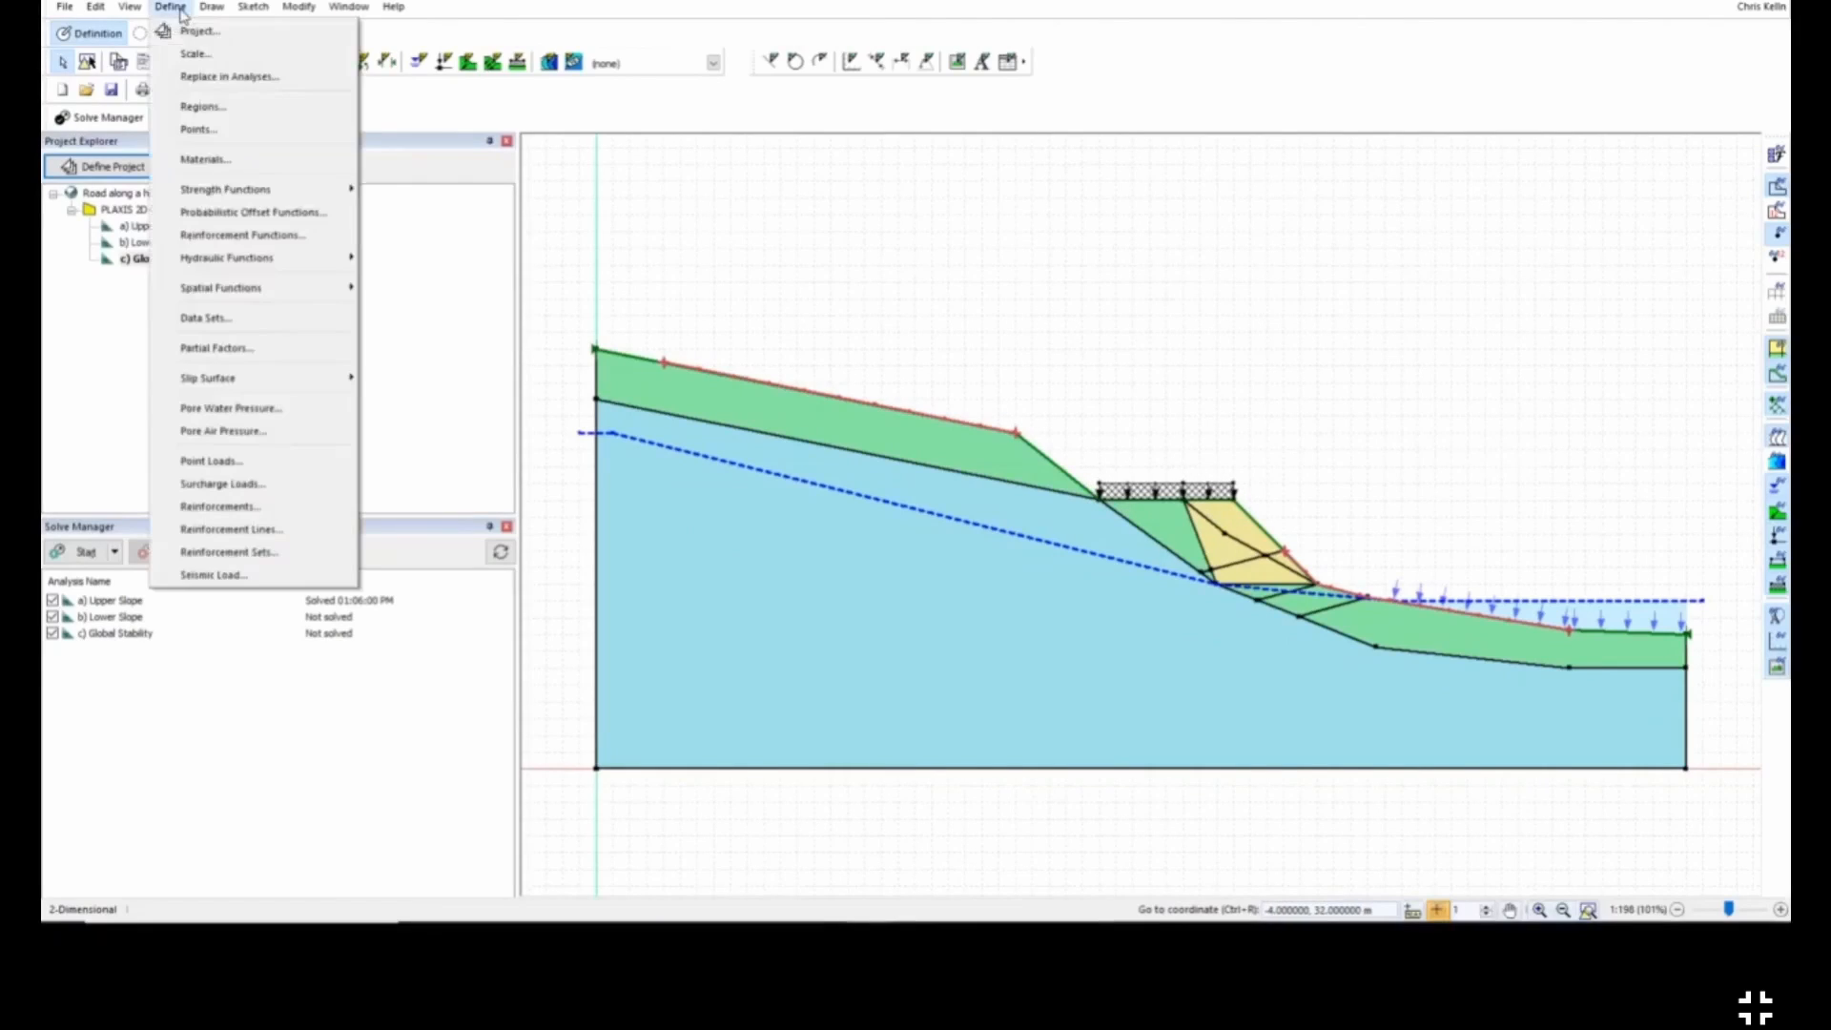
left_click(200, 490)
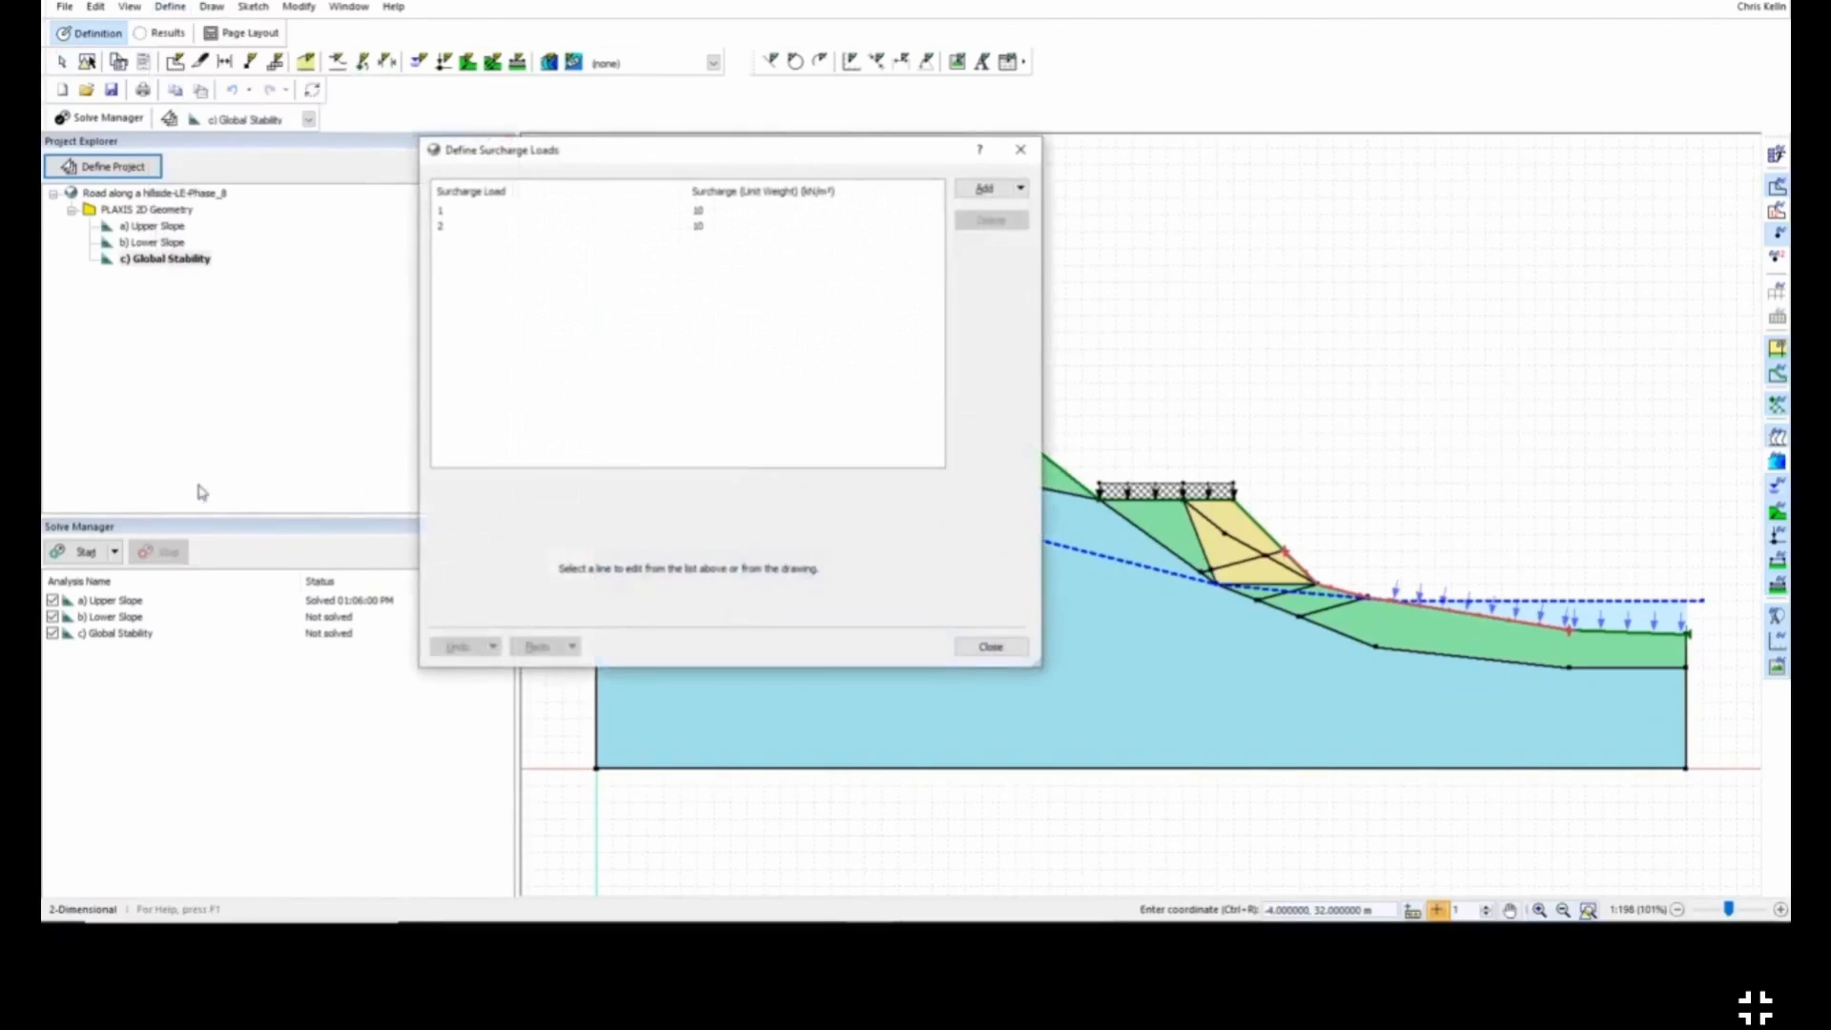
left_click(441, 211)
left_click(440, 227)
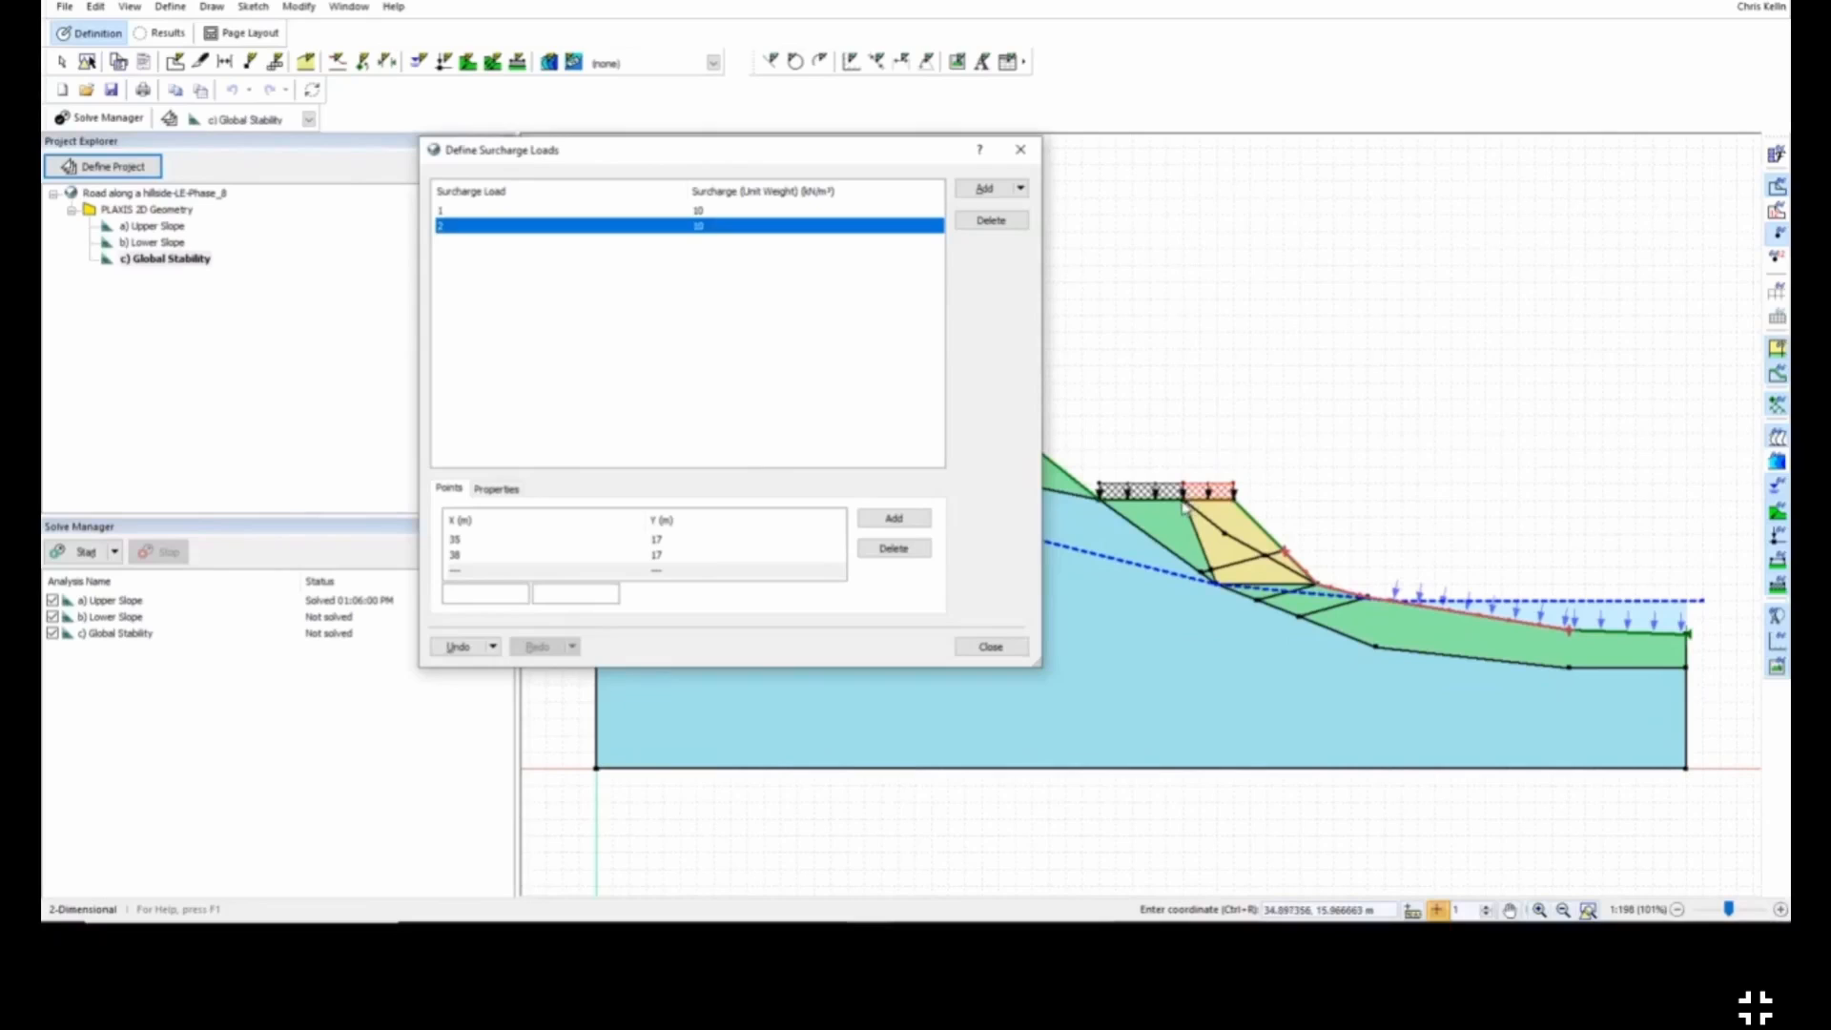
left_click(1003, 649)
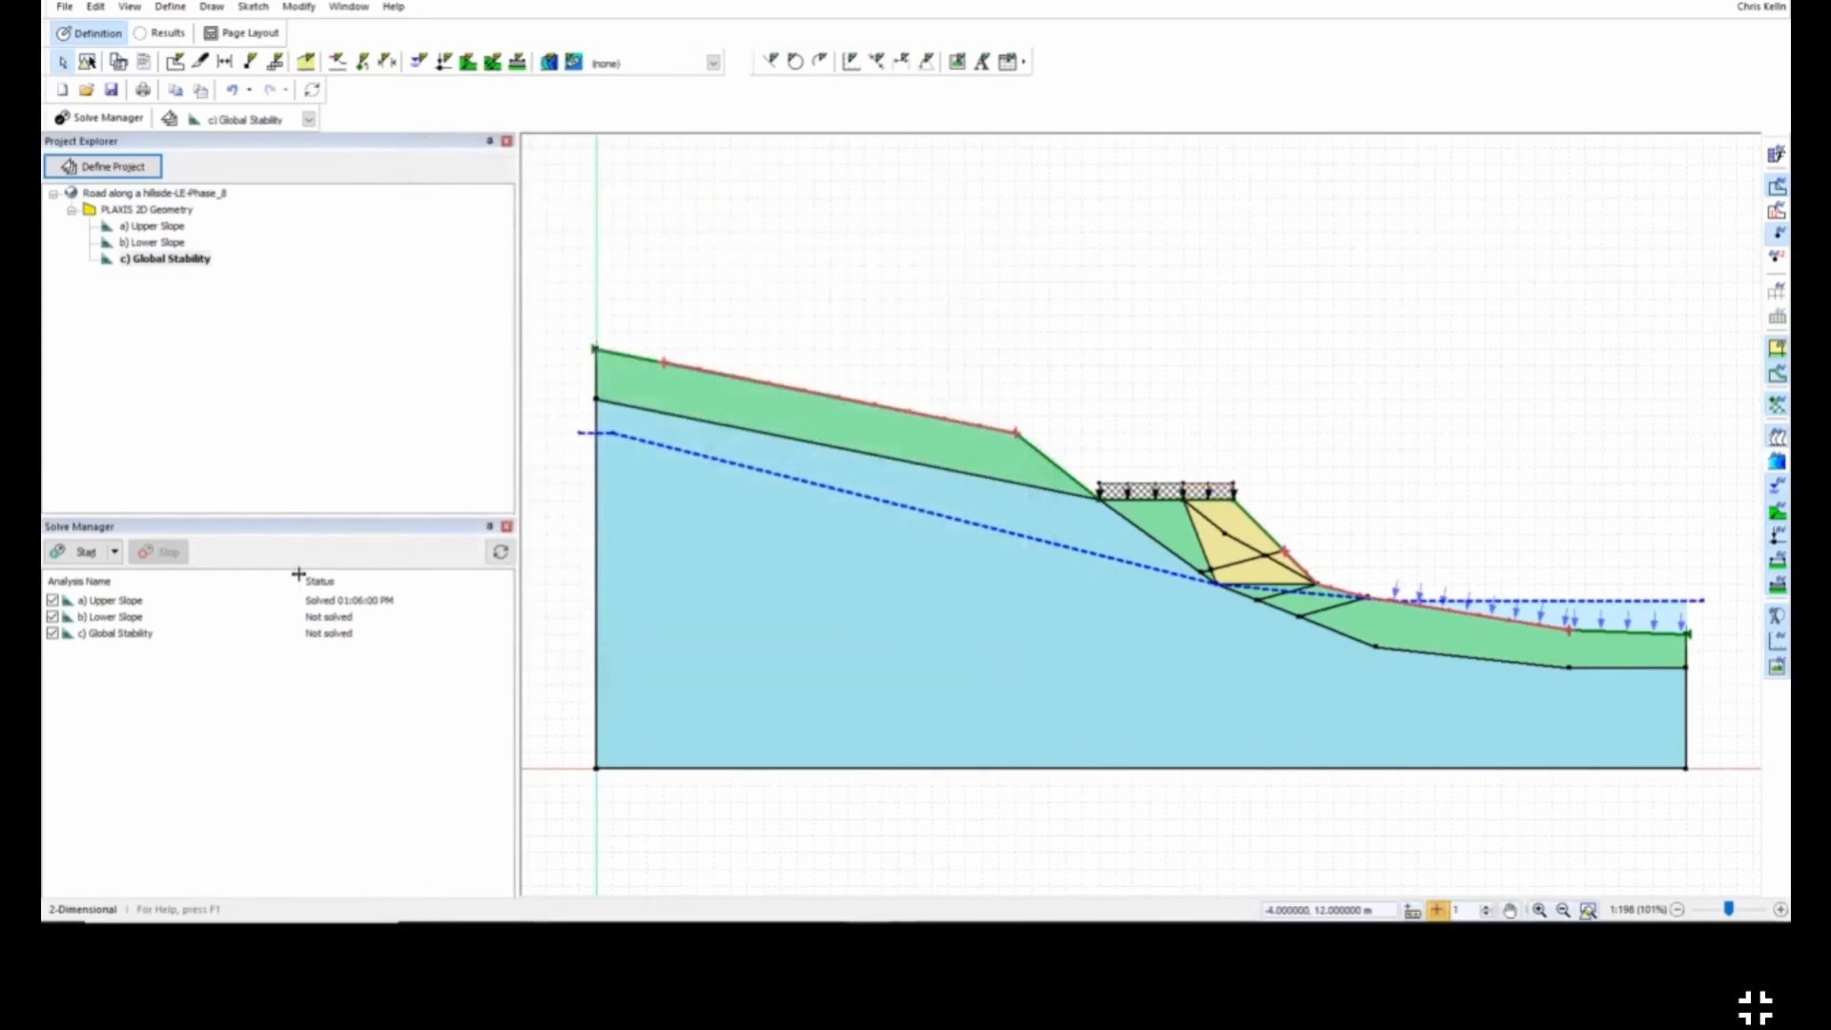
Step: Solve all three analyses and set the factor of safety label size to 12 pt in the b) Lower Slope results
left_click(88, 553)
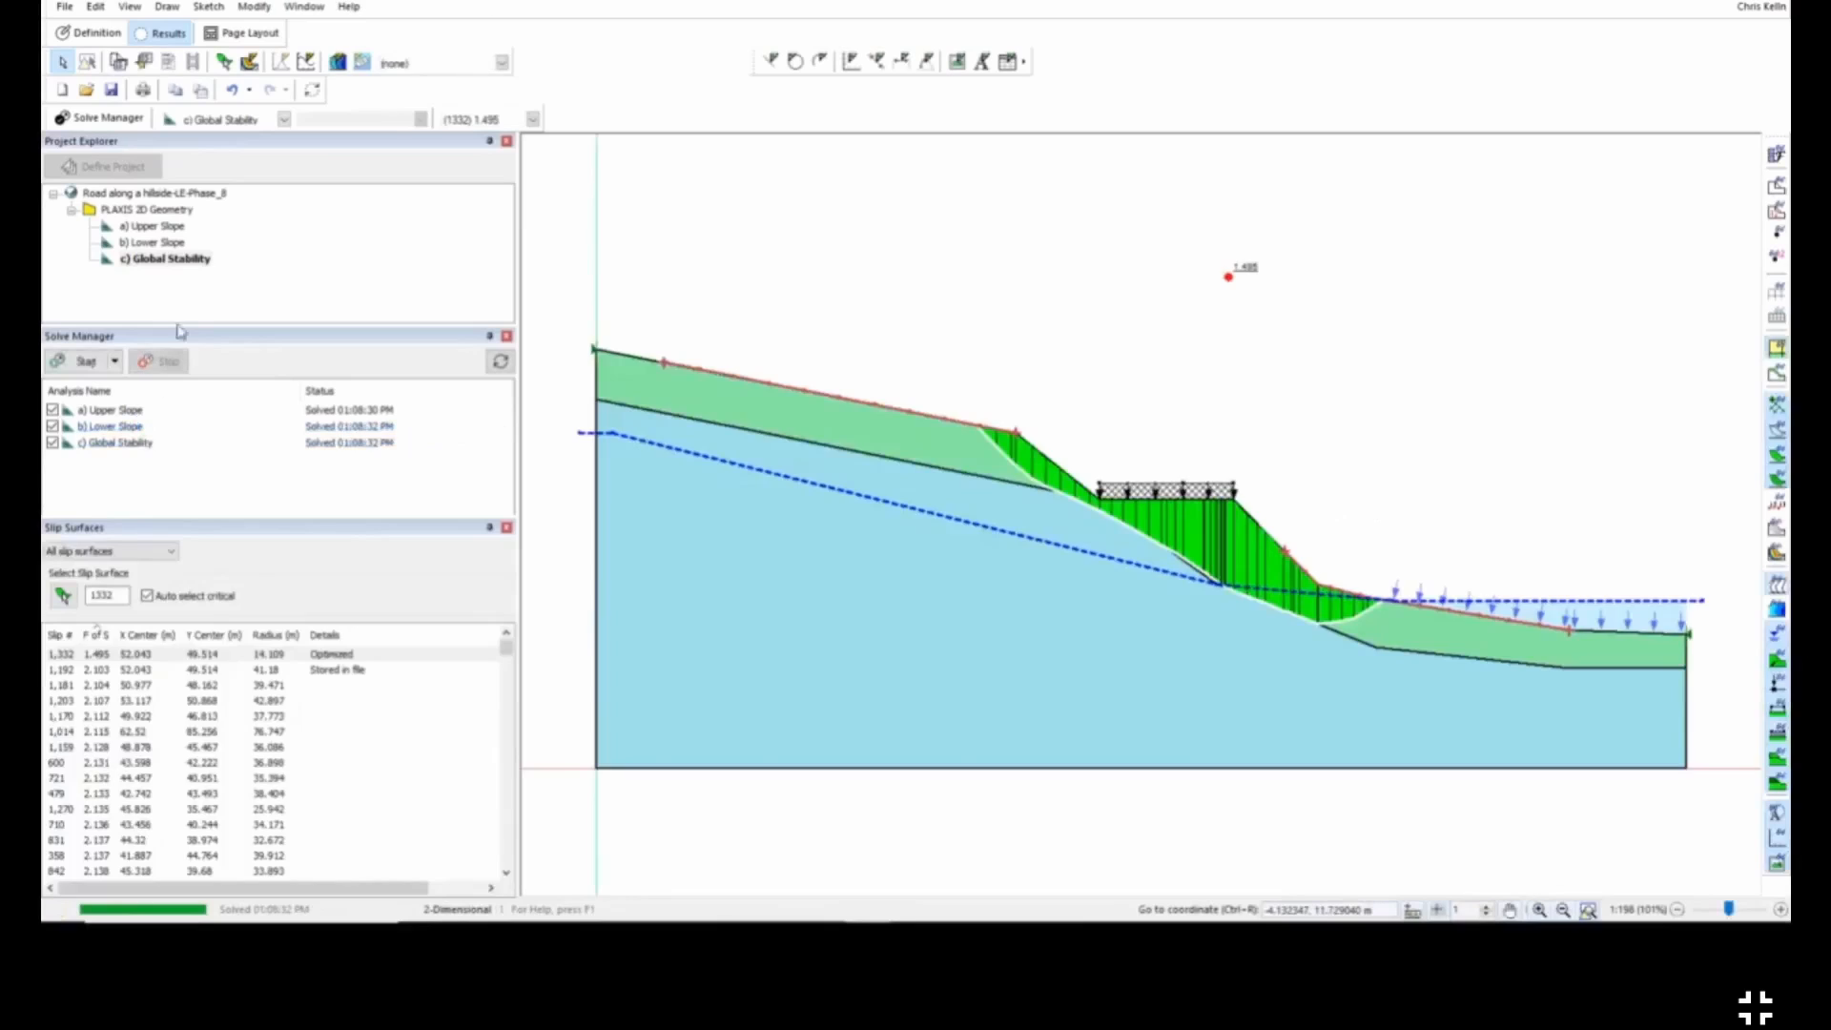
left_click(158, 243)
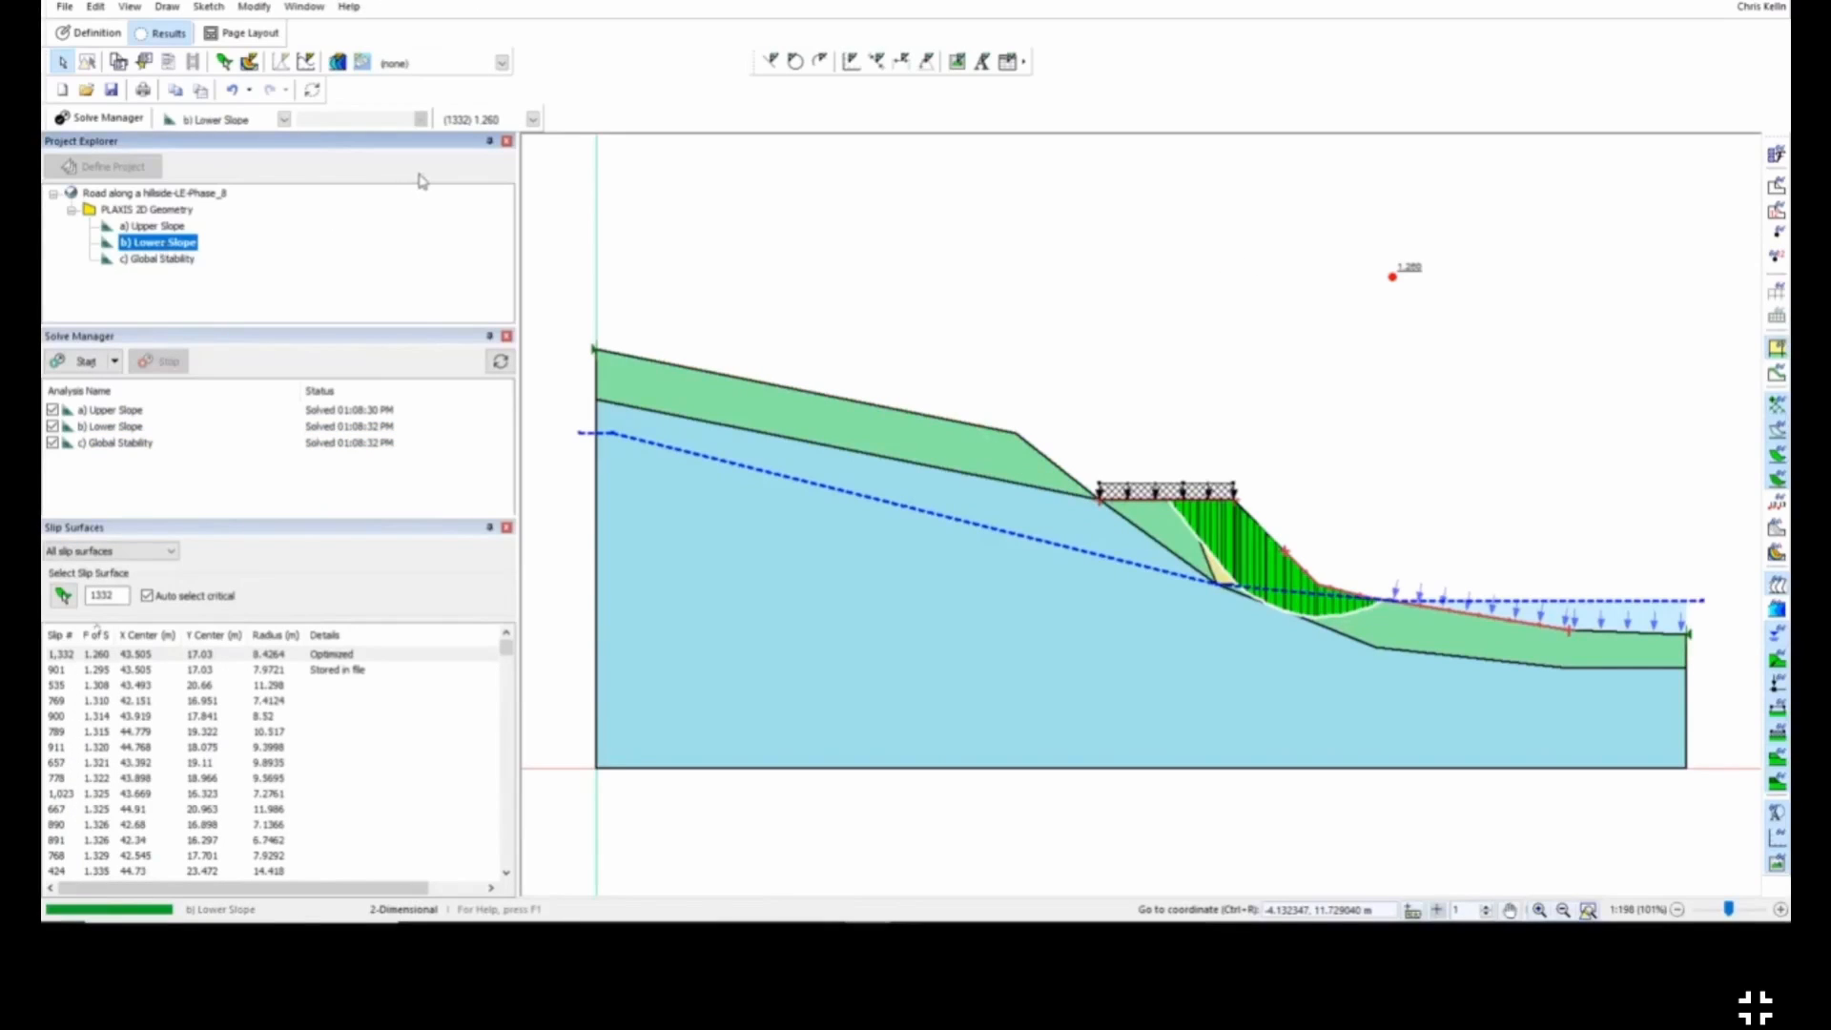
left_click(1776, 157)
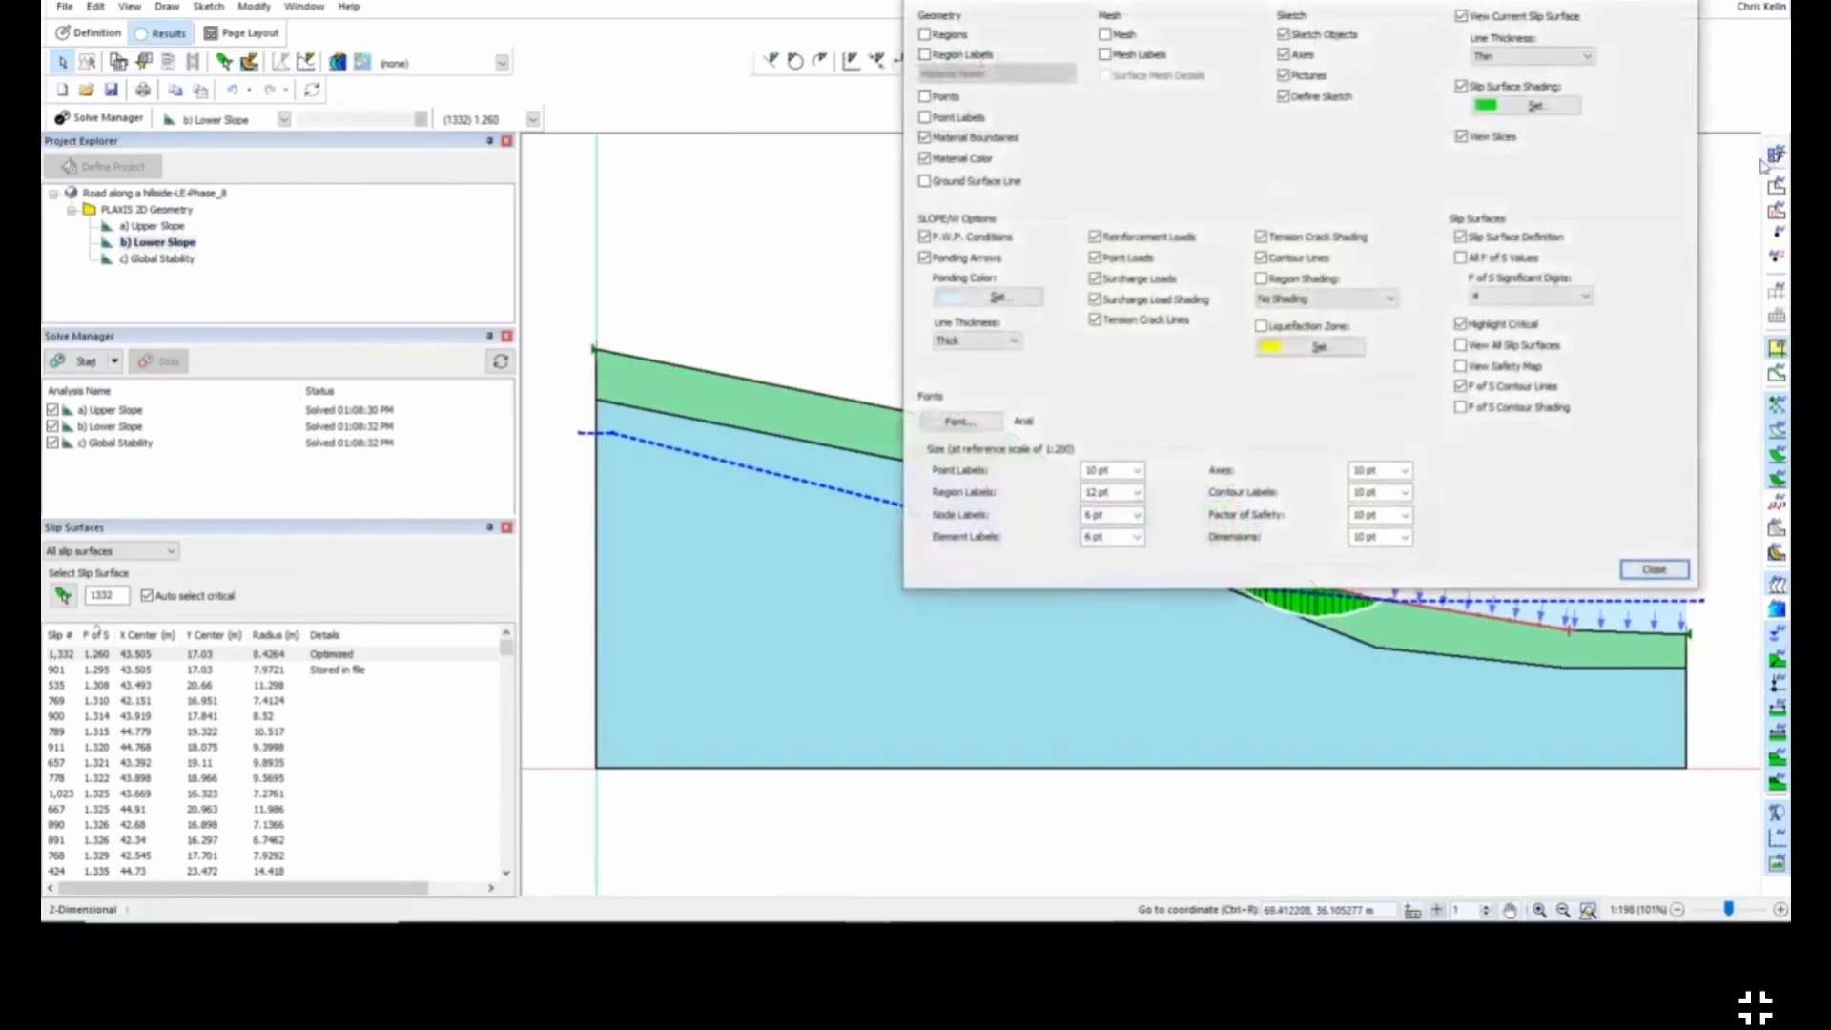
left_click(1405, 516)
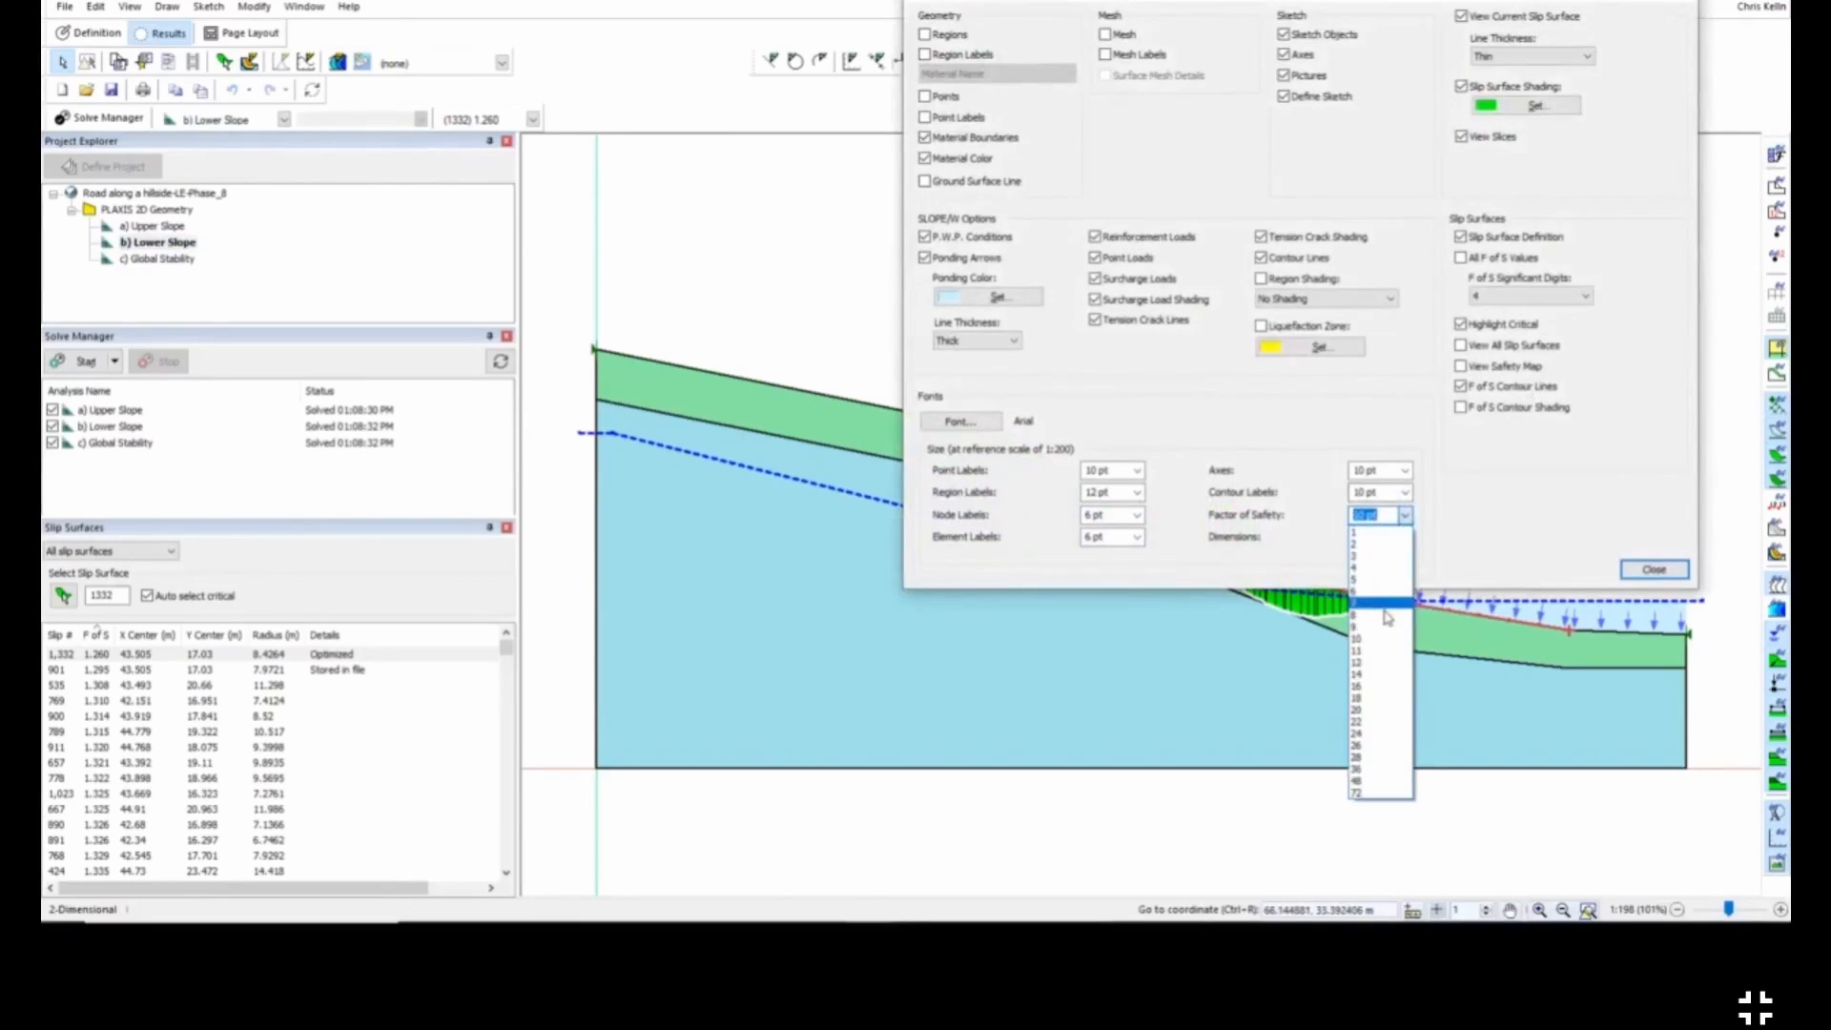
left_click(1372, 665)
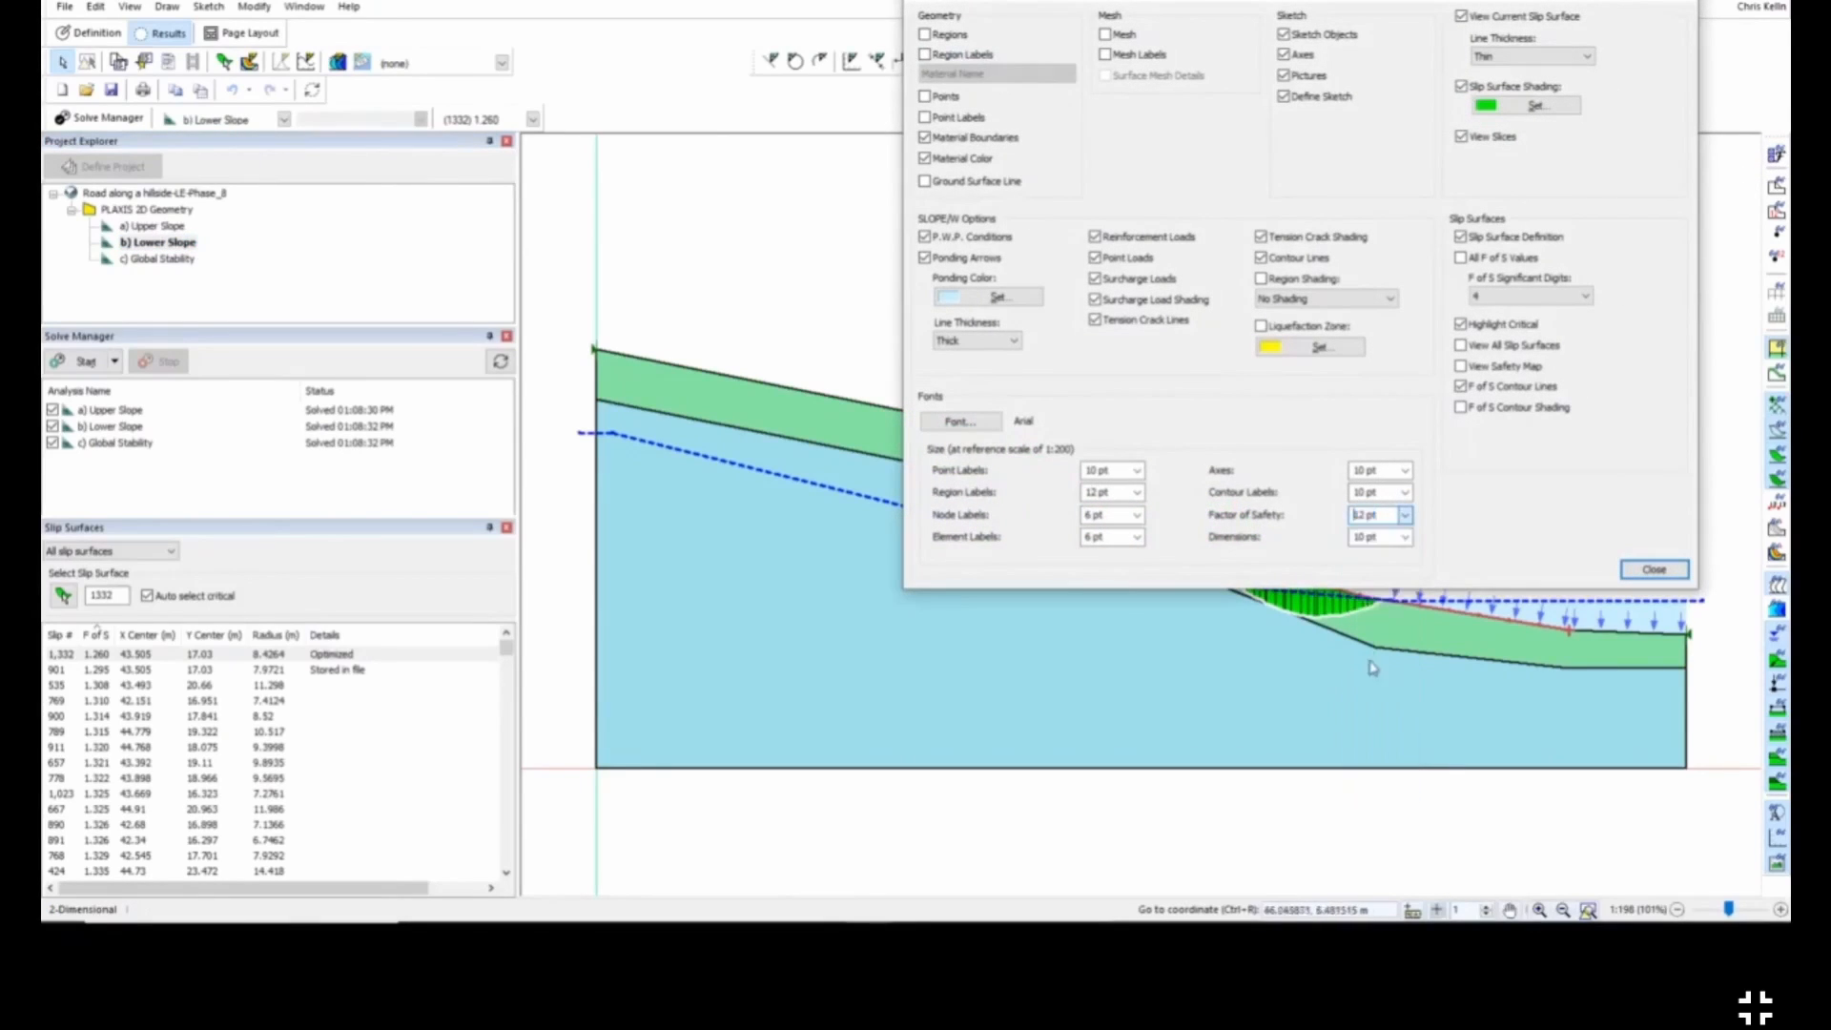
left_click(1646, 570)
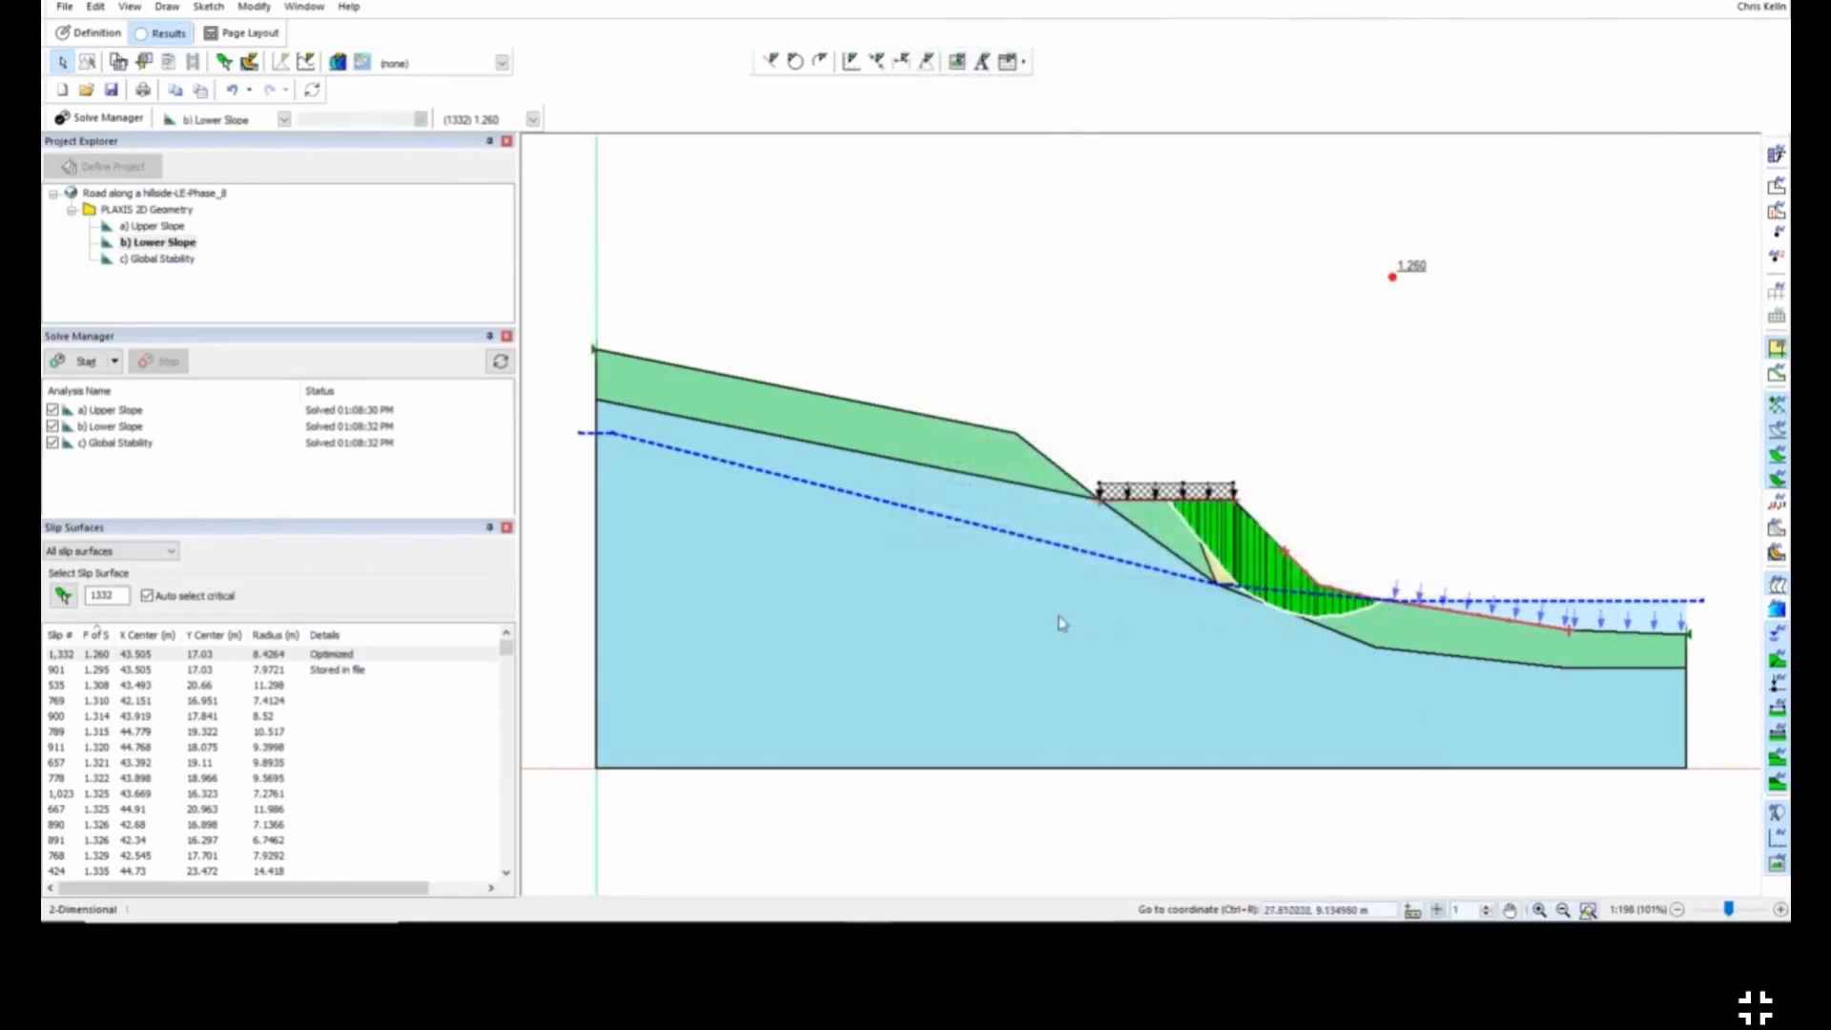
Step: View the c) Global Stability result, and for a) Upper Slope add a graph named Convergence of the Convergence kind
left_click(179, 260)
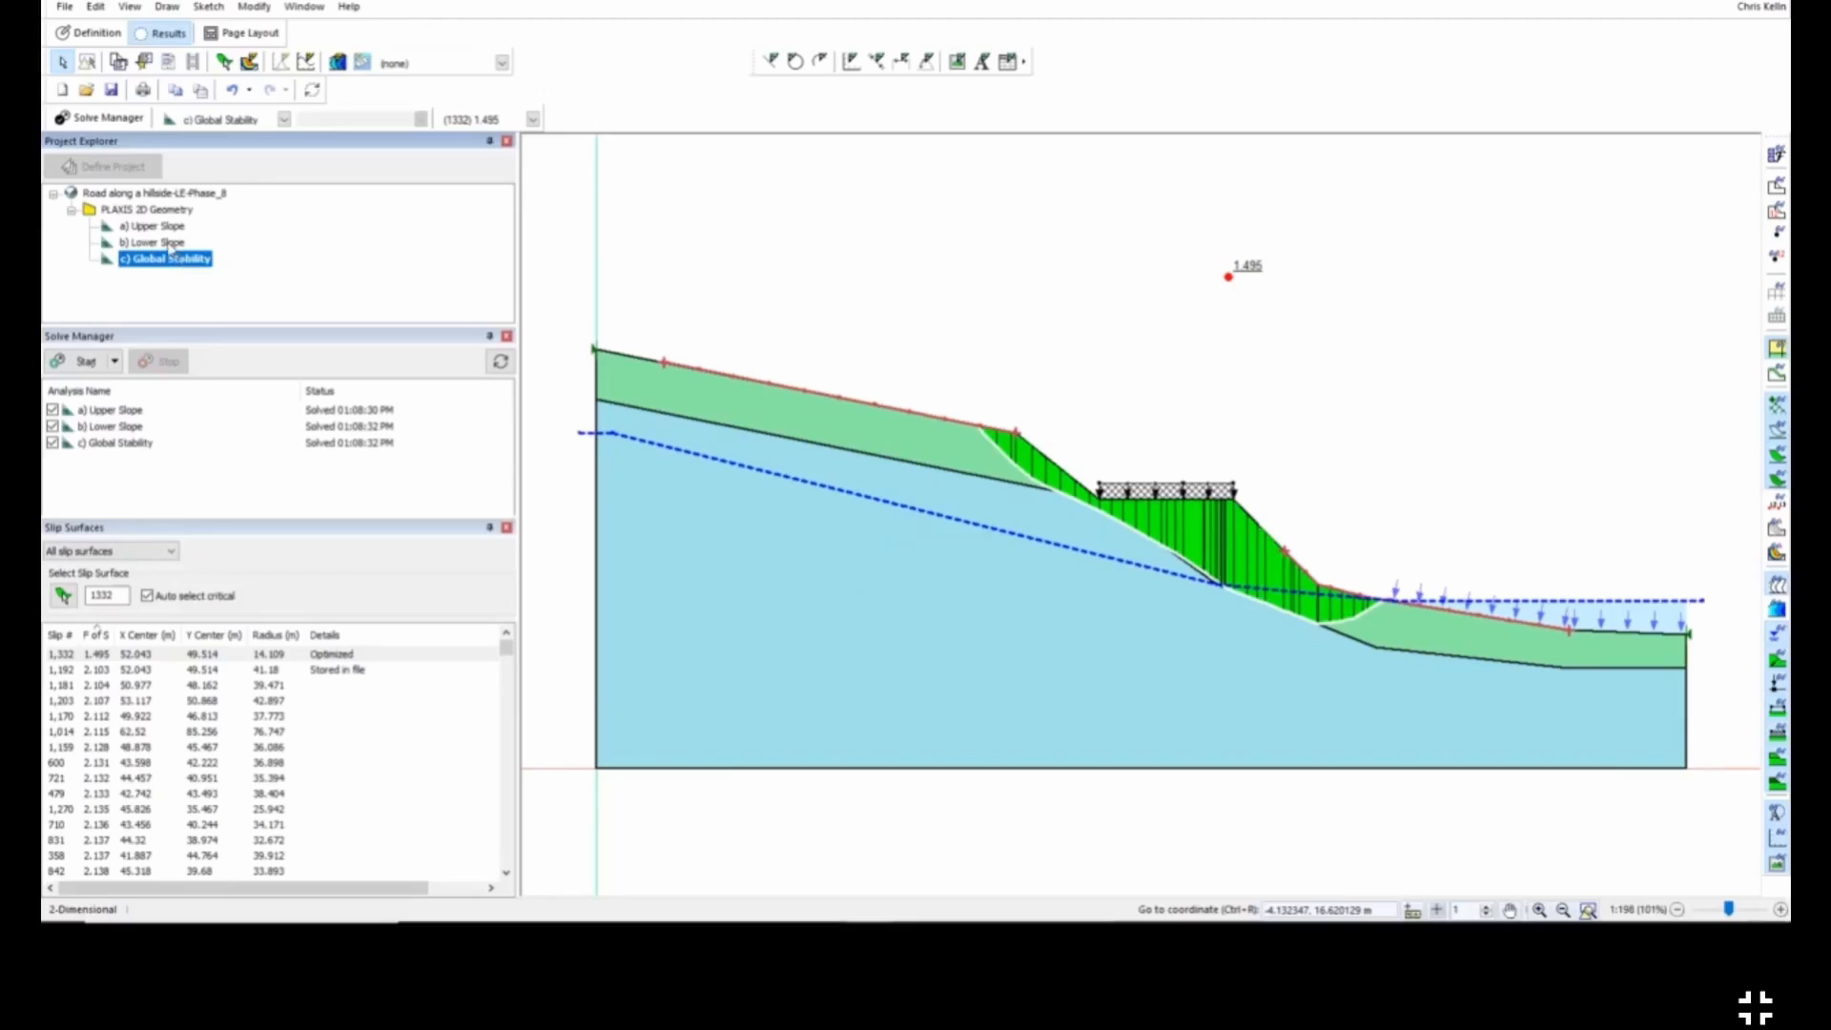
left_click(165, 227)
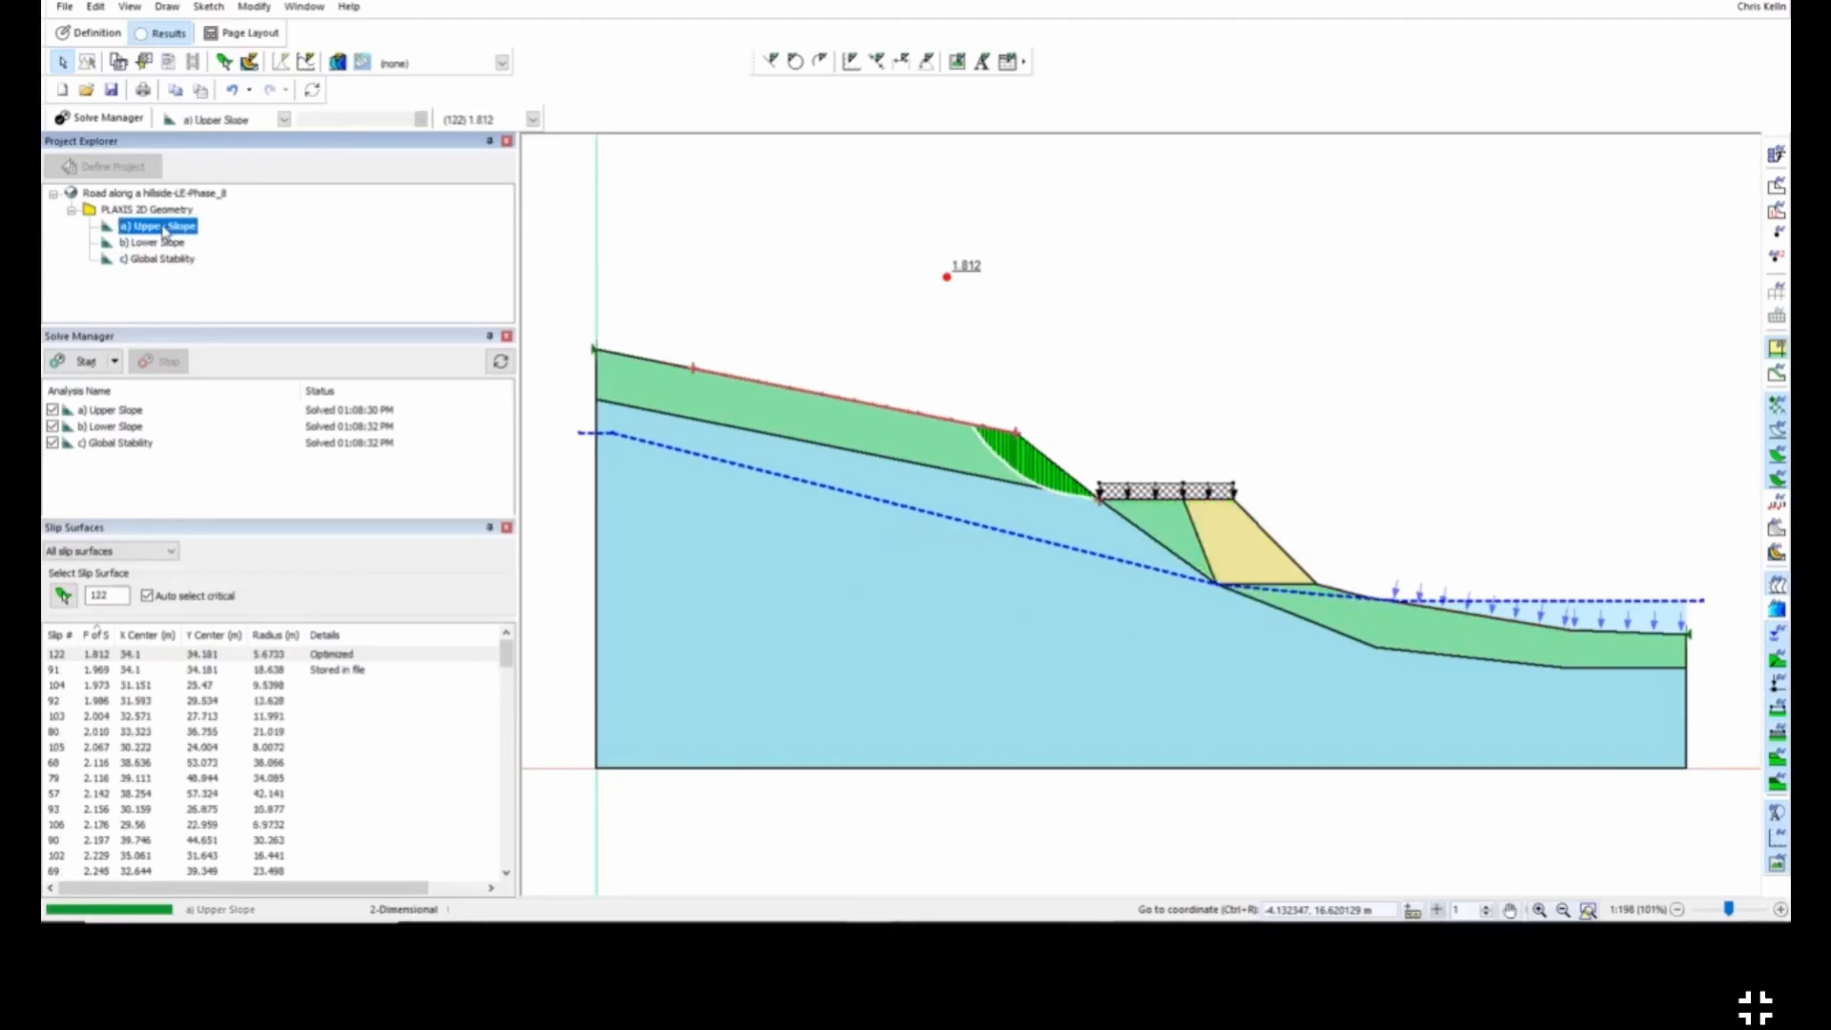
left_click(305, 62)
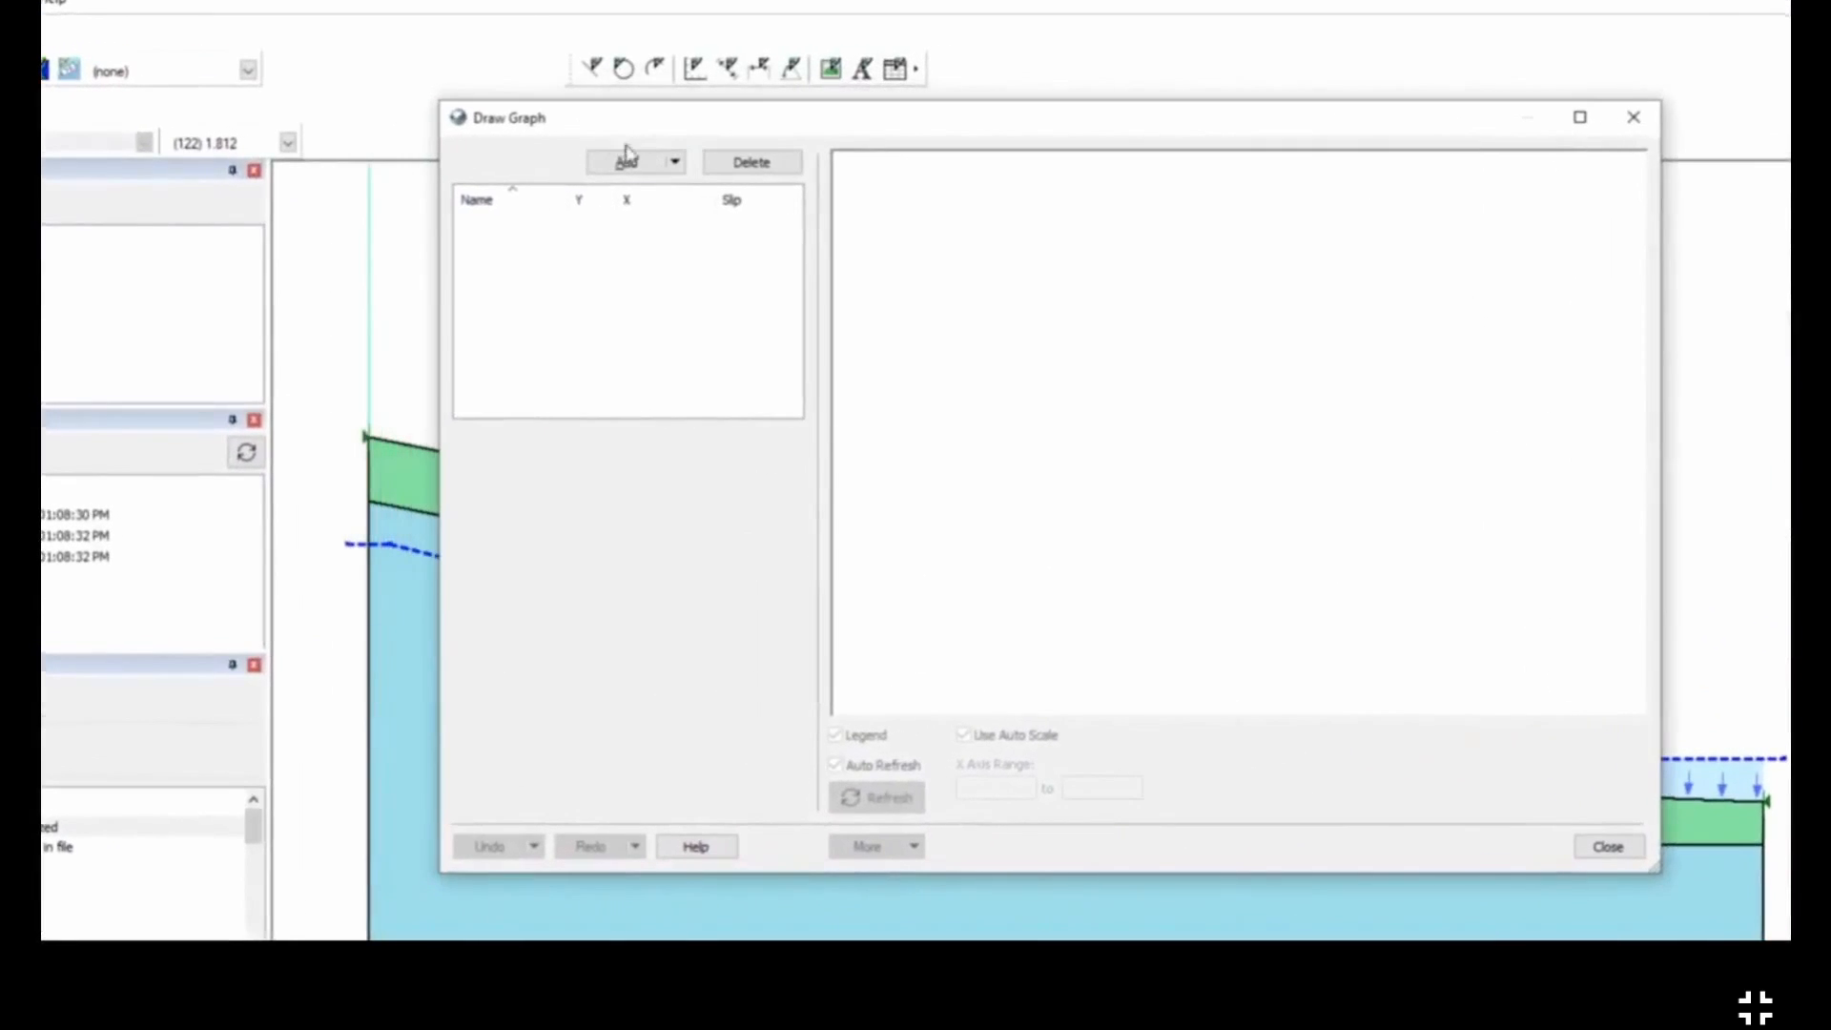
left_click(627, 162)
left_click(639, 437)
type("C")
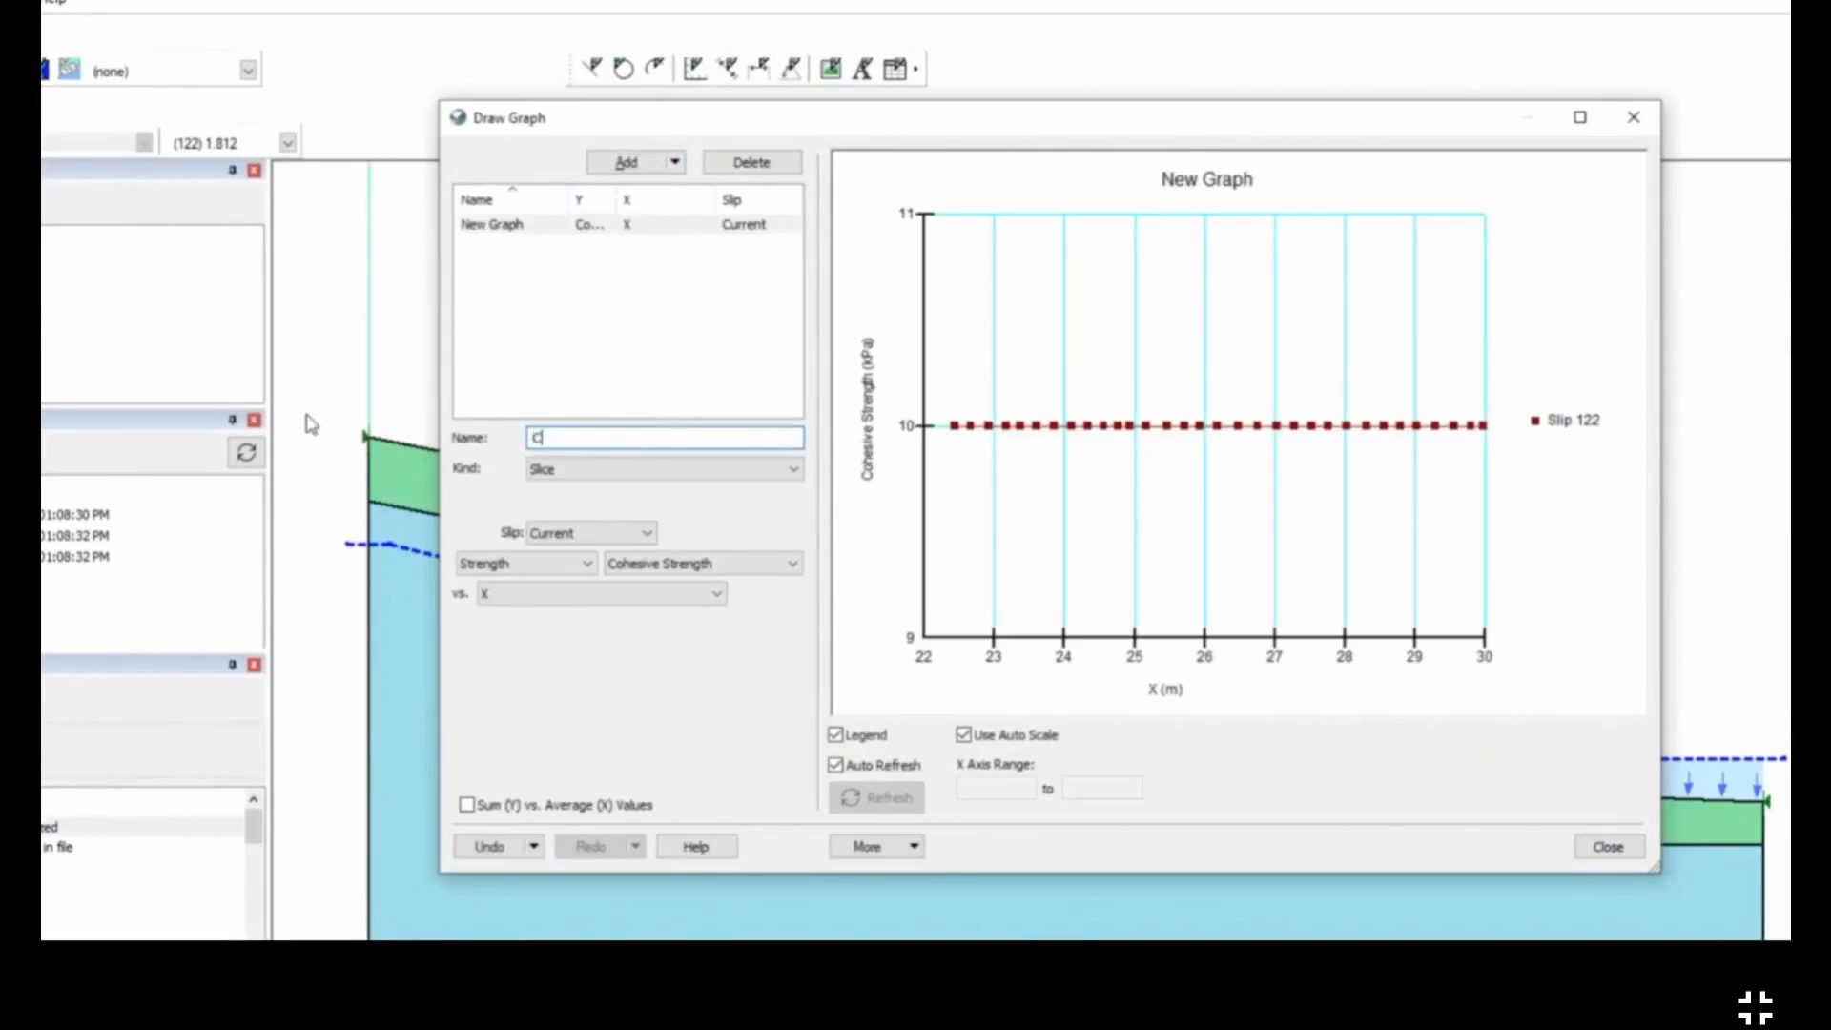
type("onvergence")
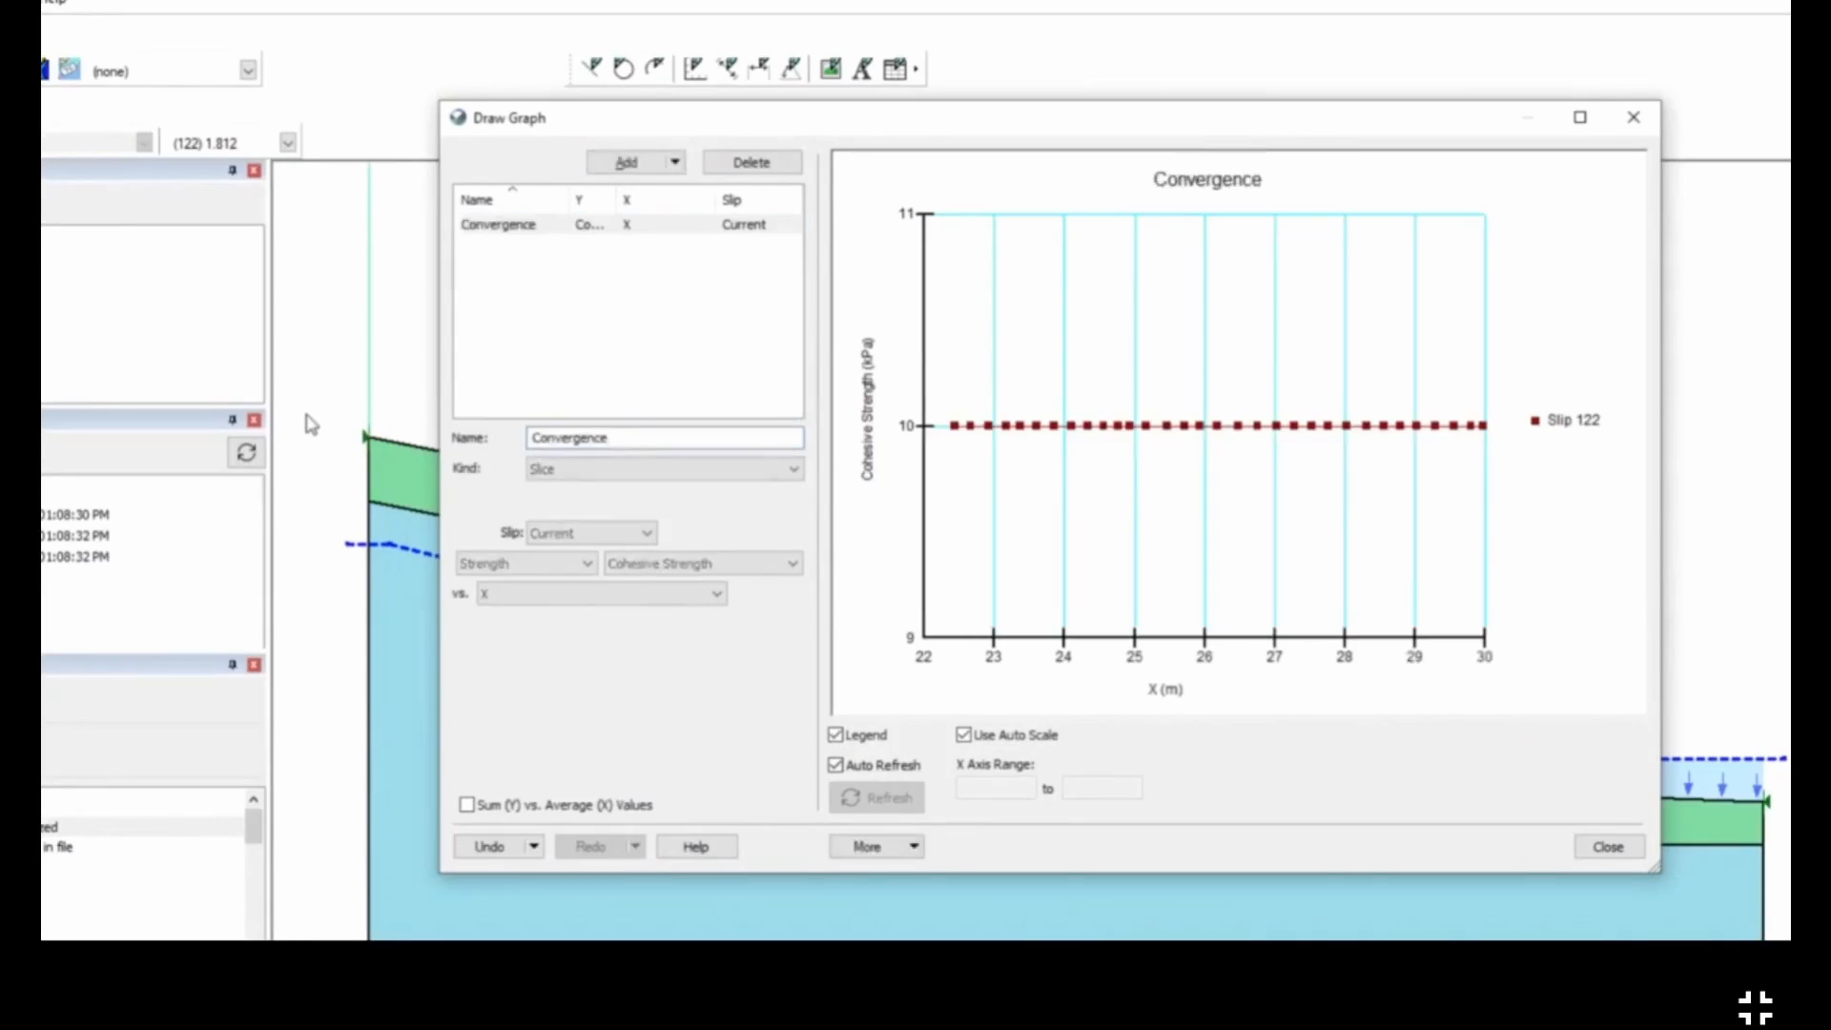
key("Tab")
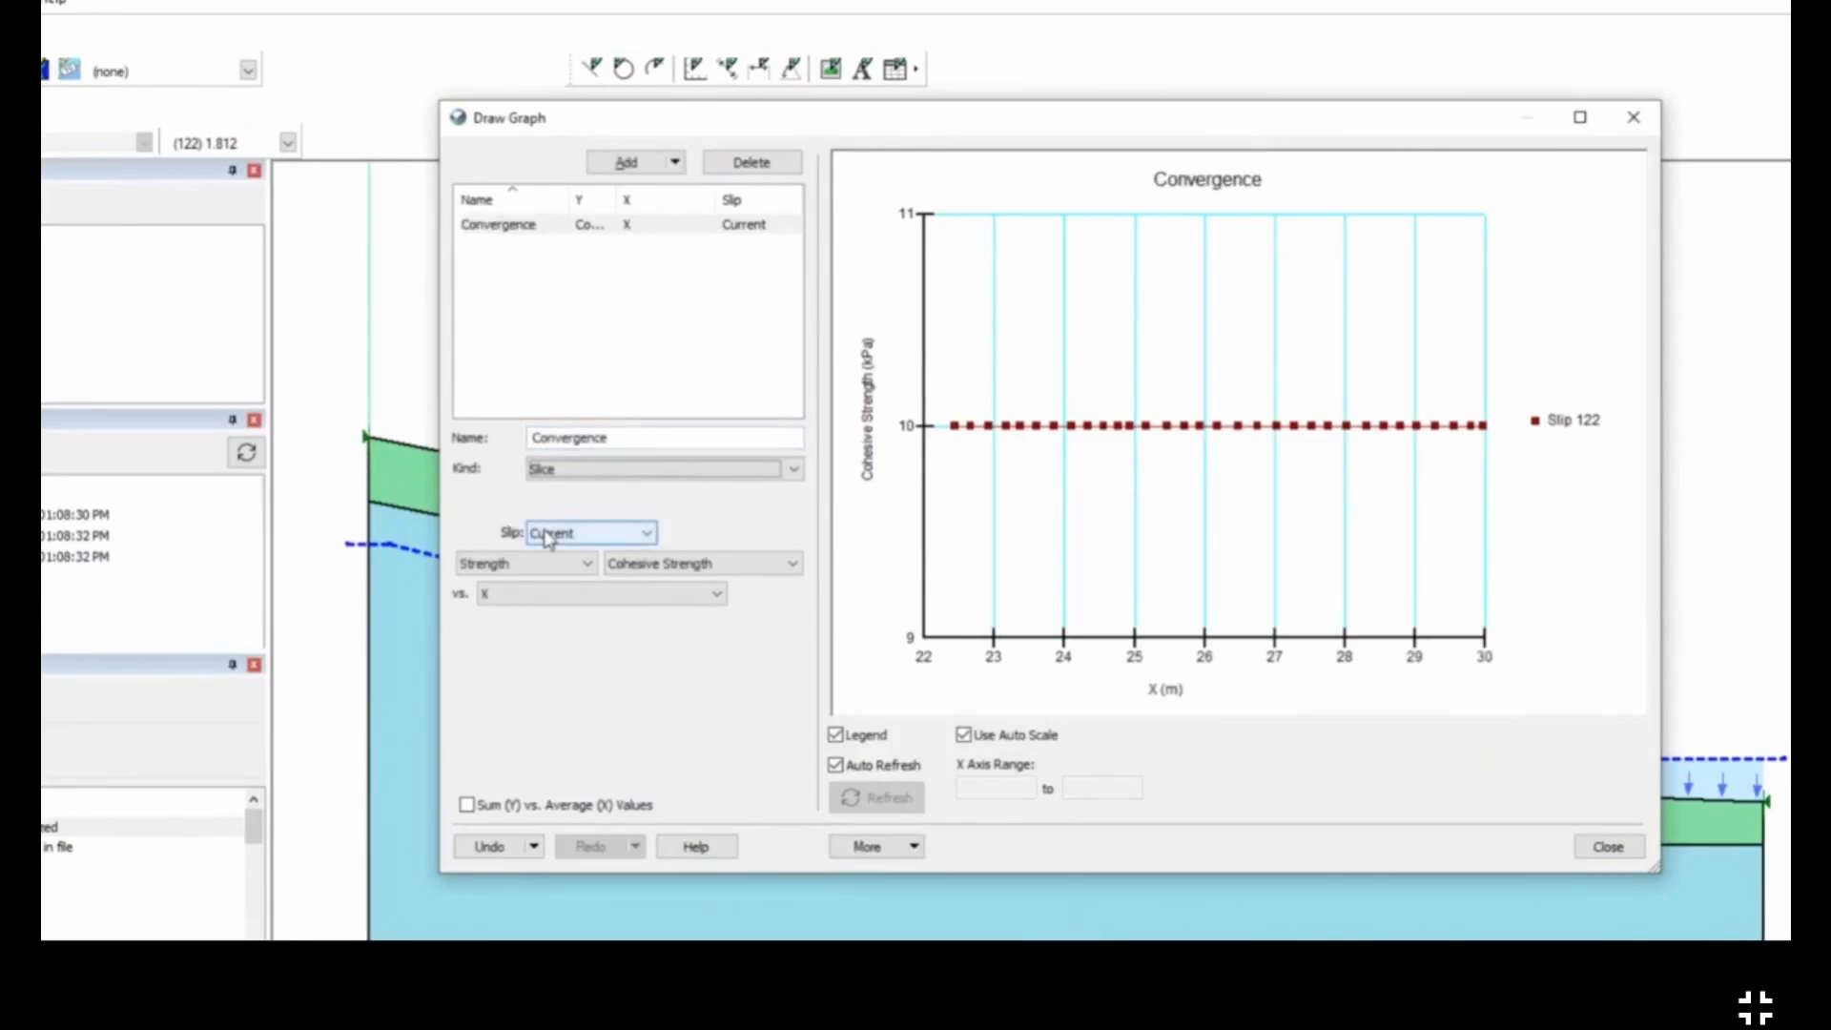
left_click(582, 472)
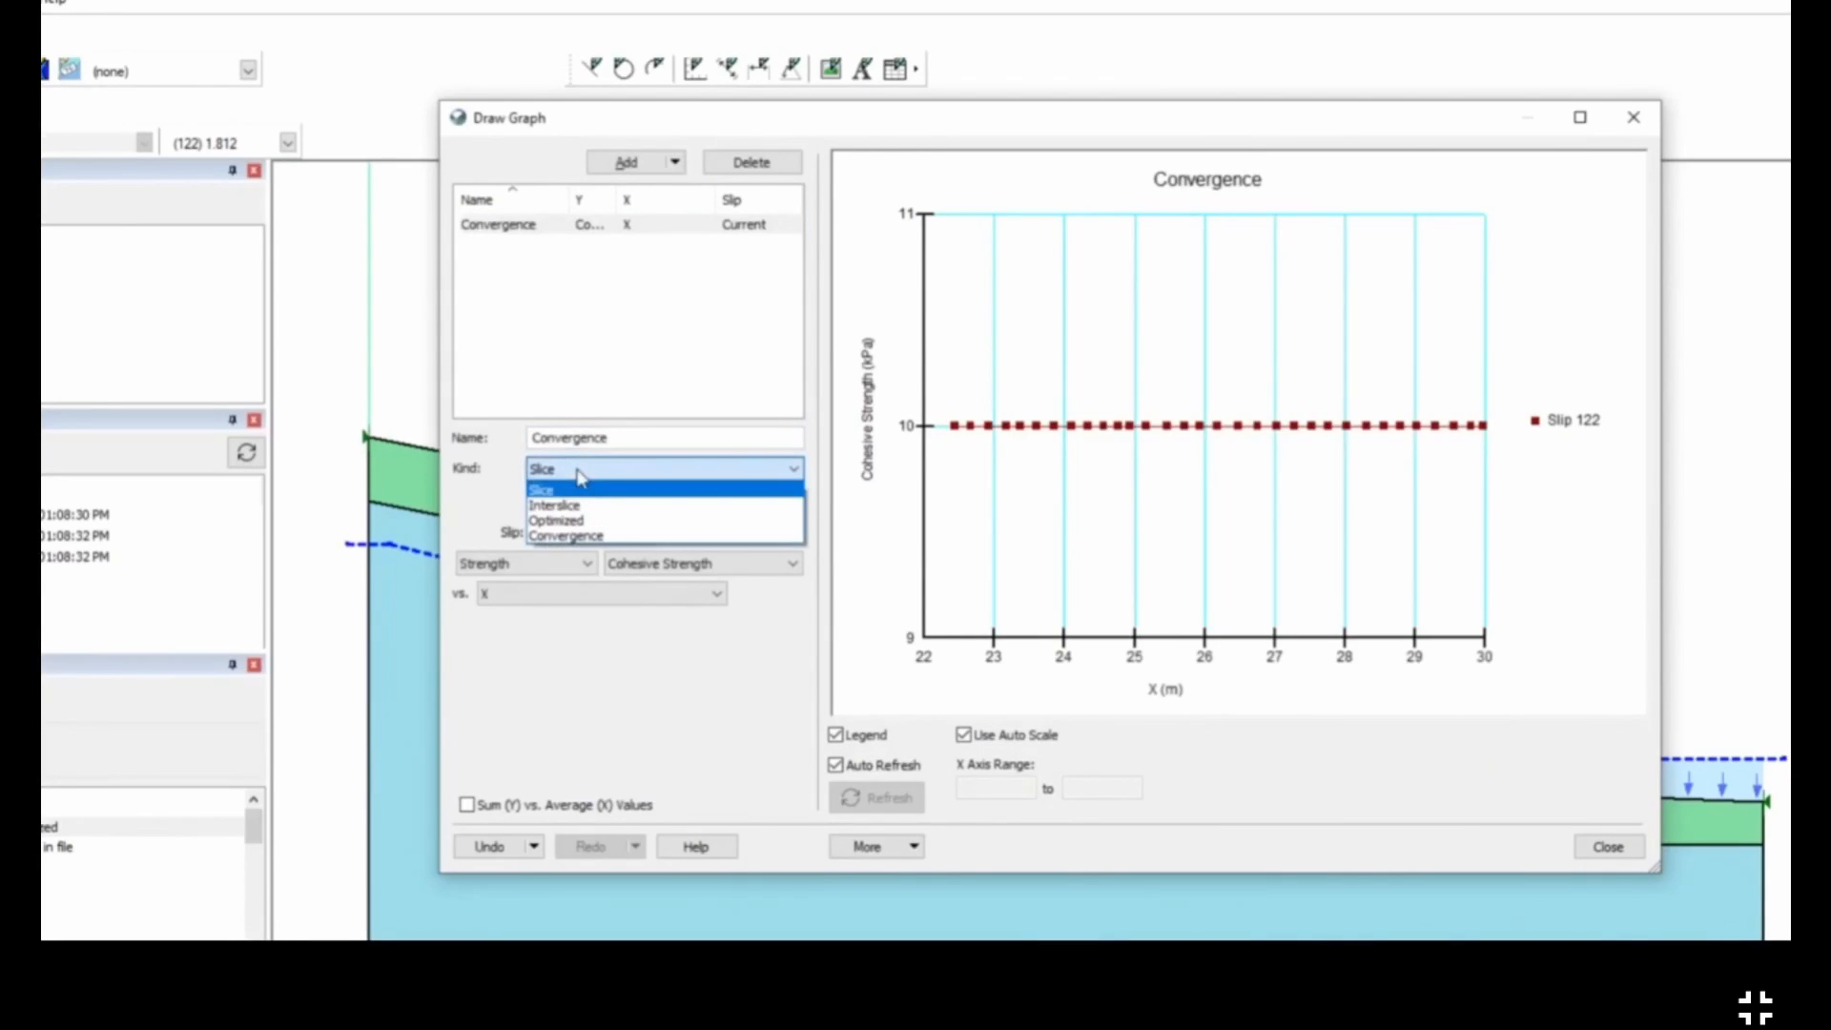
left_click(582, 536)
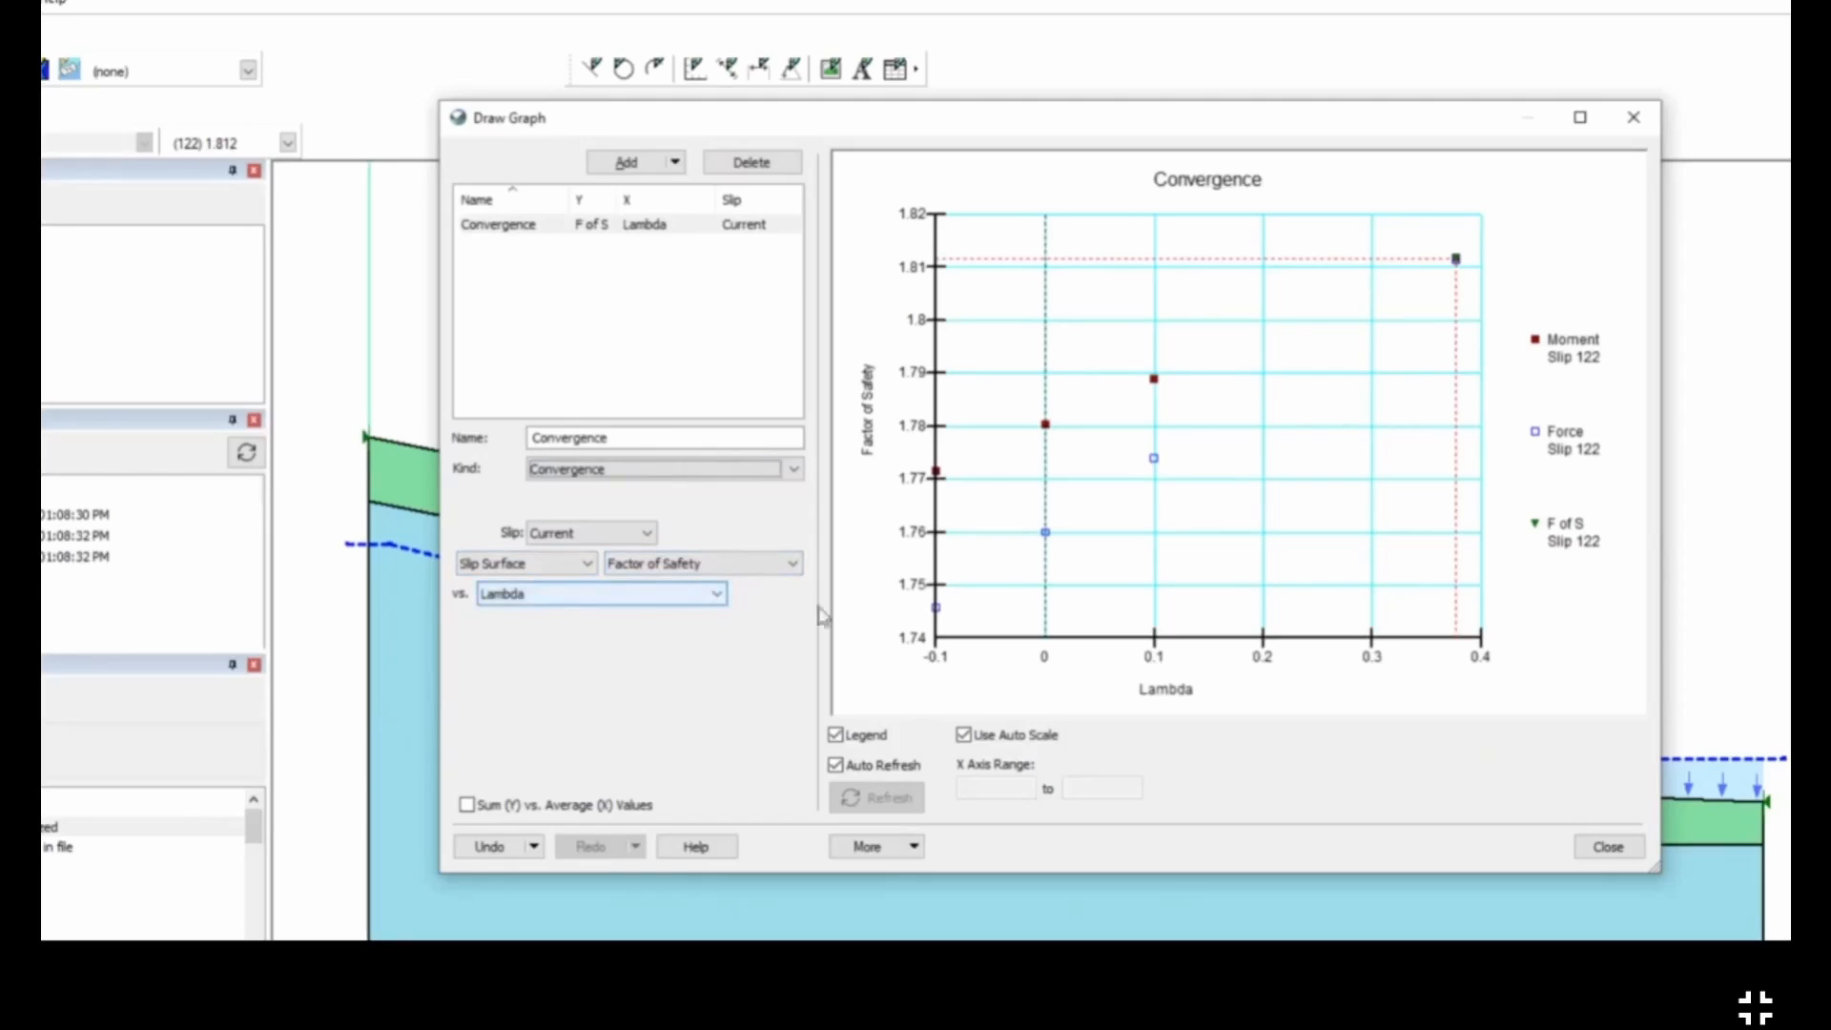
Step: Compare the factor of safety versus lambda convergence of a) Upper Slope for slip surfaces 91, 104 and 103
mouse_move(1456, 259)
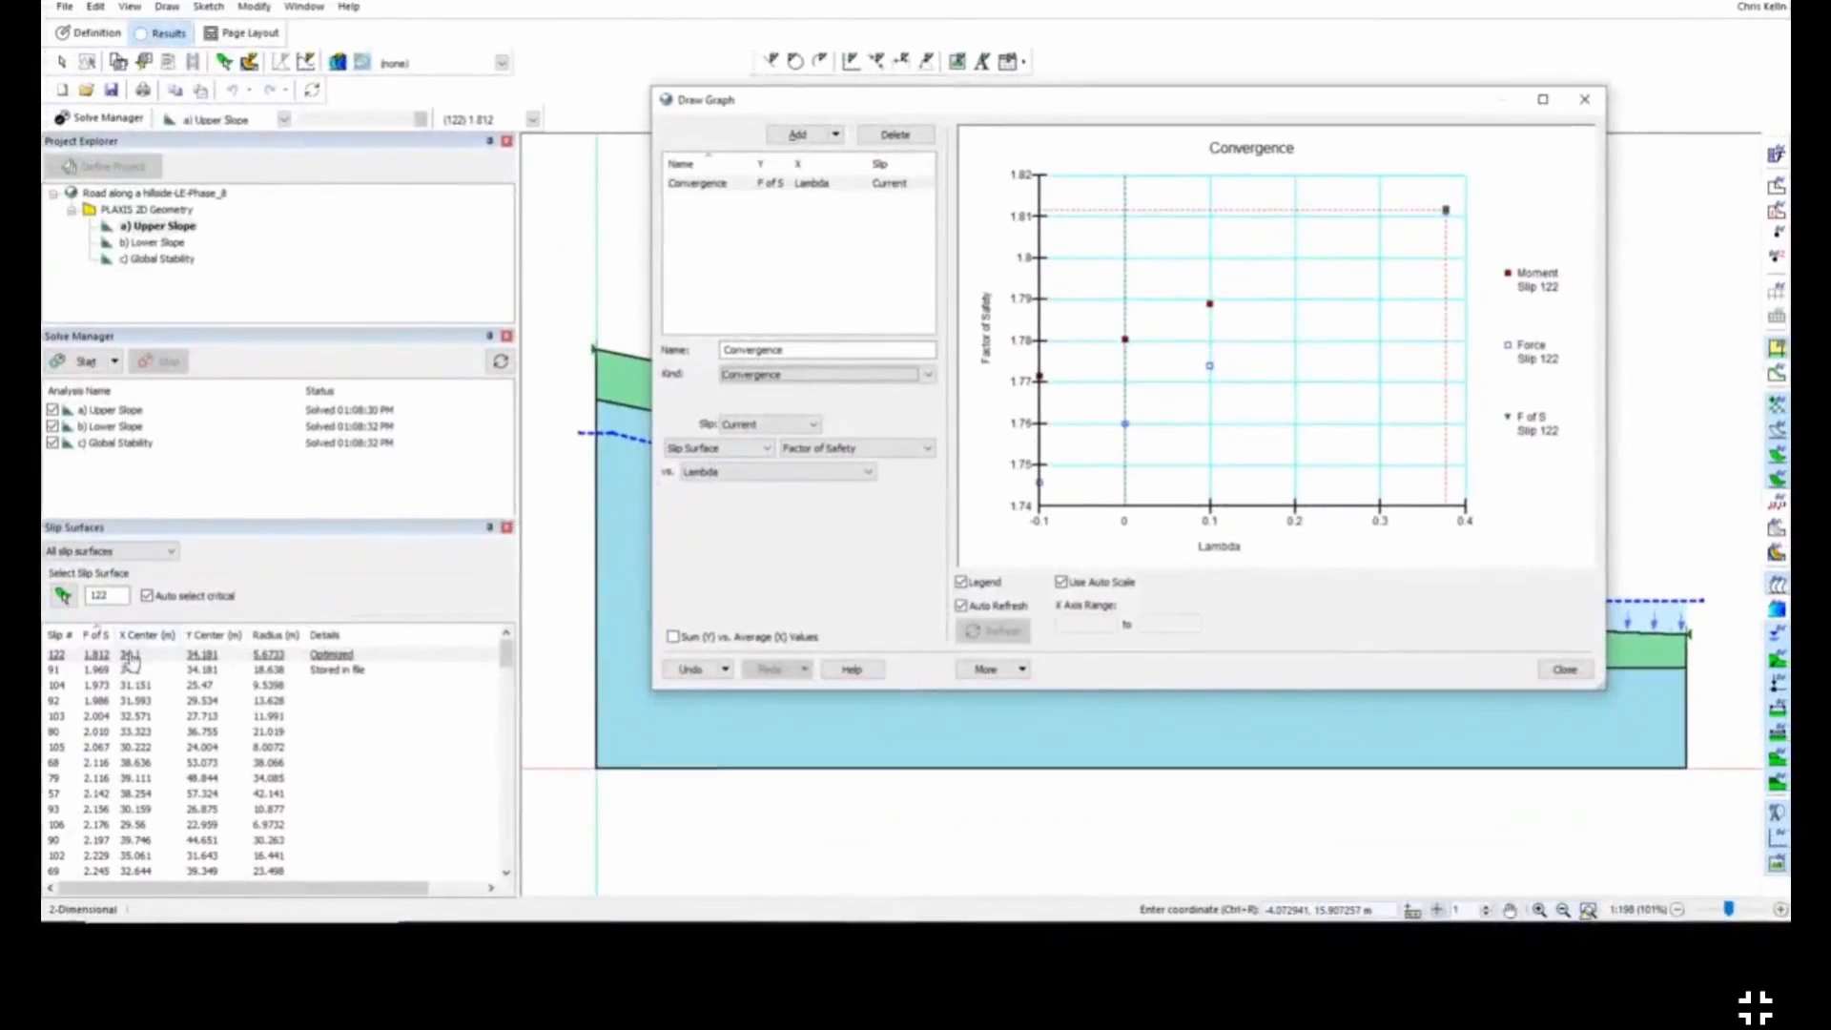
left_click(105, 673)
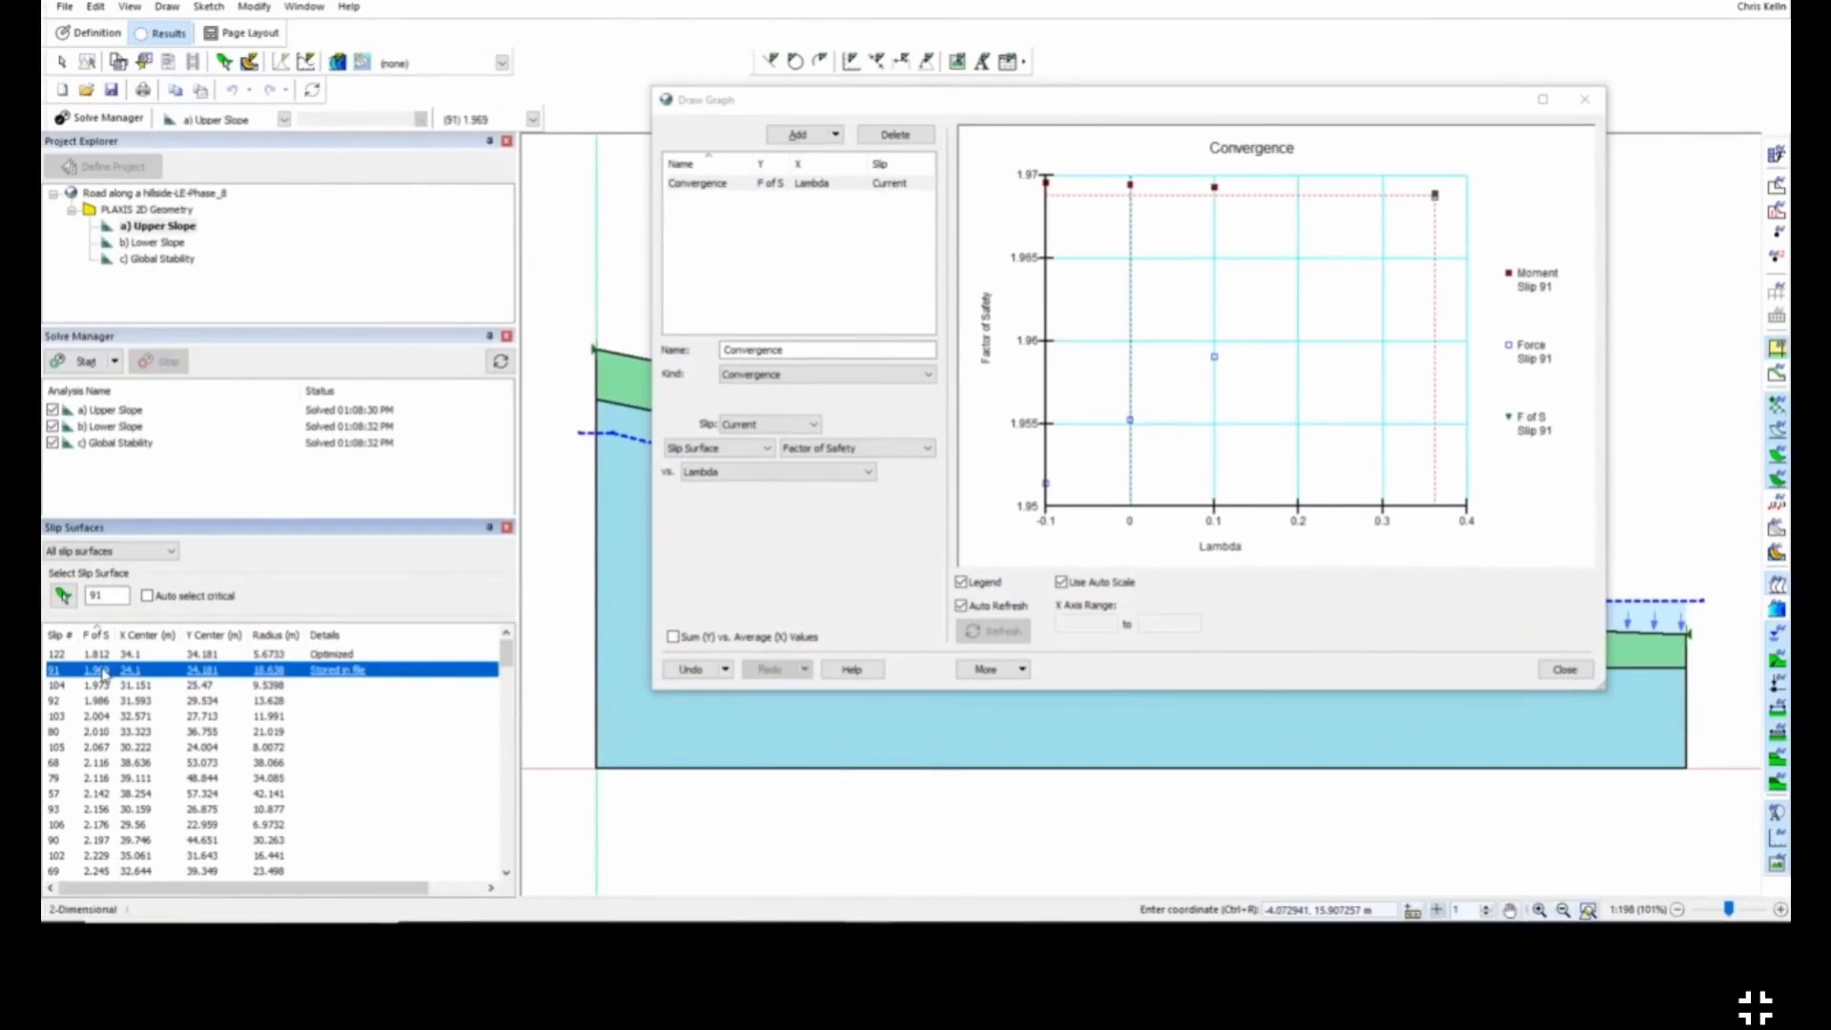
left_click(100, 685)
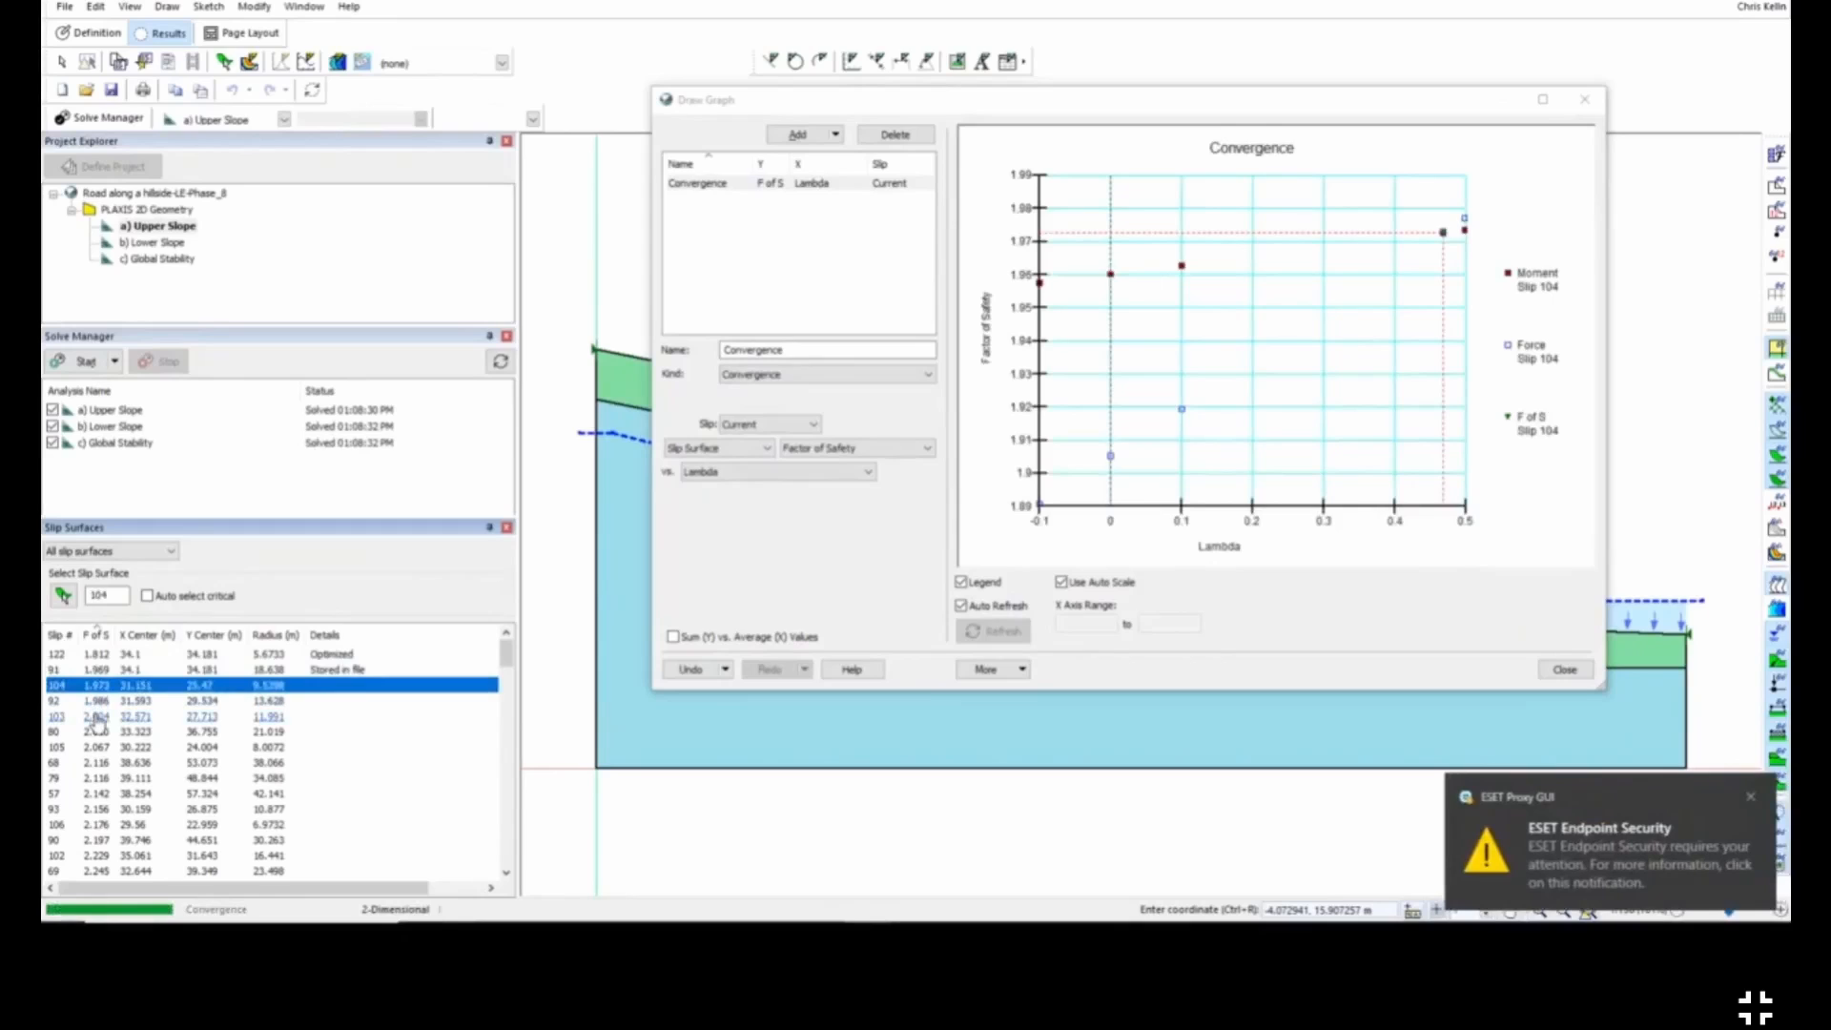
left_click(1751, 796)
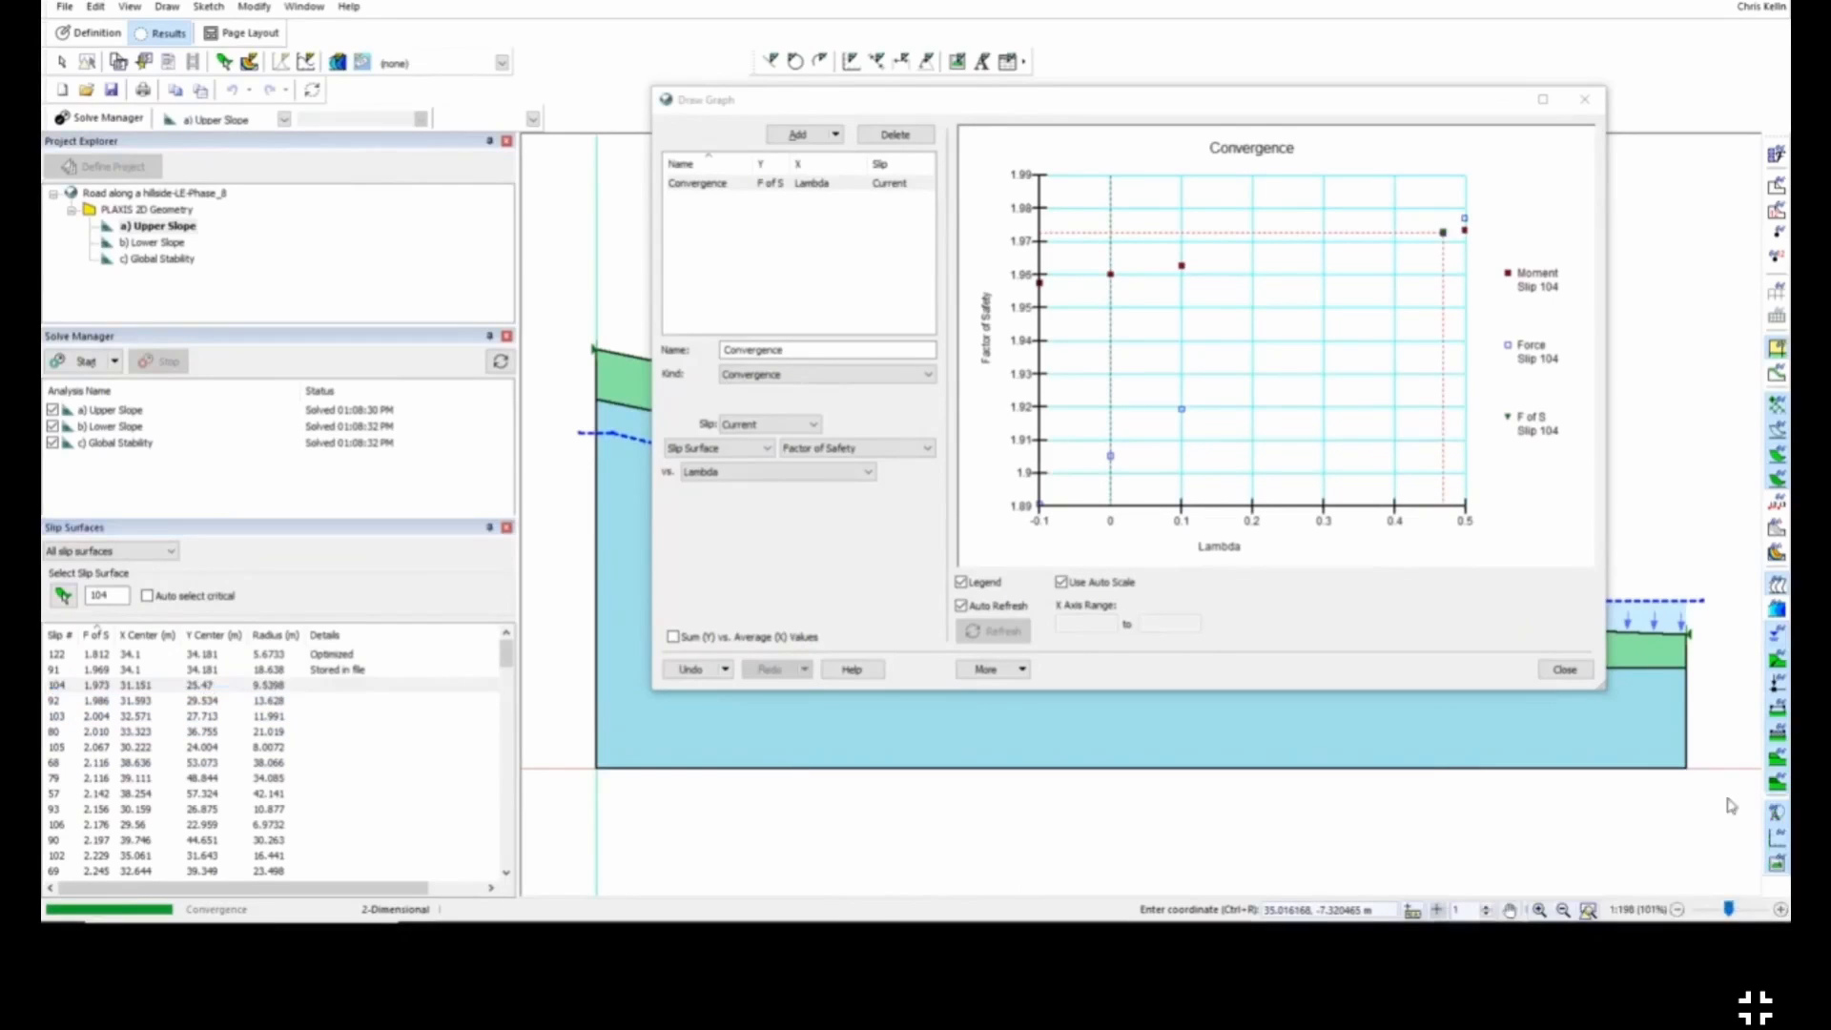
left_click(100, 670)
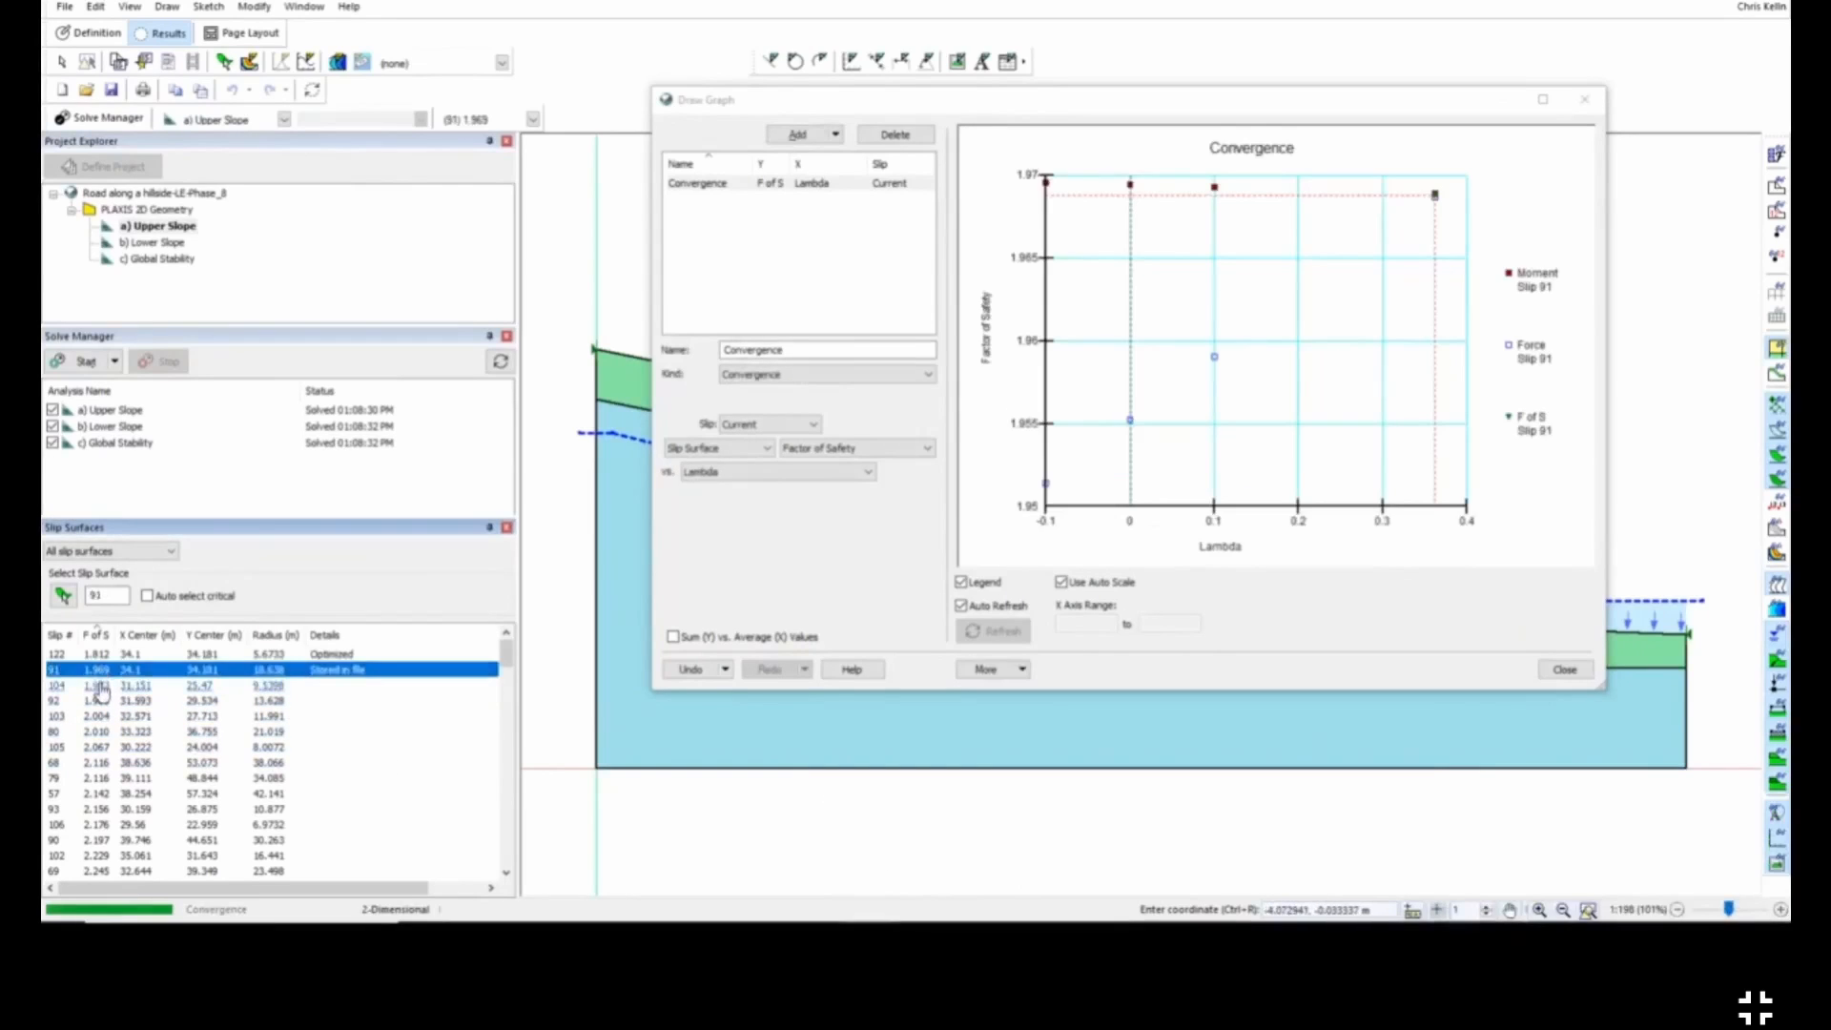
left_click(102, 690)
left_click(100, 716)
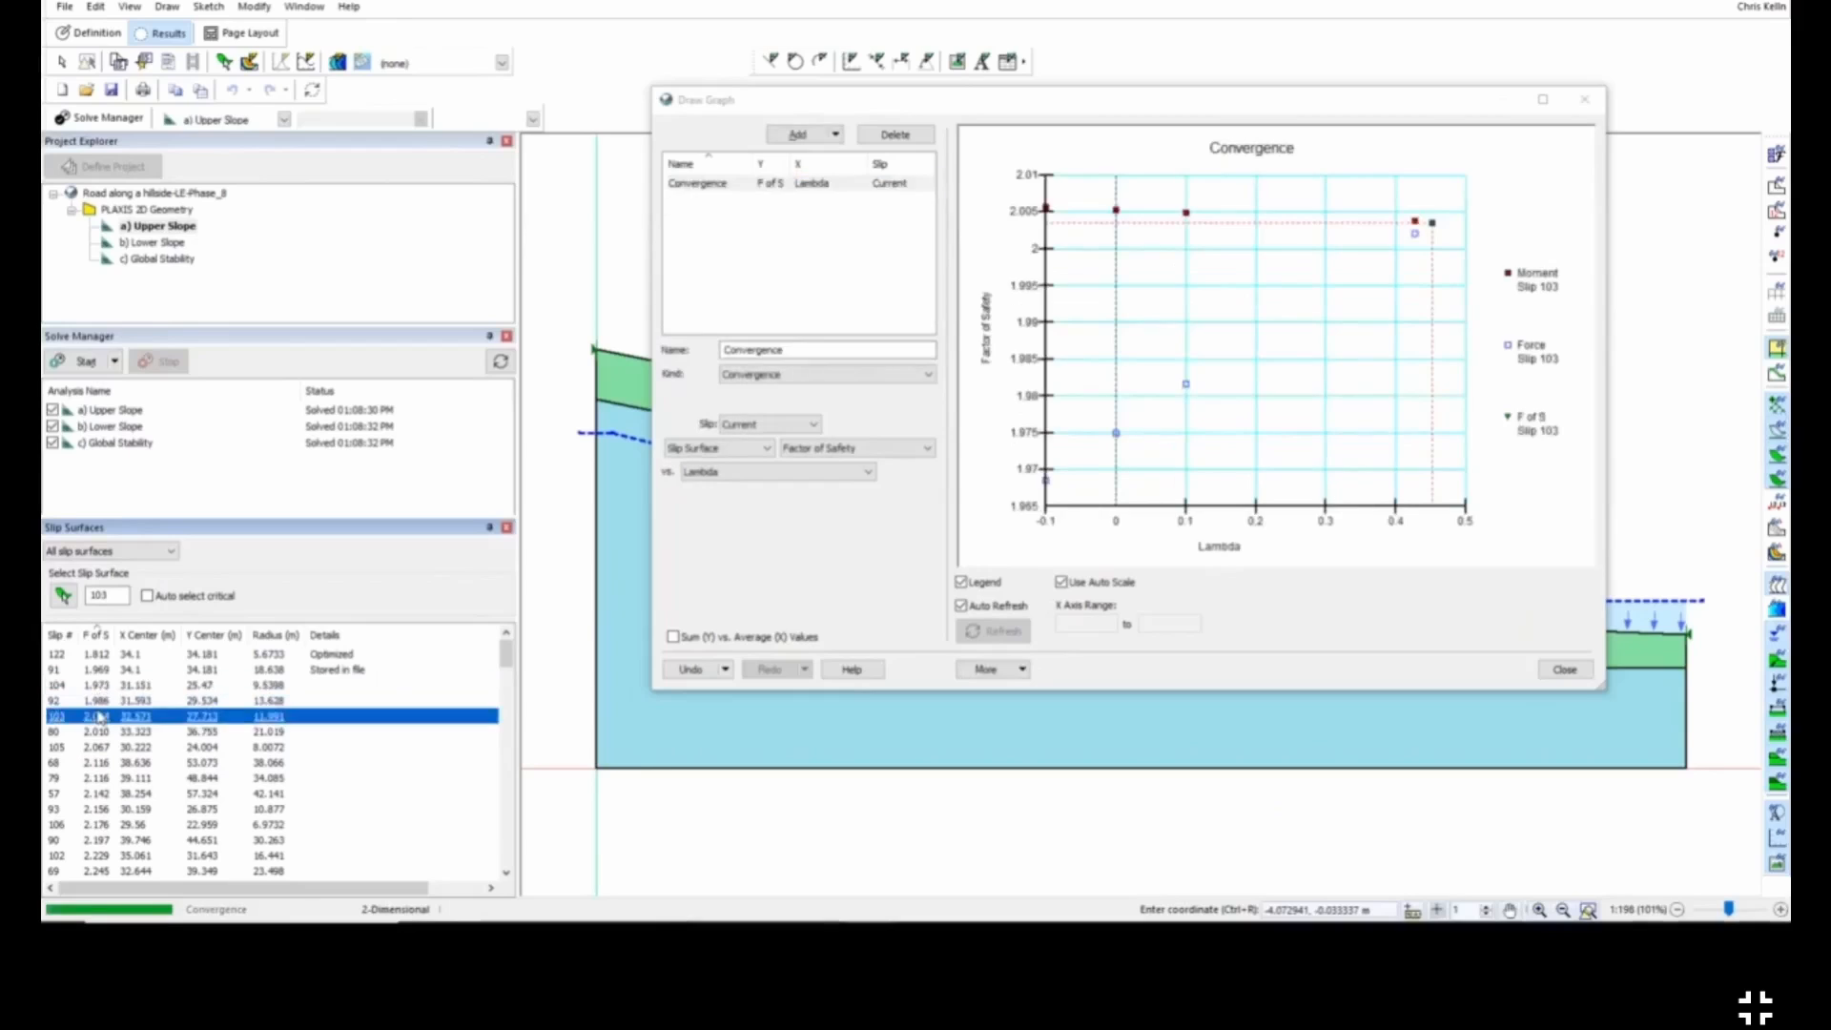
Step: Select the critical slip surface automatically for a) Upper Slope, and view the convergence of b) Lower Slope for its critical surface and slip surface 901
left_click(146, 596)
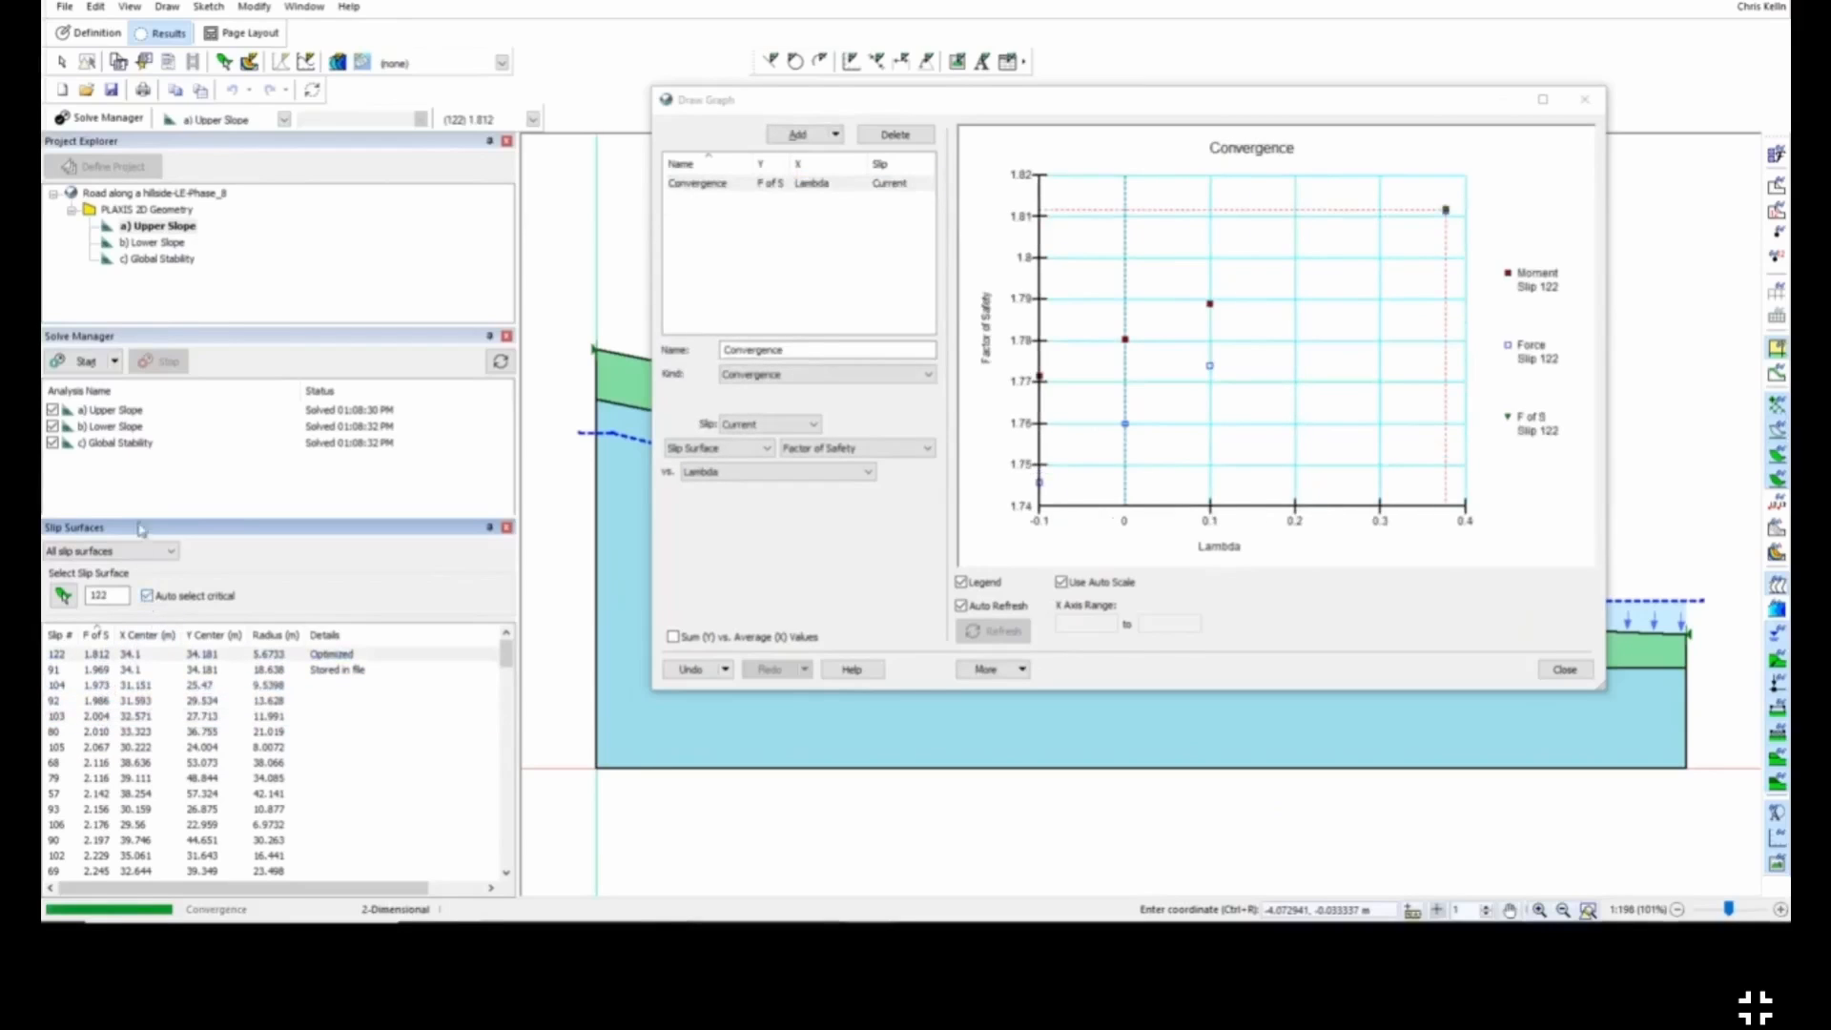
left_click(143, 245)
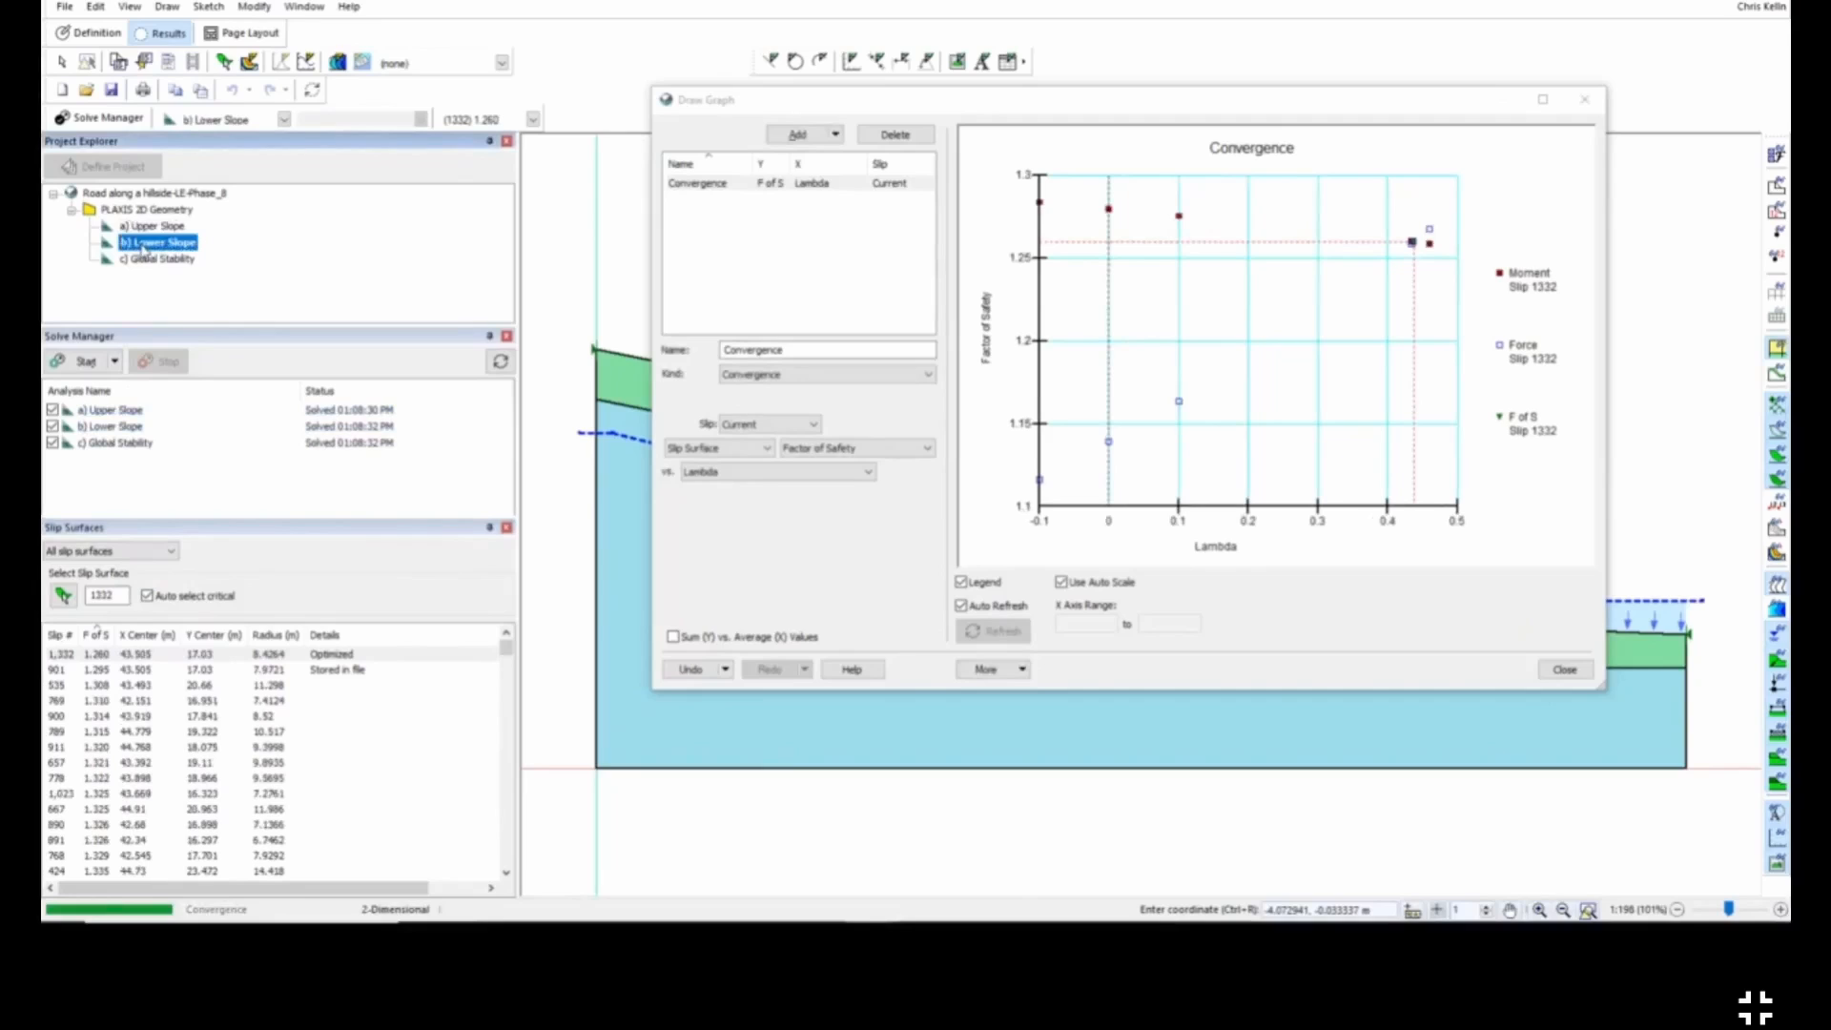
left_click(113, 670)
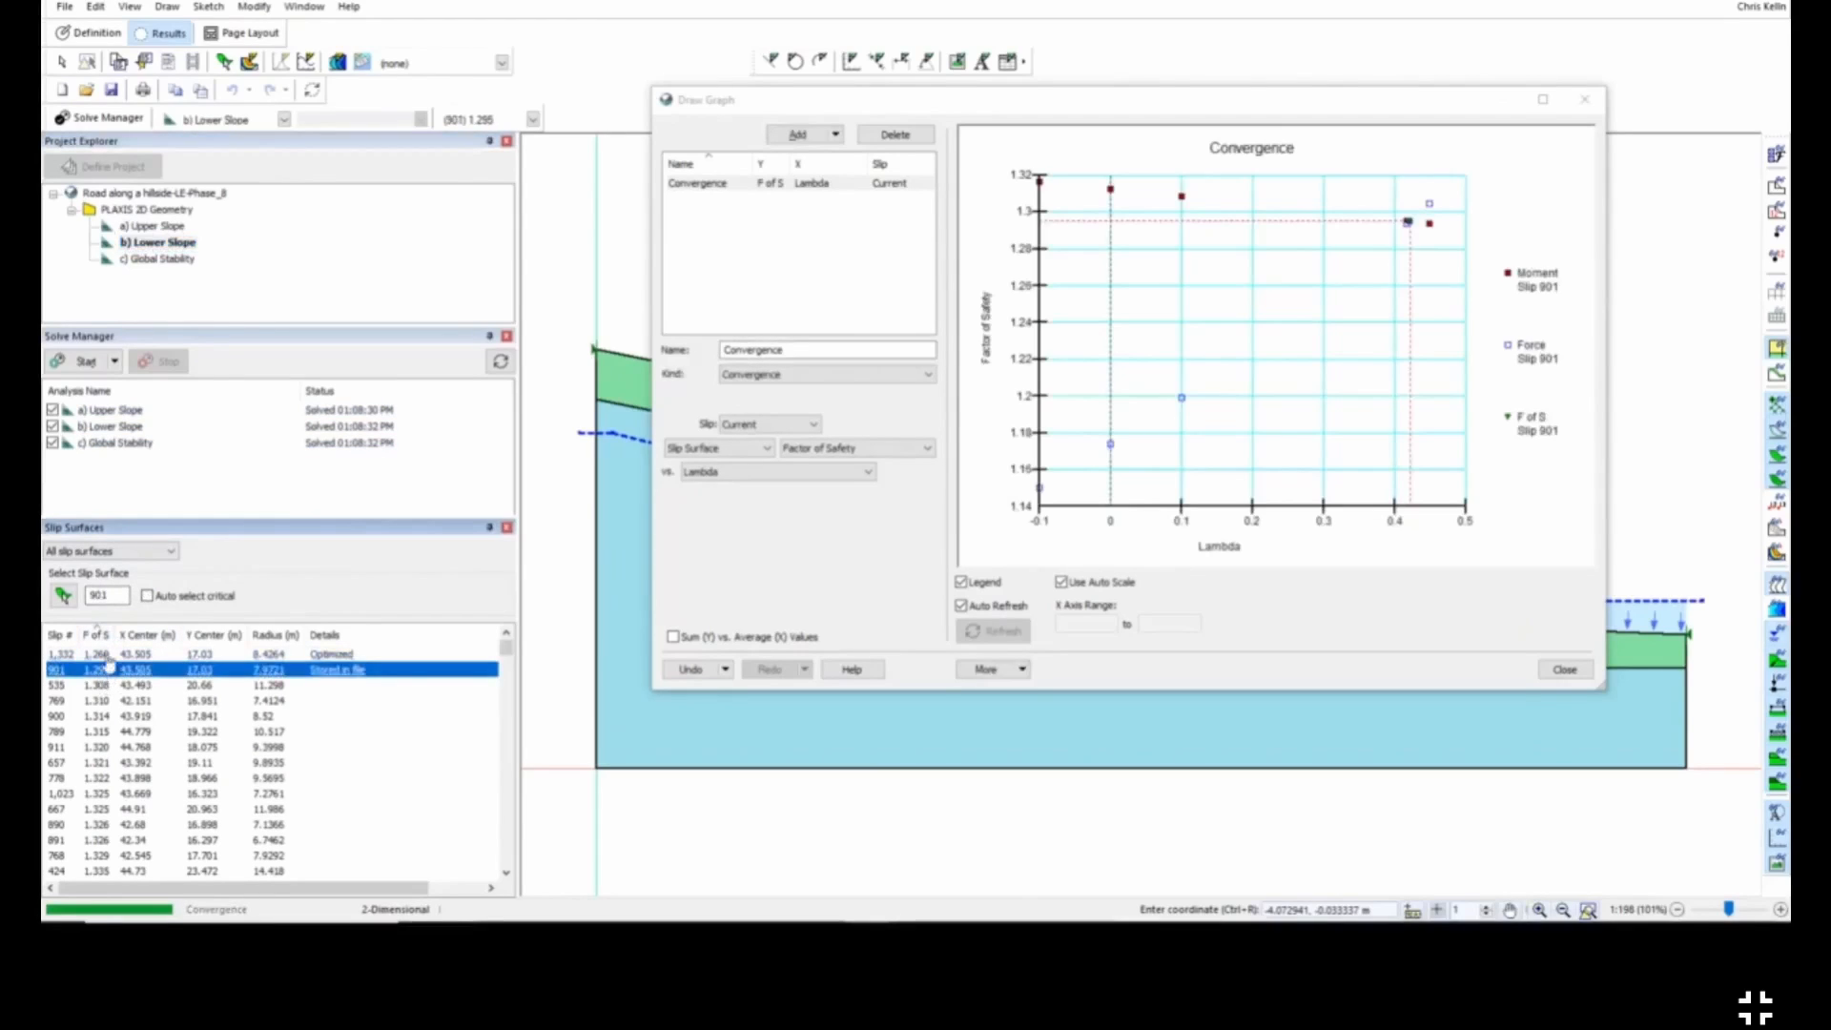
Step: Review the convergence of c) Global Stability for the automatically selected critical slip surface, 1,192 and 1,332, and close the graph
left_click(177, 261)
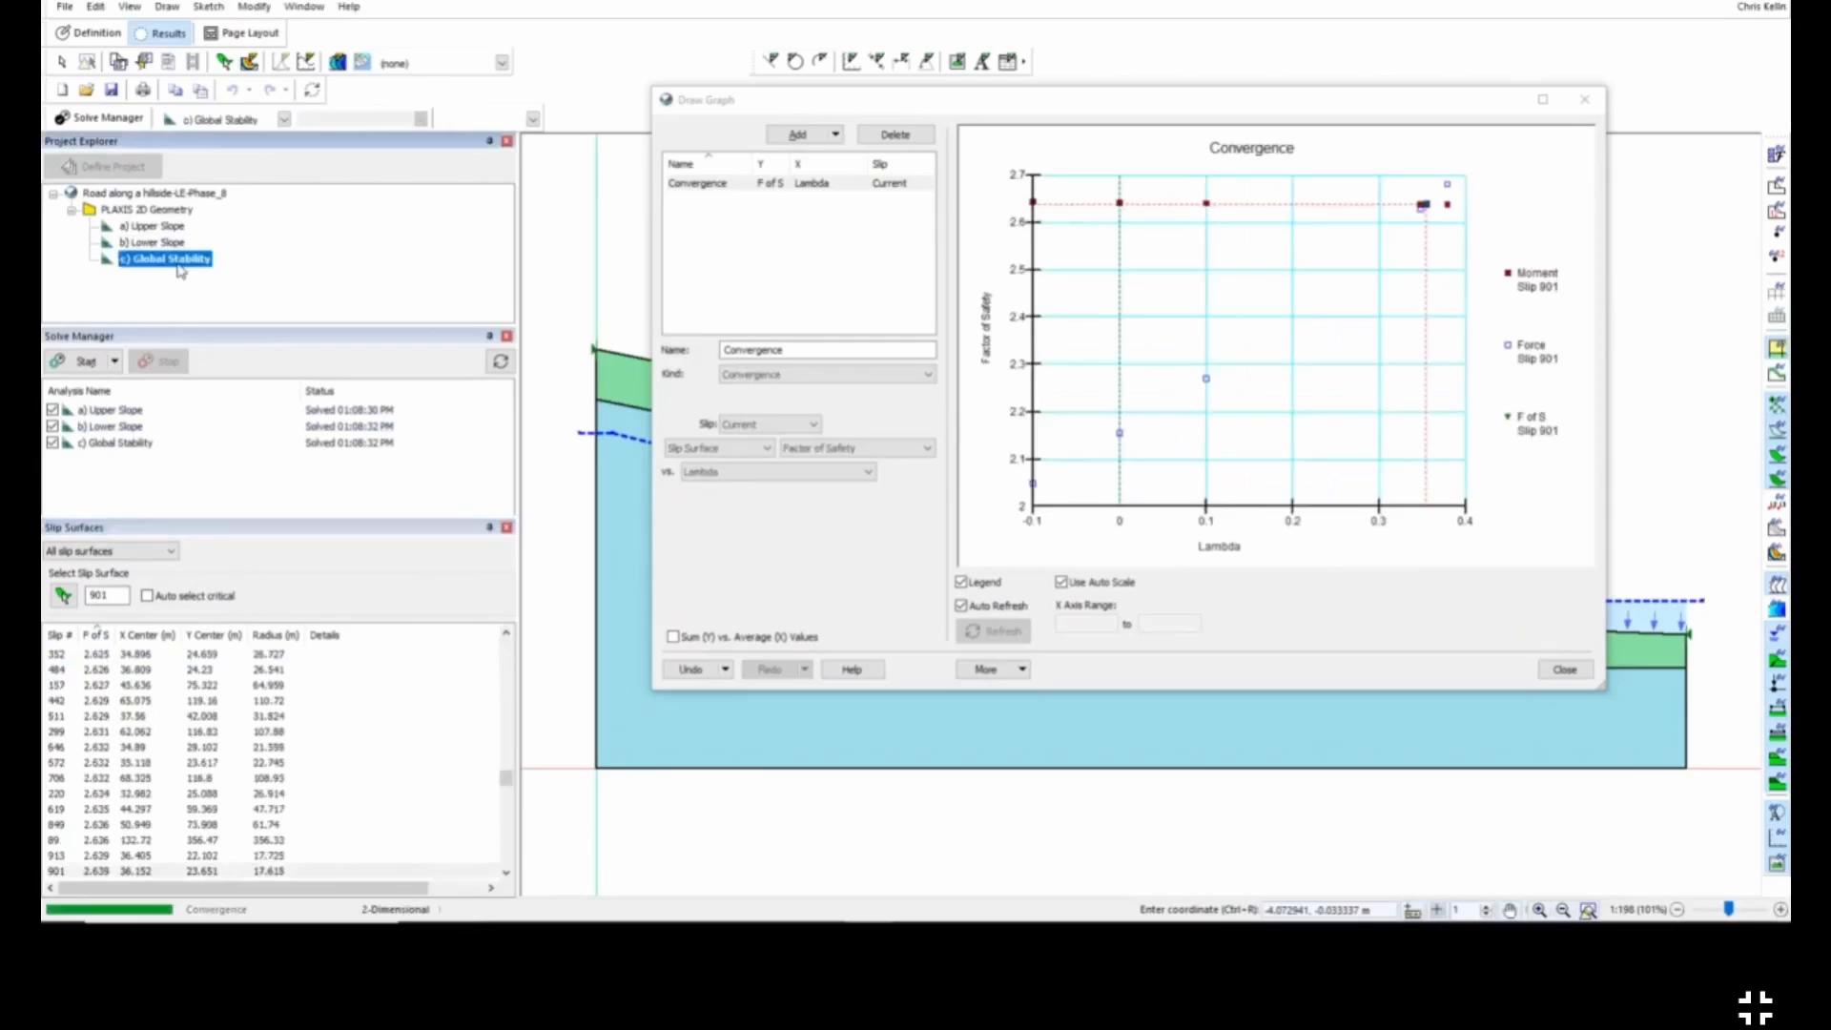
left_click(147, 596)
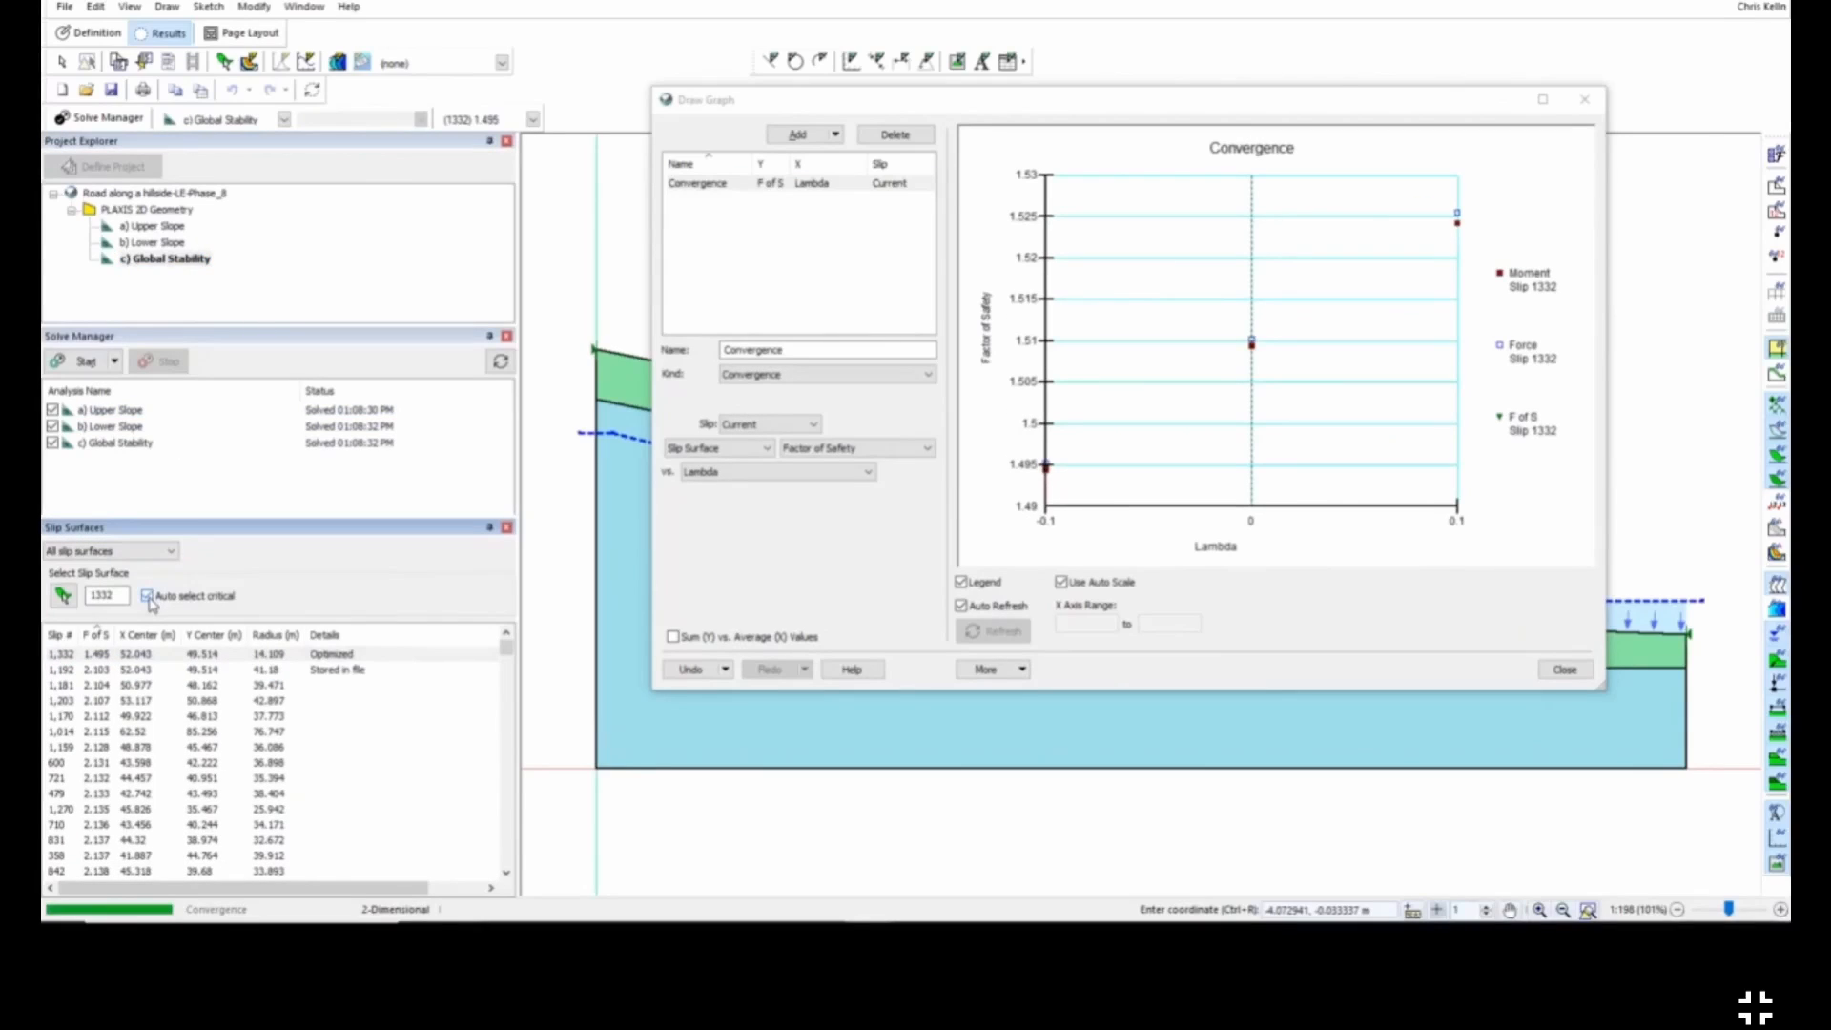
left_click(116, 670)
left_click(116, 656)
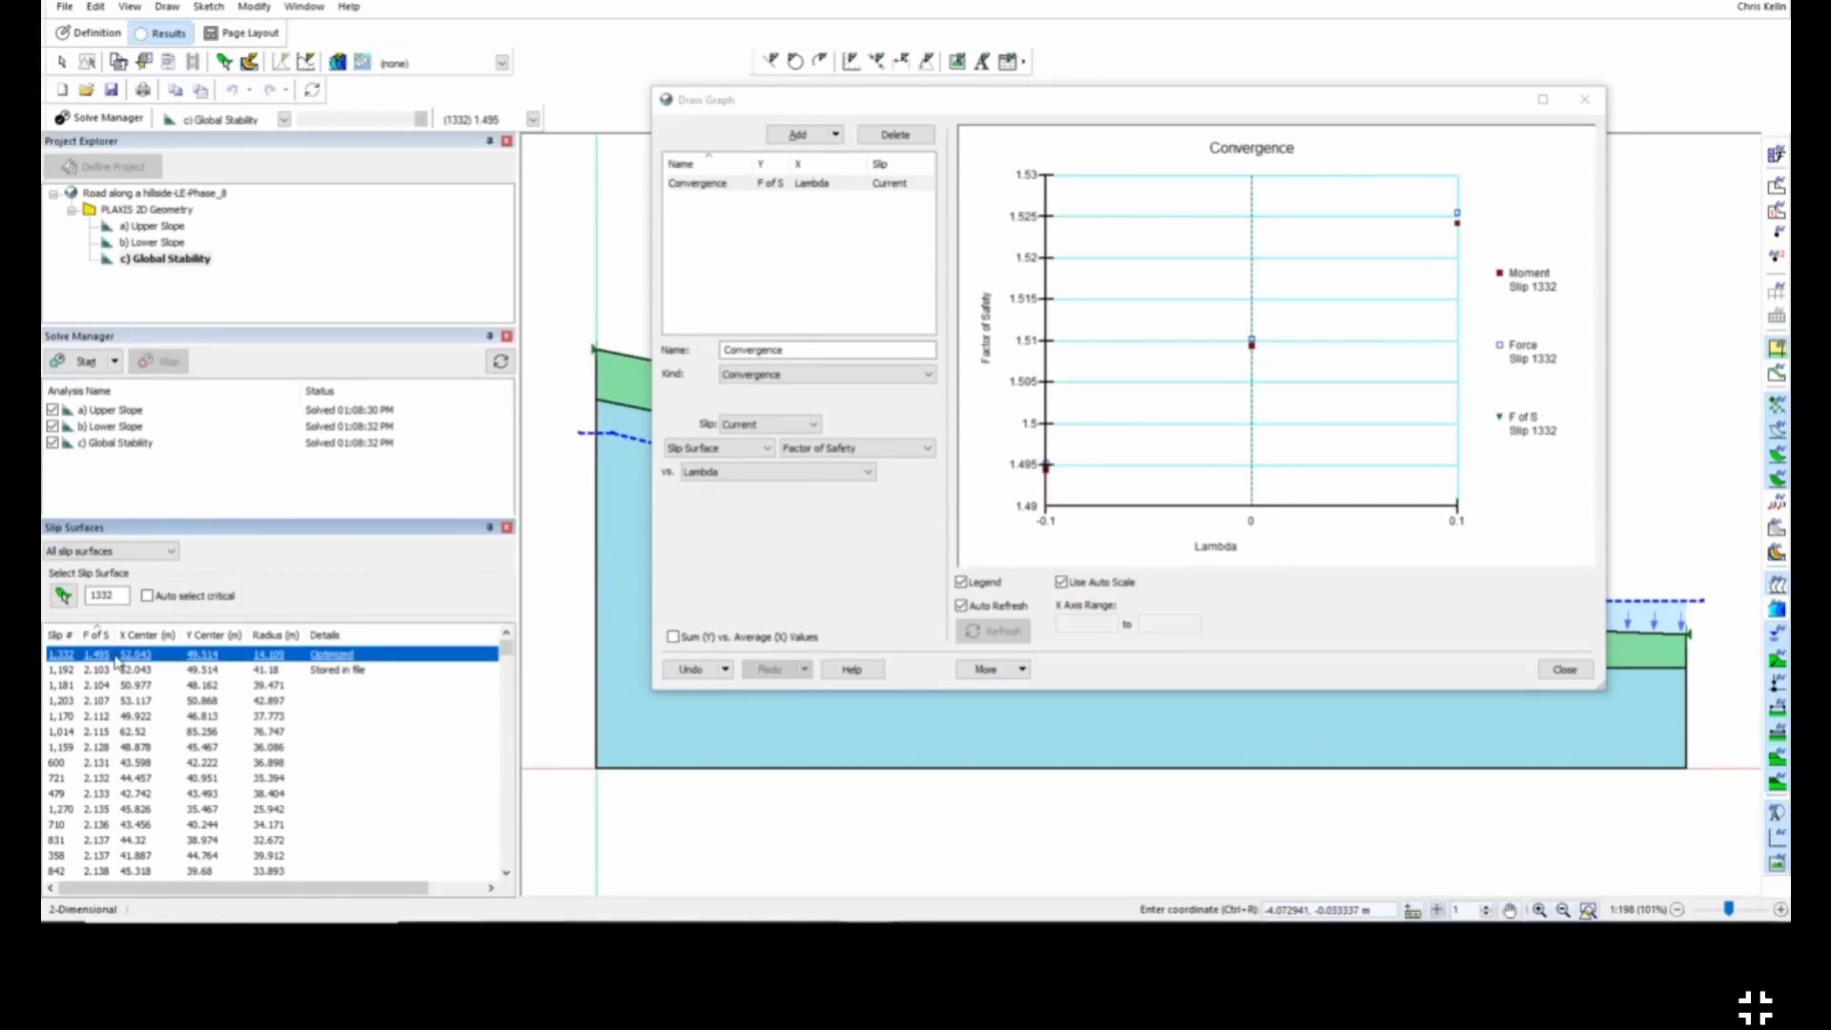
left_click(1565, 670)
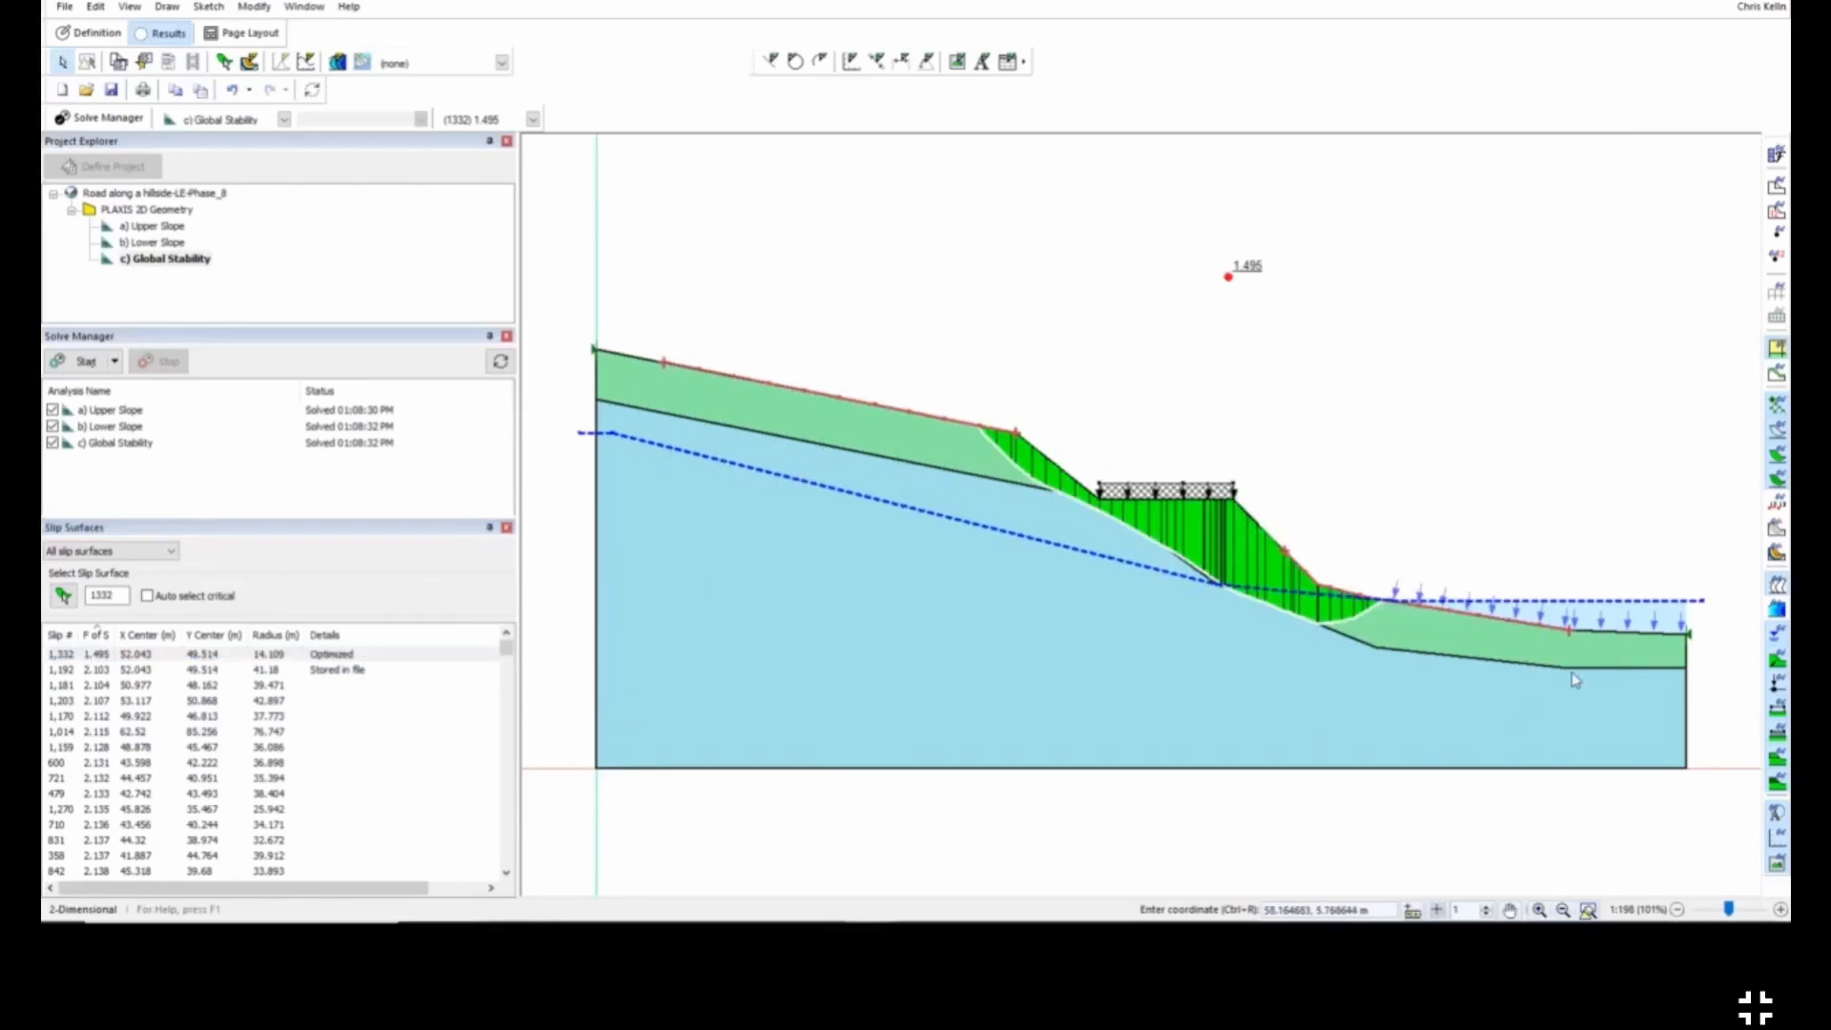